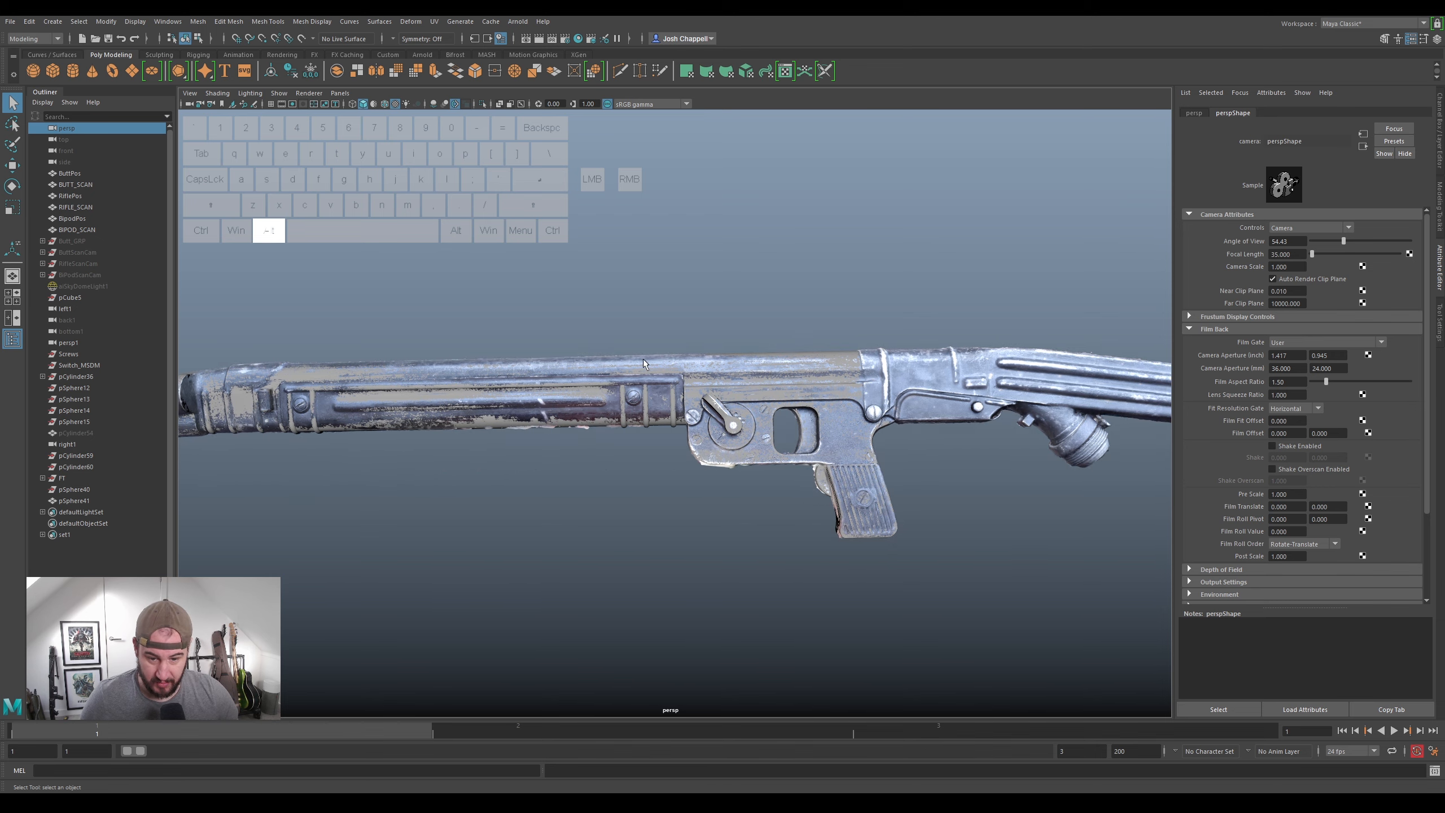
# - Examine the rifle scan along the forend, receiver and stock, ending close up on the slotted screw between the forend ribs
pyautogui.keyDown('alt'); pyautogui.moveTo(538, 431); pyautogui.dragTo(568, 410); pyautogui.keyUp('alt')
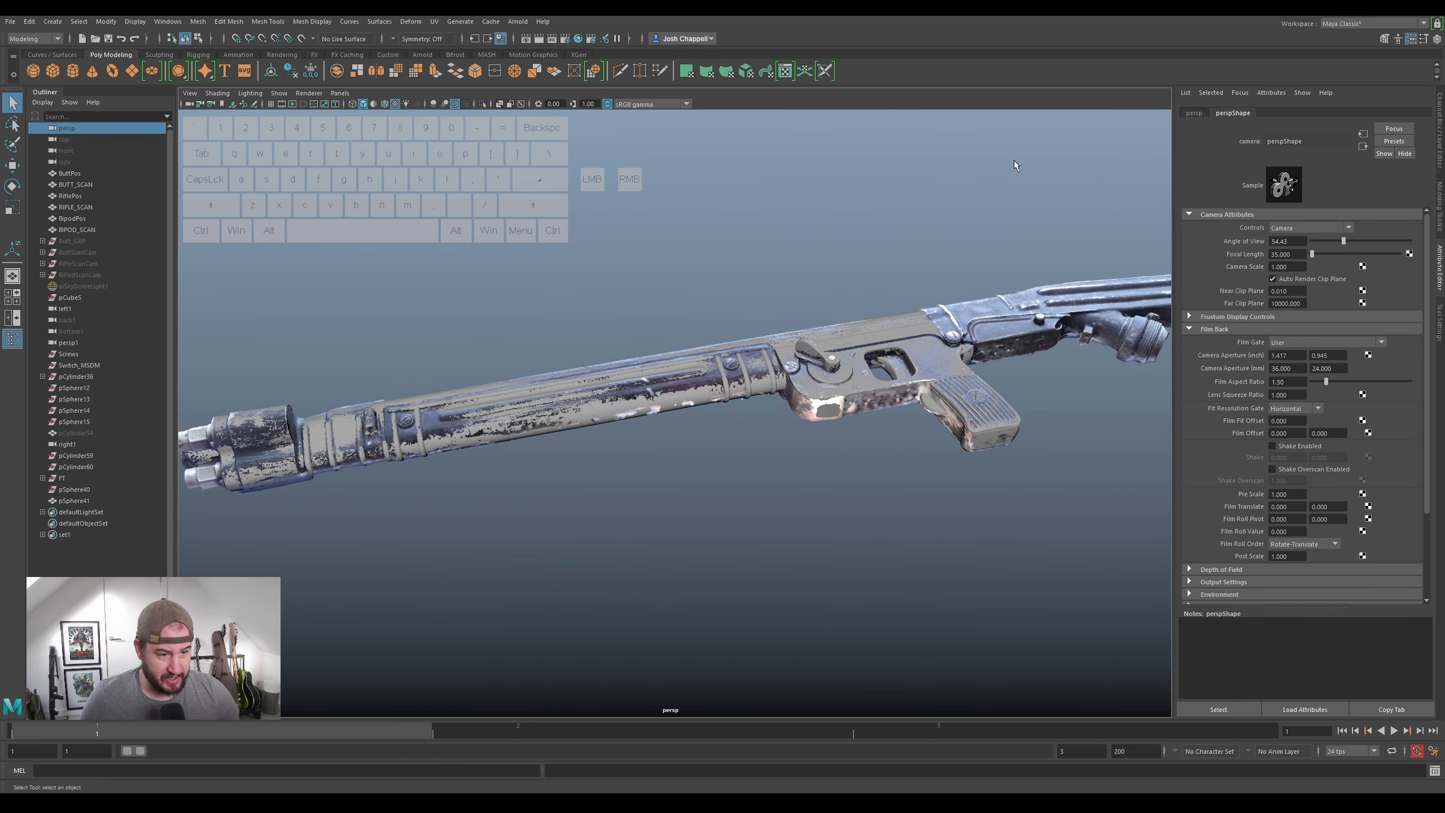
pyautogui.keyDown('alt'); pyautogui.moveTo(620, 306); pyautogui.dragTo(693, 323, button='middle'); pyautogui.keyUp('alt')
pyautogui.keyDown('alt'); pyautogui.scroll(4, 693, 323); pyautogui.keyUp('alt')
pyautogui.keyDown('alt'); pyautogui.moveTo(933, 311); pyautogui.dragTo(977, 330); pyautogui.keyUp('alt')
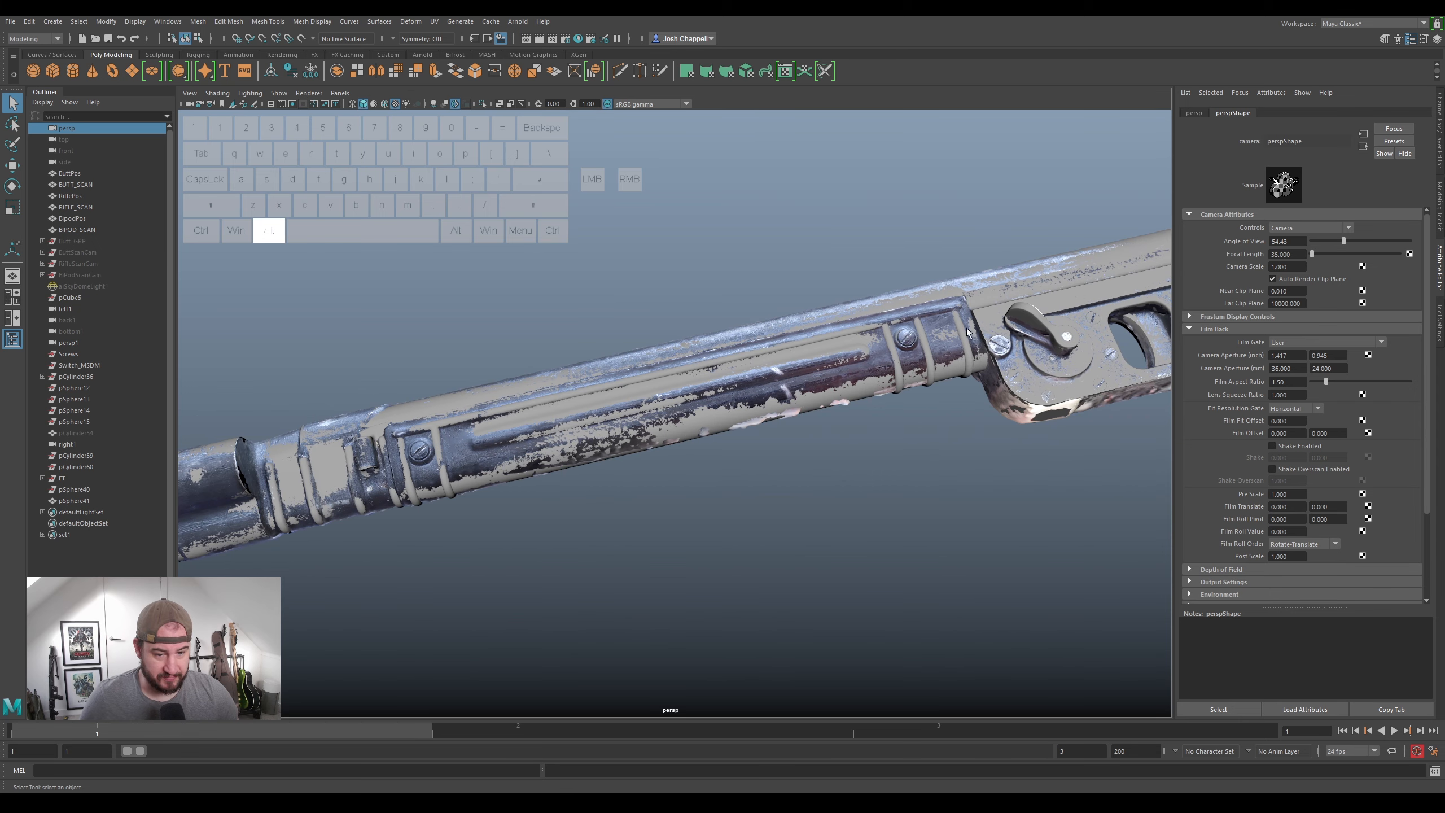
pyautogui.keyDown('alt'); pyautogui.moveTo(977, 330); pyautogui.dragTo(540, 418, button='middle'); pyautogui.keyUp('alt')
pyautogui.keyDown('alt'); pyautogui.moveTo(1117, 196); pyautogui.dragTo(829, 262, button='middle'); pyautogui.keyUp('alt')
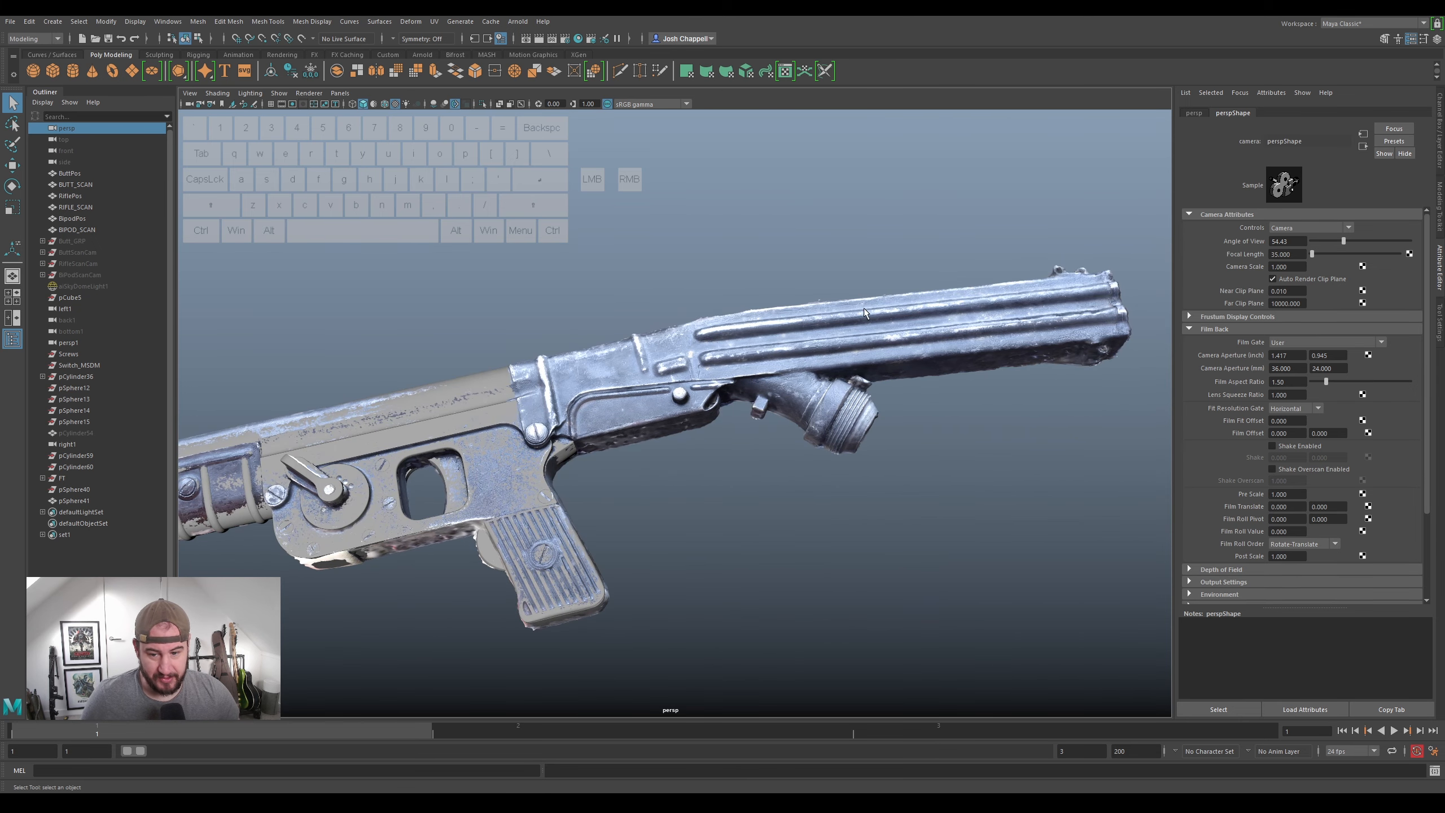
pyautogui.keyDown('alt'); pyautogui.moveTo(381, 464); pyautogui.dragTo(813, 355, button='middle'); pyautogui.keyUp('alt')
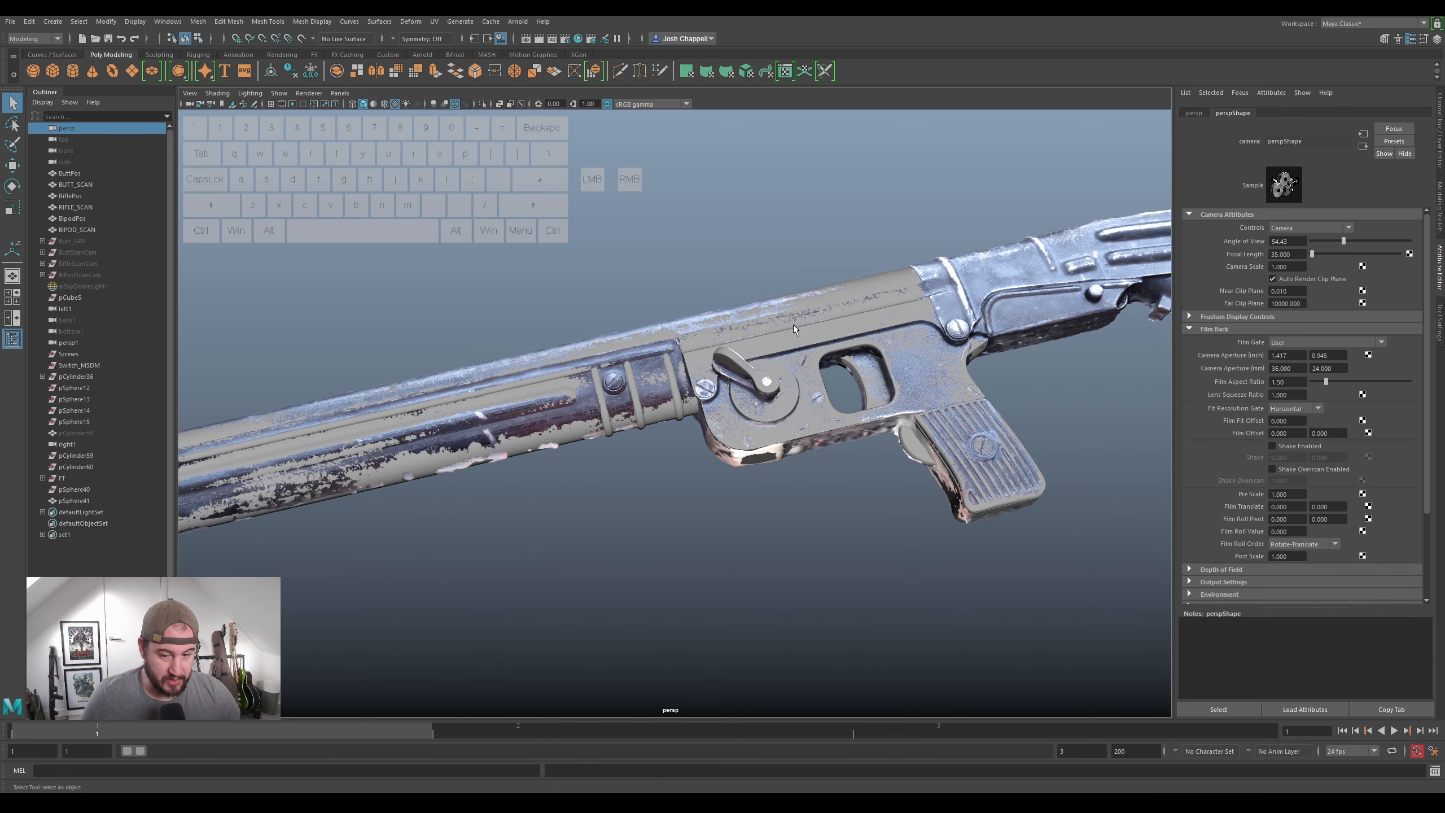
pyautogui.keyDown('alt'); pyautogui.moveTo(850, 469); pyautogui.dragTo(588, 475); pyautogui.keyUp('alt')
pyautogui.keyDown('alt'); pyautogui.moveTo(588, 474); pyautogui.dragTo(815, 473, button='middle'); pyautogui.keyUp('alt')
pyautogui.keyDown('alt'); pyautogui.moveTo(755, 498); pyautogui.dragTo(745, 471); pyautogui.keyUp('alt')
pyautogui.scroll(4, 688, 407)
pyautogui.scroll(4, 689, 410)
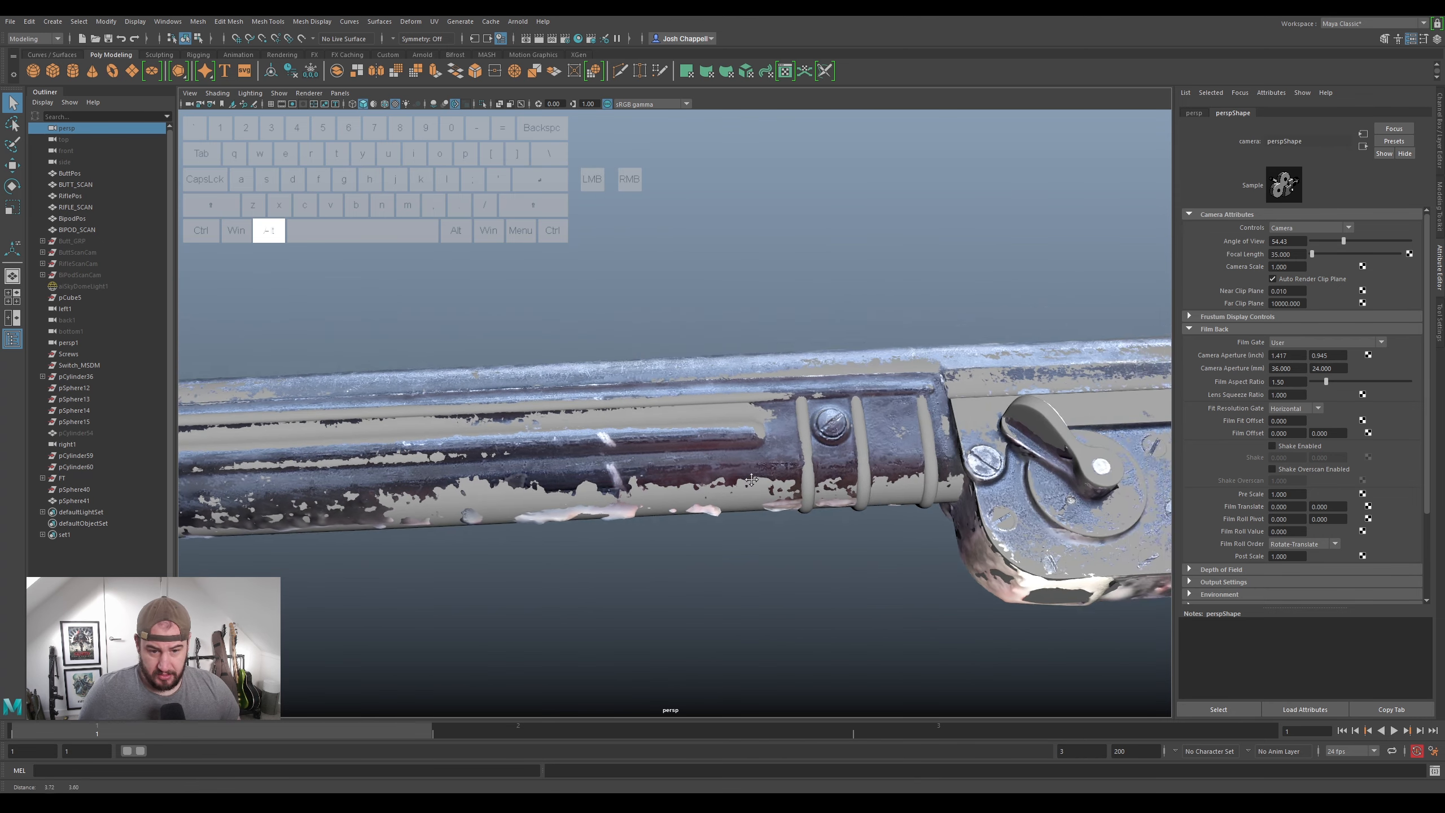
pyautogui.scroll(3, 931, 426)
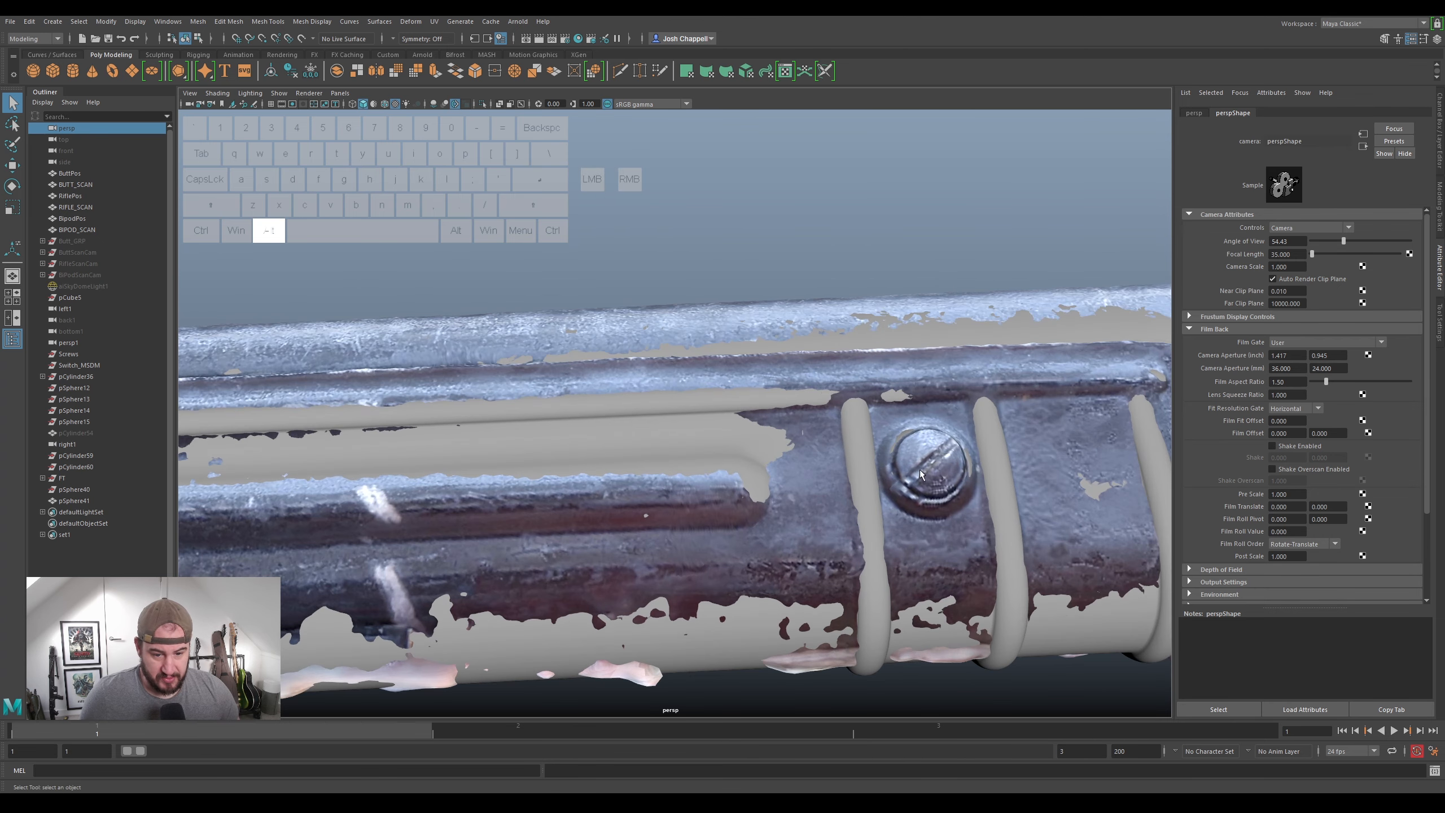
pyautogui.keyDown('alt'); pyautogui.moveTo(932, 425); pyautogui.dragTo(718, 397, button='middle'); pyautogui.keyUp('alt')
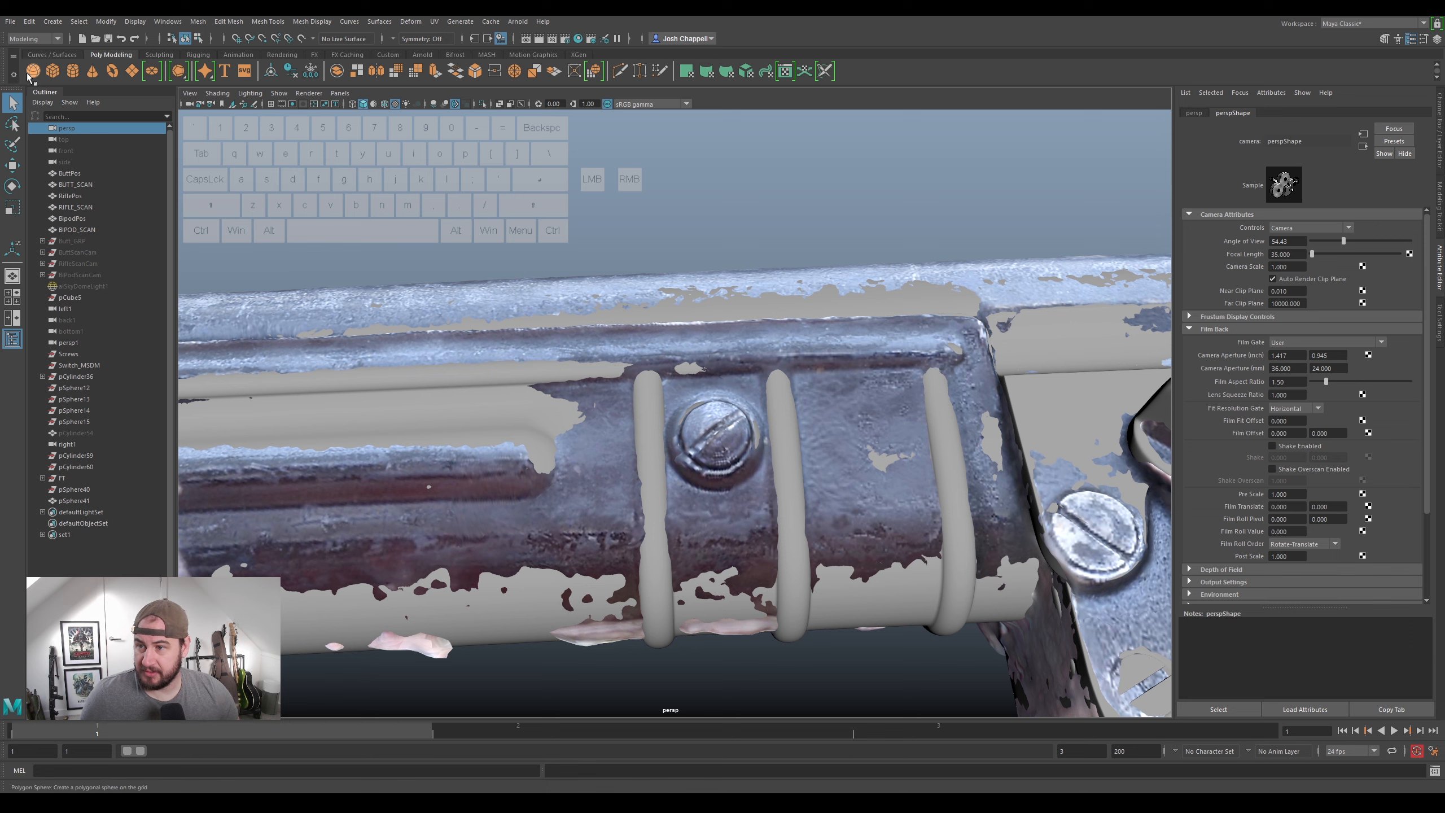
# - Create a polygon sphere and move it onto the slotted screw between the forend ribs
pyautogui.click(29, 78)
pyautogui.scroll(-6, 739, 456)
pyautogui.press('w')
pyautogui.moveTo(901, 459); pyautogui.dragTo(612, 352)
pyautogui.scroll(4, 683, 444)
pyautogui.moveTo(685, 321); pyautogui.dragTo(575, 523)
pyautogui.scroll(3, 657, 401)
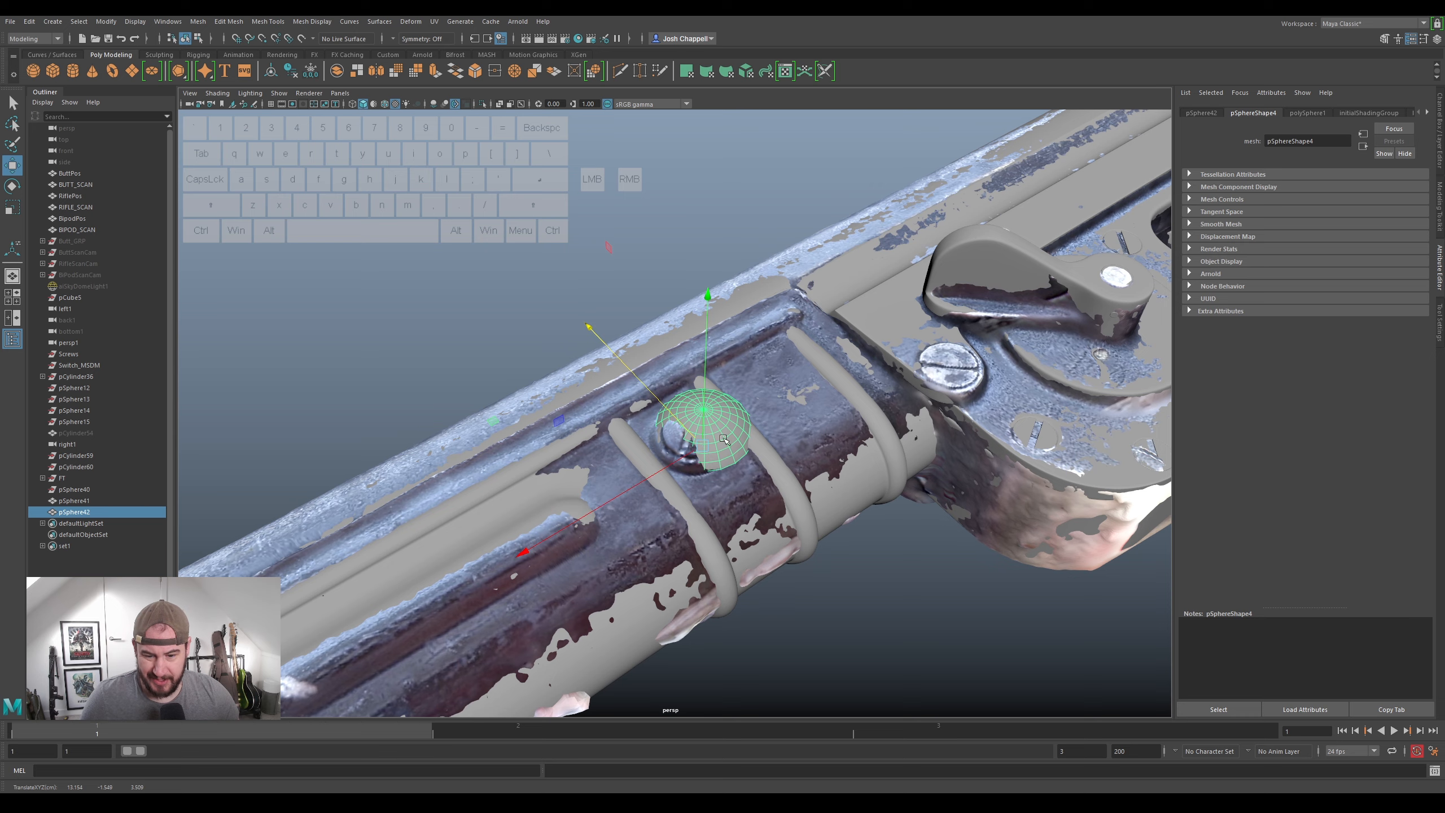
# - Scale the sphere down towards the screw head's size and center it on the screw
pyautogui.scroll(2, 724, 438)
pyautogui.press('r')
pyautogui.moveTo(709, 469); pyautogui.dragTo(653, 496)
pyautogui.press('w')
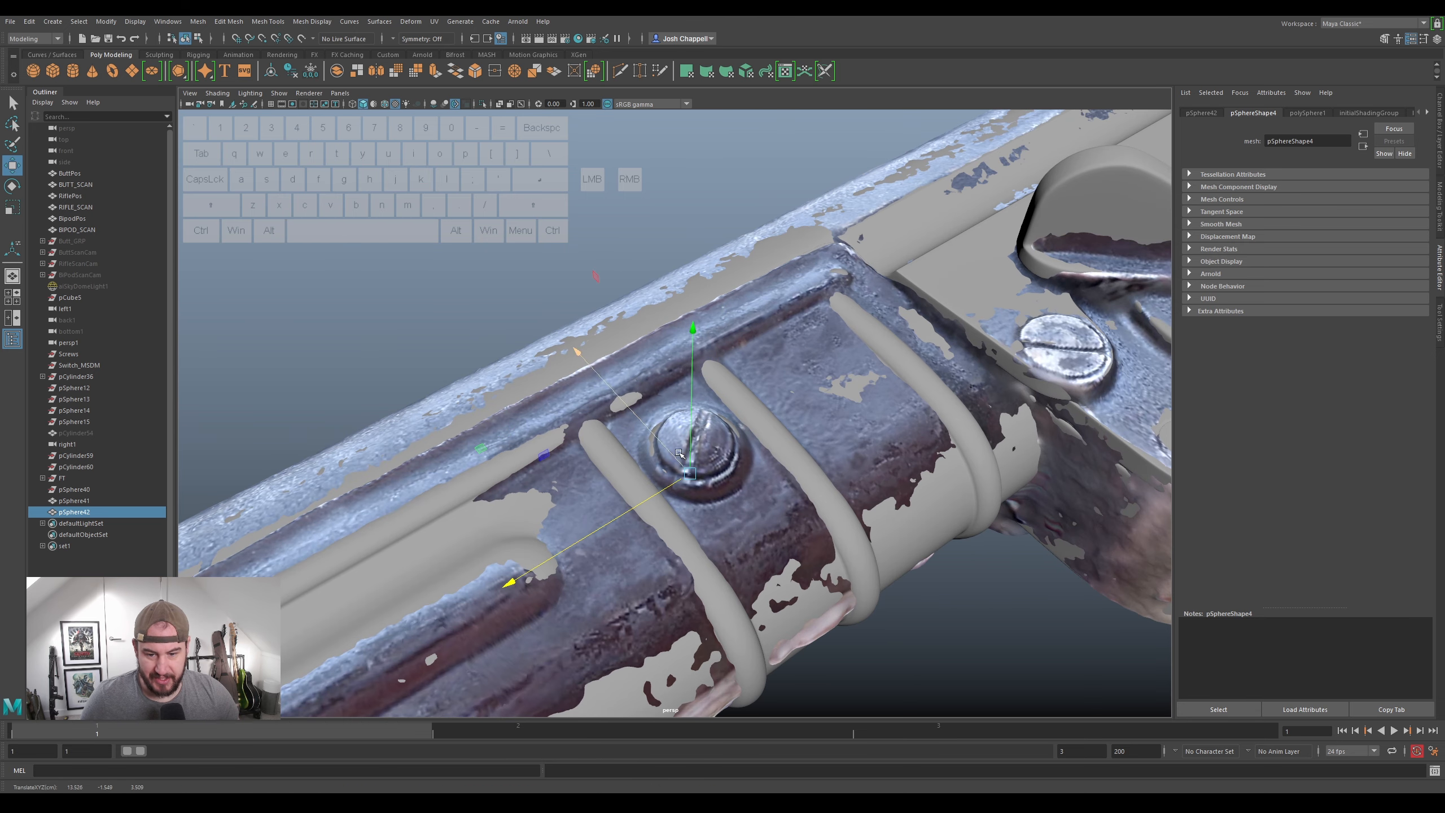
pyautogui.moveTo(692, 433)
pyautogui.mouseDown()
pyautogui.moveTo(704, 413)
pyautogui.moveTo(658, 457)
pyautogui.moveTo(690, 426)
pyautogui.moveTo(665, 428)
pyautogui.mouseUp()
pyautogui.press('r')
pyautogui.press('w')
pyautogui.moveTo(653, 482); pyautogui.dragTo(655, 481)
# - Raise the sphere out of the scan surface and scale it to fit the screw head's outline
pyautogui.keyDown('alt'); pyautogui.moveTo(774, 539); pyautogui.dragTo(745, 565); pyautogui.keyUp('alt')
pyautogui.press('r')
pyautogui.press('w')
pyautogui.moveTo(745, 489); pyautogui.dragTo(745, 466)
pyautogui.press('r')
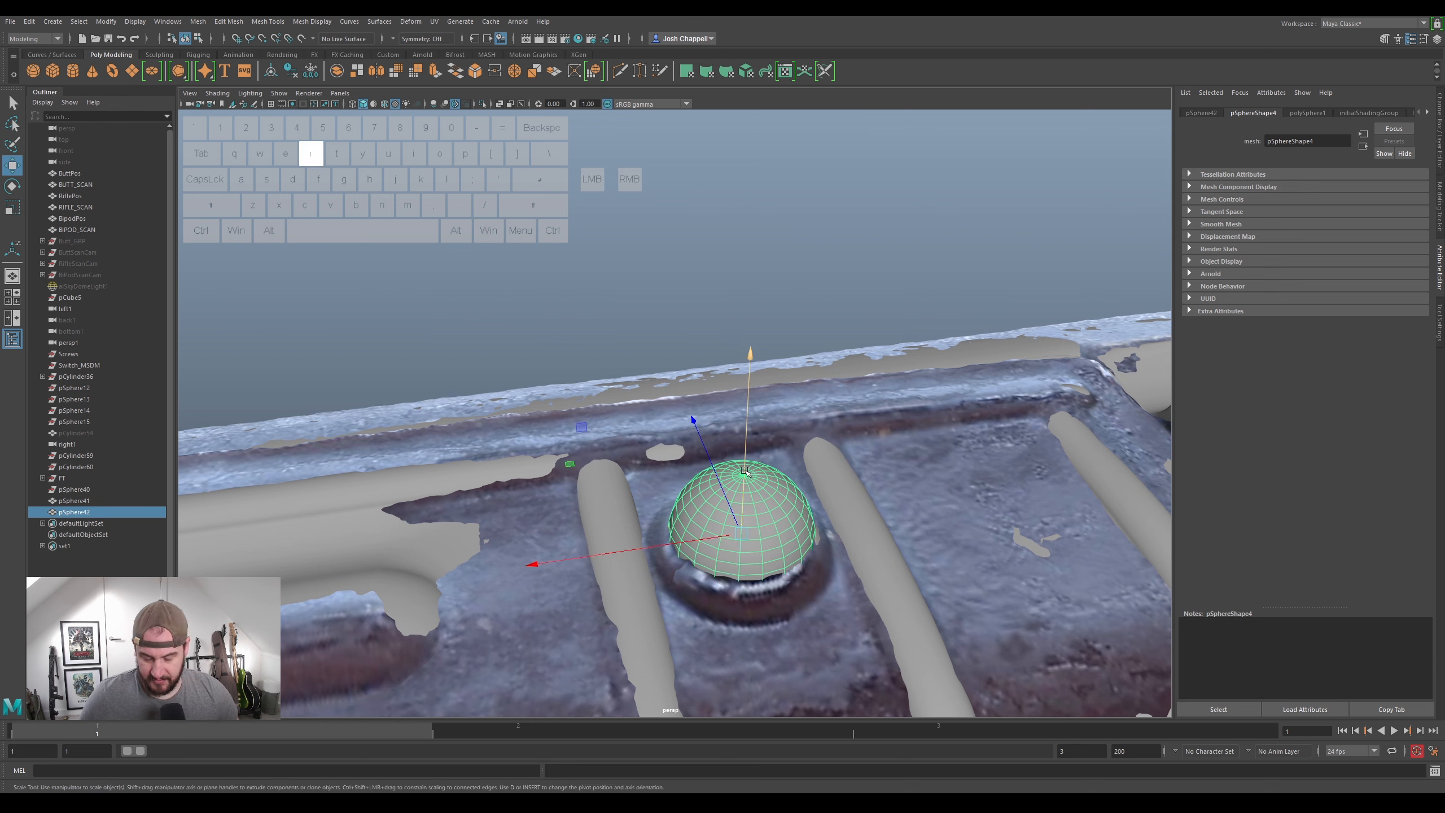
pyautogui.moveTo(744, 533)
pyautogui.mouseDown()
pyautogui.moveTo(717, 540)
pyautogui.moveTo(741, 550)
pyautogui.mouseUp()
# - Flatten the sphere vertically and reposition it to match the screw head's domed profile
pyautogui.keyDown('alt'); pyautogui.moveTo(757, 582); pyautogui.dragTo(764, 486); pyautogui.keyUp('alt')
pyautogui.press('w')
pyautogui.keyDown('alt'); pyautogui.moveTo(764, 486); pyautogui.dragTo(809, 495, button='middle'); pyautogui.keyUp('alt')
pyautogui.scroll(2, 809, 496)
pyautogui.keyDown('alt'); pyautogui.moveTo(765, 363); pyautogui.dragTo(734, 386); pyautogui.keyUp('alt')
pyautogui.press('r')
pyautogui.press('w')
pyautogui.press('r')
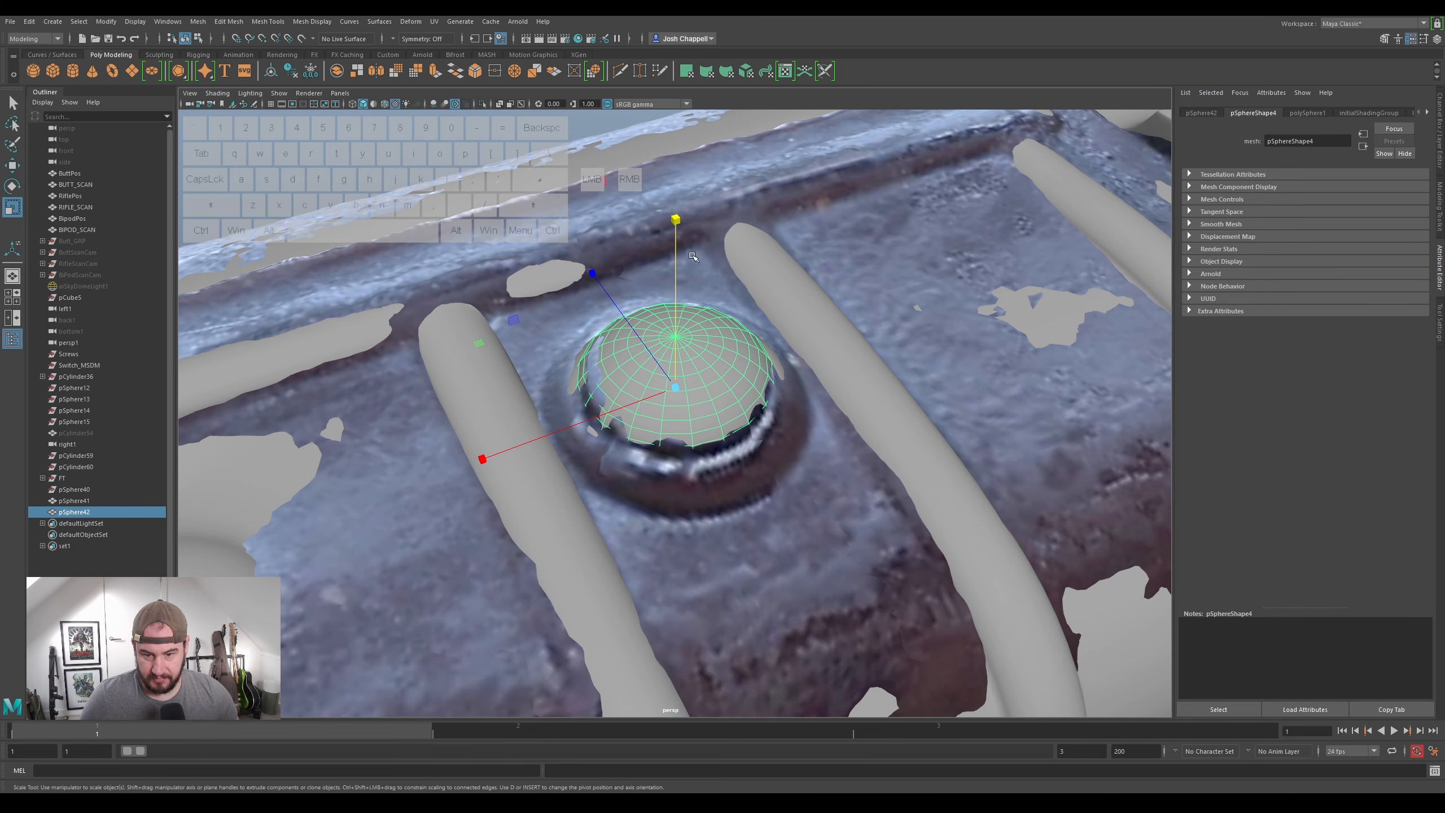
pyautogui.moveTo(677, 224); pyautogui.dragTo(680, 244)
pyautogui.press('w')
pyautogui.moveTo(674, 319)
pyautogui.mouseDown()
pyautogui.moveTo(702, 308)
pyautogui.moveTo(685, 315)
pyautogui.mouseUp()
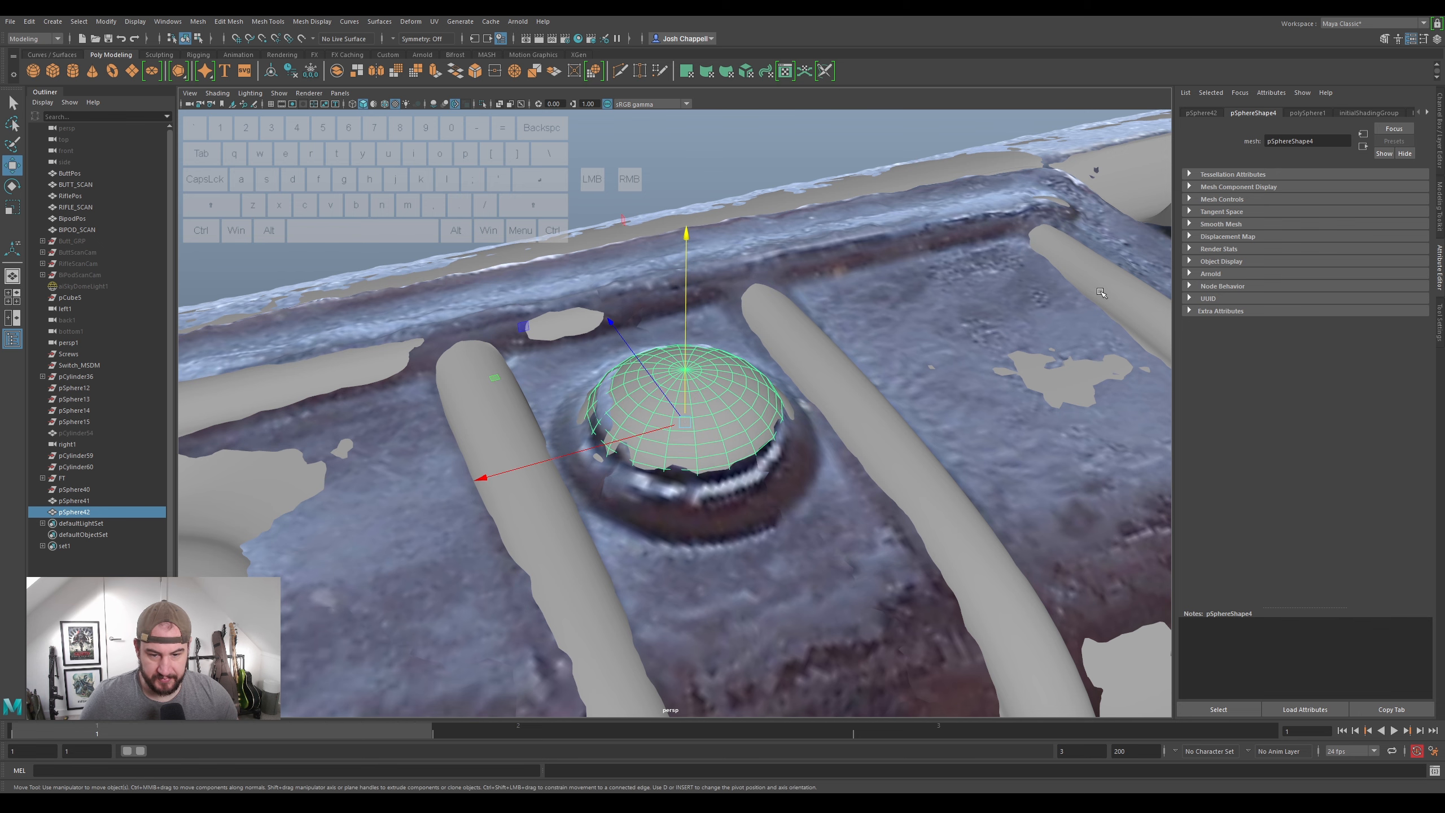
# - Isolate the flattened sphere, delete its lower faces to leave a dome, and return to the full scene in object mode
pyautogui.click(1440, 207)
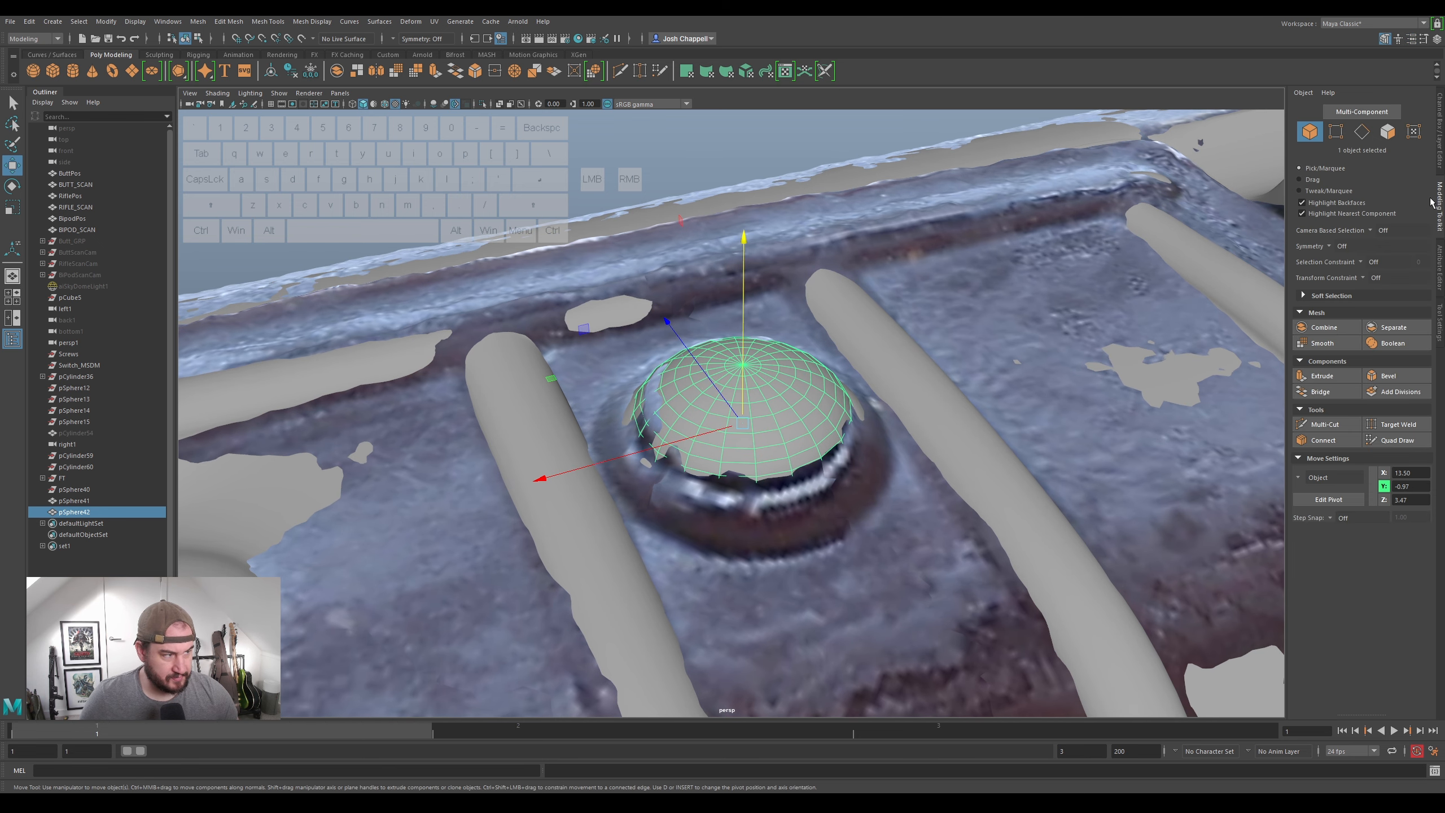
pyautogui.click(1362, 112)
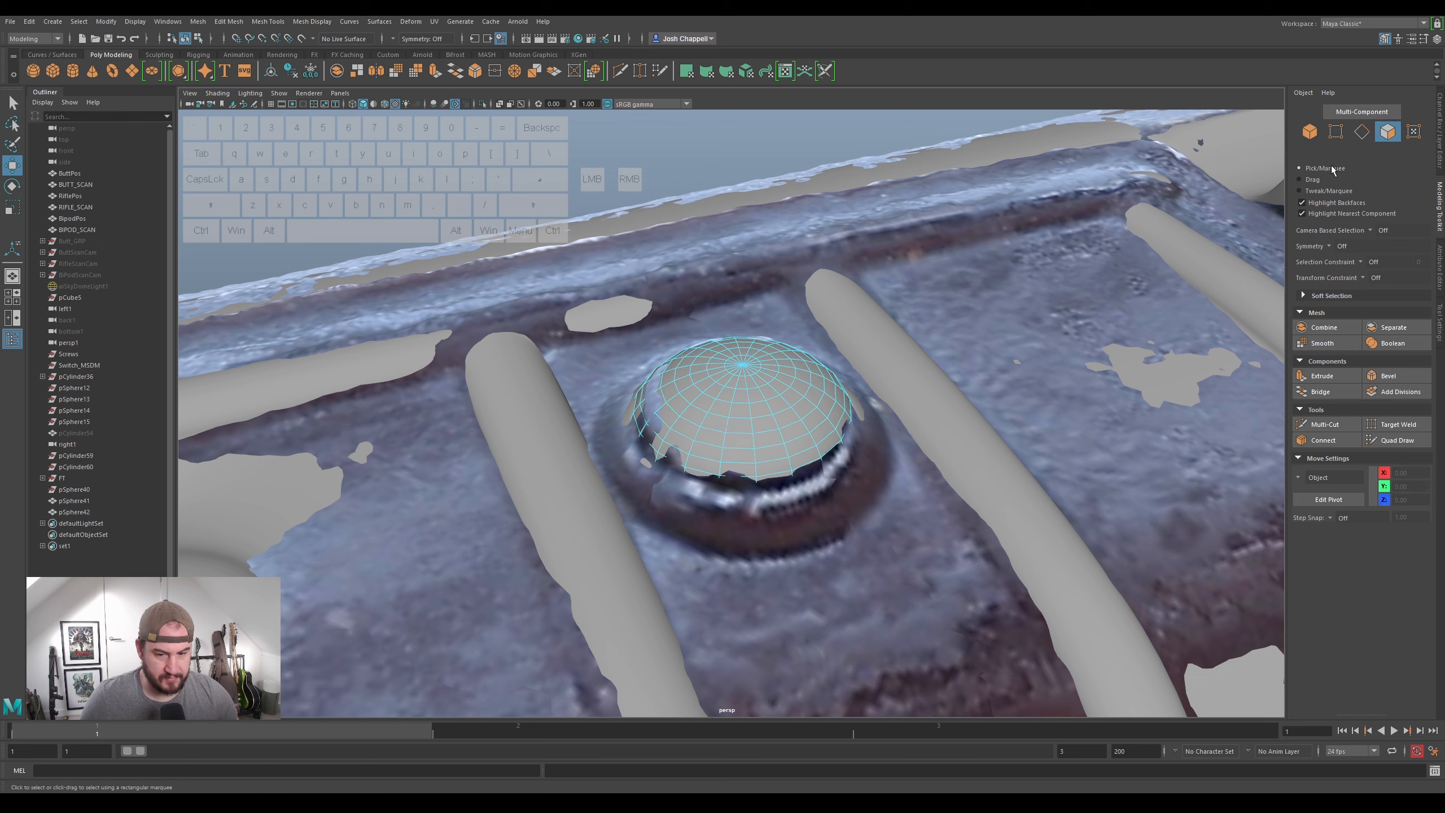
pyautogui.click(772, 493)
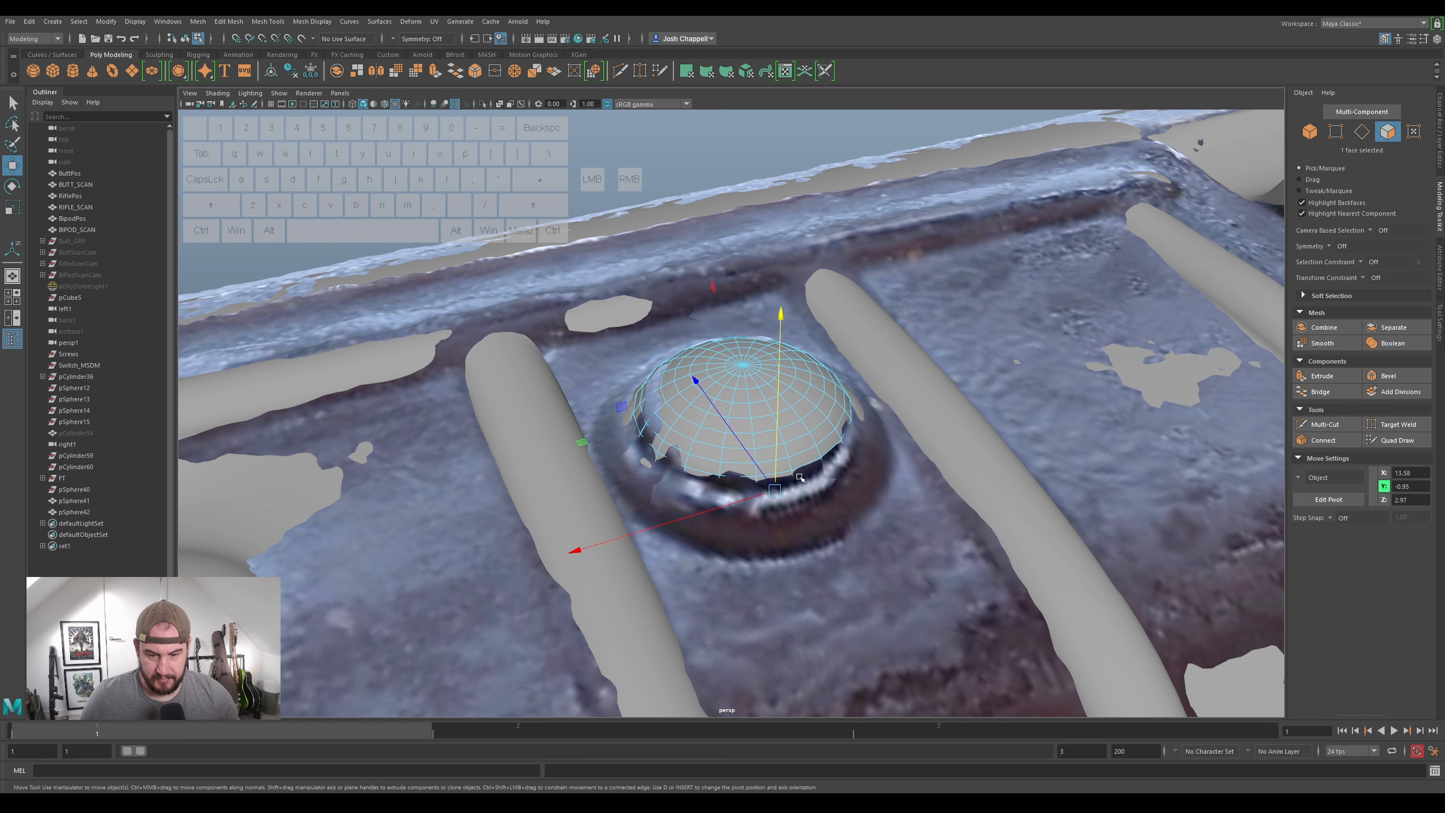
pyautogui.moveTo(799, 444); pyautogui.dragTo(808, 425, button='right')
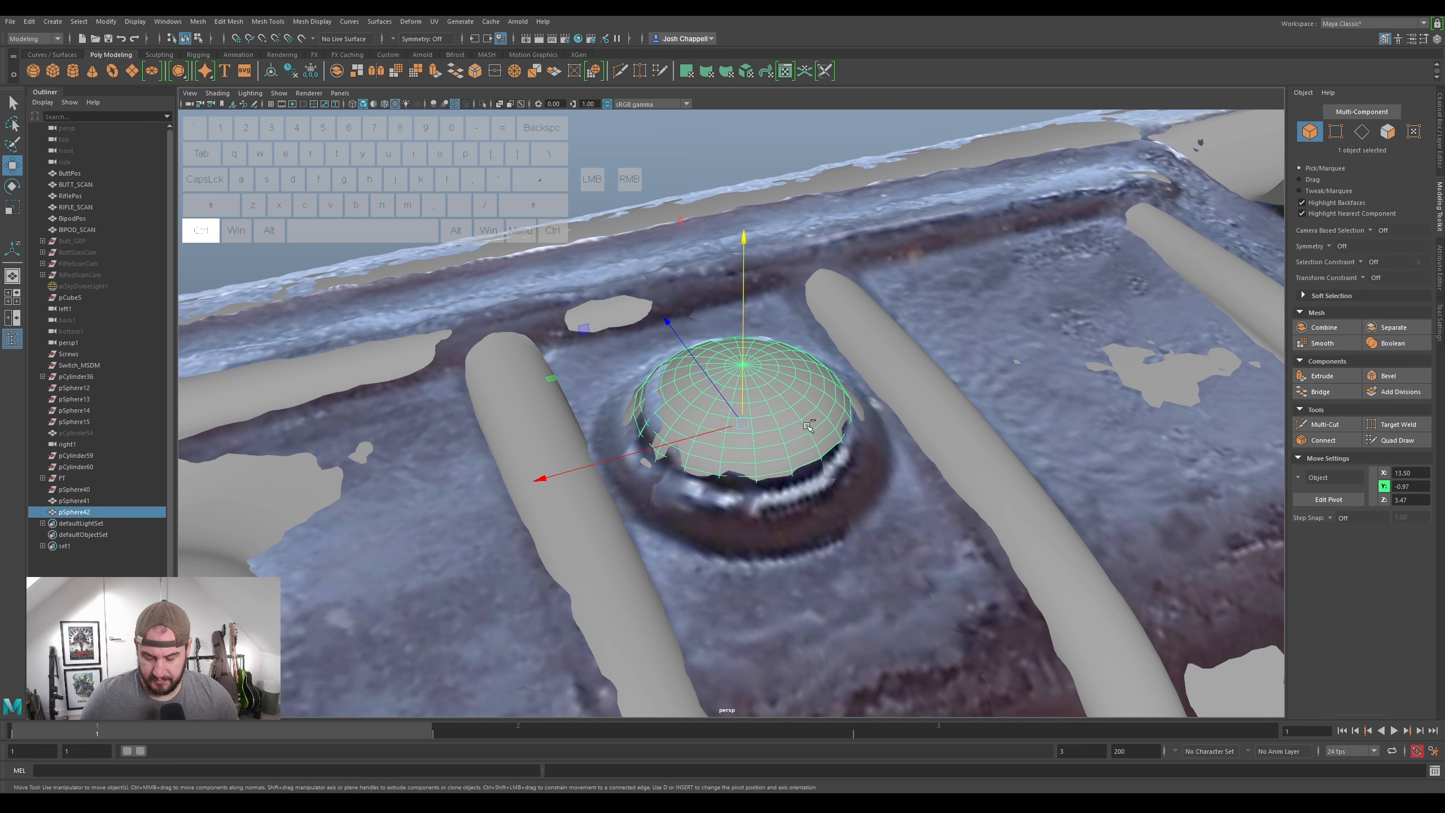
pyautogui.hotkey('ctrl', '1')
pyautogui.moveTo(796, 494); pyautogui.dragTo(789, 502, button='right')
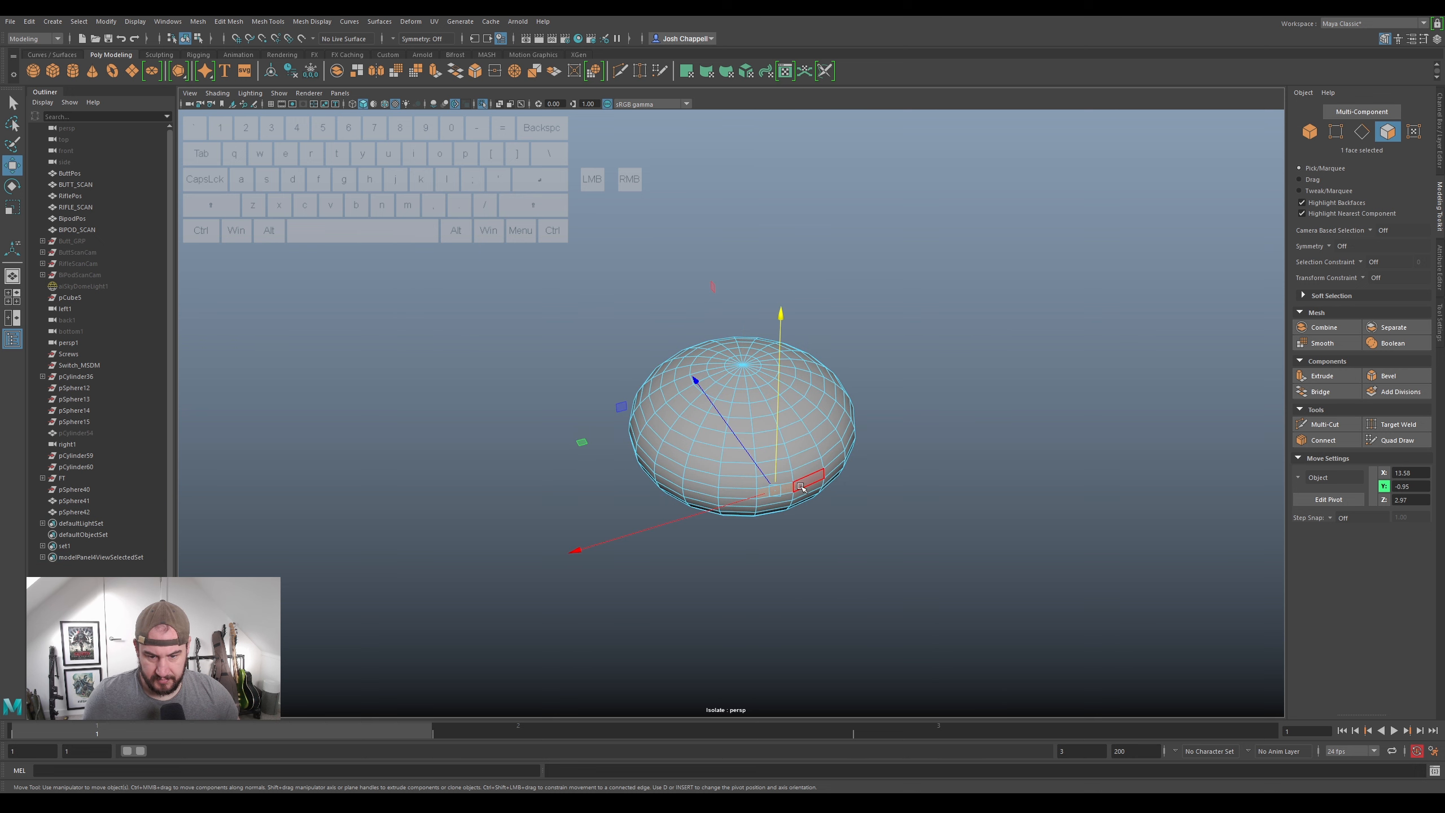
pyautogui.keyDown('shift'); pyautogui.doubleClick(806, 484); pyautogui.keyUp('shift')
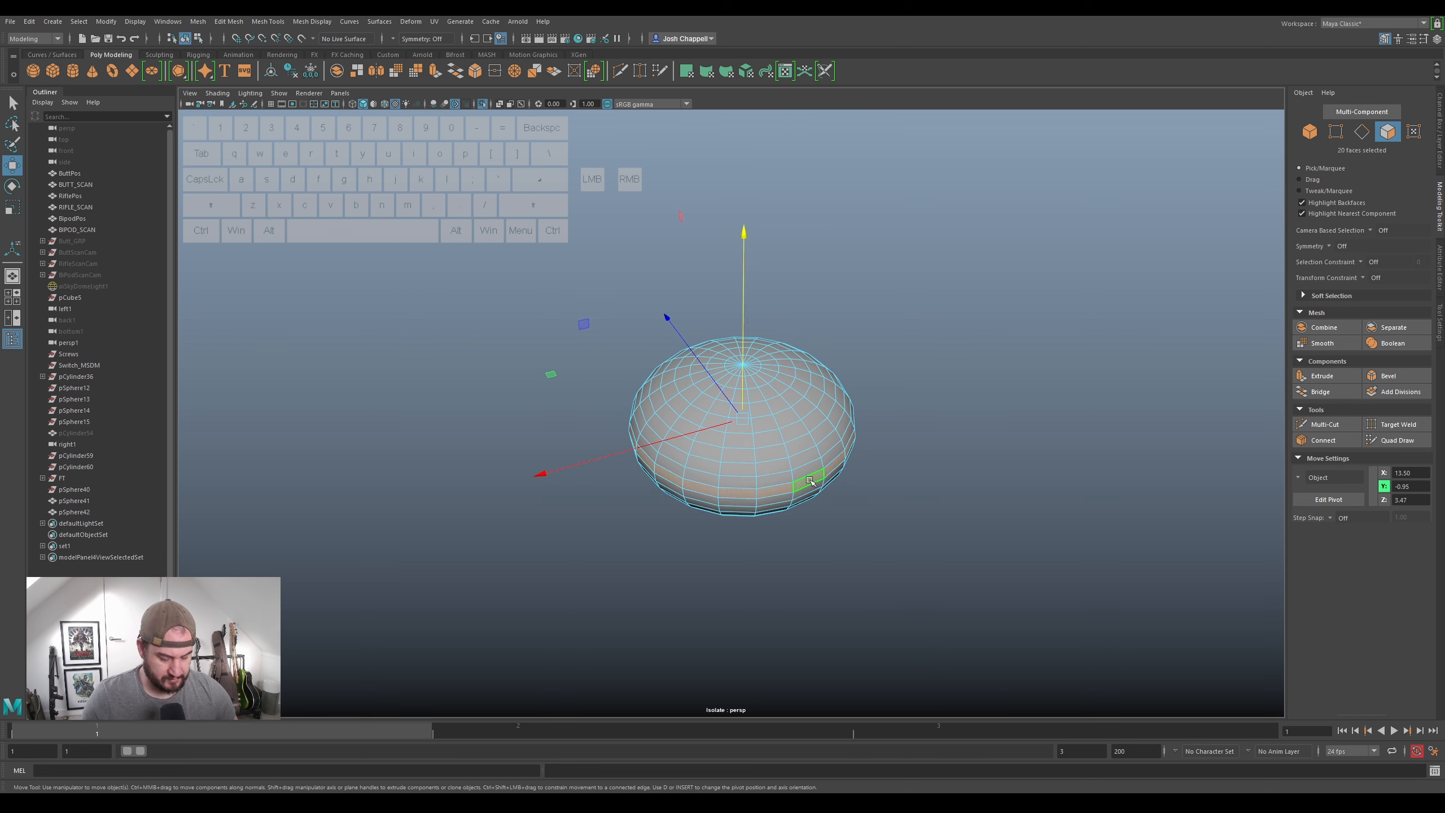
pyautogui.press('Delete')
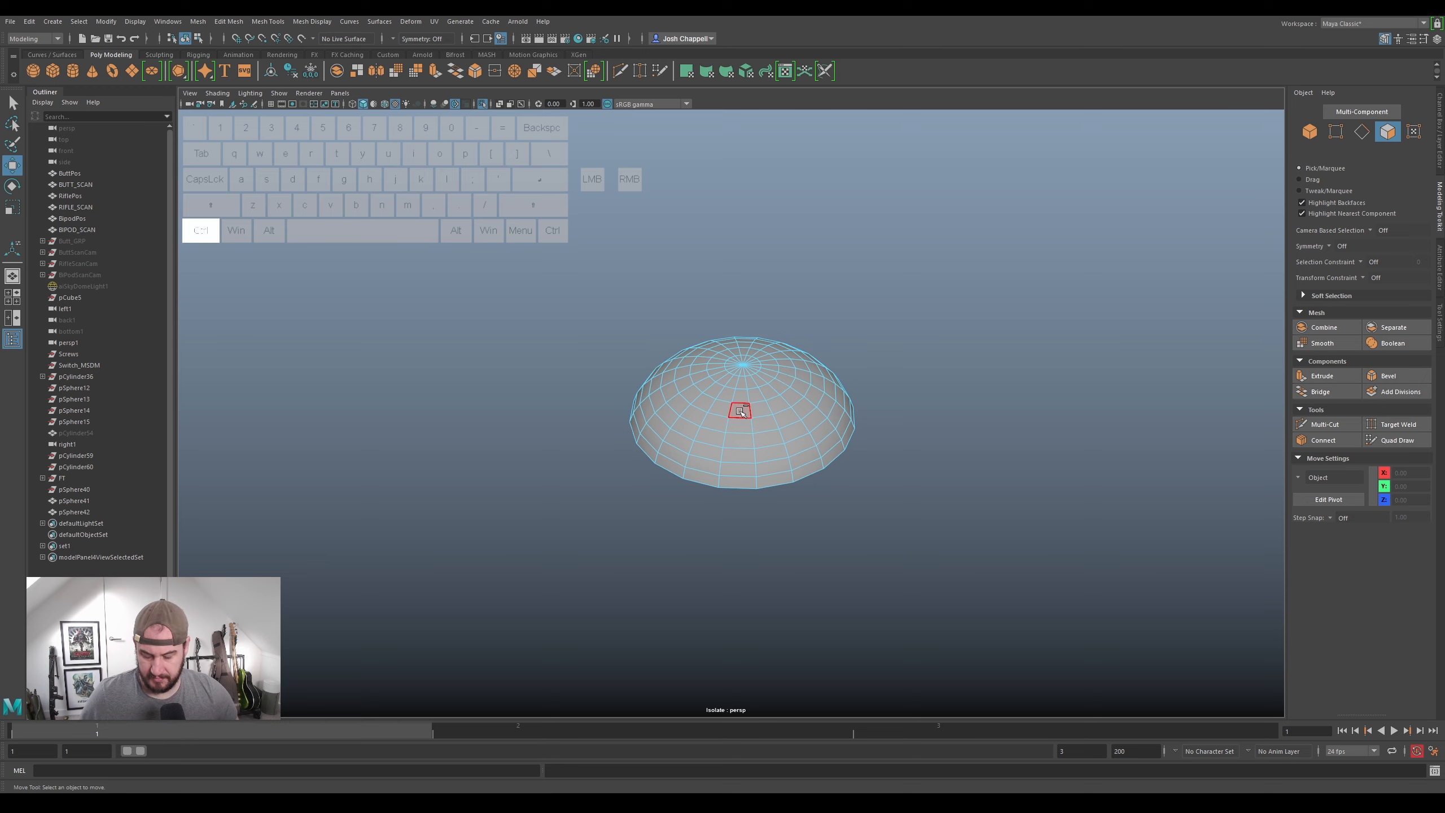
pyautogui.hotkey('ctrl', '1')
pyautogui.keyDown('alt'); pyautogui.moveTo(739, 411); pyautogui.dragTo(709, 348); pyautogui.keyUp('alt')
pyautogui.moveTo(708, 347); pyautogui.dragTo(755, 330, button='right')
# - Switch to the top -Y orthographic view and frame the dome closely over the screw head
pyautogui.keyDown('alt'); pyautogui.moveTo(689, 364); pyautogui.dragTo(682, 353); pyautogui.keyUp('alt')
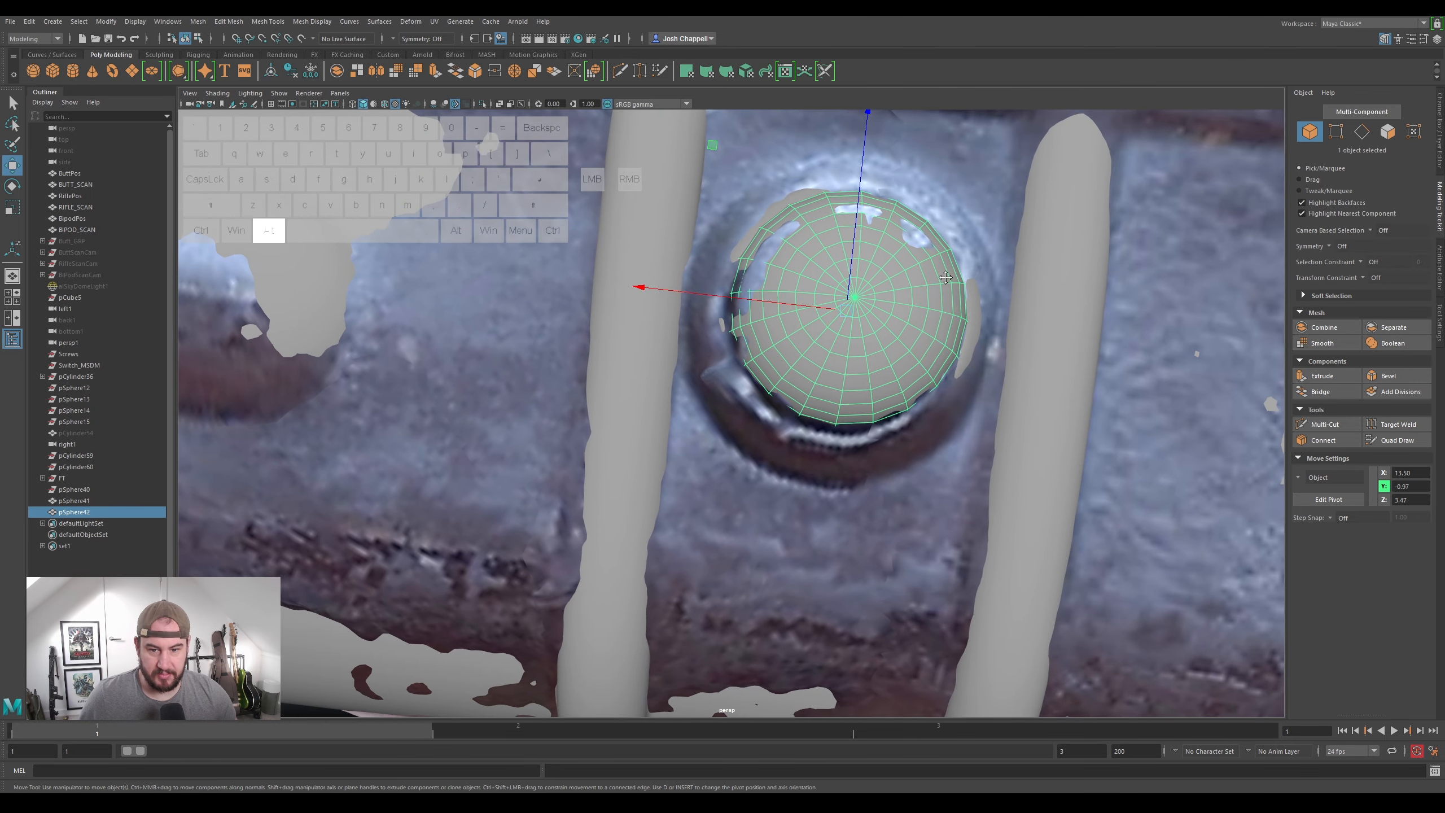
pyautogui.keyDown('alt'); pyautogui.moveTo(831, 369); pyautogui.dragTo(759, 405, button='middle'); pyautogui.keyUp('alt')
pyautogui.scroll(1, 760, 405)
pyautogui.keyDown('alt'); pyautogui.moveTo(779, 339); pyautogui.dragTo(689, 430); pyautogui.keyUp('alt')
pyautogui.moveTo(754, 398); pyautogui.dragTo(839, 385)
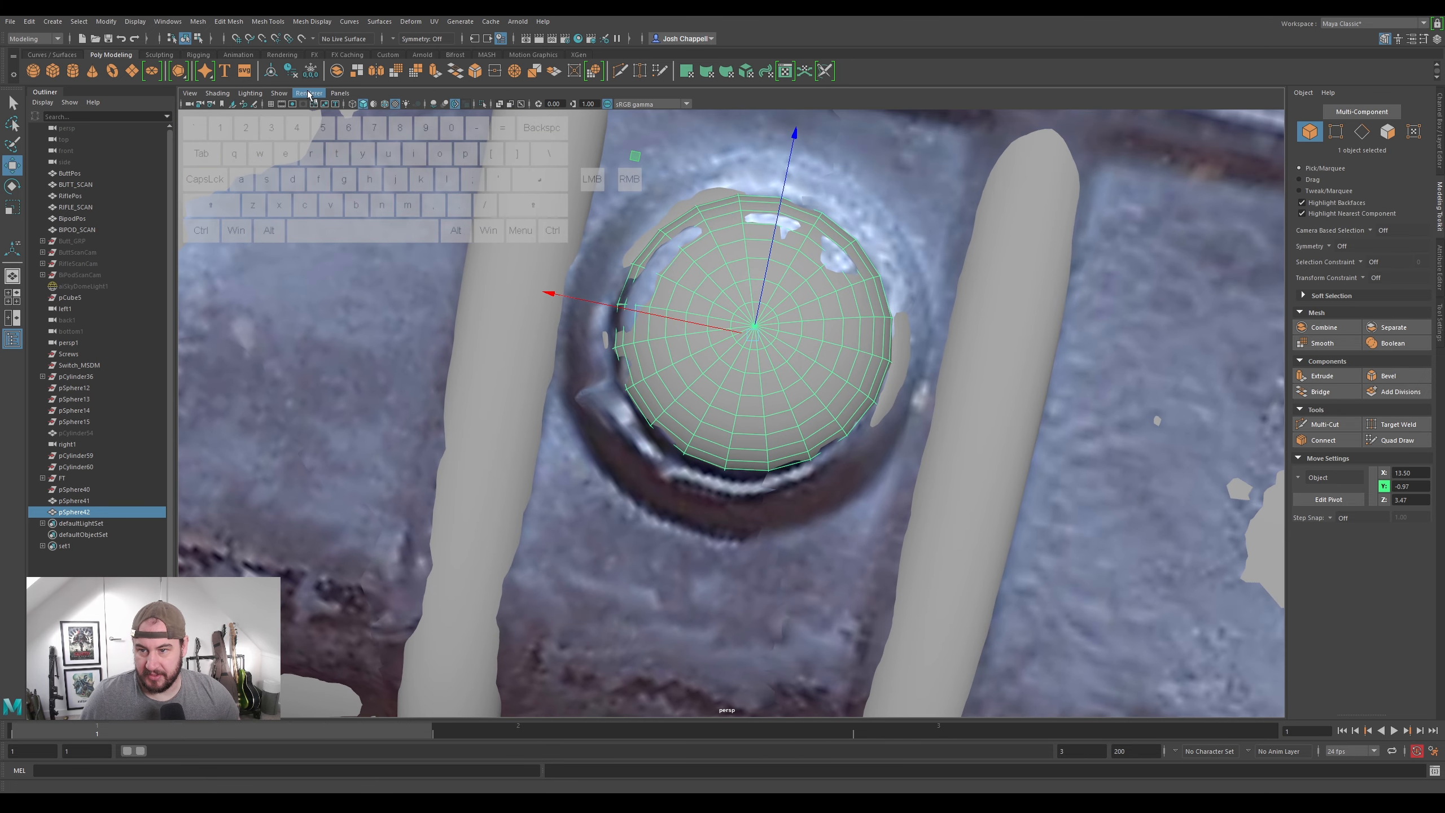
pyautogui.click(339, 94)
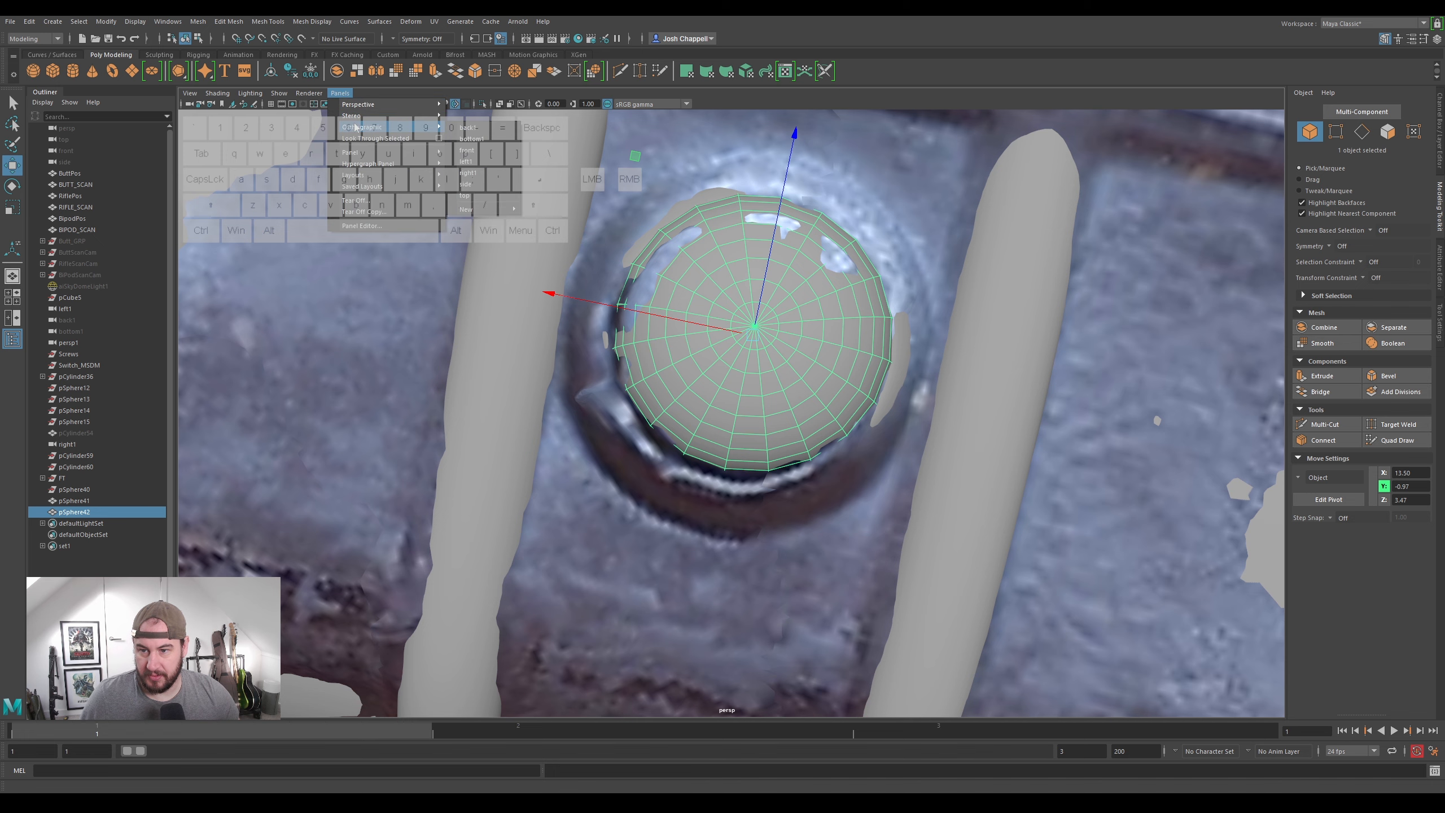
pyautogui.moveTo(381, 132)
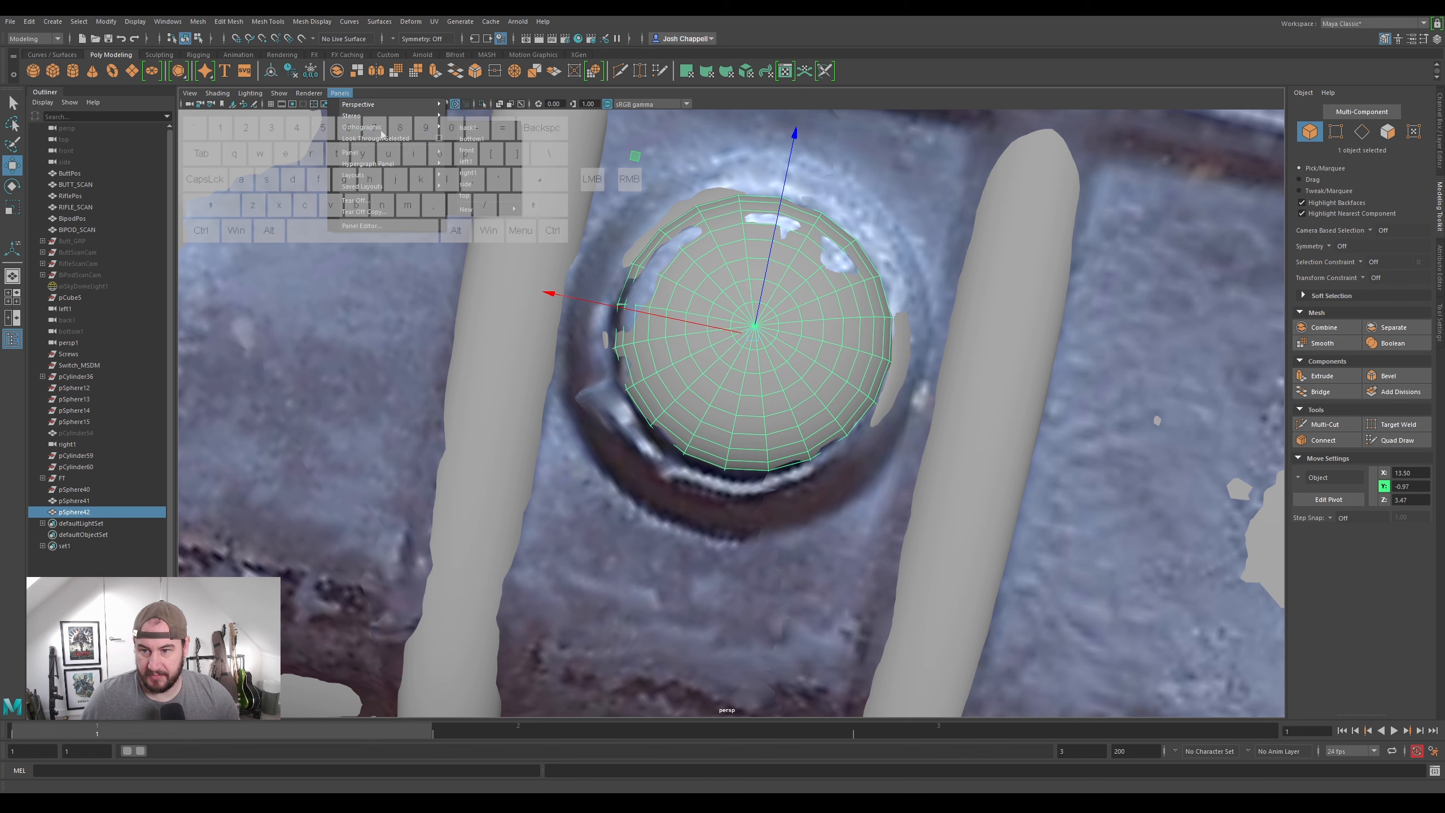
pyautogui.click(495, 195)
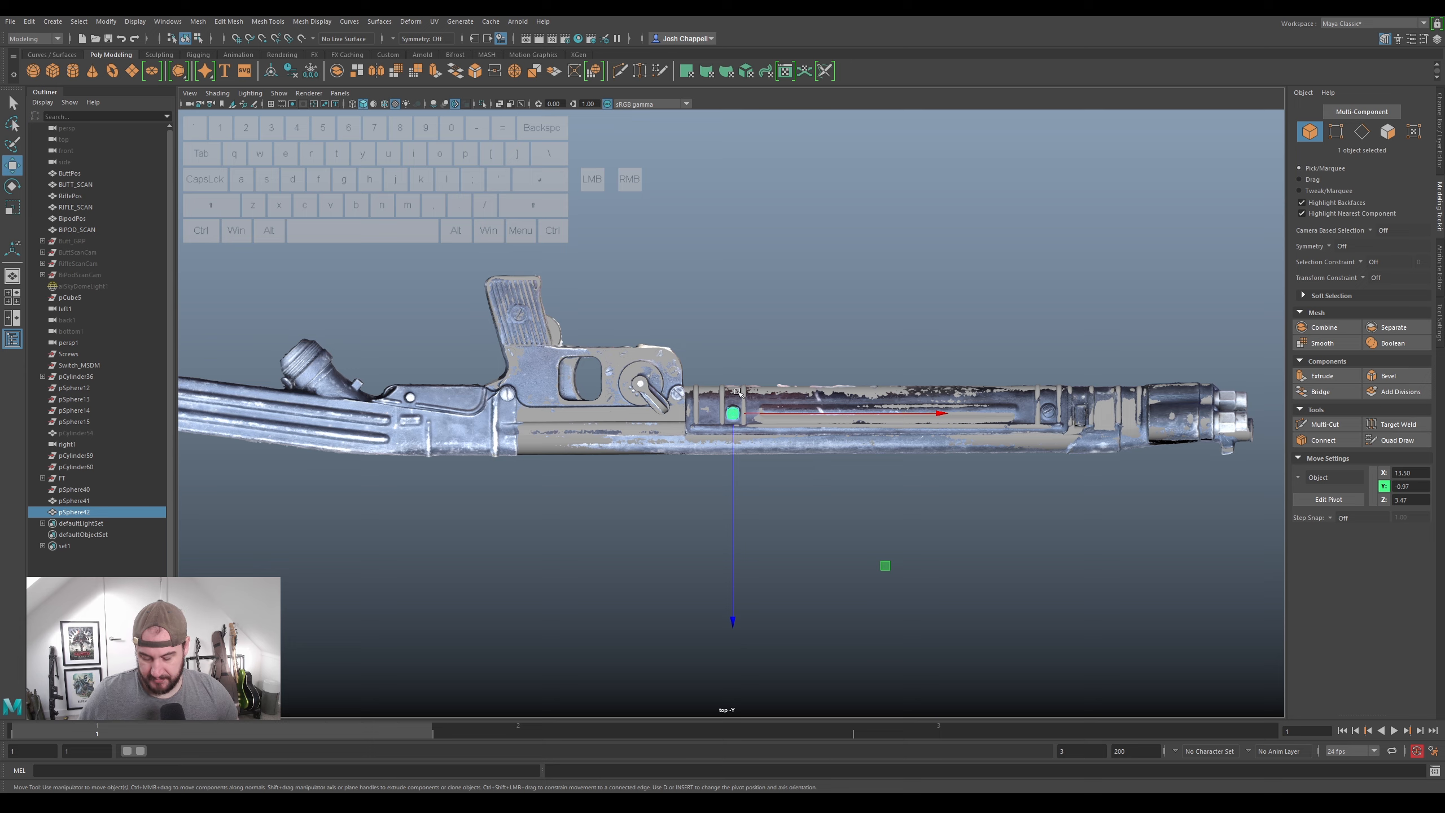
pyautogui.press('f')
pyautogui.scroll(-5, 790, 395)
pyautogui.scroll(5, 730, 424)
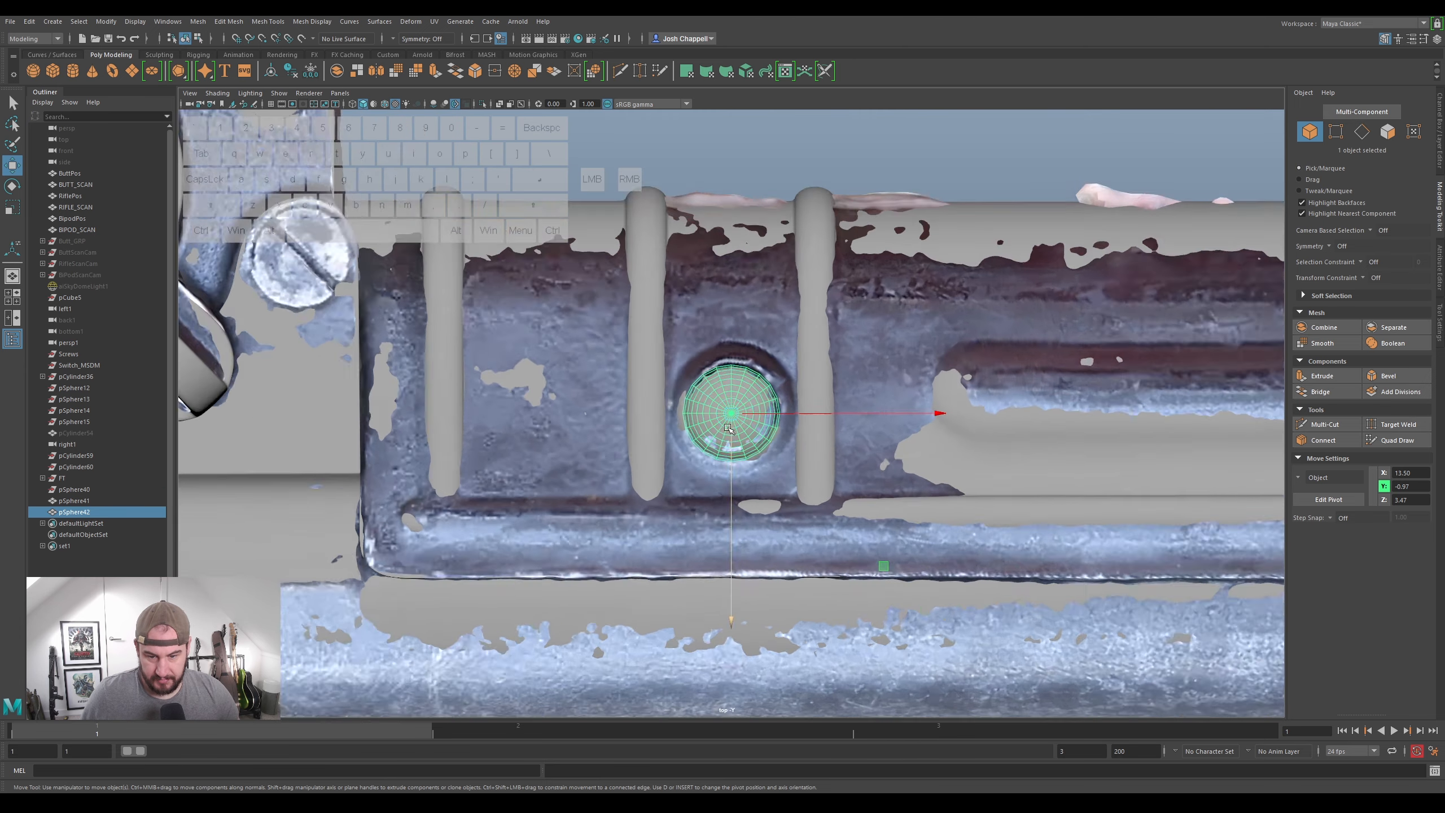
pyautogui.scroll(5, 728, 428)
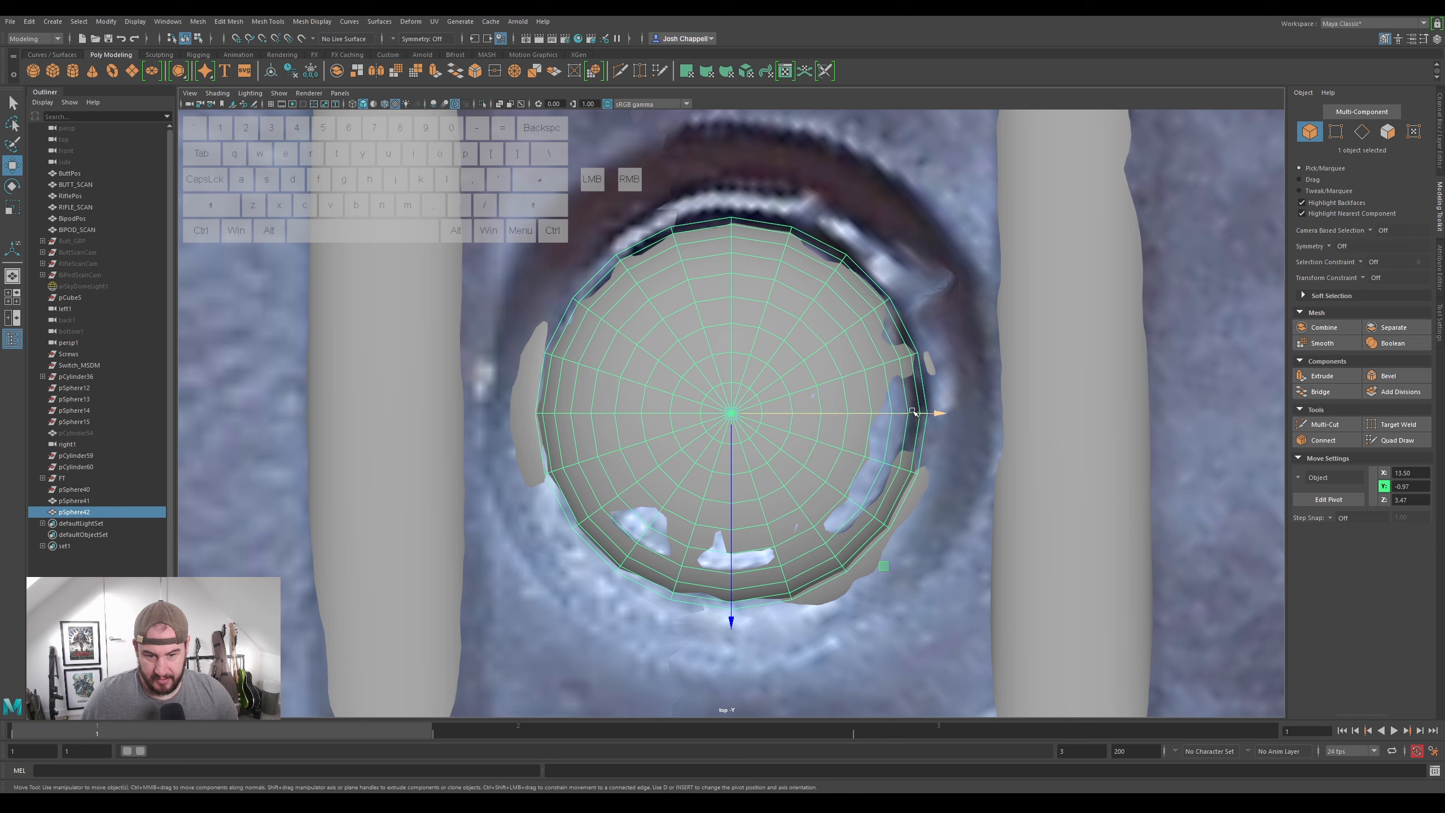
# - Rotate the dome by half a segment and delete its two opposite horizontal wedges of faces to open the screw slot
pyautogui.press('e')
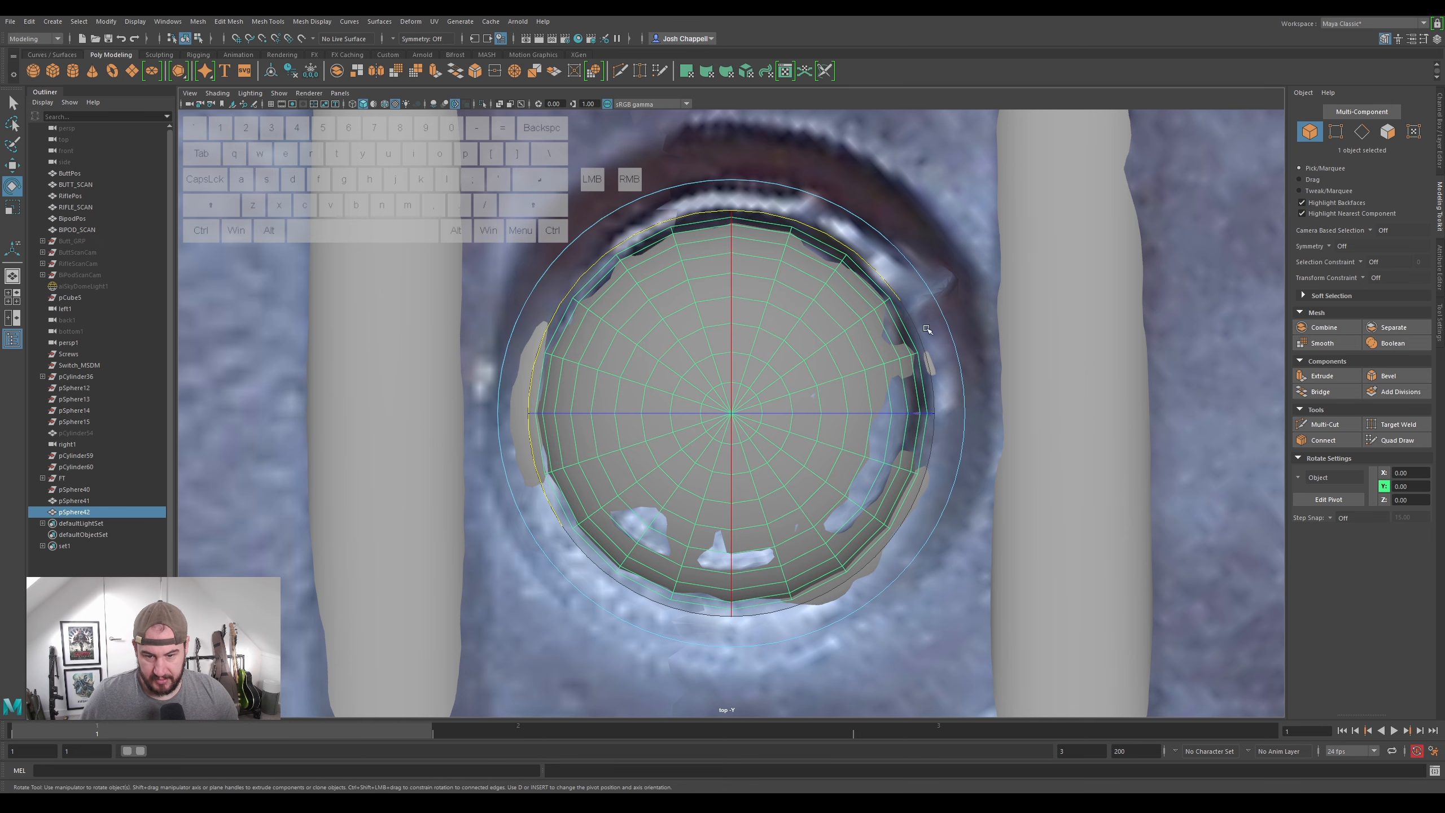
pyautogui.moveTo(880, 275); pyautogui.dragTo(894, 301)
pyautogui.moveTo(869, 398); pyautogui.dragTo(876, 413, button='right')
pyautogui.moveTo(936, 410); pyautogui.dragTo(871, 416)
pyautogui.press('q')
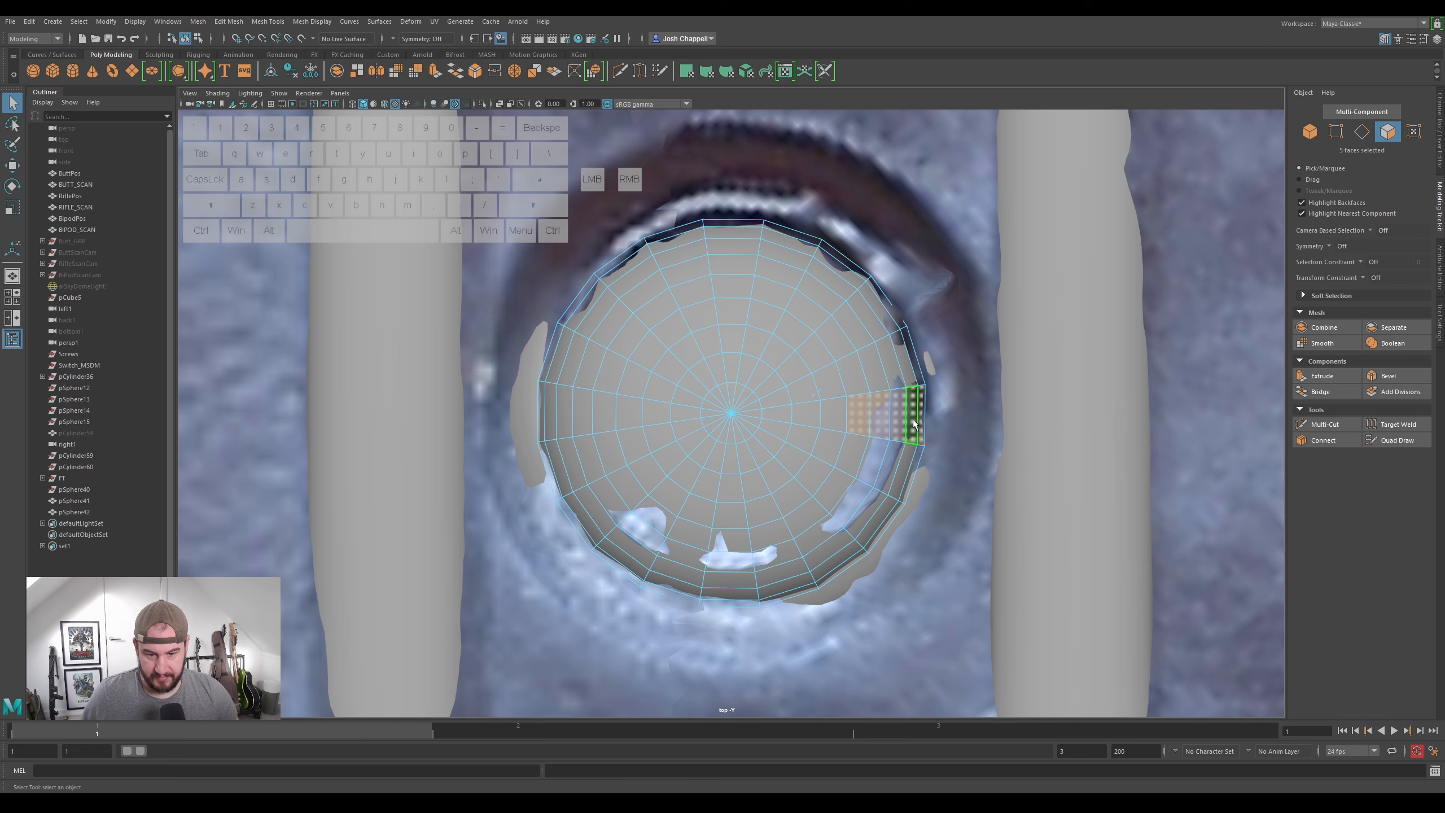
pyautogui.keyDown('ctrl'); pyautogui.keyDown('shift'); pyautogui.doubleClick(910, 418); pyautogui.keyUp('shift'); pyautogui.keyUp('ctrl')
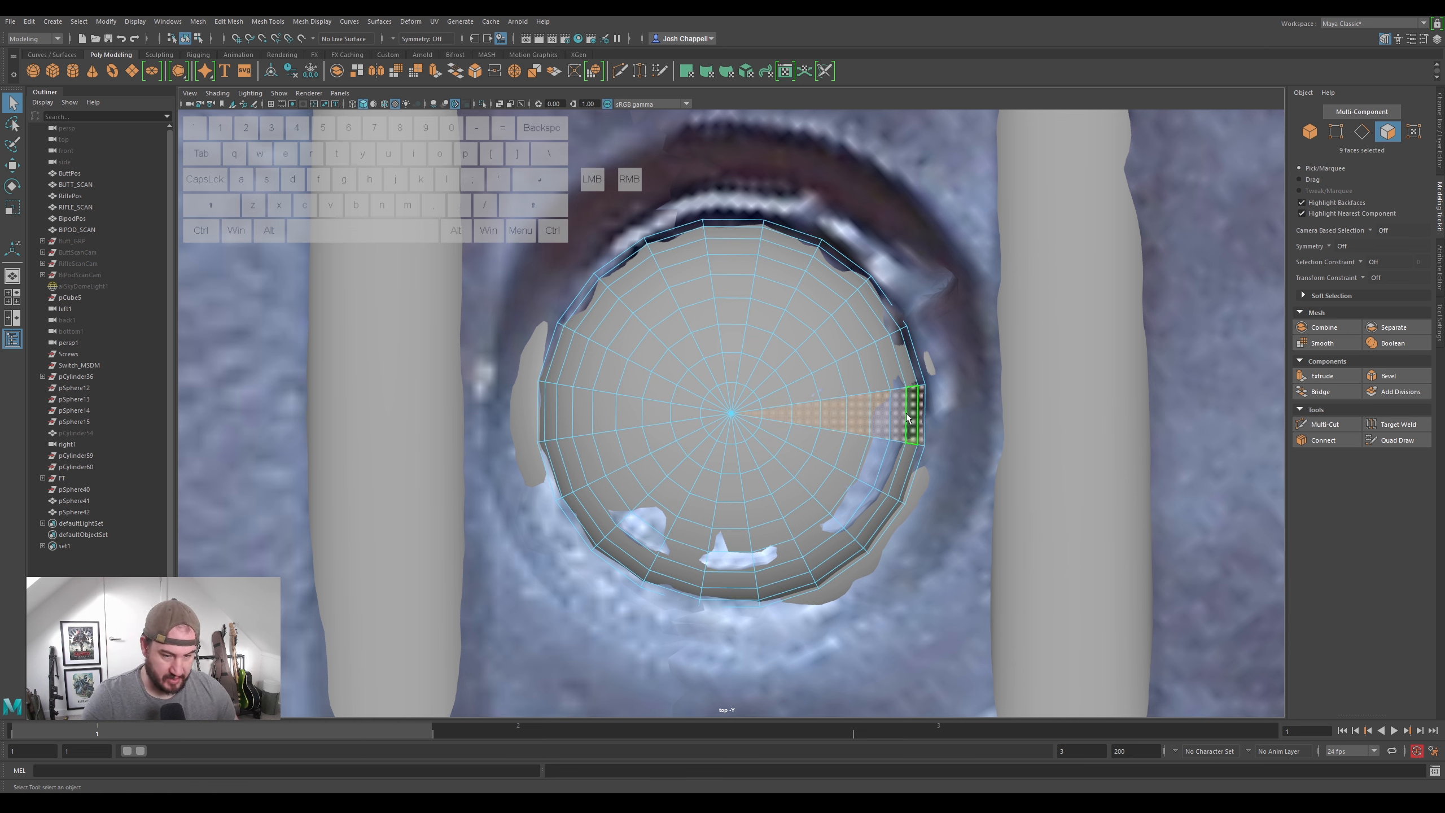
pyautogui.press('Delete')
pyautogui.keyDown('shift'); pyautogui.doubleClick(631, 412); pyautogui.keyUp('shift')
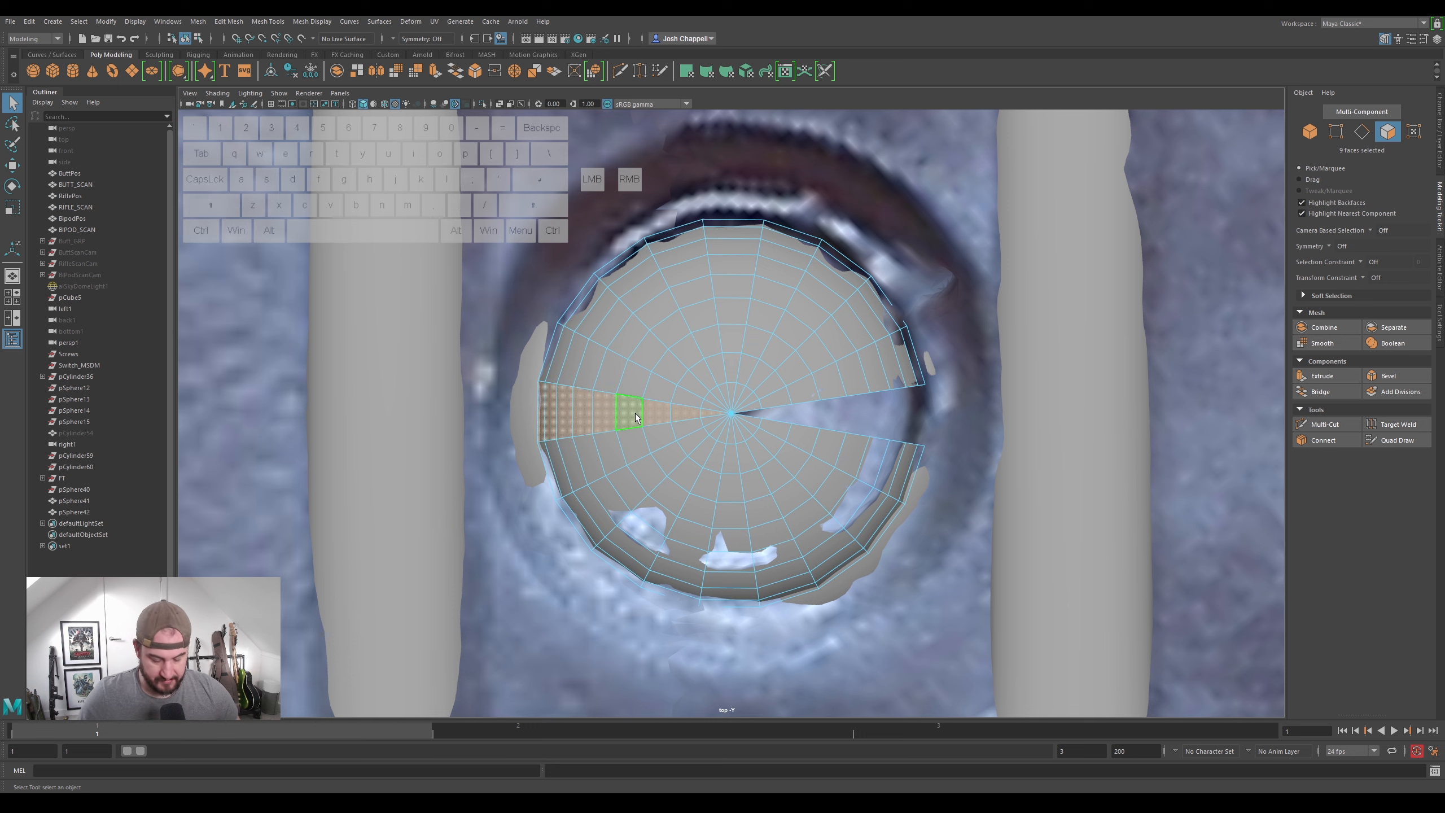
pyautogui.press('Delete')
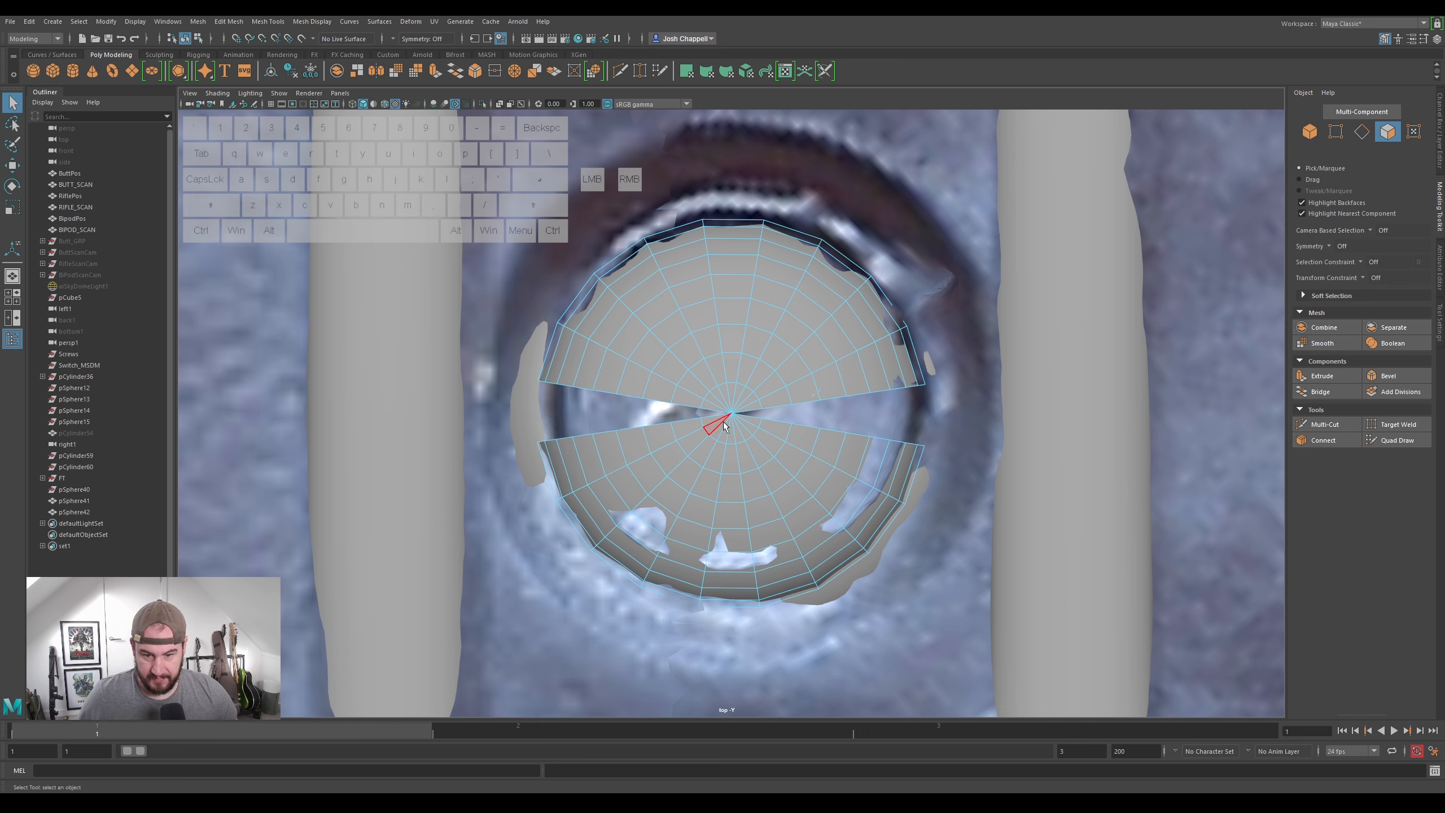
# - Delete the innermost ring of faces at the dome's center and return to object mode
pyautogui.doubleClick(737, 418)
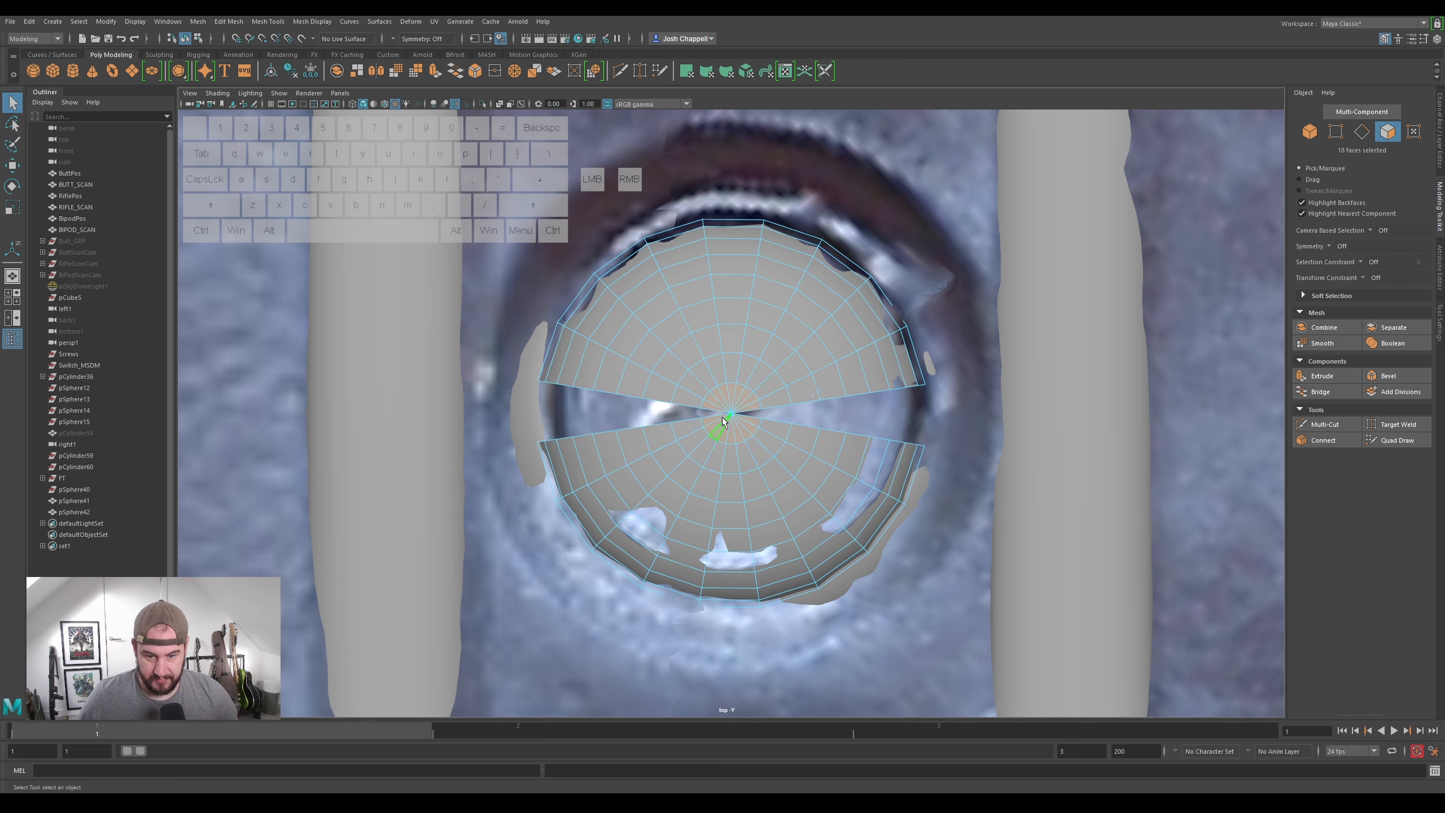
pyautogui.press('Delete')
pyautogui.moveTo(664, 326); pyautogui.dragTo(713, 309, button='right')
# - Try rotating the slotted dome about its vertical axis, and turn on the viewport grid
pyautogui.press('e')
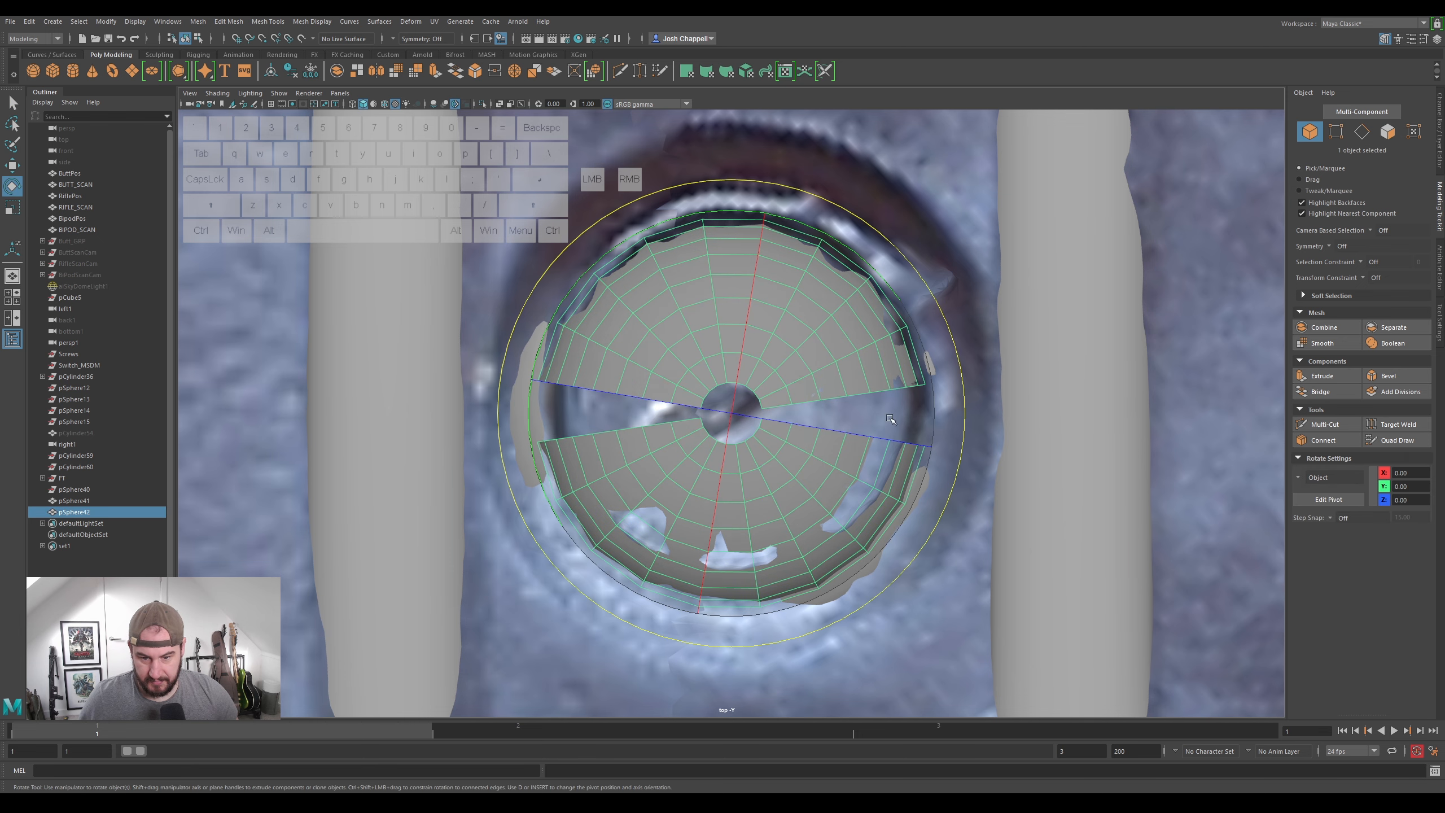
pyautogui.moveTo(848, 244); pyautogui.dragTo(842, 251)
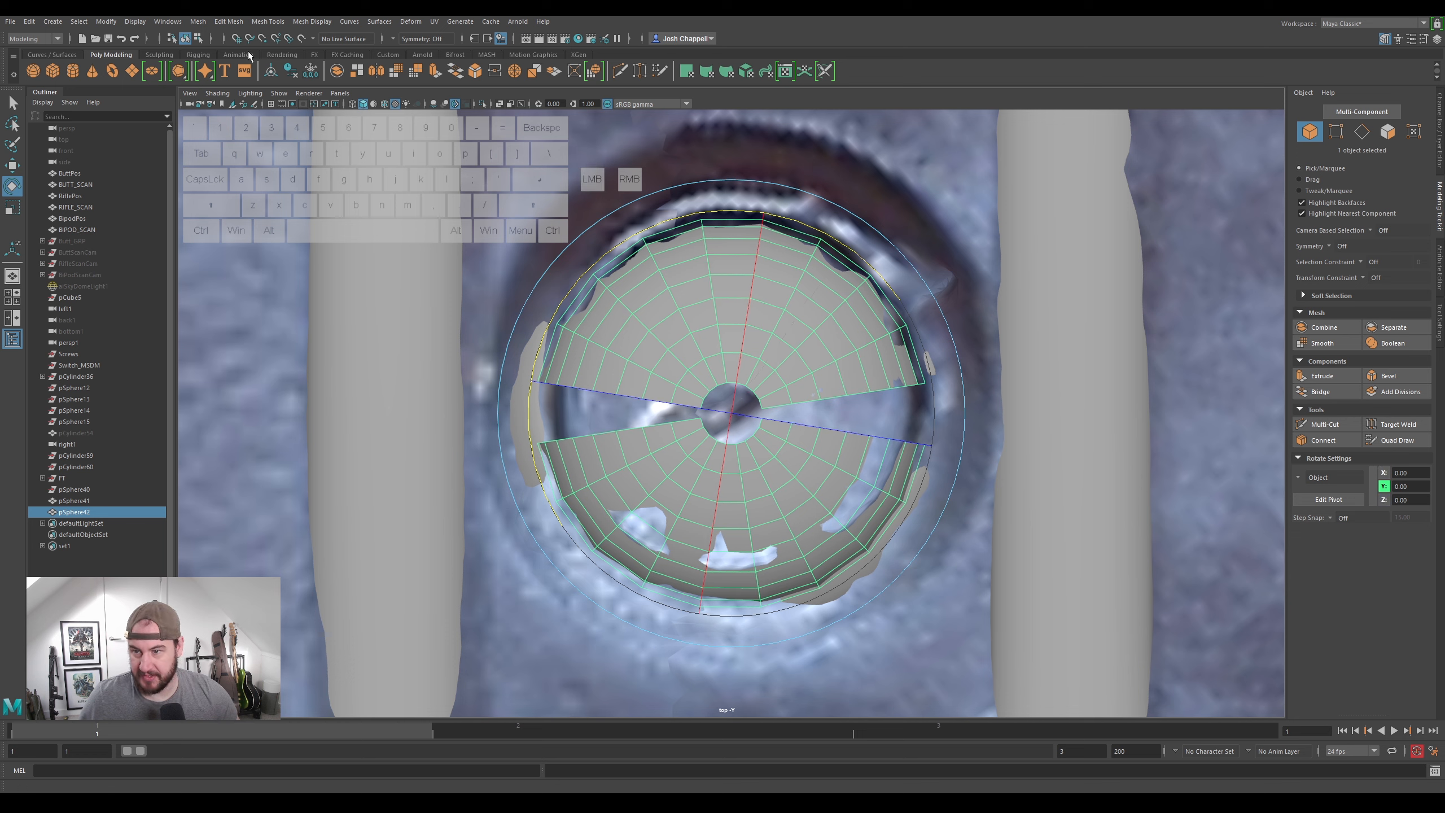
pyautogui.click(273, 106)
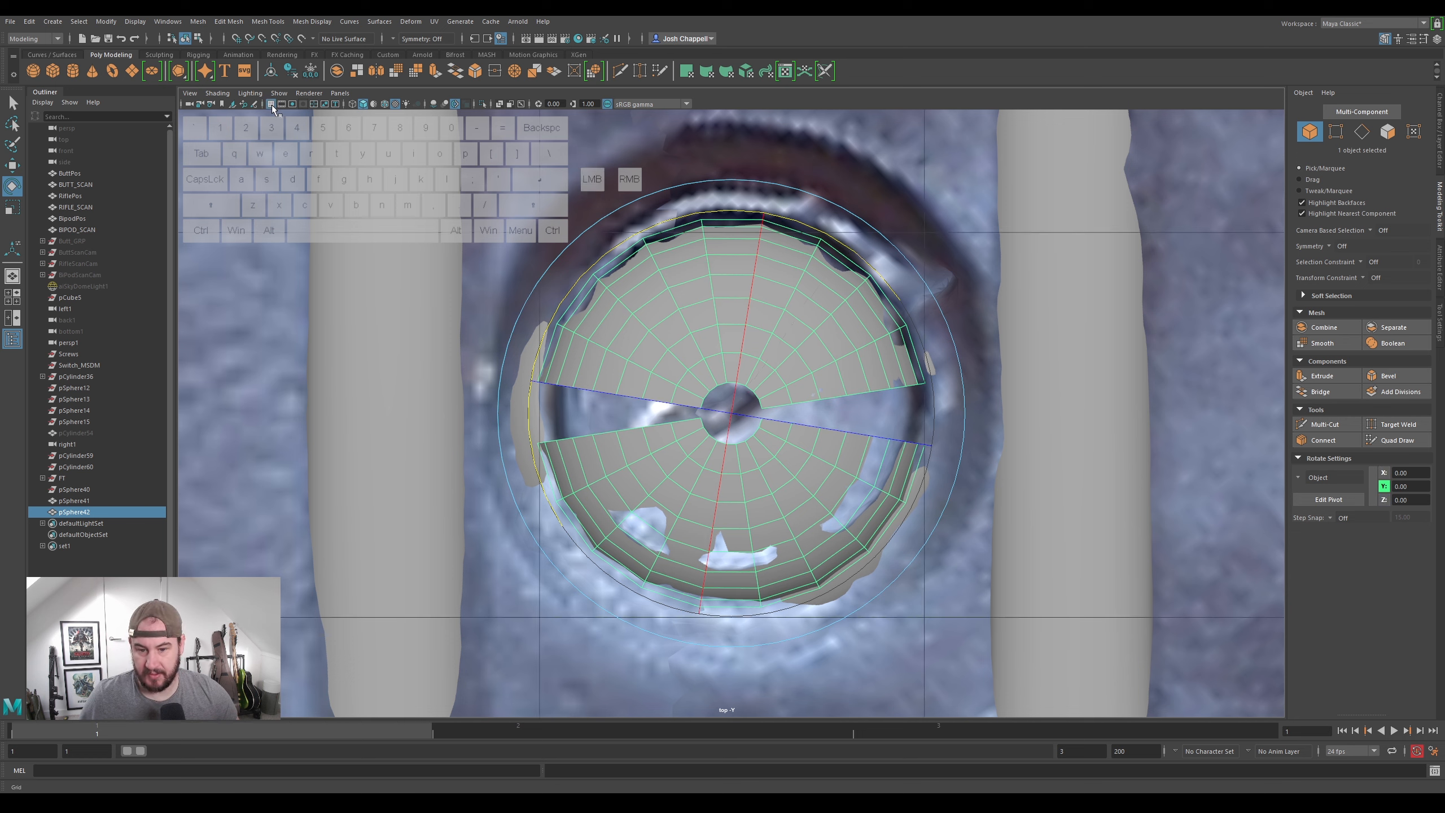
# - Set the Move tool's axis orientation to World and move the slotted dome along Z clear of the scanned screw
pyautogui.press('w')
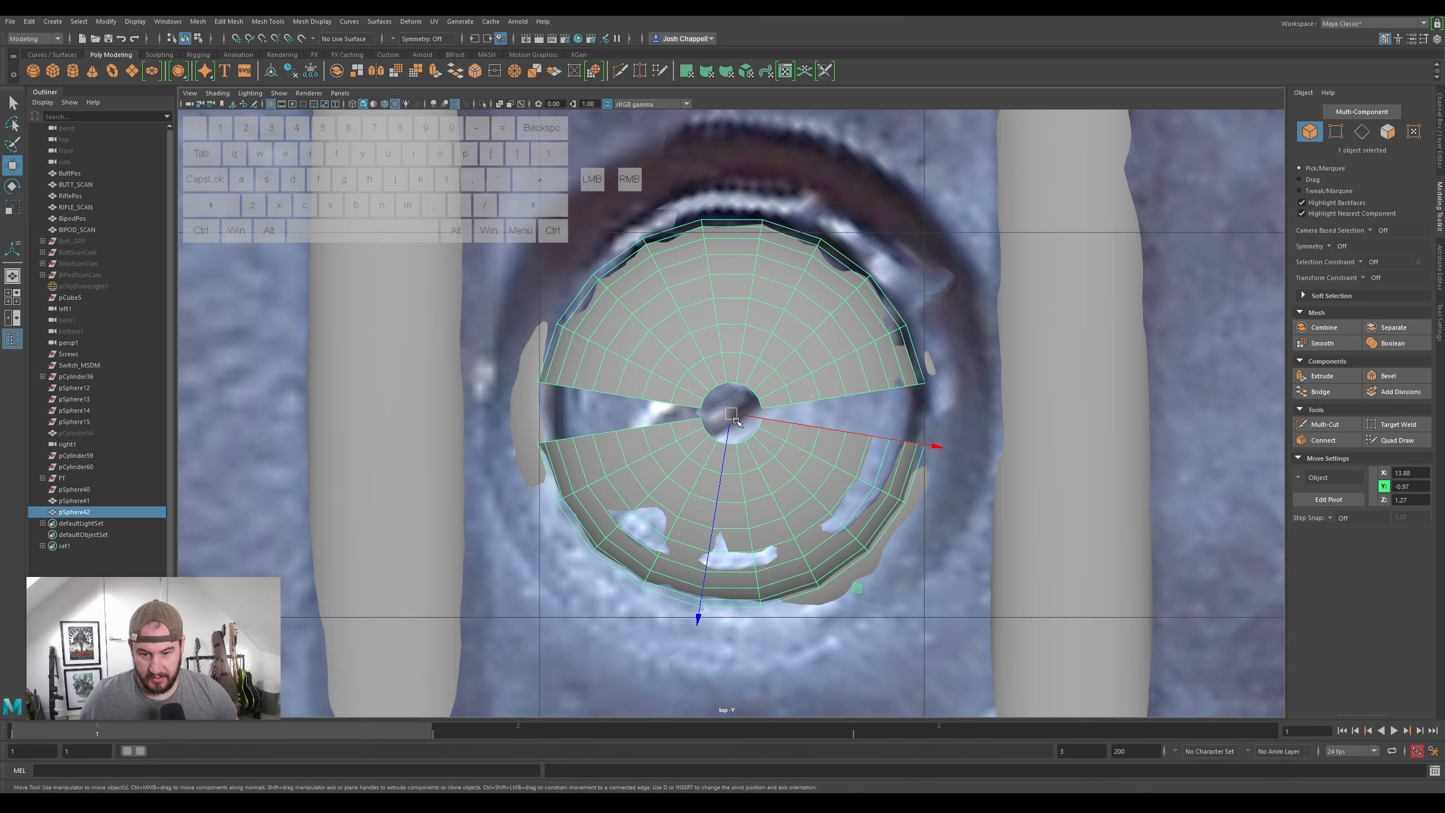
pyautogui.doubleClick(11, 166)
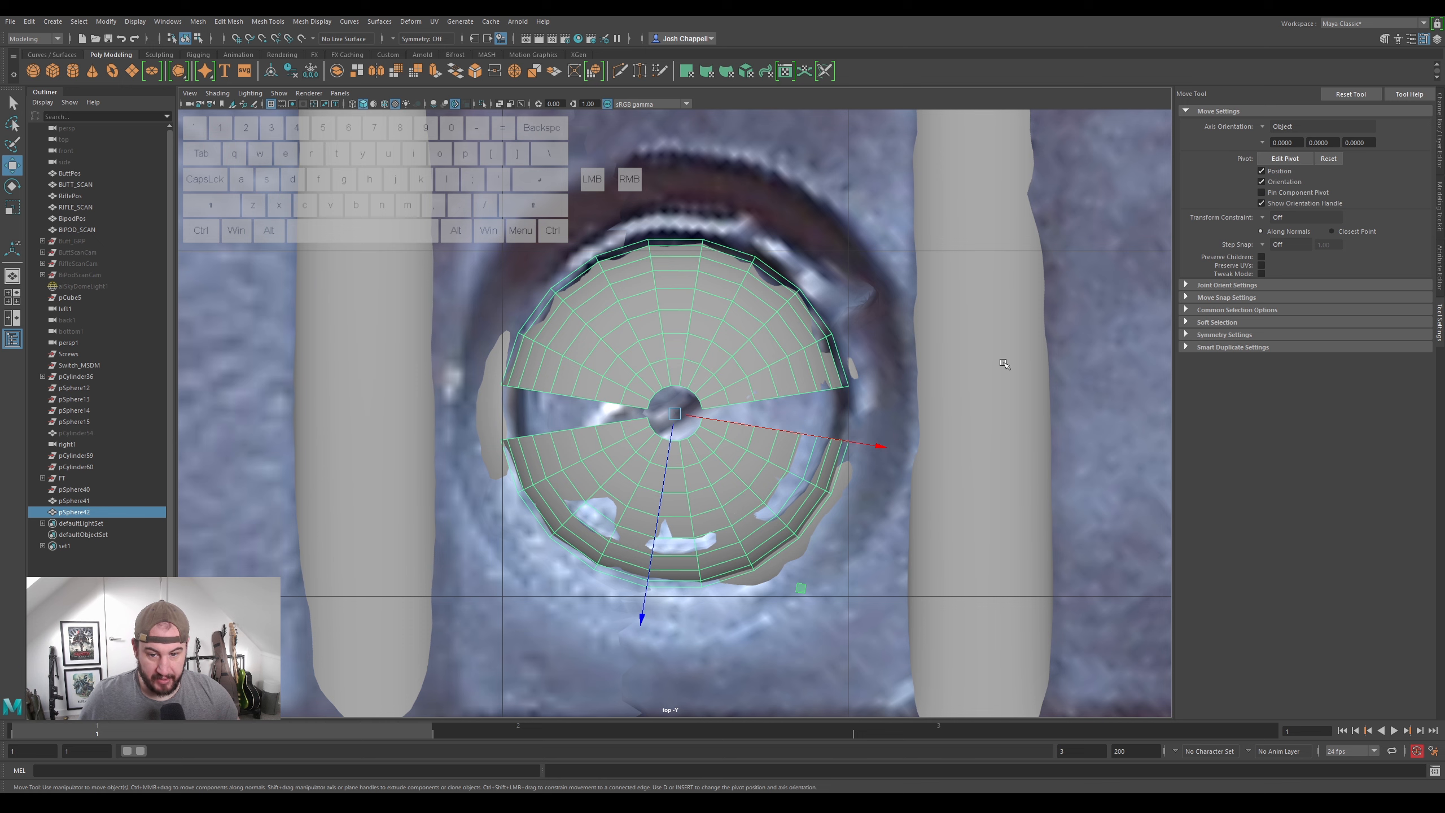
pyautogui.click(1260, 127)
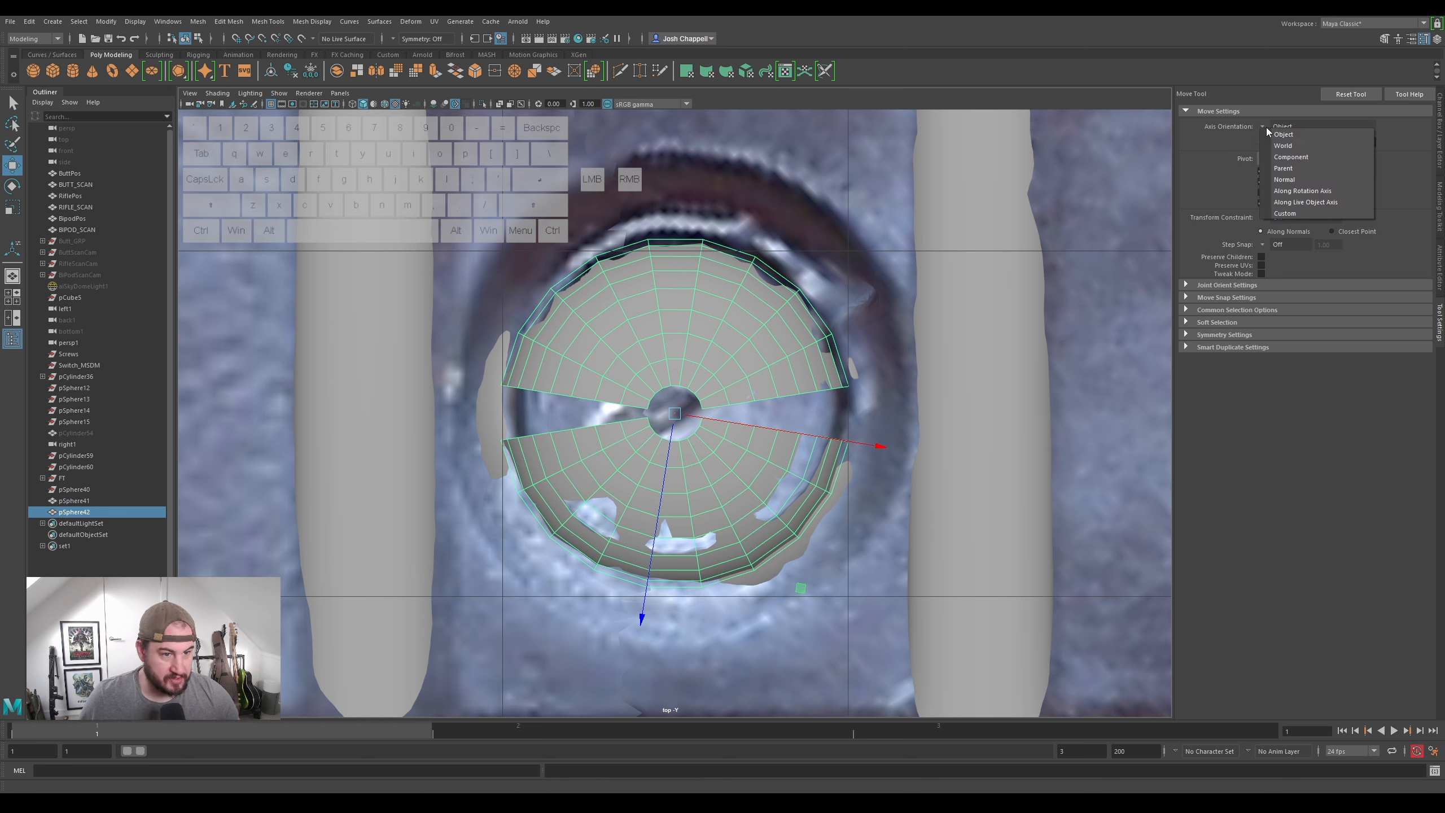
pyautogui.click(1283, 149)
pyautogui.moveTo(671, 496); pyautogui.dragTo(680, 685)
# - Fine-tune the dome's rotation and Z position so the outer corners of its upper half line up with the horizontal grid line
pyautogui.keyDown('alt'); pyautogui.moveTo(785, 628); pyautogui.dragTo(857, 477, button='middle'); pyautogui.keyUp('alt')
pyautogui.keyDown('alt'); pyautogui.moveTo(857, 478); pyautogui.dragTo(1185, 377, button='right'); pyautogui.keyUp('alt')
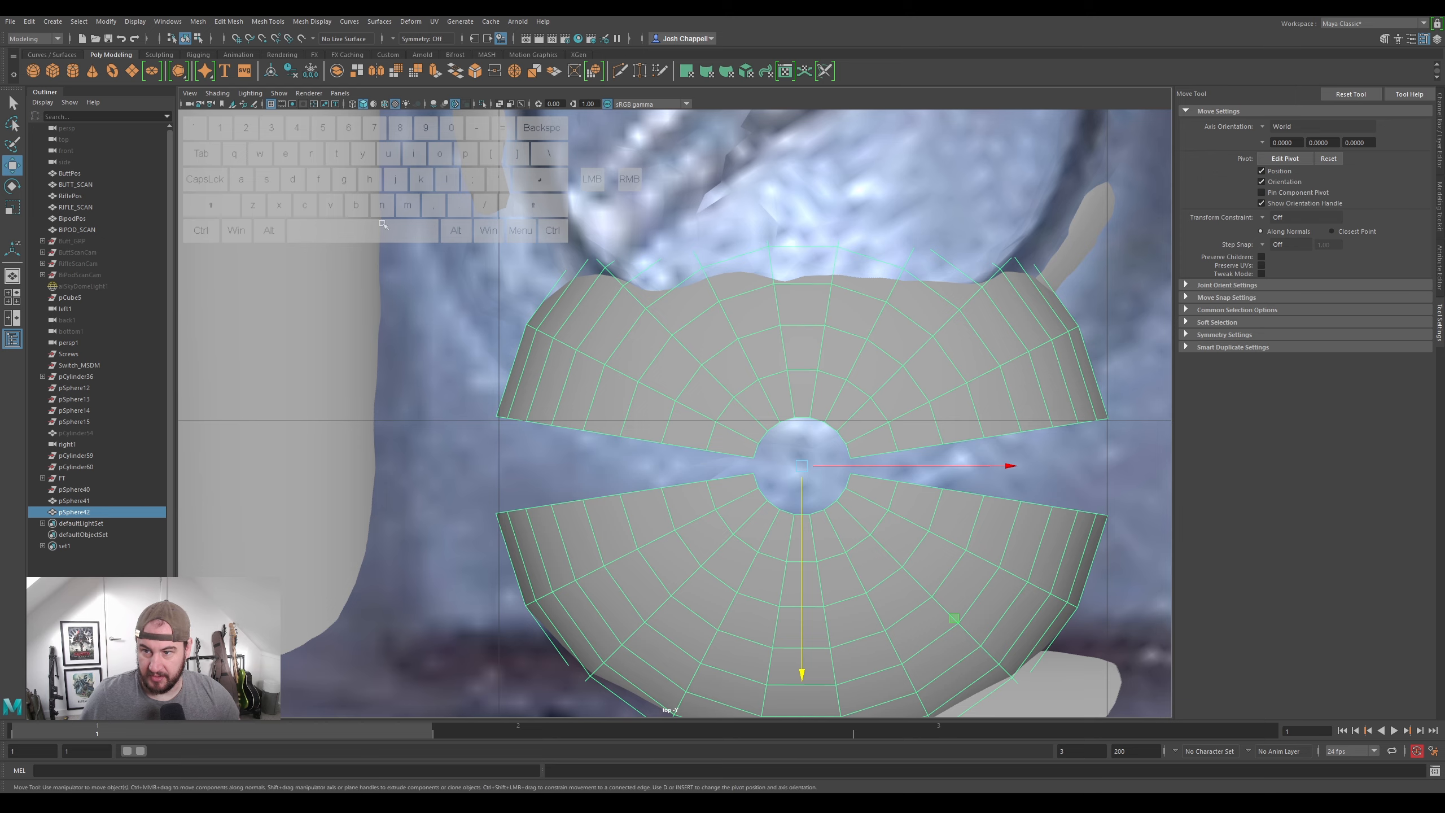
pyautogui.keyDown('alt'); pyautogui.moveTo(961, 329); pyautogui.dragTo(880, 320, button='middle'); pyautogui.keyUp('alt')
pyautogui.press('e')
pyautogui.moveTo(856, 308); pyautogui.dragTo(856, 309)
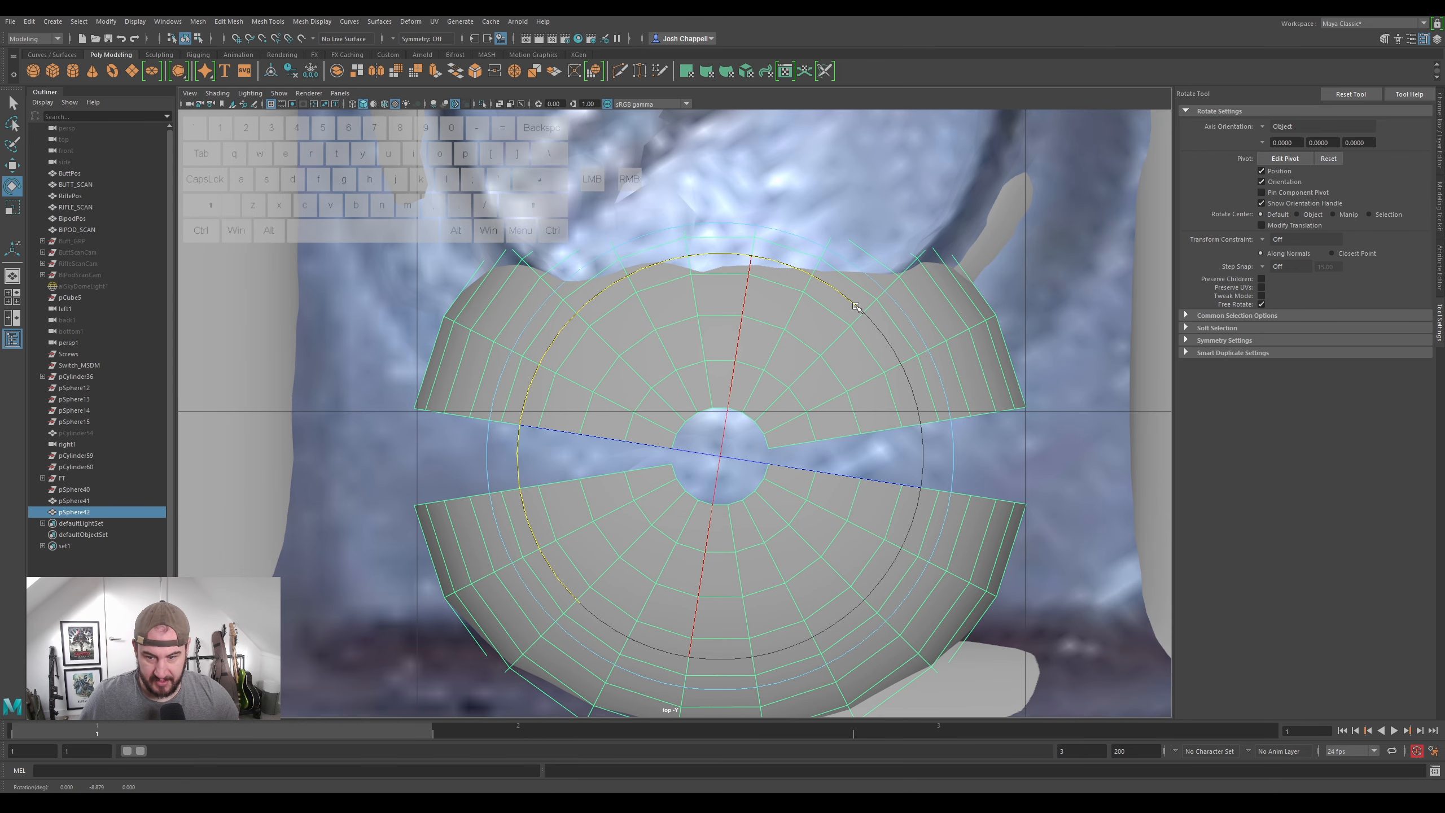
pyautogui.press('w')
pyautogui.moveTo(721, 531); pyautogui.dragTo(721, 533)
pyautogui.press('e')
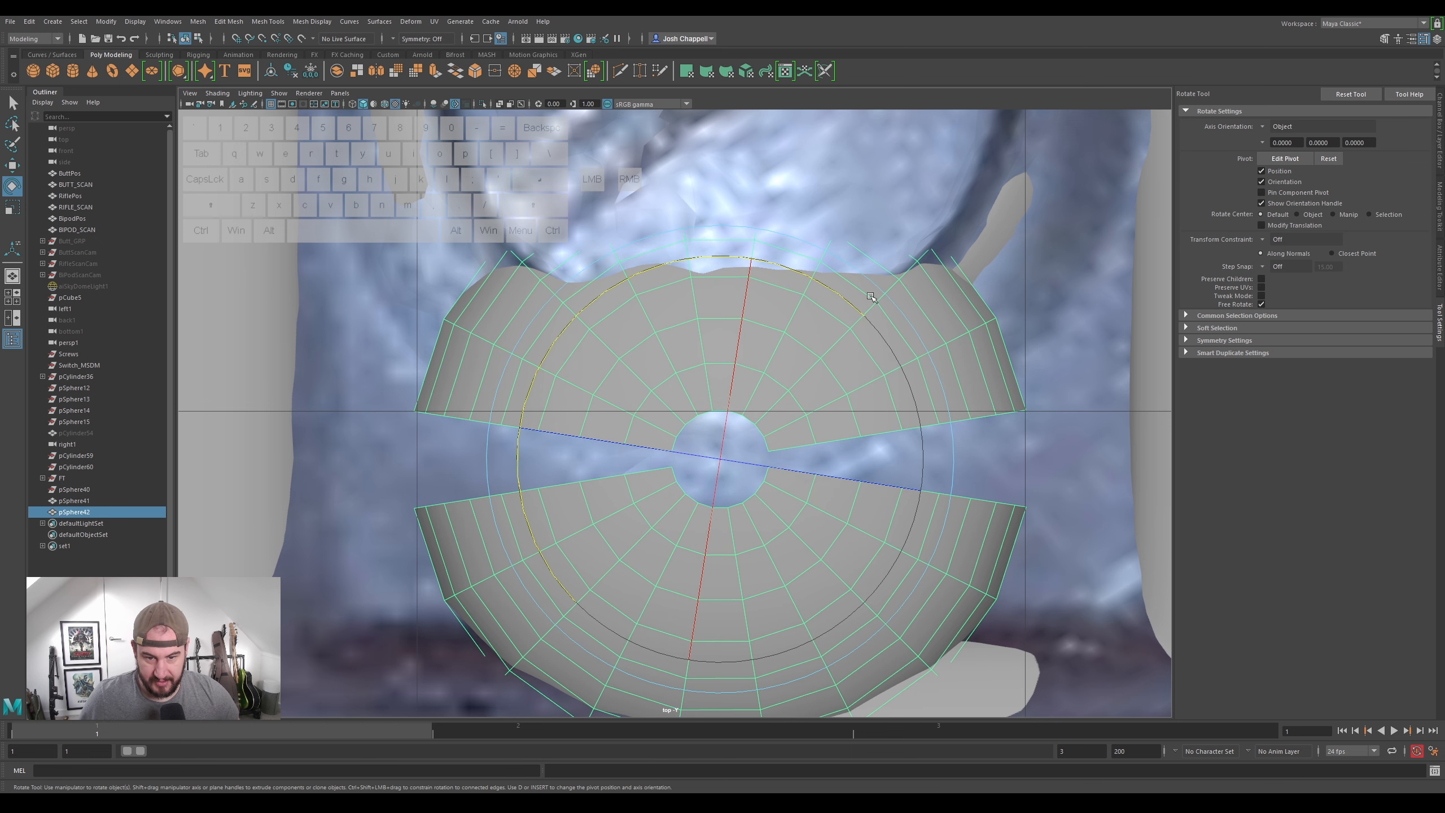
pyautogui.moveTo(851, 304); pyautogui.dragTo(851, 305)
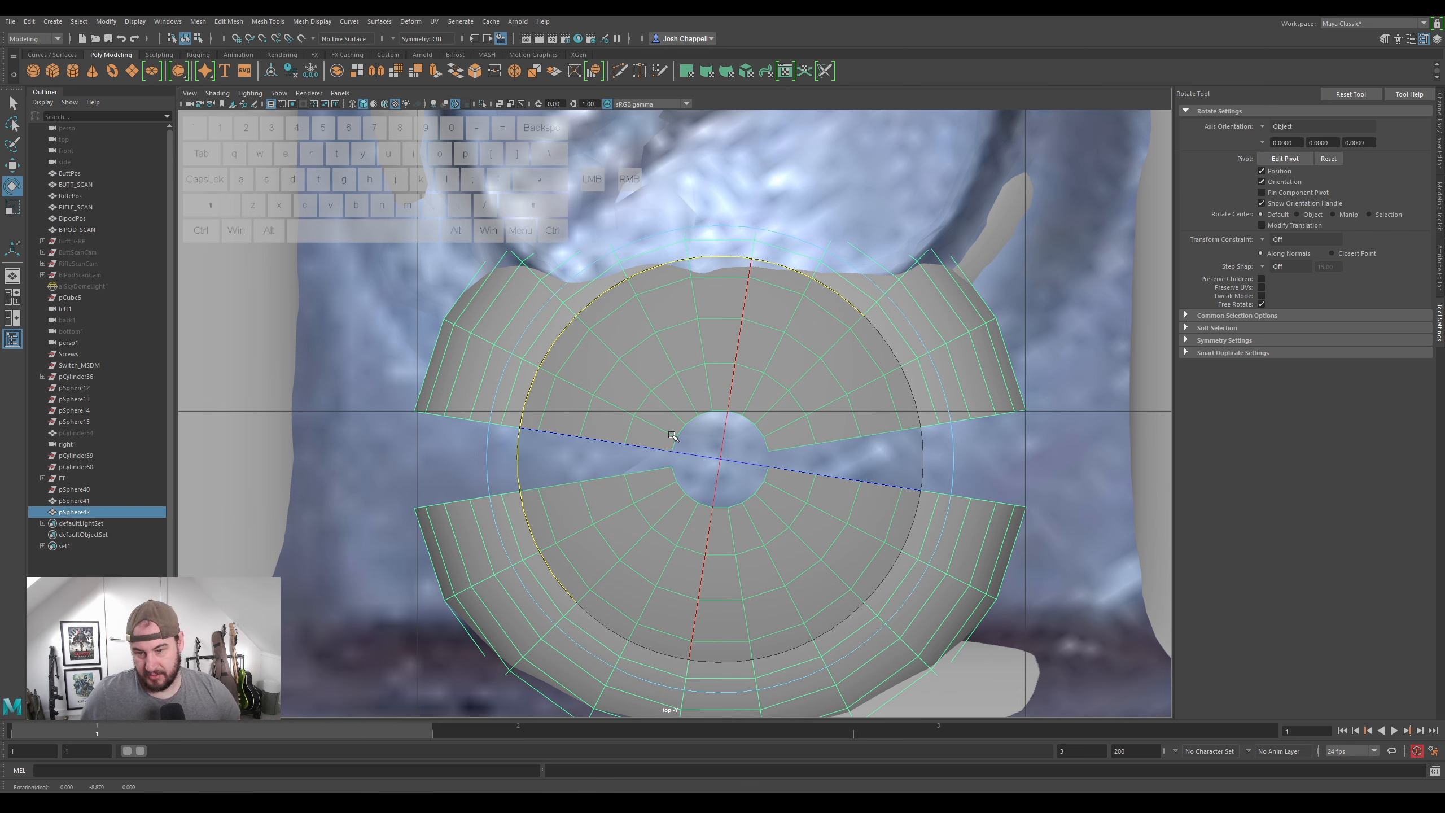
pyautogui.keyDown('alt'); pyautogui.moveTo(738, 335); pyautogui.dragTo(742, 339, button='middle'); pyautogui.keyUp('alt')
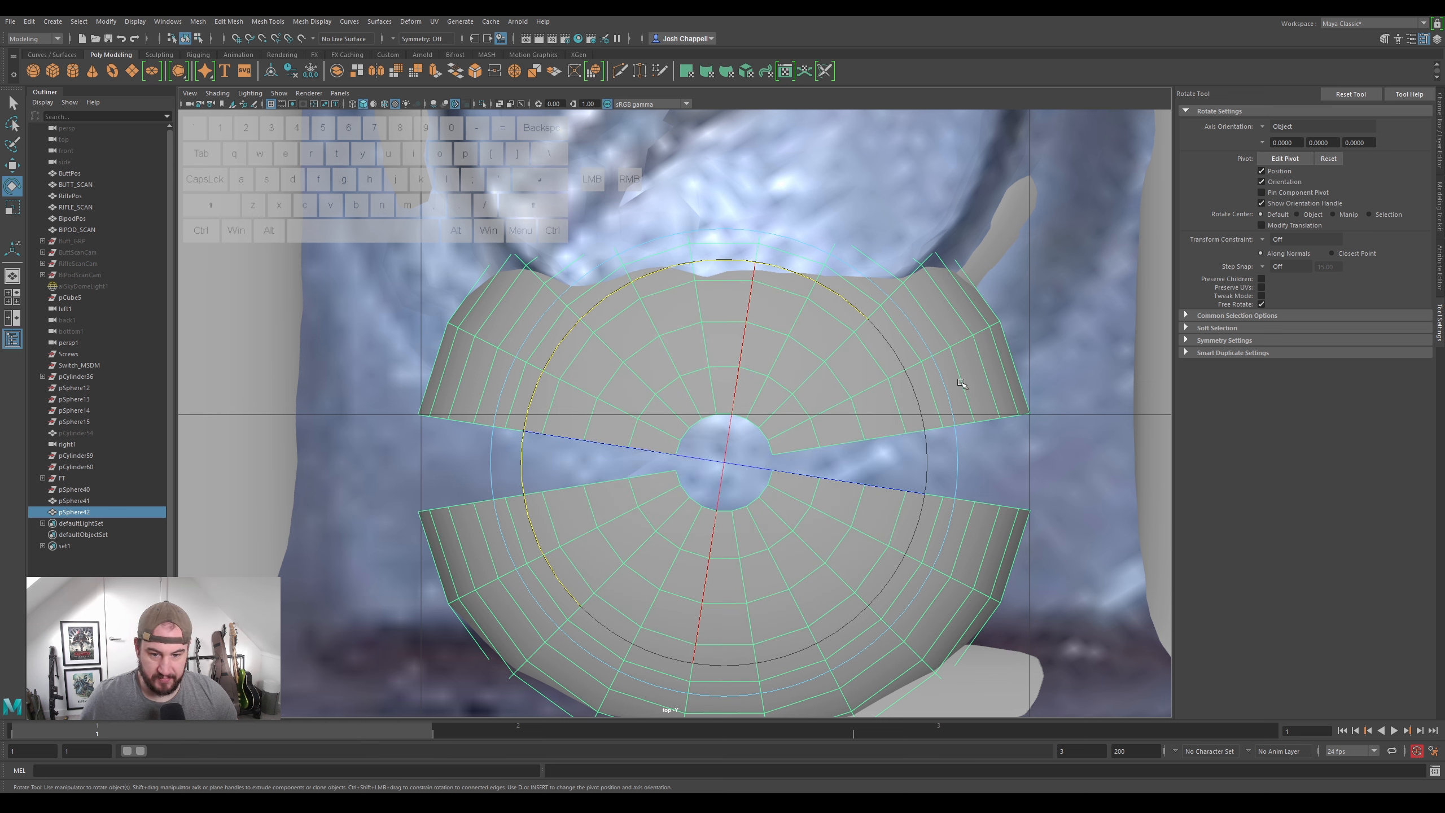
# - Move the two middle vertices of the upper half's inner notch slightly away from the slot along Z
pyautogui.moveTo(711, 345); pyautogui.dragTo(651, 341, button='right')
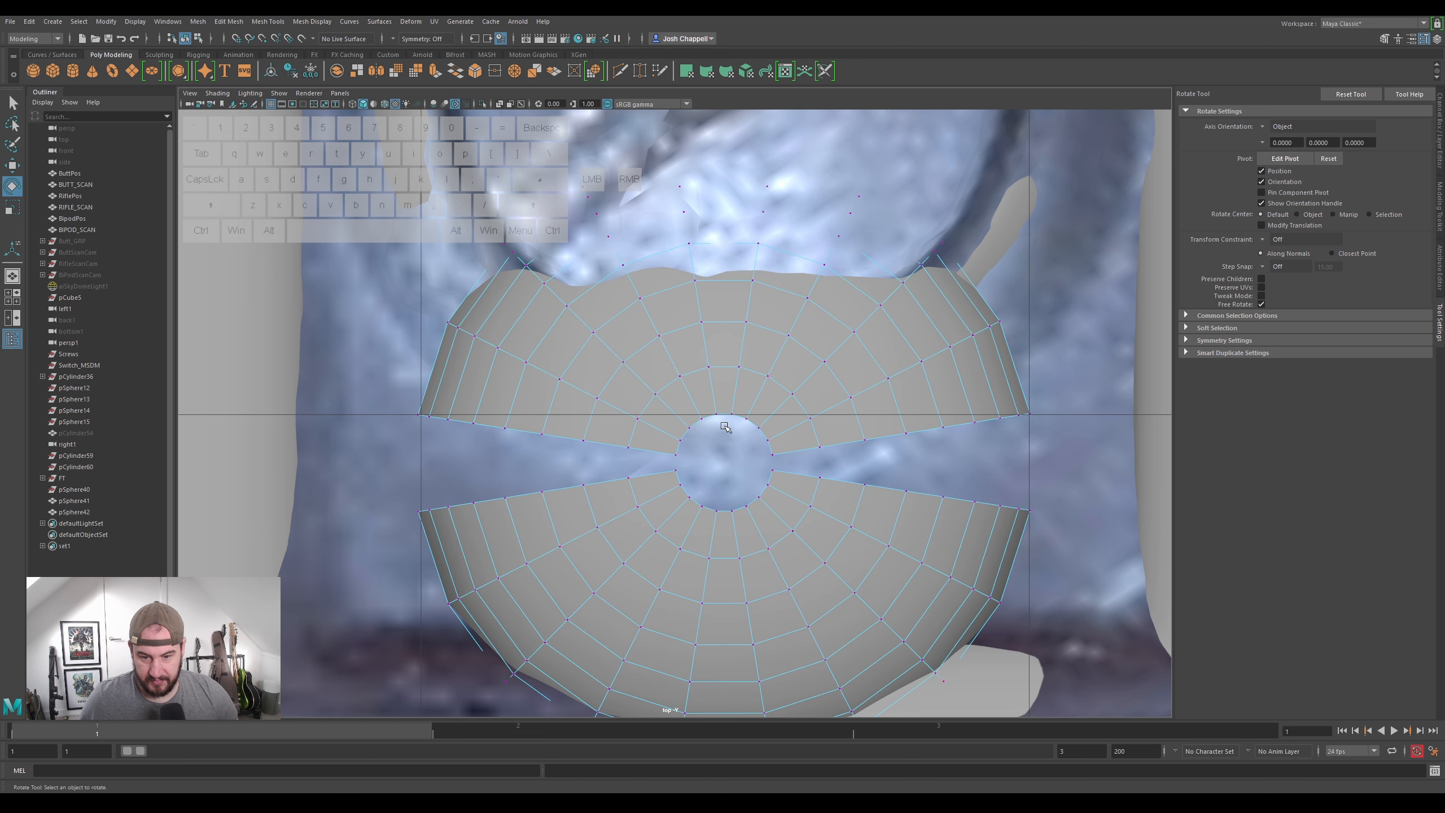
pyautogui.click(721, 415)
pyautogui.press('w')
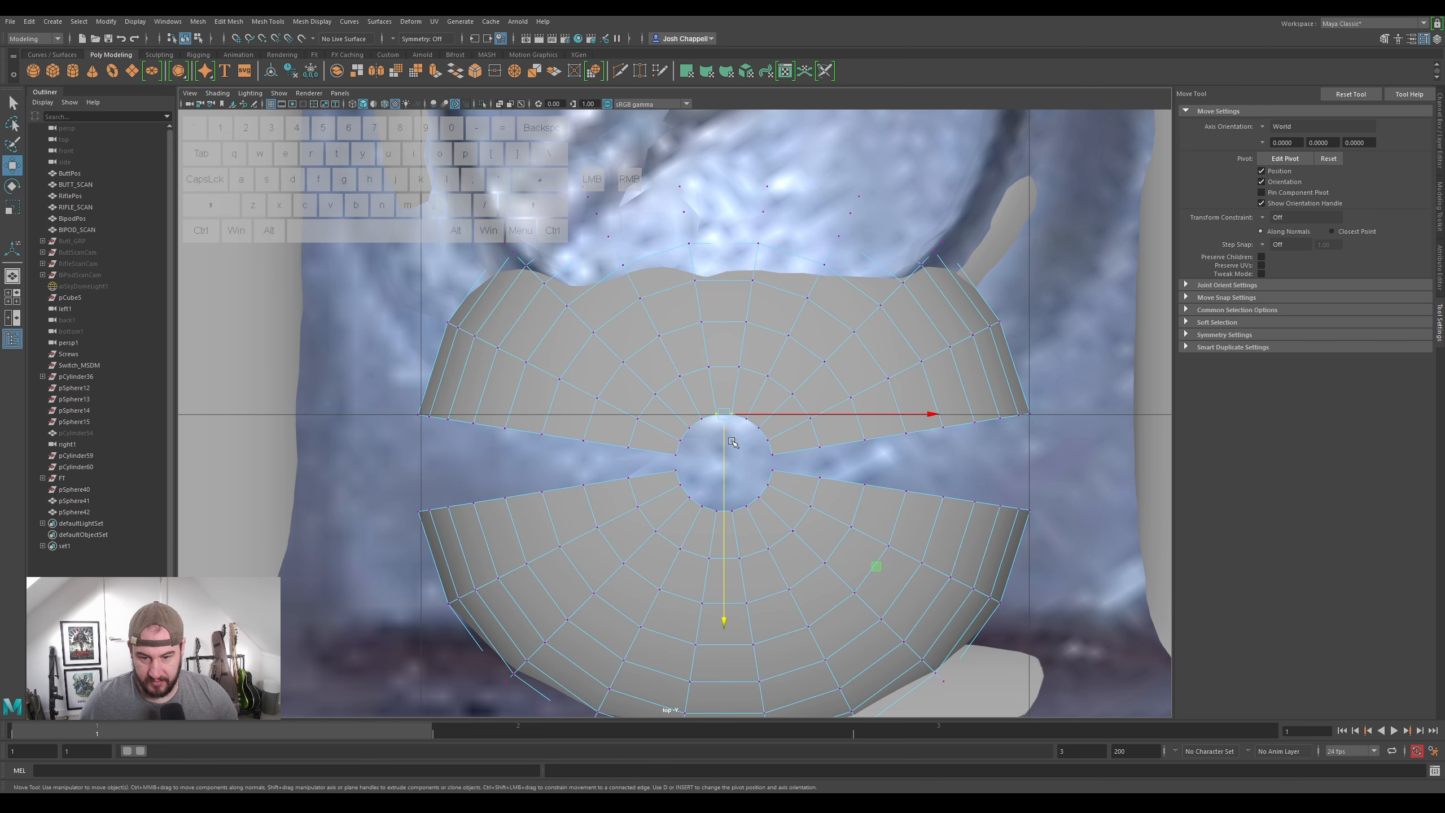
pyautogui.moveTo(724, 436); pyautogui.dragTo(724, 428)
# - Bridge the facing edge pairs of the upper half's central notch, one pair after another, until the notch is filled
pyautogui.moveTo(717, 373); pyautogui.dragTo(713, 349, button='right')
pyautogui.click(711, 411)
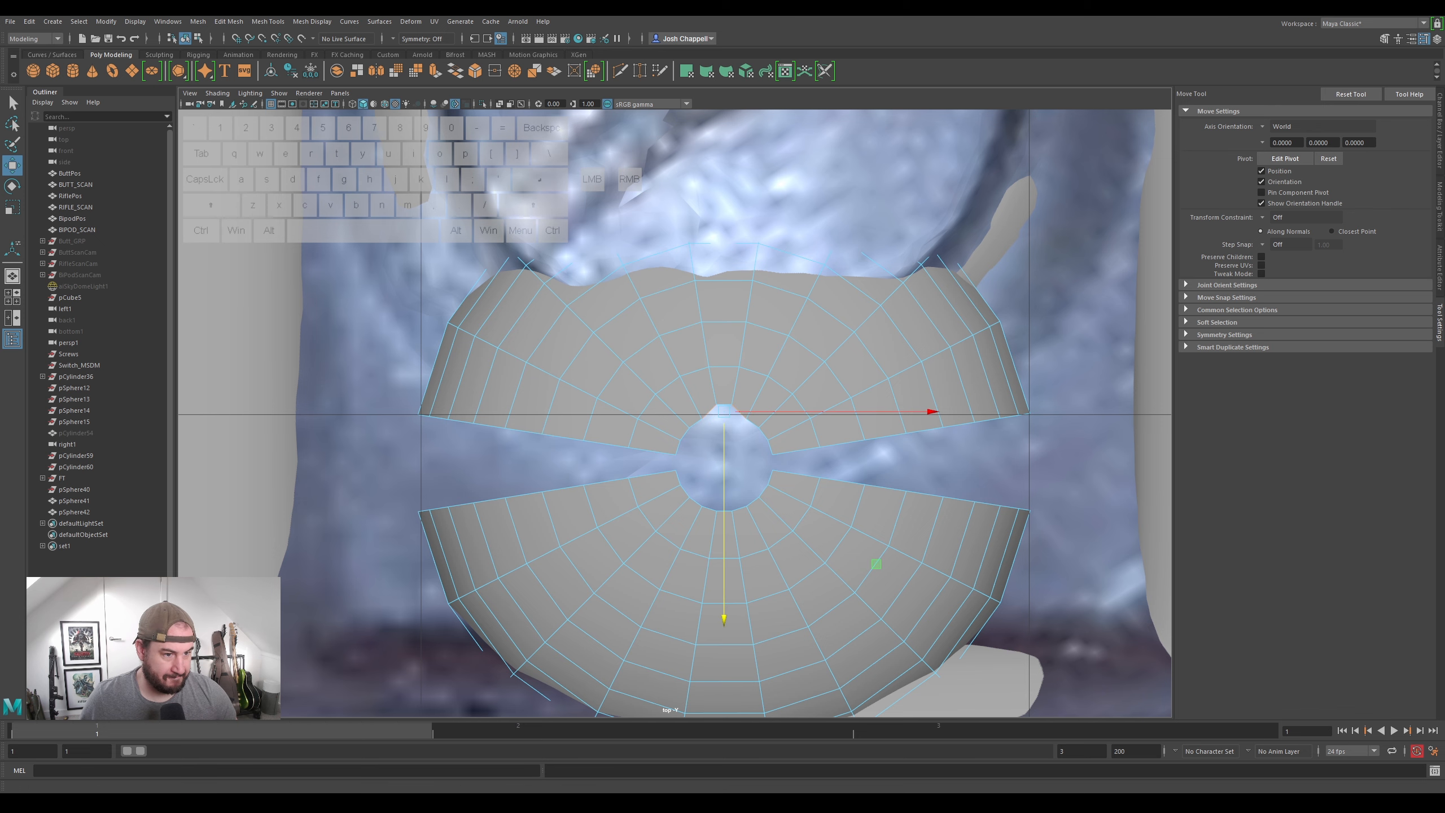
pyautogui.click(1442, 190)
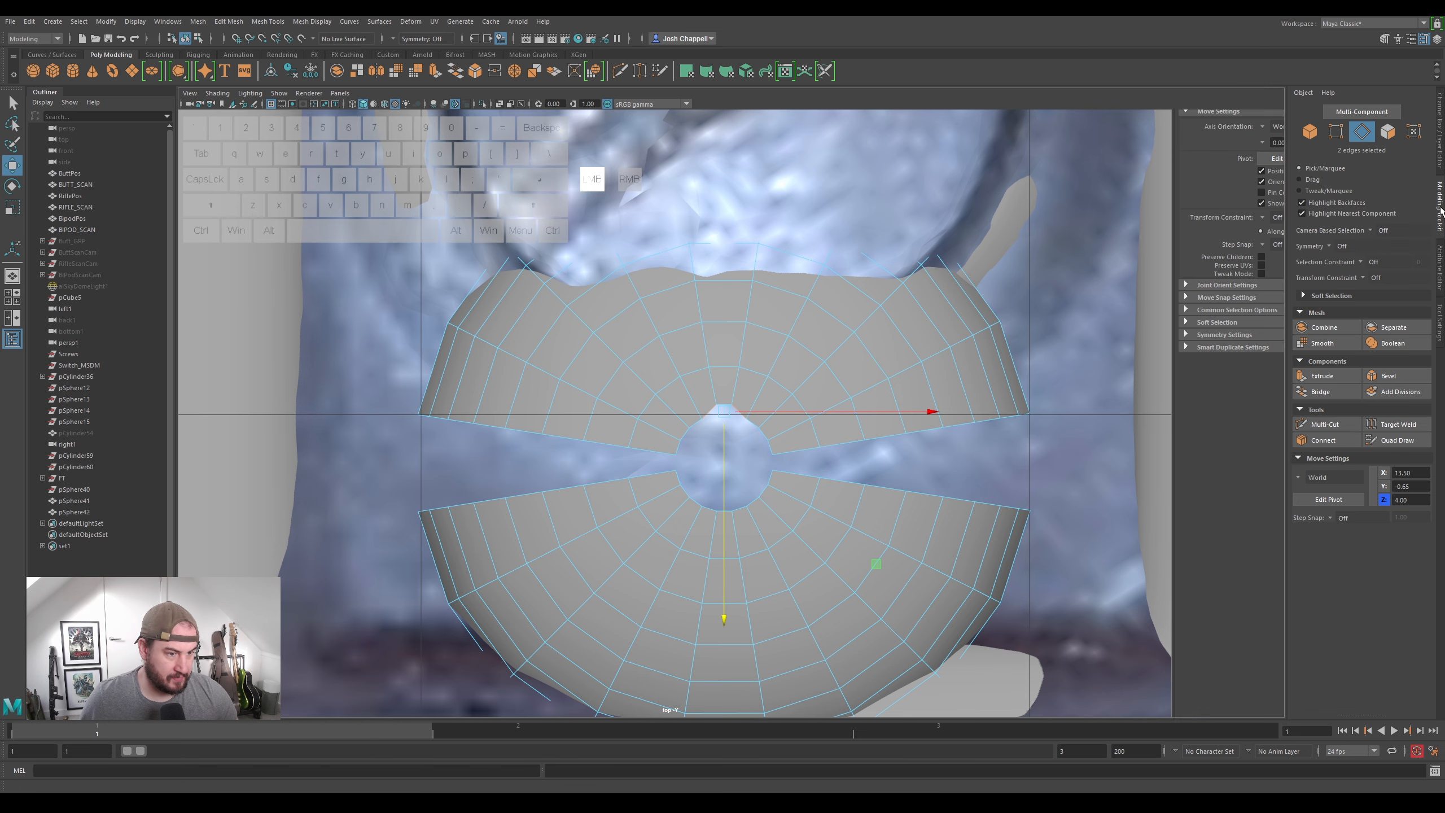
pyautogui.click(1320, 392)
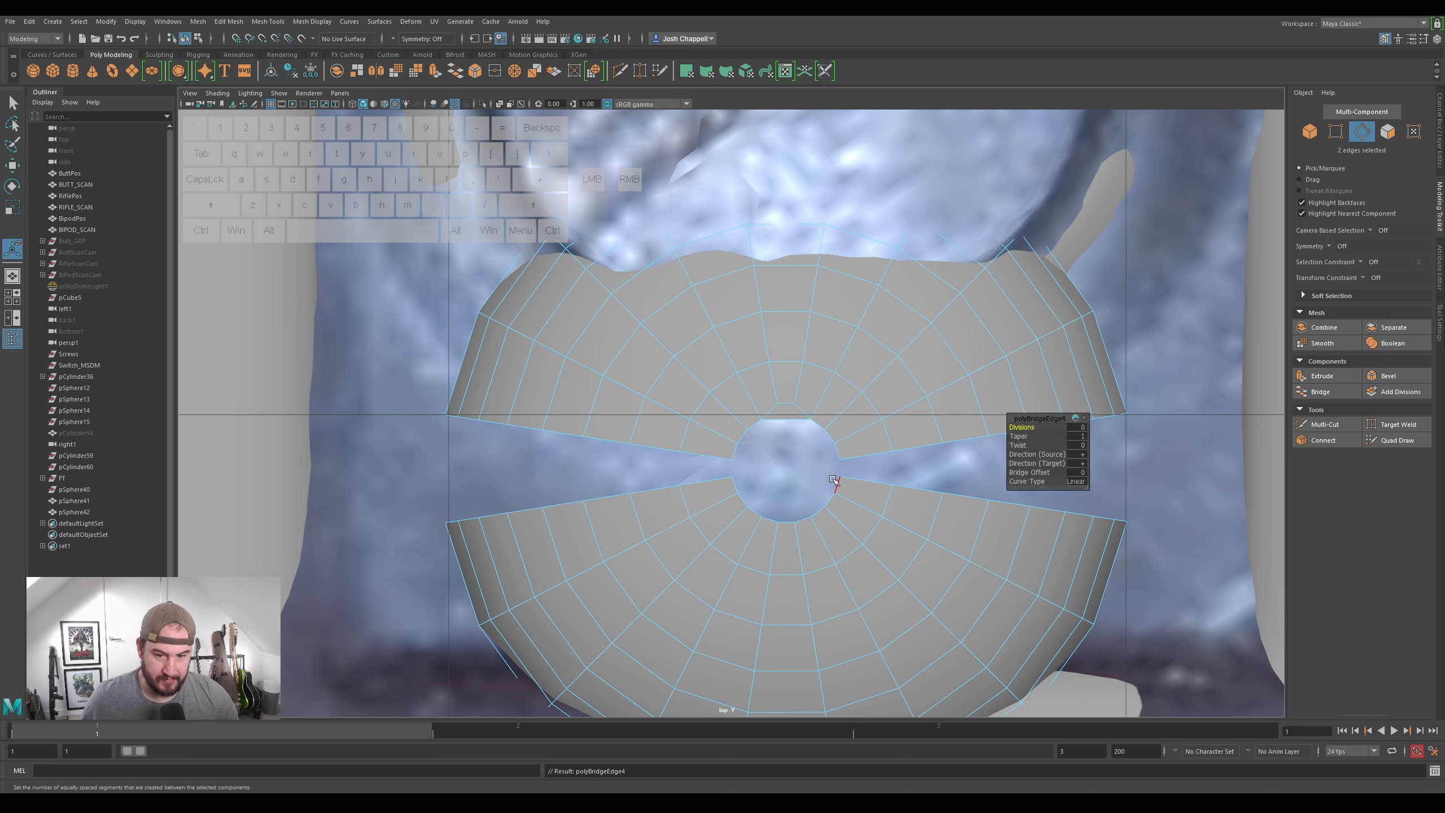
pyautogui.click(750, 427)
pyautogui.keyDown('ctrl'); pyautogui.keyDown('shift'); pyautogui.click(816, 424); pyautogui.keyUp('shift'); pyautogui.keyUp('ctrl')
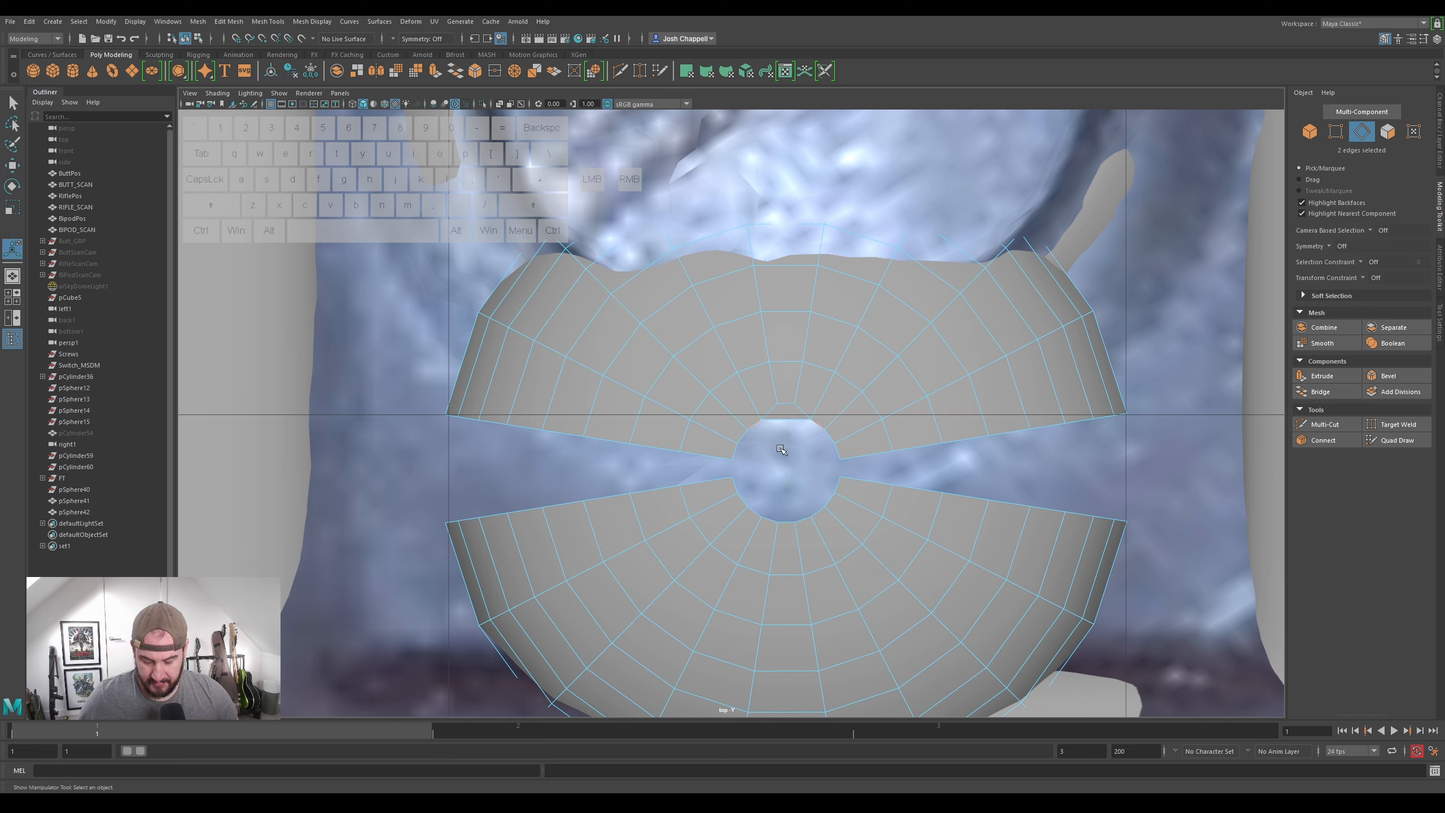
pyautogui.press('g')
pyautogui.click(740, 434)
pyautogui.keyDown('ctrl'); pyautogui.keyDown('shift'); pyautogui.click(827, 435); pyautogui.keyUp('shift'); pyautogui.keyUp('ctrl')
pyautogui.press('g')
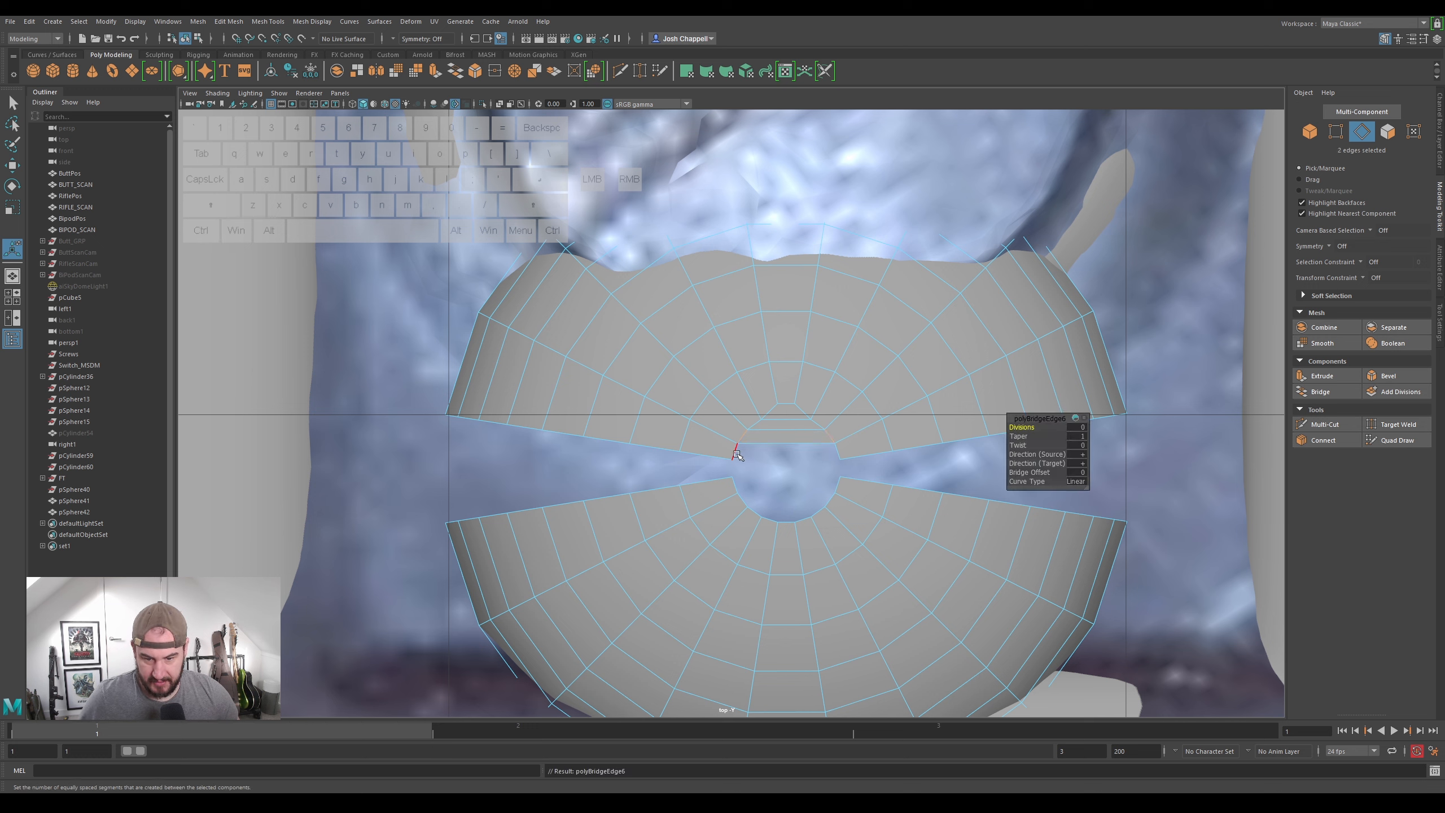
pyautogui.click(737, 454)
pyautogui.keyDown('ctrl'); pyautogui.keyDown('shift'); pyautogui.click(836, 451); pyautogui.keyUp('shift'); pyautogui.keyUp('ctrl')
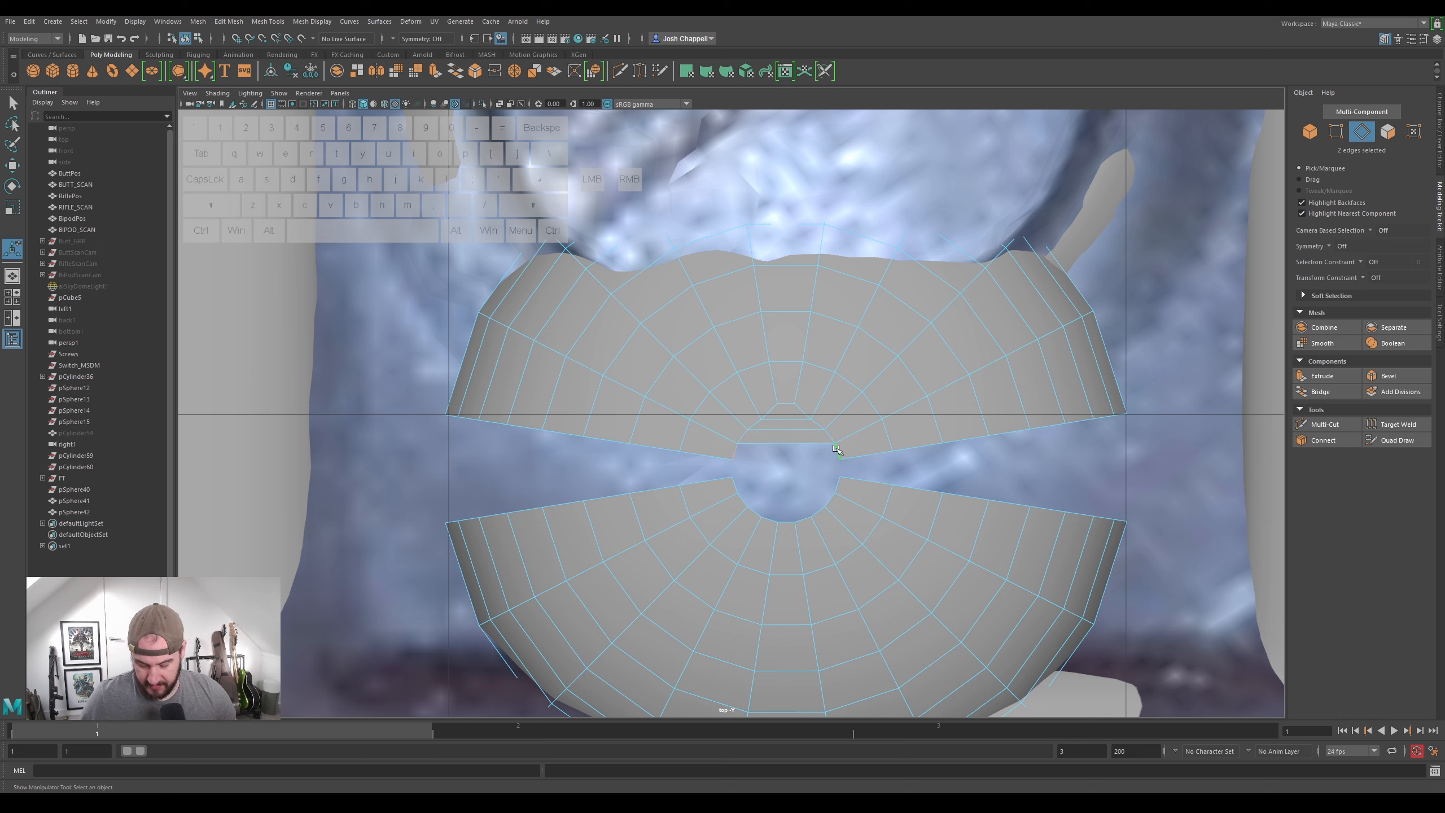
pyautogui.press('g')
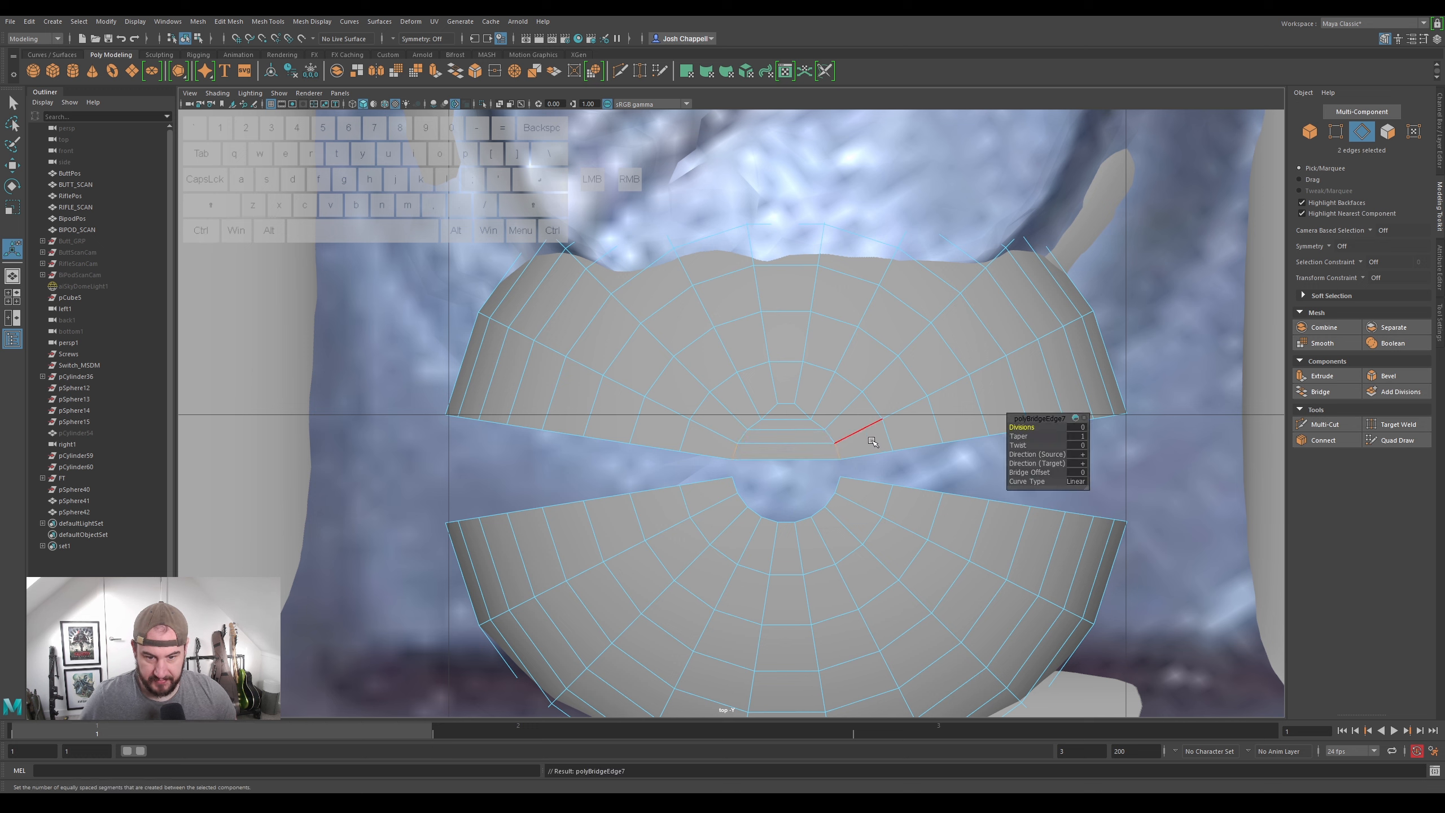
# - Isolate the slotted dome so the surrounding scan and other meshes are hidden
pyautogui.doubleClick(770, 460)
pyautogui.moveTo(771, 463); pyautogui.dragTo(776, 432, button='right')
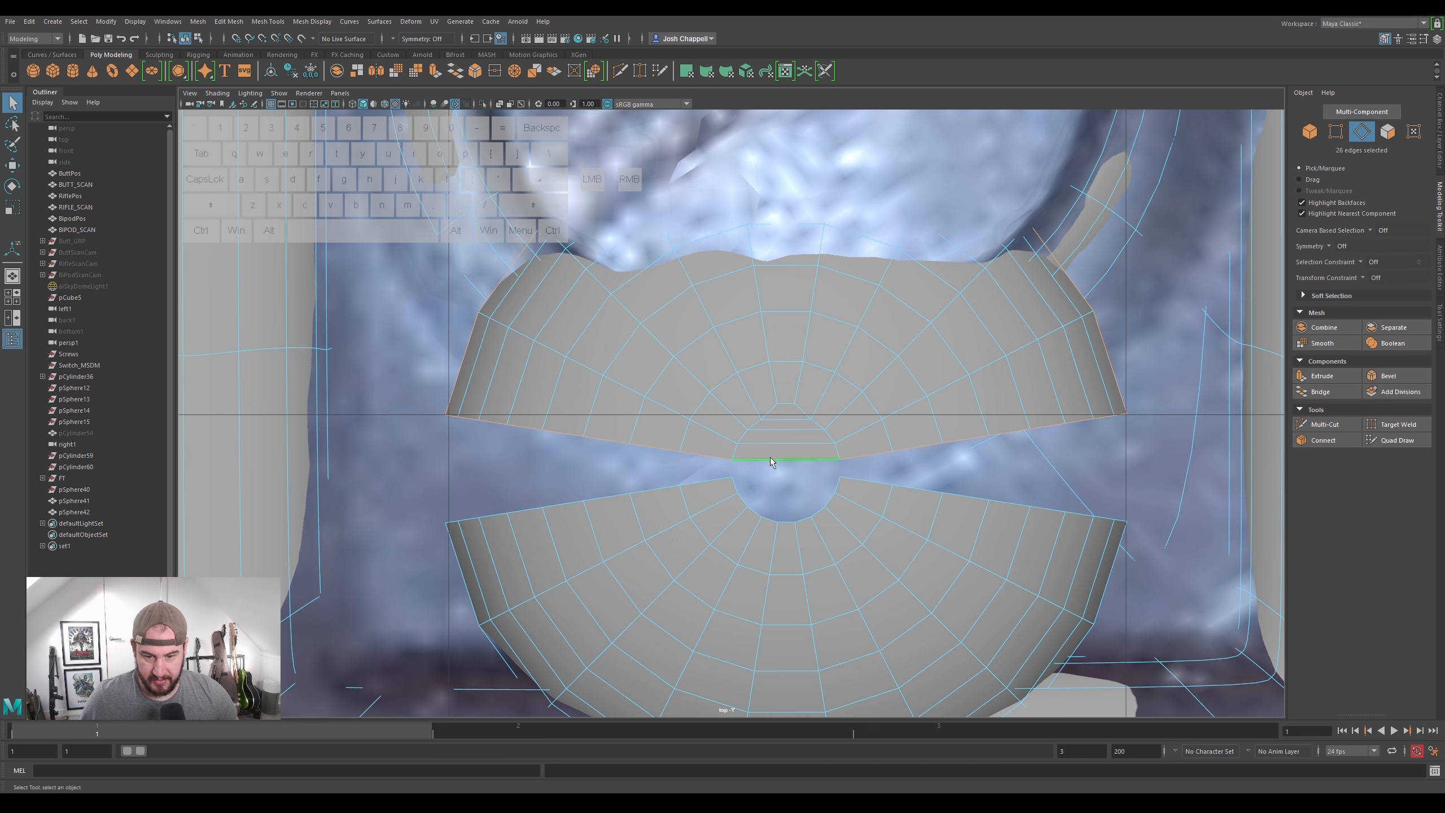
pyautogui.keyDown('ctrl'); pyautogui.click(800, 411); pyautogui.keyUp('ctrl')
pyautogui.moveTo(803, 409); pyautogui.dragTo(858, 393, button='right')
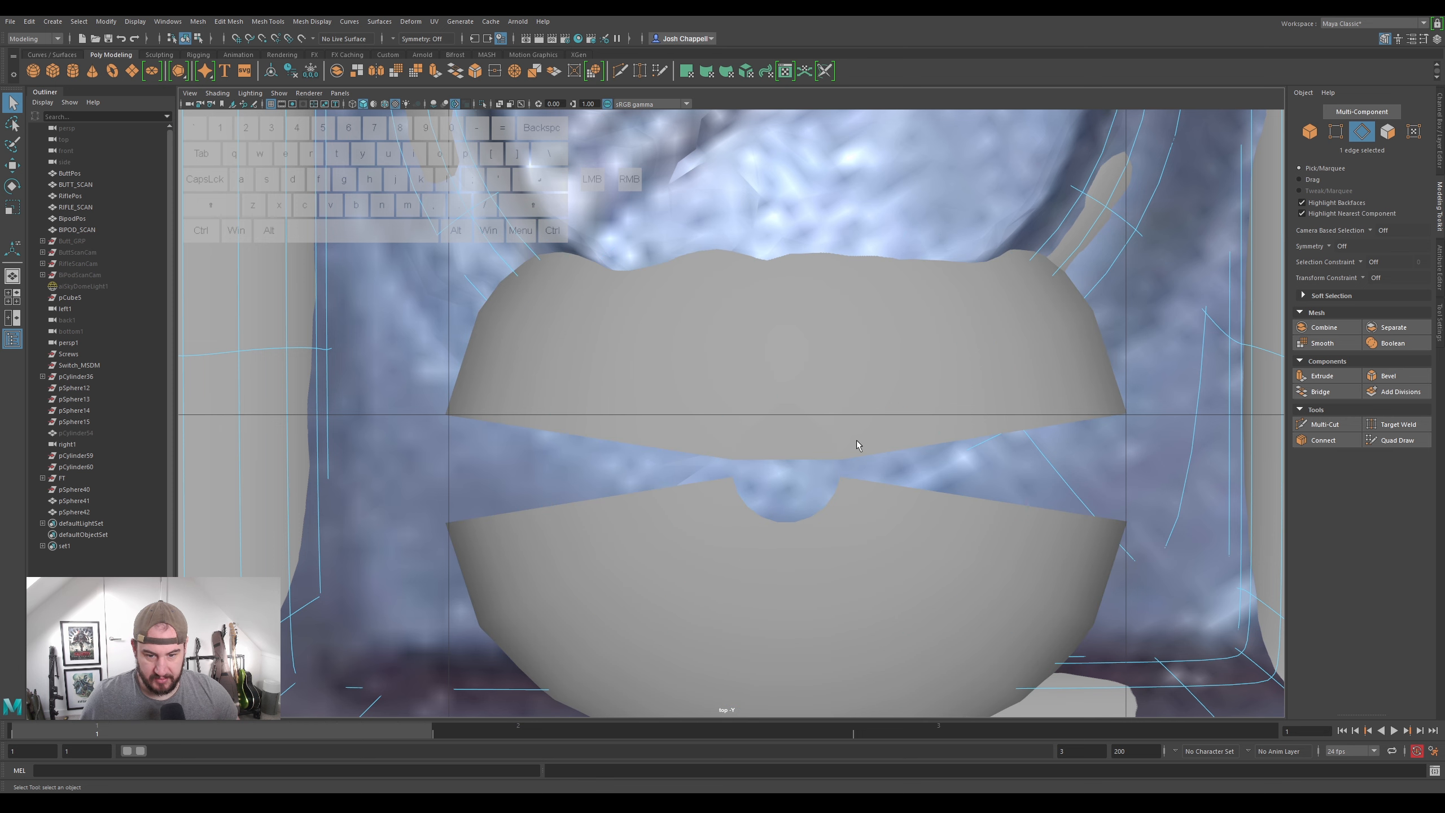
pyautogui.click(837, 455)
pyautogui.moveTo(838, 439); pyautogui.dragTo(880, 394, button='right')
pyautogui.click(679, 535)
pyautogui.hotkey('ctrl', '1')
# - Scale the upper half's slot-side border edges flat along world Z and move them onto the grid line
pyautogui.doubleClick(790, 460)
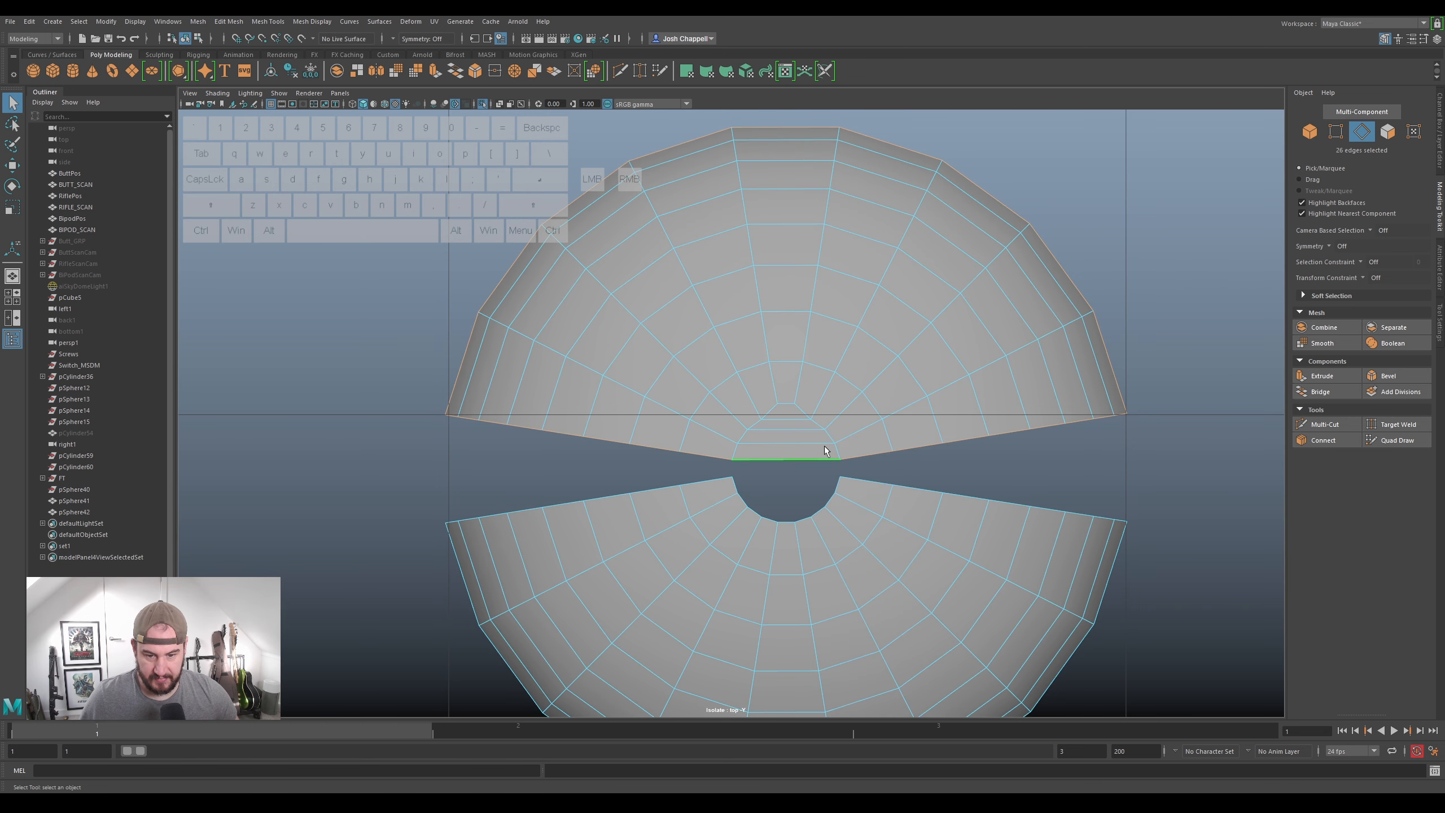
pyautogui.moveTo(1162, 142); pyautogui.dragTo(506, 336)
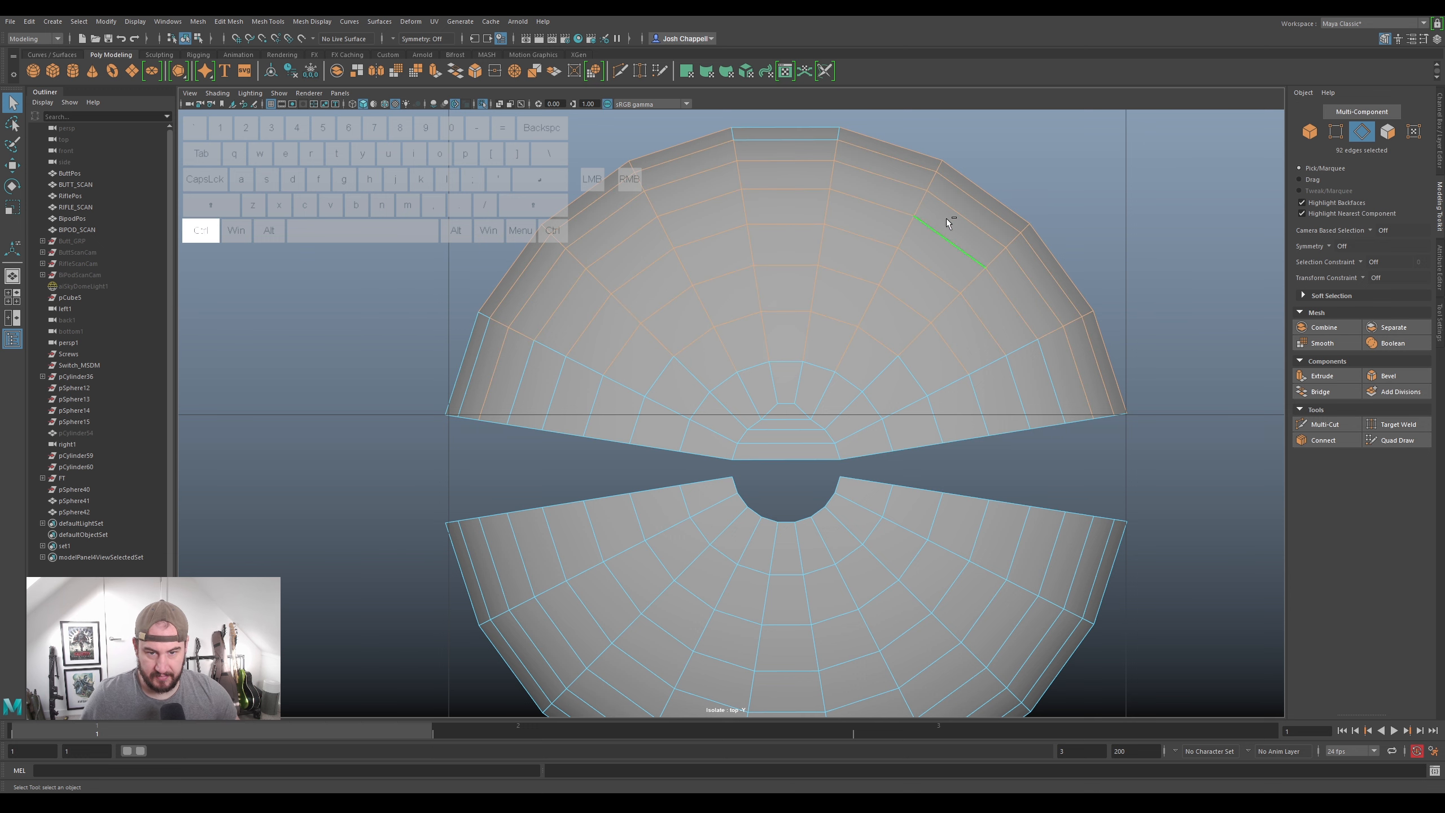
pyautogui.keyDown('ctrl'); pyautogui.moveTo(1183, 129); pyautogui.dragTo(416, 394); pyautogui.keyUp('ctrl')
pyautogui.click(12, 207)
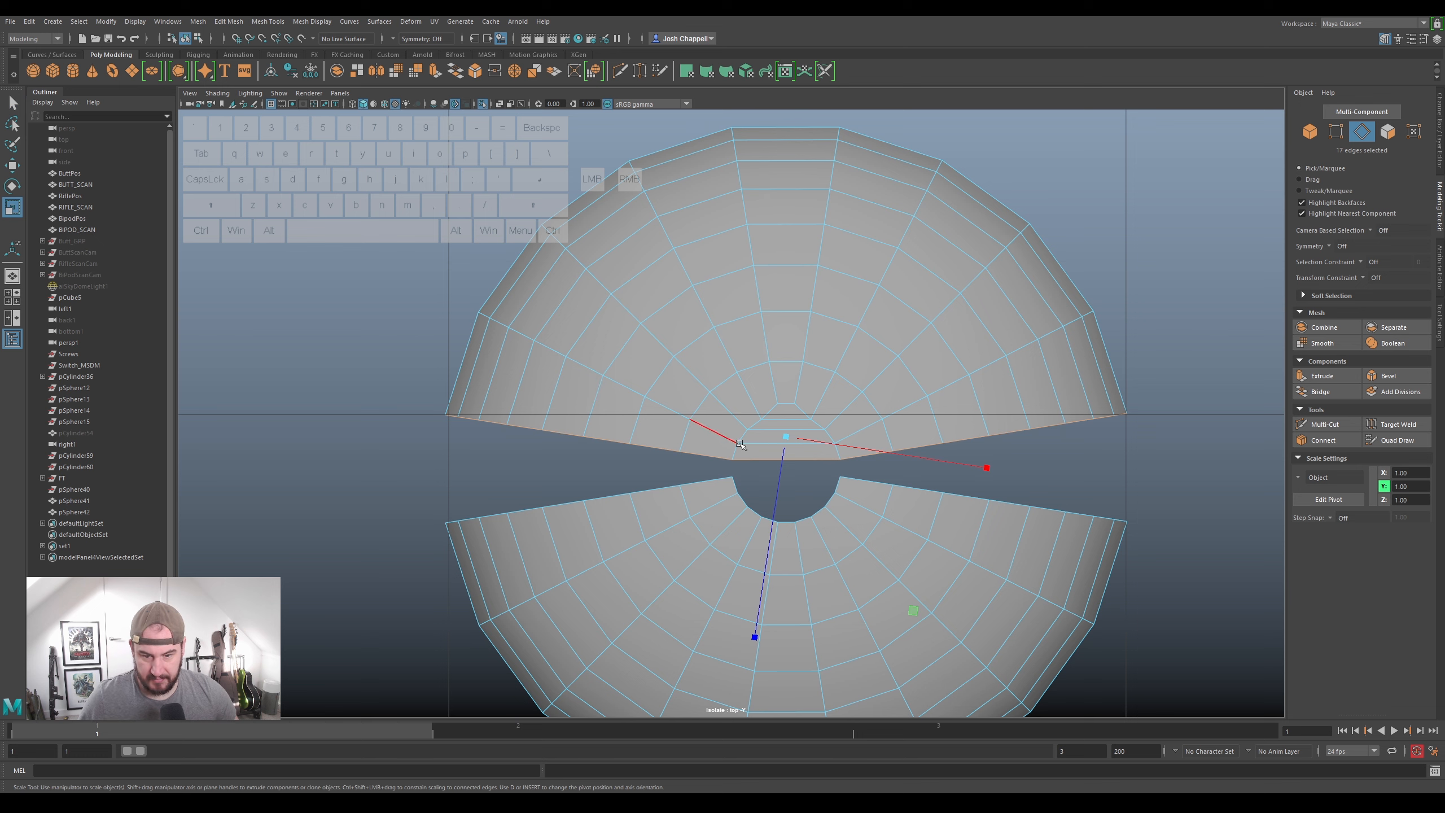
pyautogui.doubleClick(12, 207)
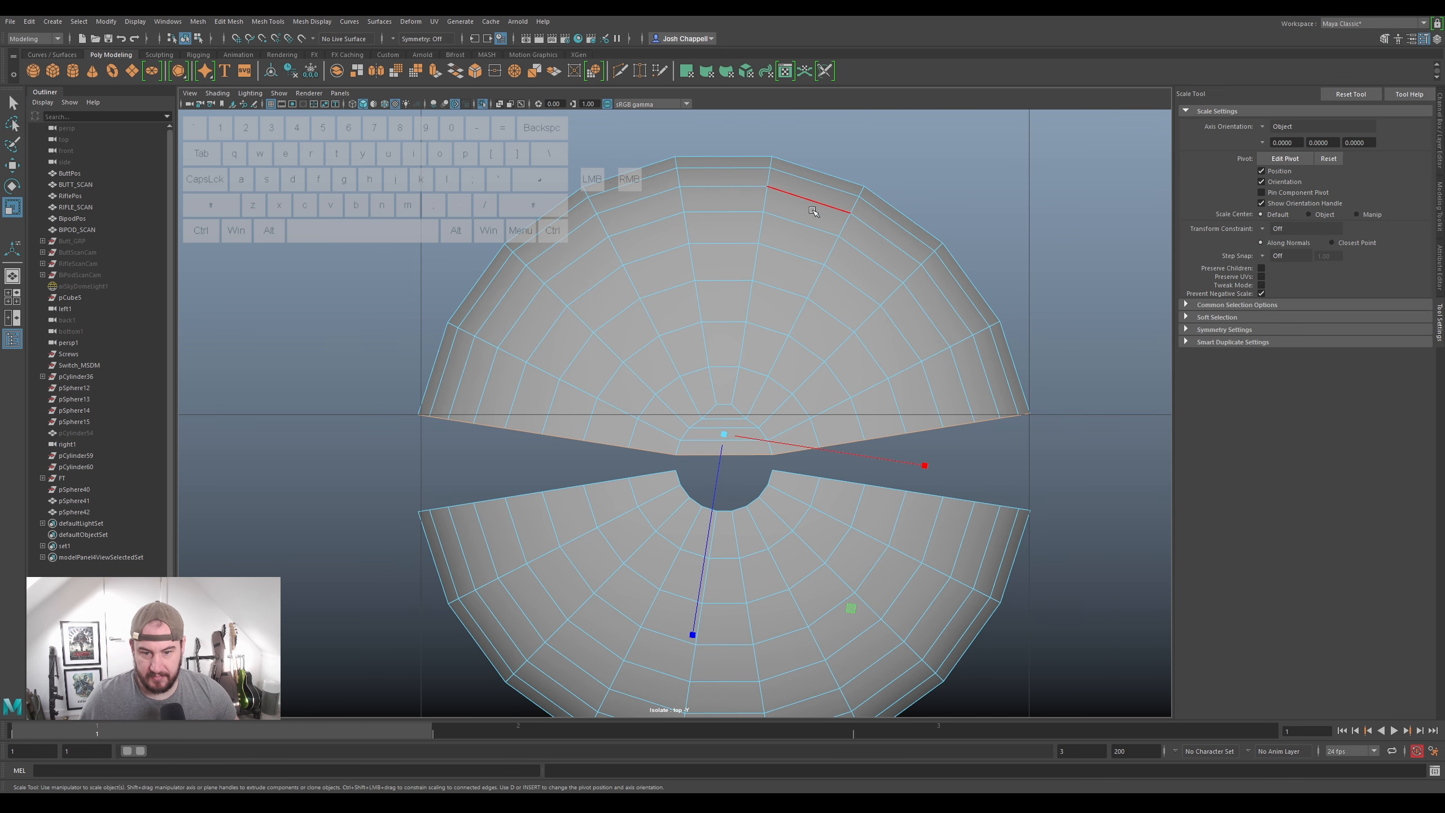
pyautogui.click(1261, 126)
pyautogui.click(1288, 149)
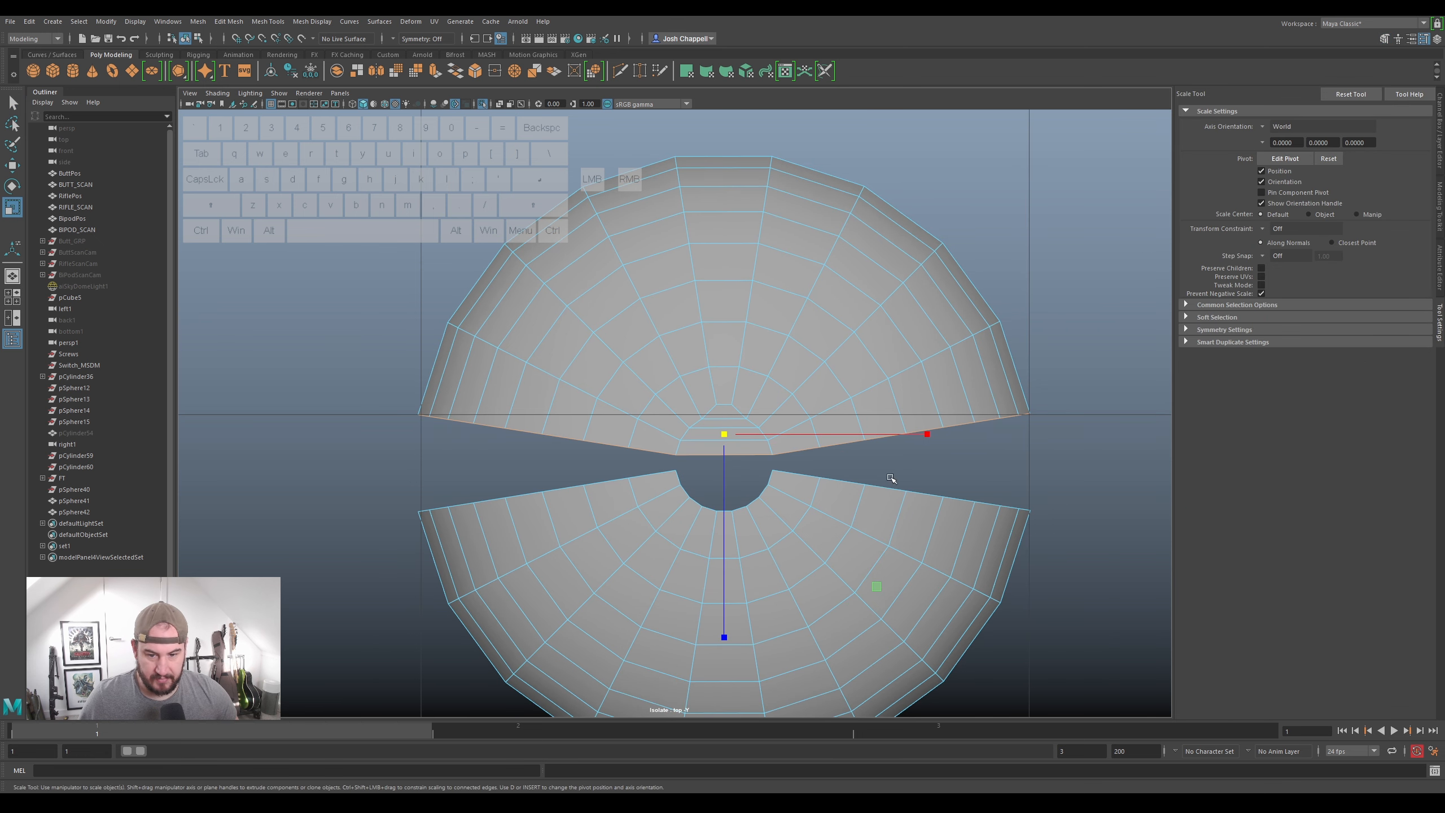
pyautogui.moveTo(725, 635); pyautogui.dragTo(787, 387)
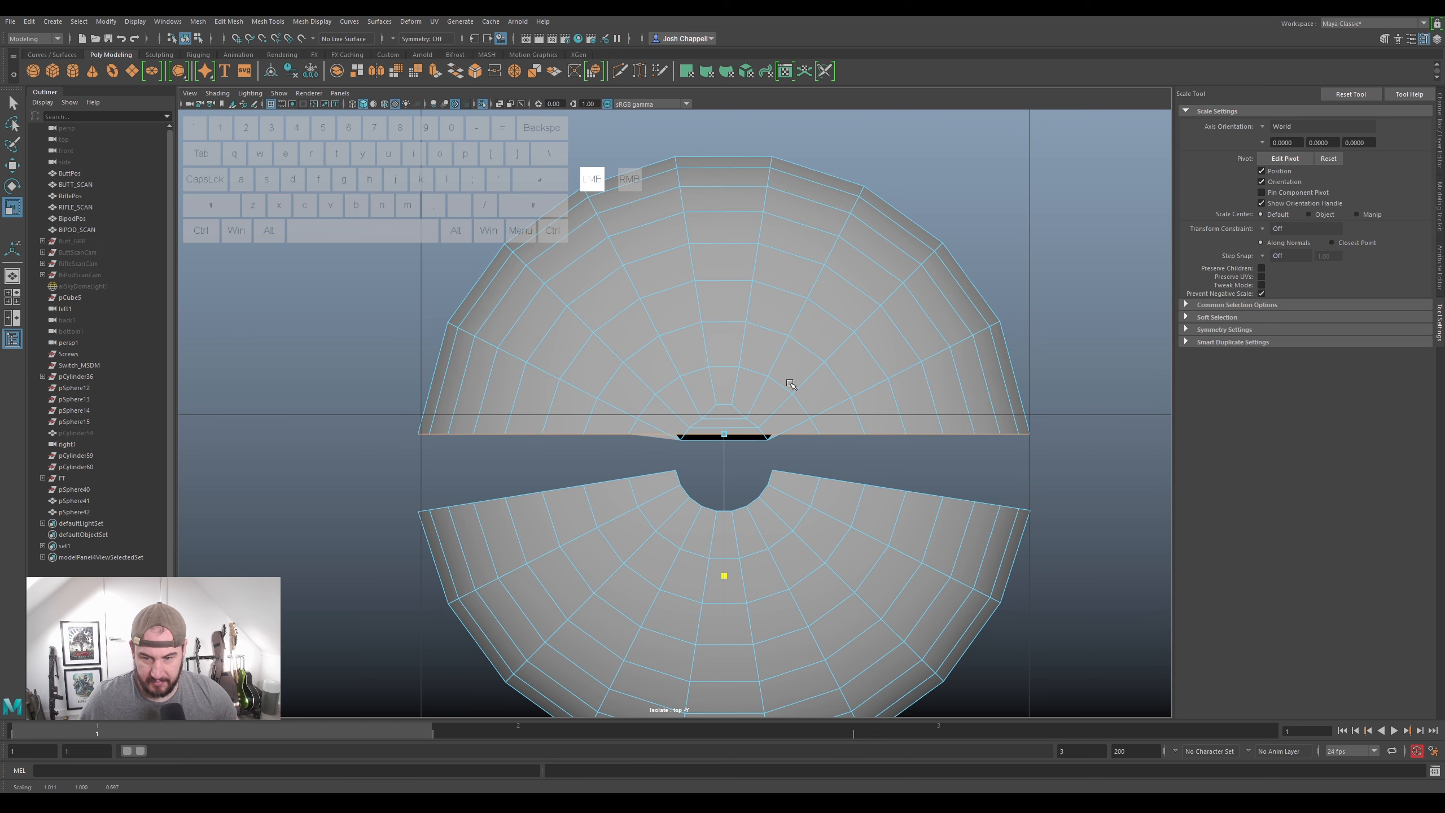
pyautogui.press('w')
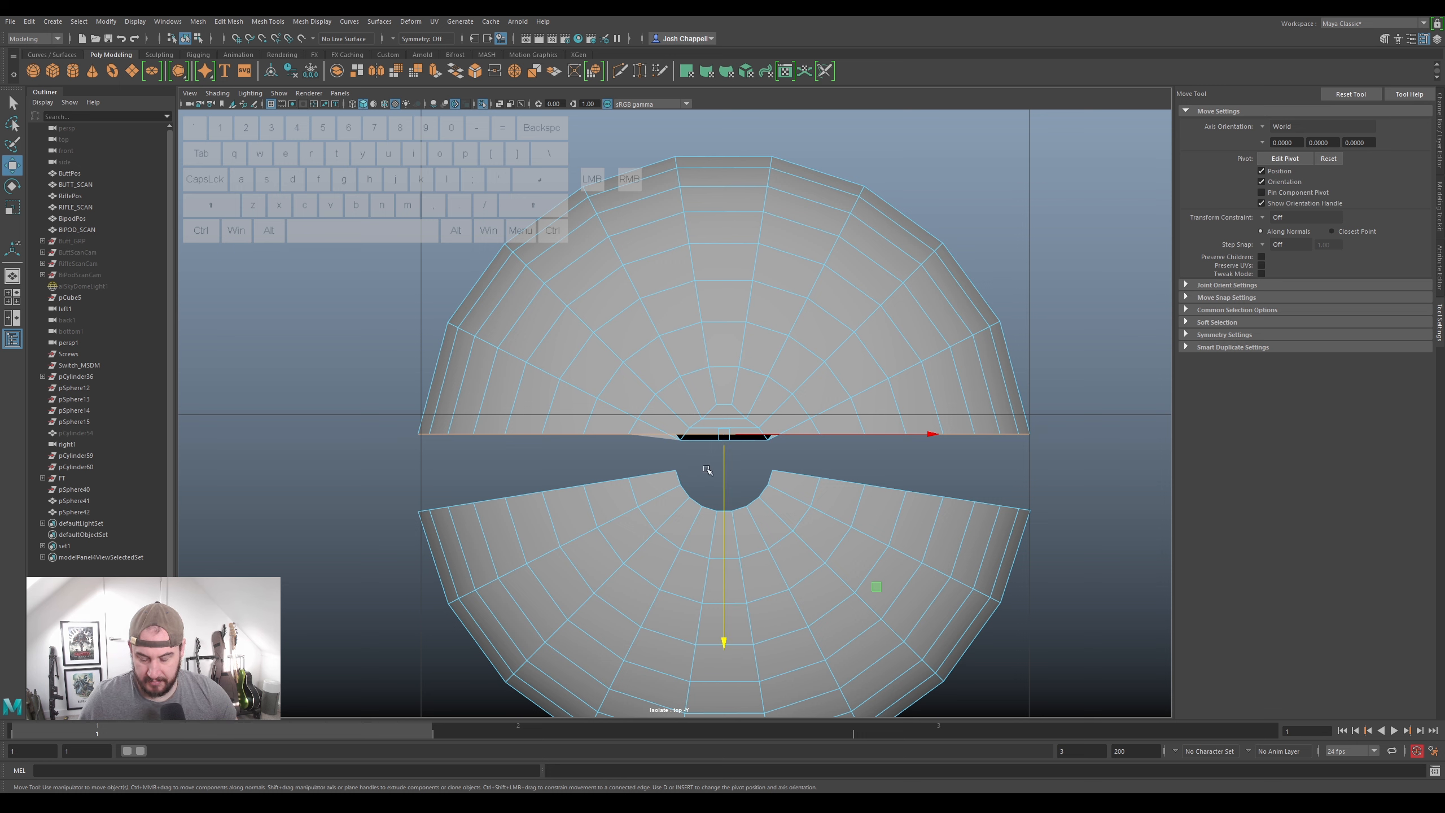
pyautogui.moveTo(725, 491); pyautogui.dragTo(722, 477)
# - Move the bridged and neighboring vertices that overhang the flattened slot edge back inside the upper half
pyautogui.scroll(7, 739, 457)
pyautogui.keyDown('alt'); pyautogui.moveTo(785, 438); pyautogui.dragTo(770, 456, button='middle'); pyautogui.keyUp('alt')
pyautogui.scroll(1, 759, 463)
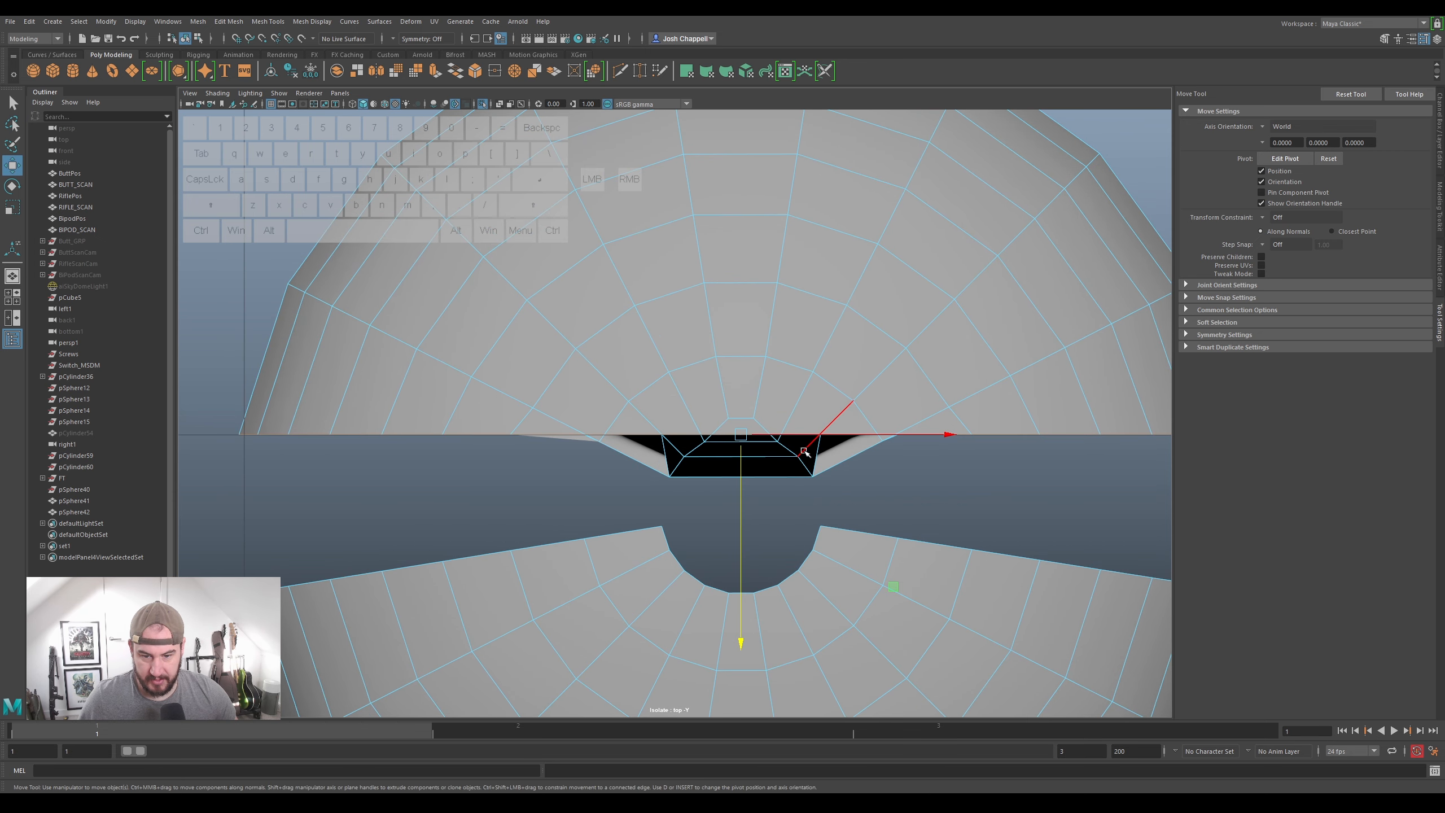
pyautogui.moveTo(808, 335); pyautogui.dragTo(862, 319, button='right')
pyautogui.click(860, 366)
pyautogui.moveTo(773, 467); pyautogui.dragTo(682, 489, button='right')
pyautogui.moveTo(638, 504); pyautogui.dragTo(831, 448)
pyautogui.moveTo(740, 513); pyautogui.dragTo(740, 466)
pyautogui.moveTo(762, 416)
pyautogui.mouseDown()
pyautogui.moveTo(699, 440)
pyautogui.moveTo(740, 401)
pyautogui.mouseUp()
pyautogui.click(599, 441)
pyautogui.moveTo(601, 467); pyautogui.dragTo(602, 450)
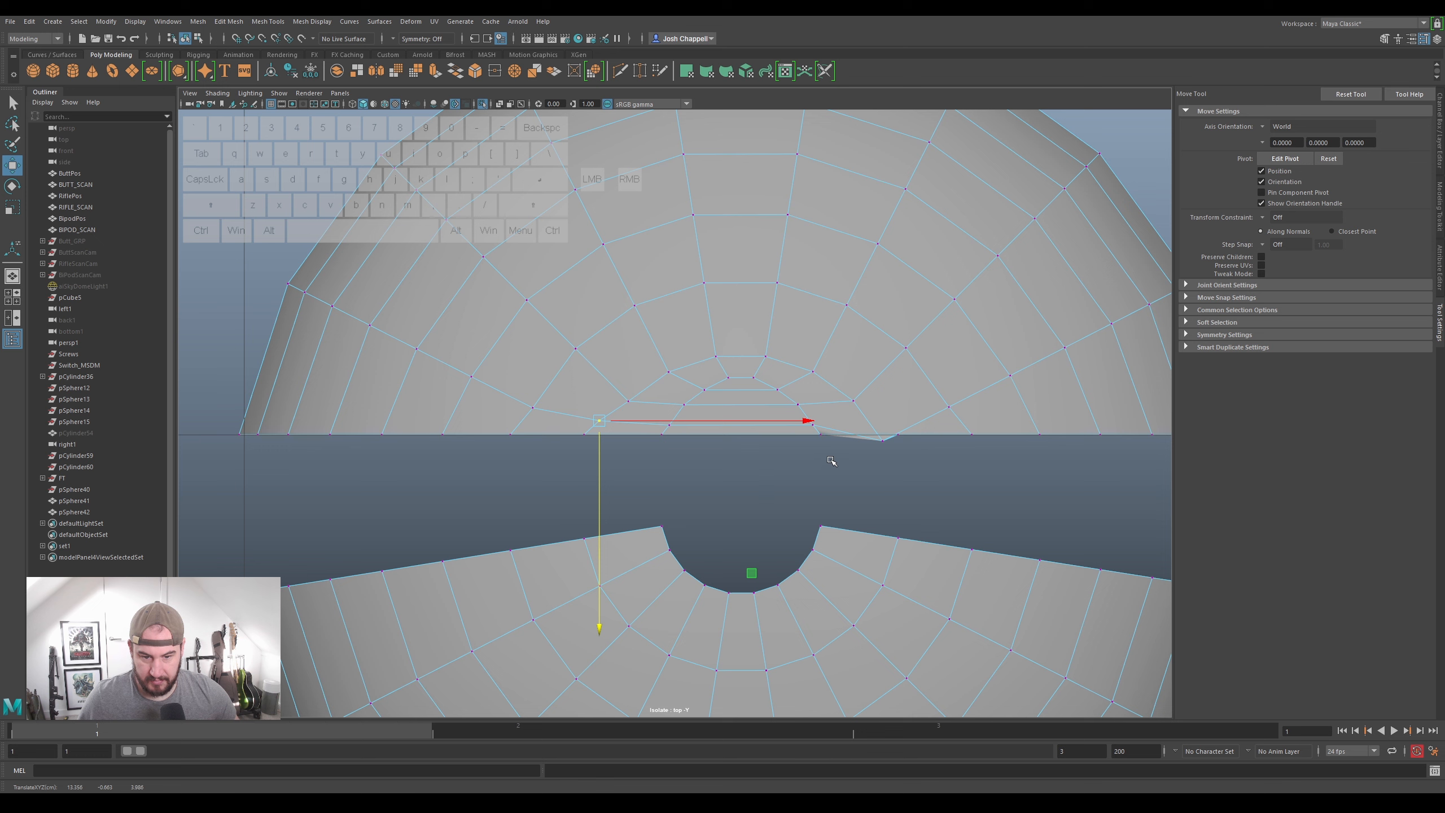
pyautogui.click(871, 442)
pyautogui.moveTo(879, 471); pyautogui.dragTo(876, 449)
# - Smooth the spacing of the upper half's central faces with the Relax sculpting brush and return to vertex editing
pyautogui.keyDown('alt'); pyautogui.moveTo(760, 340); pyautogui.dragTo(769, 346, button='middle'); pyautogui.keyUp('alt')
pyautogui.moveTo(769, 346); pyautogui.dragTo(816, 328, button='right')
pyautogui.click(829, 349)
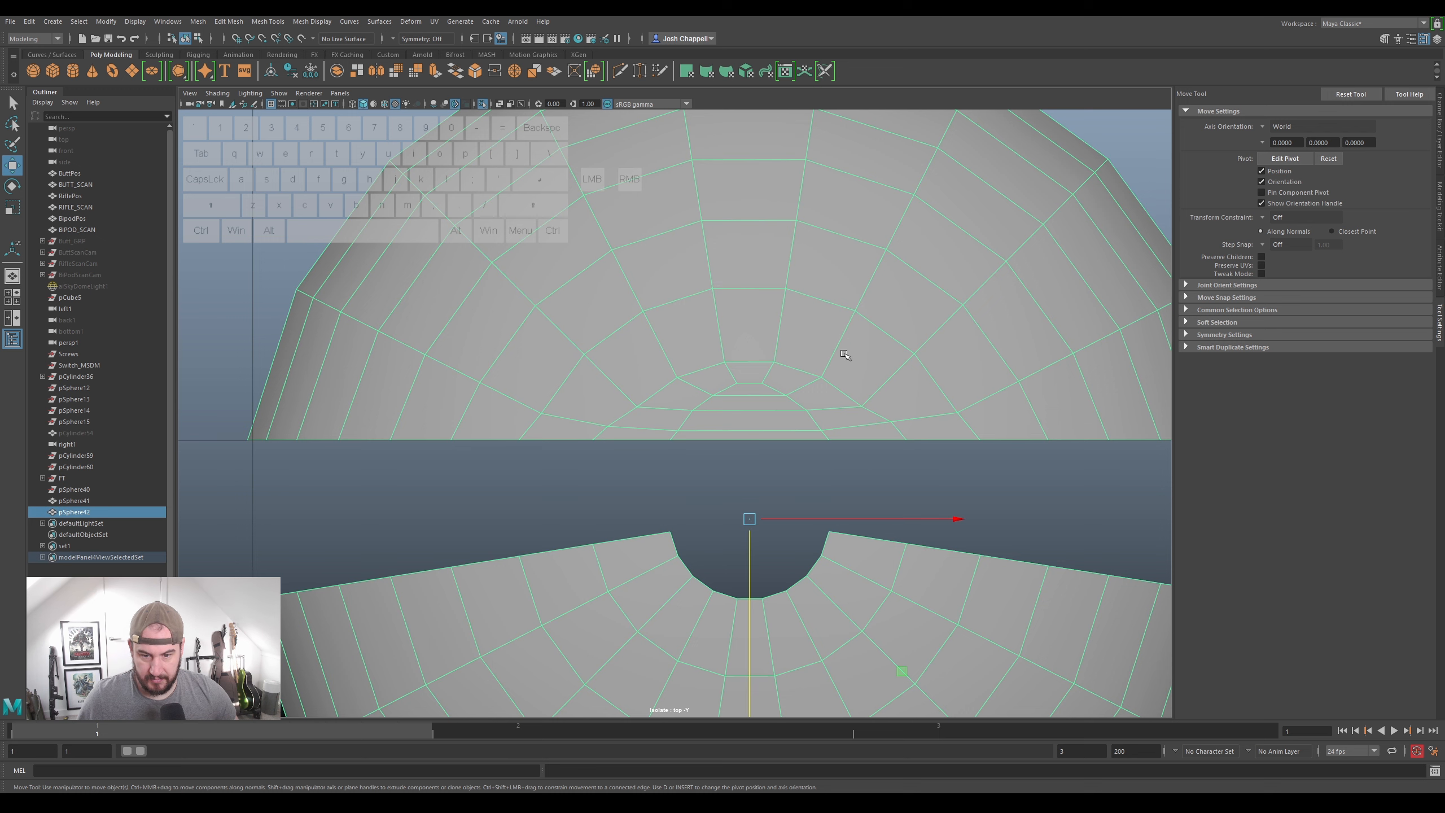
pyautogui.click(197, 54)
pyautogui.click(159, 55)
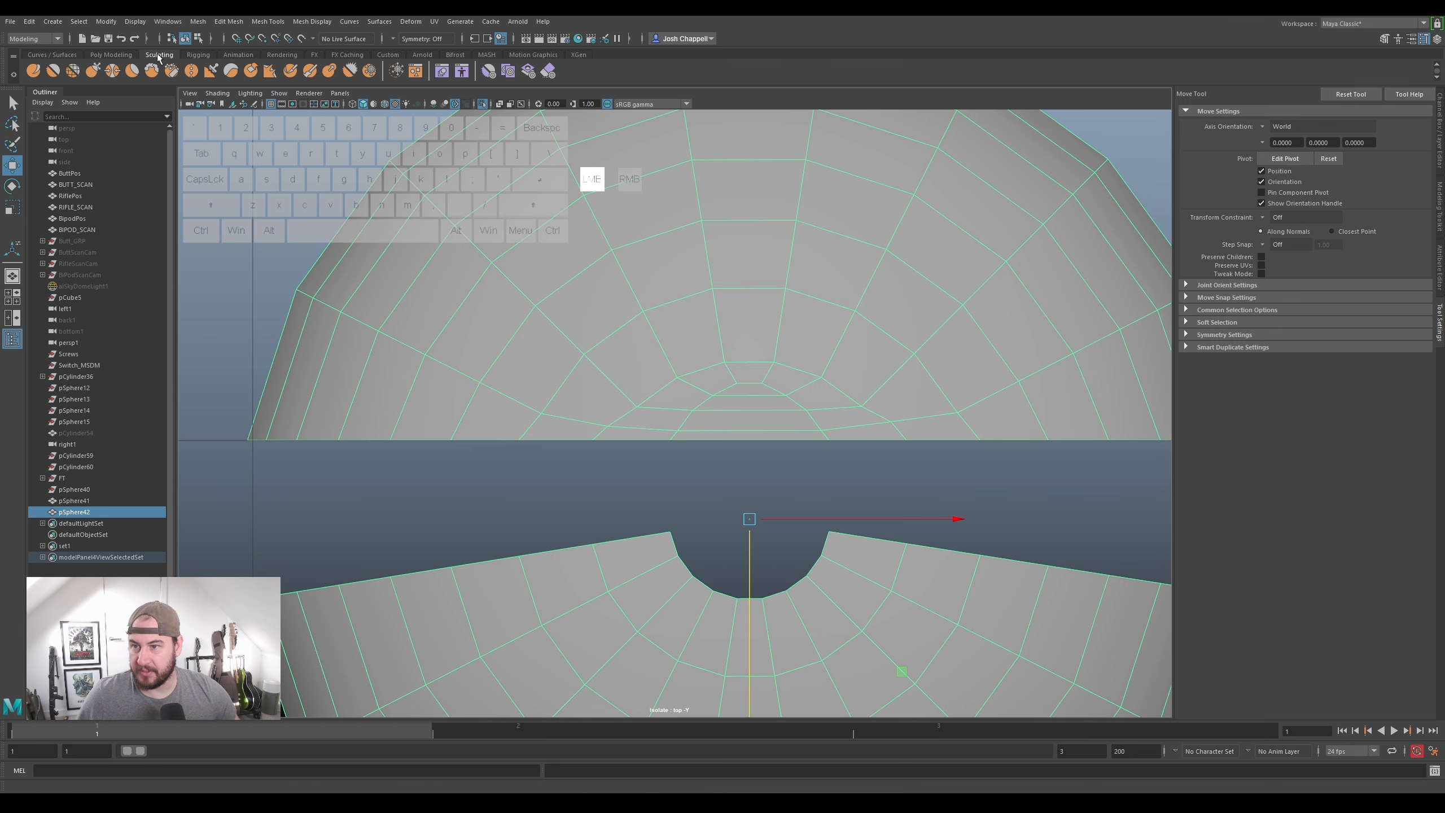
pyautogui.click(72, 71)
pyautogui.moveTo(728, 370)
pyautogui.mouseDown()
pyautogui.moveTo(874, 399)
pyautogui.moveTo(725, 385)
pyautogui.moveTo(779, 354)
pyautogui.mouseUp()
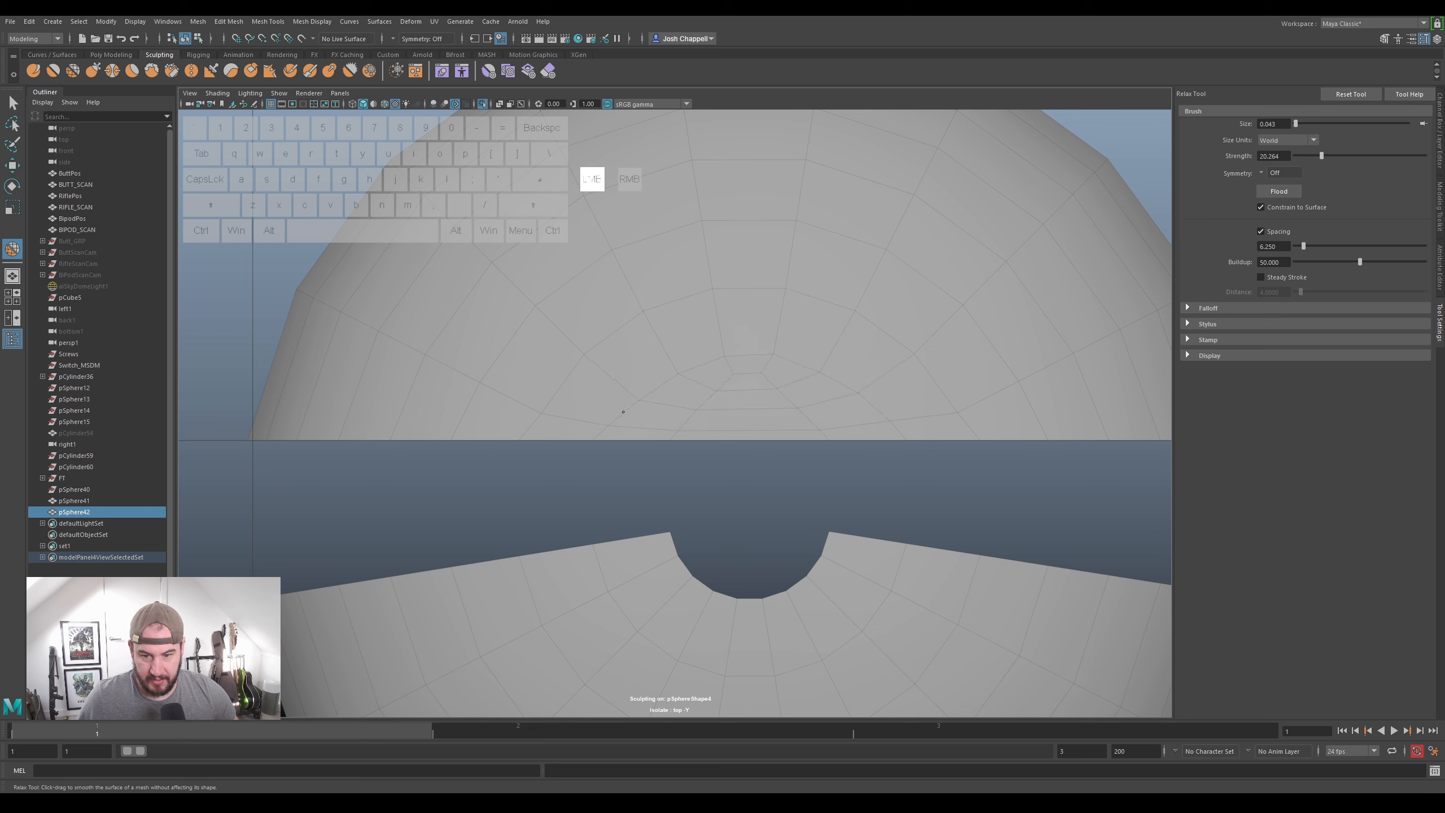
pyautogui.moveTo(716, 379)
pyautogui.mouseDown()
pyautogui.moveTo(750, 364)
pyautogui.moveTo(852, 388)
pyautogui.mouseUp()
pyautogui.moveTo(755, 350); pyautogui.dragTo(775, 338)
pyautogui.moveTo(774, 345)
pyautogui.mouseDown()
pyautogui.moveTo(555, 401)
pyautogui.moveTo(939, 408)
pyautogui.moveTo(671, 432)
pyautogui.moveTo(731, 380)
pyautogui.mouseUp()
pyautogui.moveTo(724, 330); pyautogui.dragTo(577, 328)
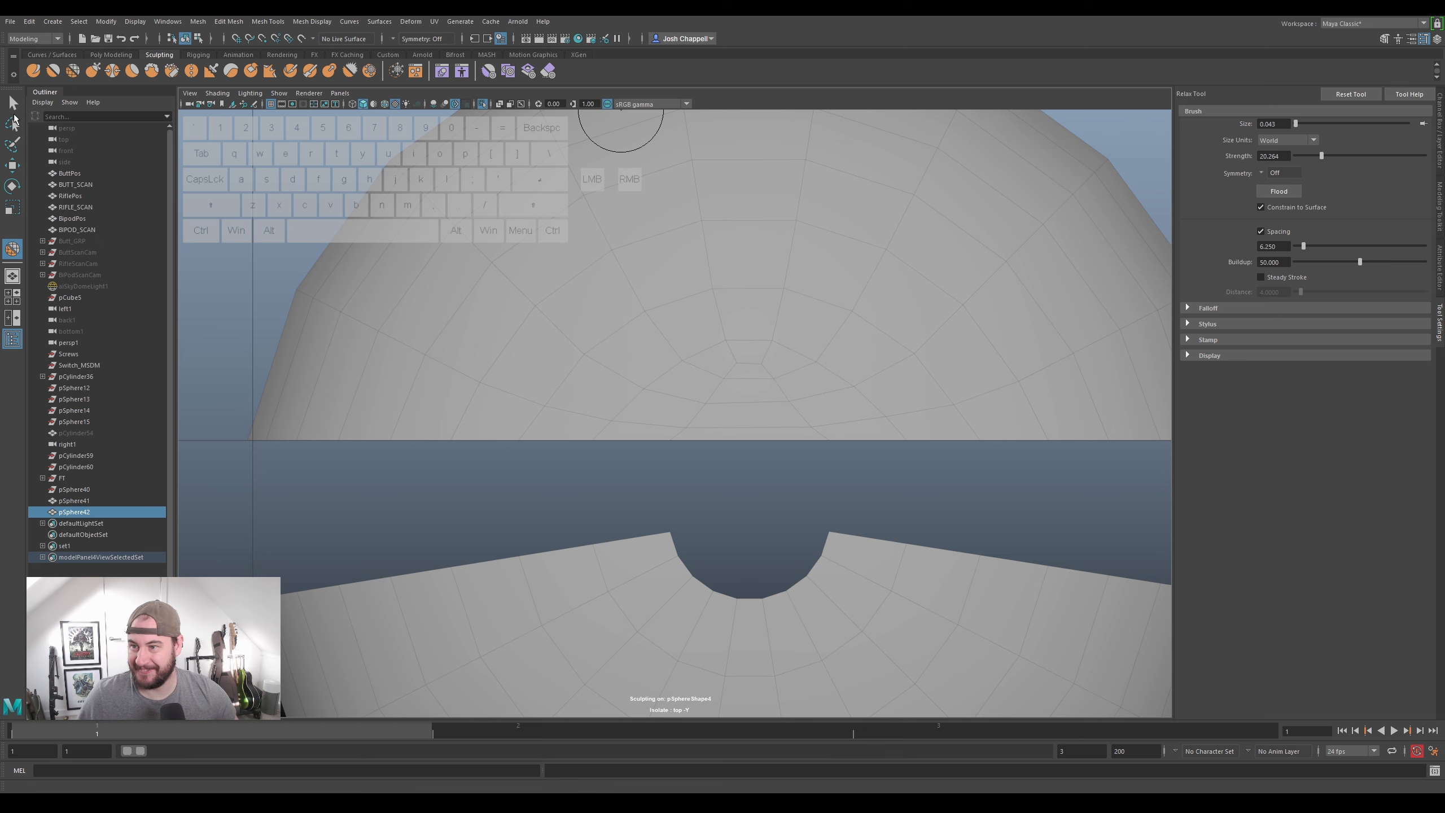
pyautogui.click(12, 103)
pyautogui.moveTo(880, 344); pyautogui.dragTo(819, 344, button='right')
pyautogui.moveTo(636, 471); pyautogui.dragTo(919, 443)
pyautogui.press('w')
pyautogui.moveTo(943, 469); pyautogui.dragTo(1000, 447)
pyautogui.moveTo(1029, 468); pyautogui.dragTo(1064, 446)
pyautogui.hotkey('ctrl', 'z')
pyautogui.hotkey('ctrl', 'z')
pyautogui.hotkey('ctrl', 'z')
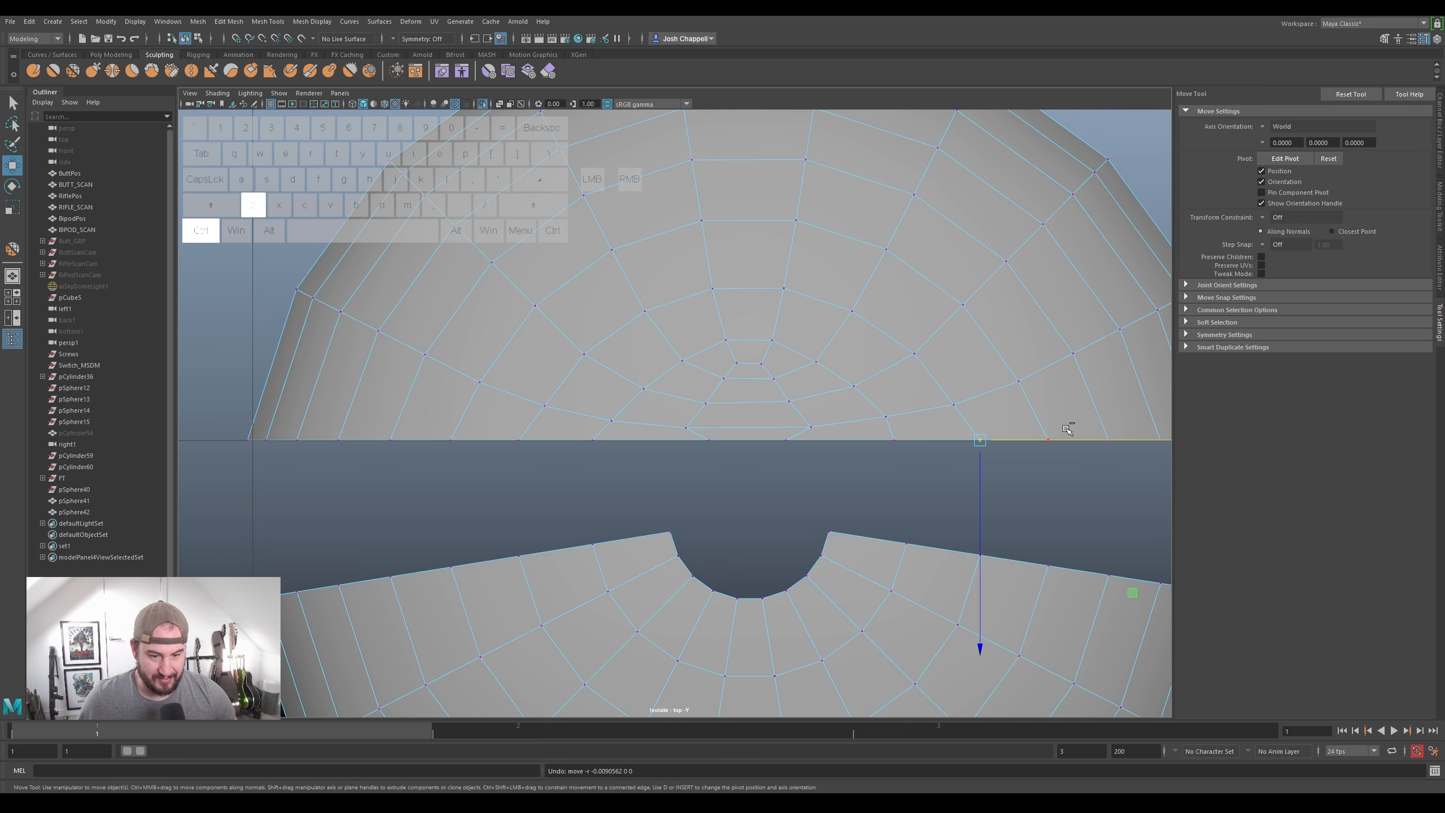
# - Slide the two middle vertices of the upper half's slot edge apart along world X and return to object selection
pyautogui.click(709, 443)
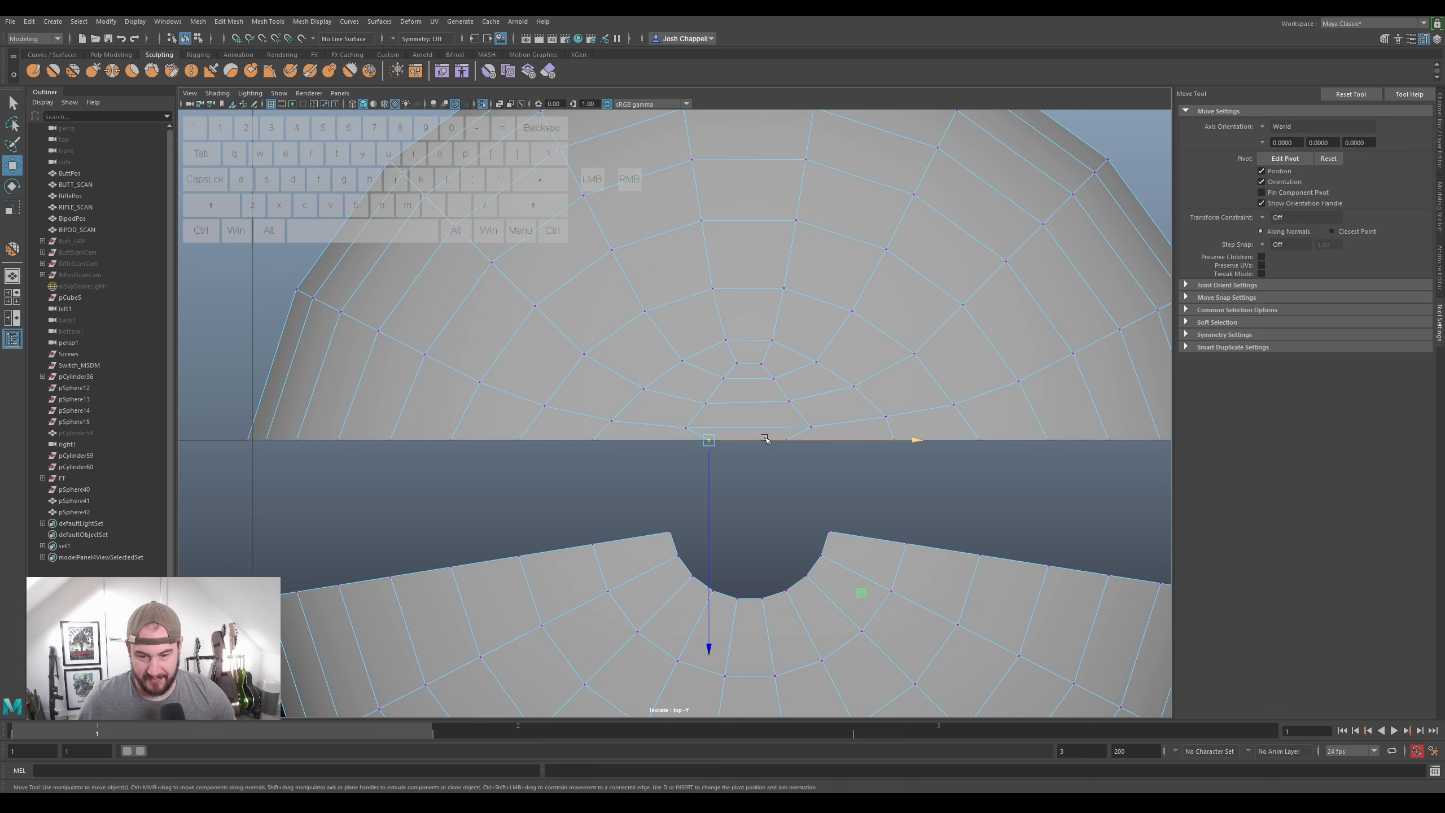
pyautogui.moveTo(770, 439); pyautogui.dragTo(754, 441)
pyautogui.click(786, 450)
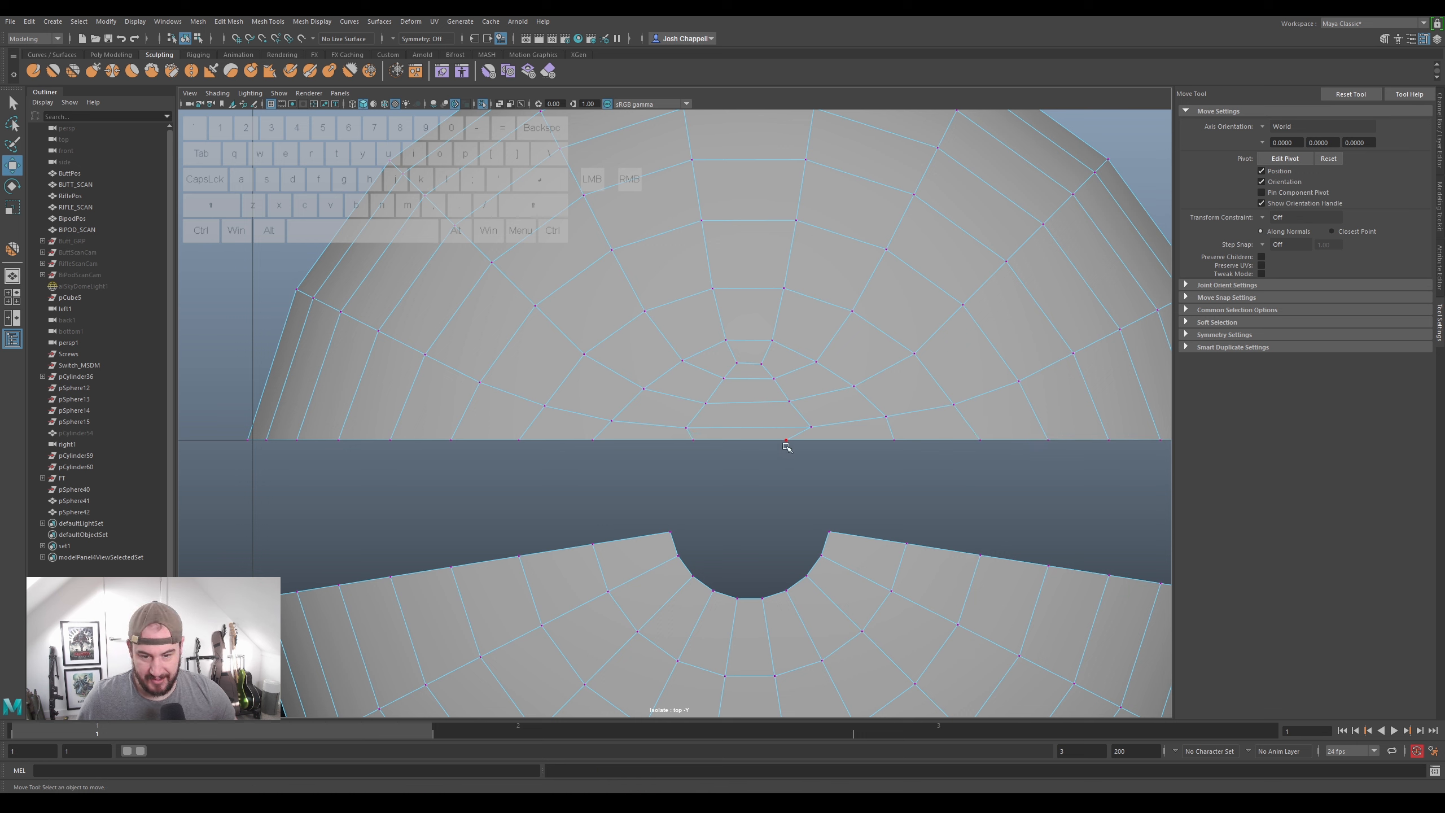
pyautogui.click(789, 439)
pyautogui.moveTo(817, 442); pyautogui.dragTo(833, 446)
pyautogui.rightClick(730, 392)
pyautogui.moveTo(730, 394); pyautogui.dragTo(774, 374, button='right')
pyautogui.click(594, 440)
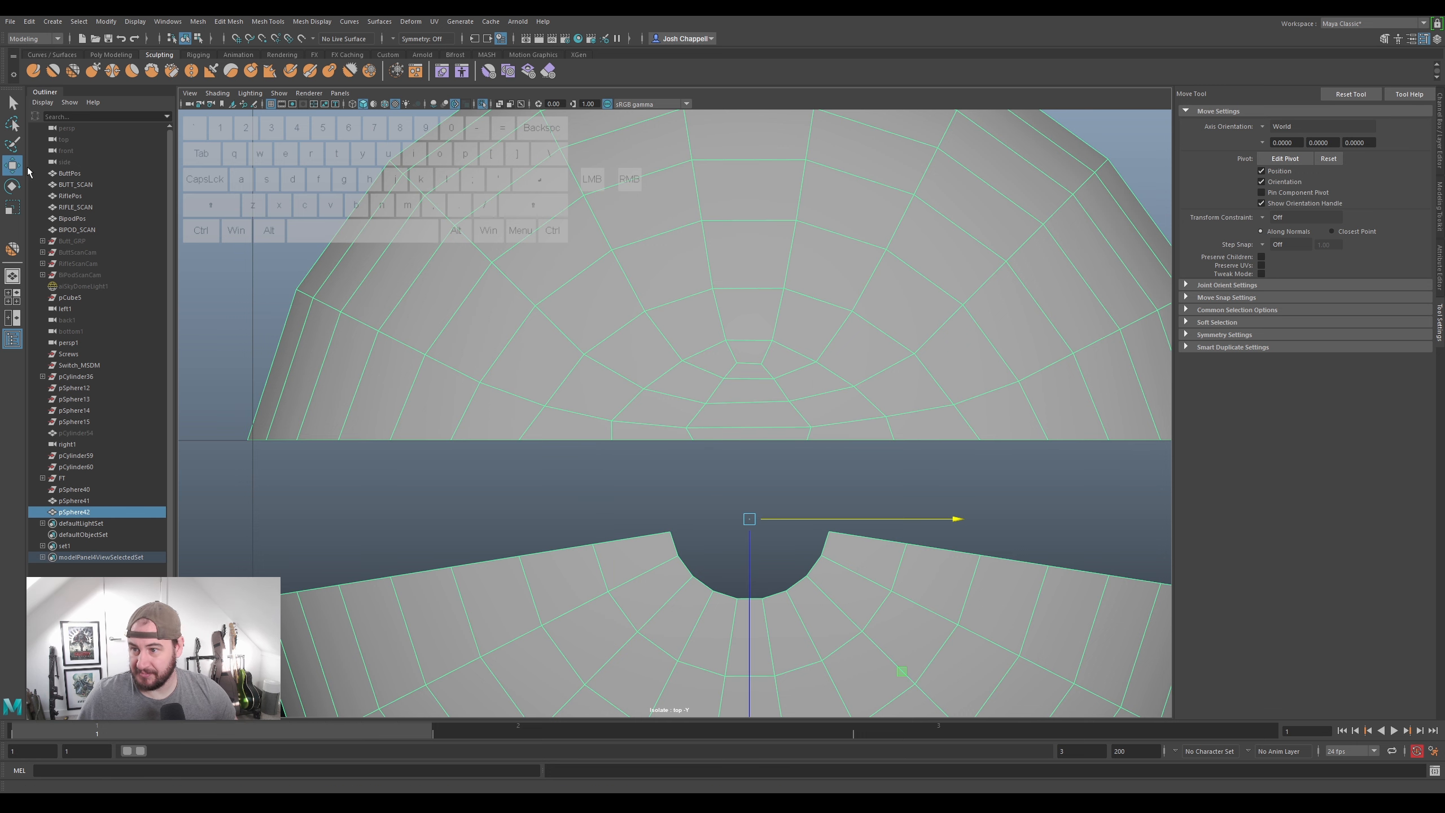
# - Even out the upper half's central faces with Relax sculpting strokes in the top view
pyautogui.click(73, 70)
pyautogui.moveTo(649, 363)
pyautogui.mouseDown()
pyautogui.moveTo(618, 407)
pyautogui.moveTo(803, 423)
pyautogui.mouseUp()
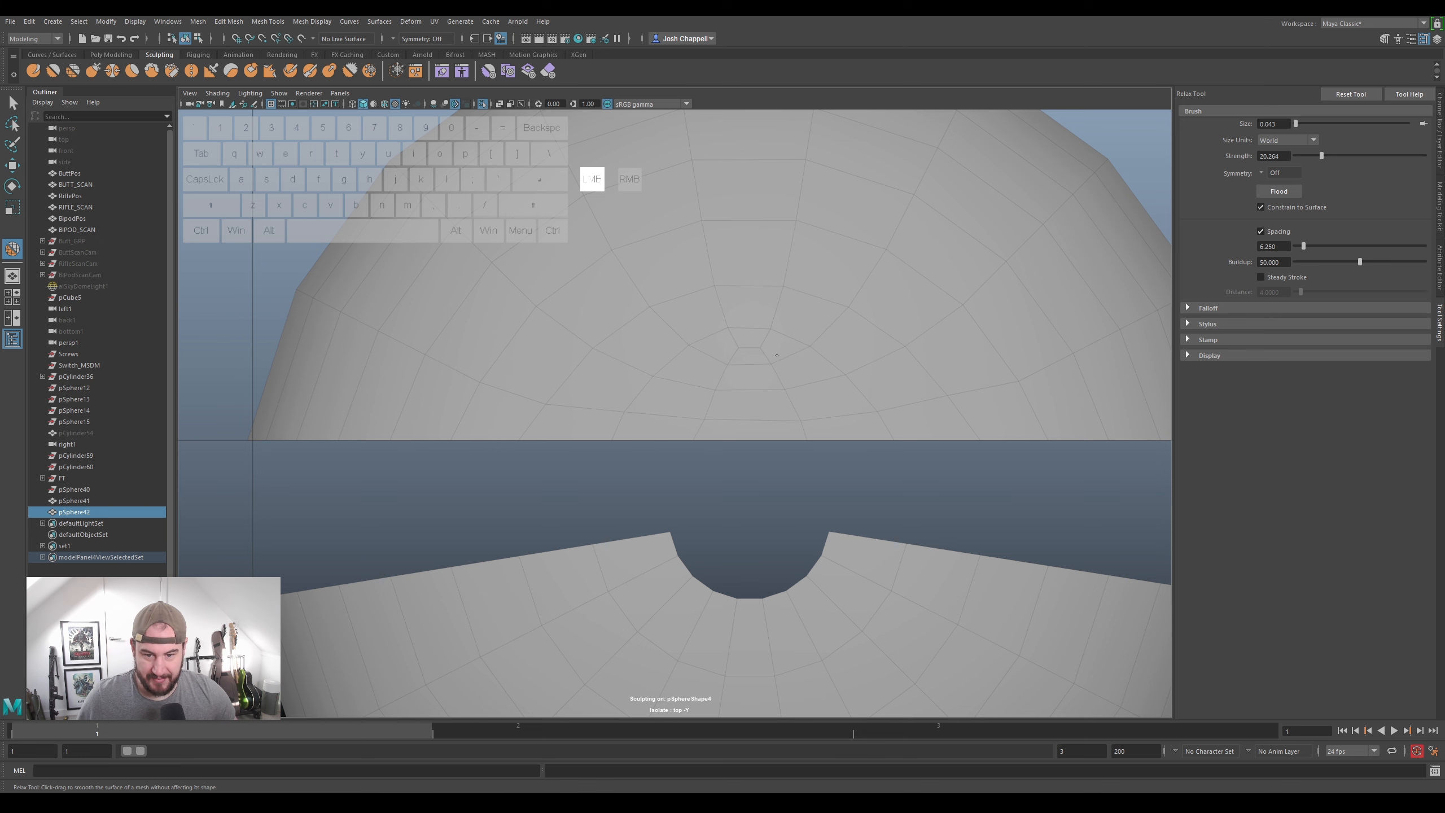
pyautogui.click(12, 103)
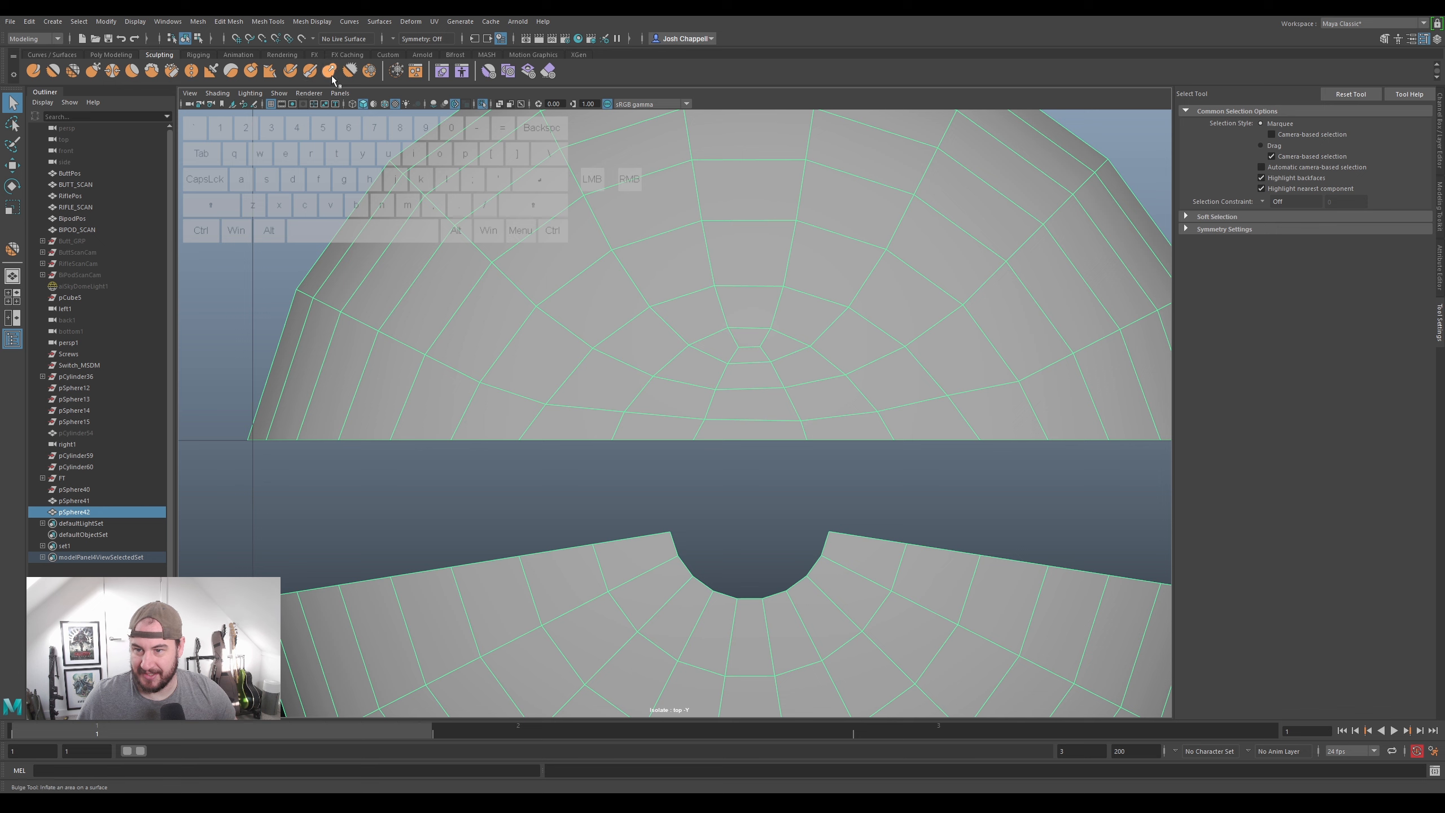
# - Switch the view to the persp camera and relax the mesh around the upper half's crown
pyautogui.click(64, 128)
pyautogui.moveTo(67, 128); pyautogui.dragTo(454, 199, button='middle')
pyautogui.keyDown('alt'); pyautogui.moveTo(680, 188); pyautogui.dragTo(933, 478); pyautogui.keyUp('alt')
pyautogui.keyDown('alt'); pyautogui.moveTo(933, 478); pyautogui.dragTo(840, 475, button='middle'); pyautogui.keyUp('alt')
pyautogui.scroll(4, 839, 475)
pyautogui.click(839, 475)
pyautogui.keyDown('alt'); pyautogui.moveTo(914, 480); pyautogui.dragTo(873, 430); pyautogui.keyUp('alt')
pyautogui.keyDown('alt'); pyautogui.scroll(6, 872, 430); pyautogui.keyUp('alt')
pyautogui.keyDown('alt'); pyautogui.moveTo(774, 475); pyautogui.dragTo(771, 467); pyautogui.keyUp('alt')
pyautogui.click(72, 69)
pyautogui.moveTo(660, 477); pyautogui.dragTo(696, 473)
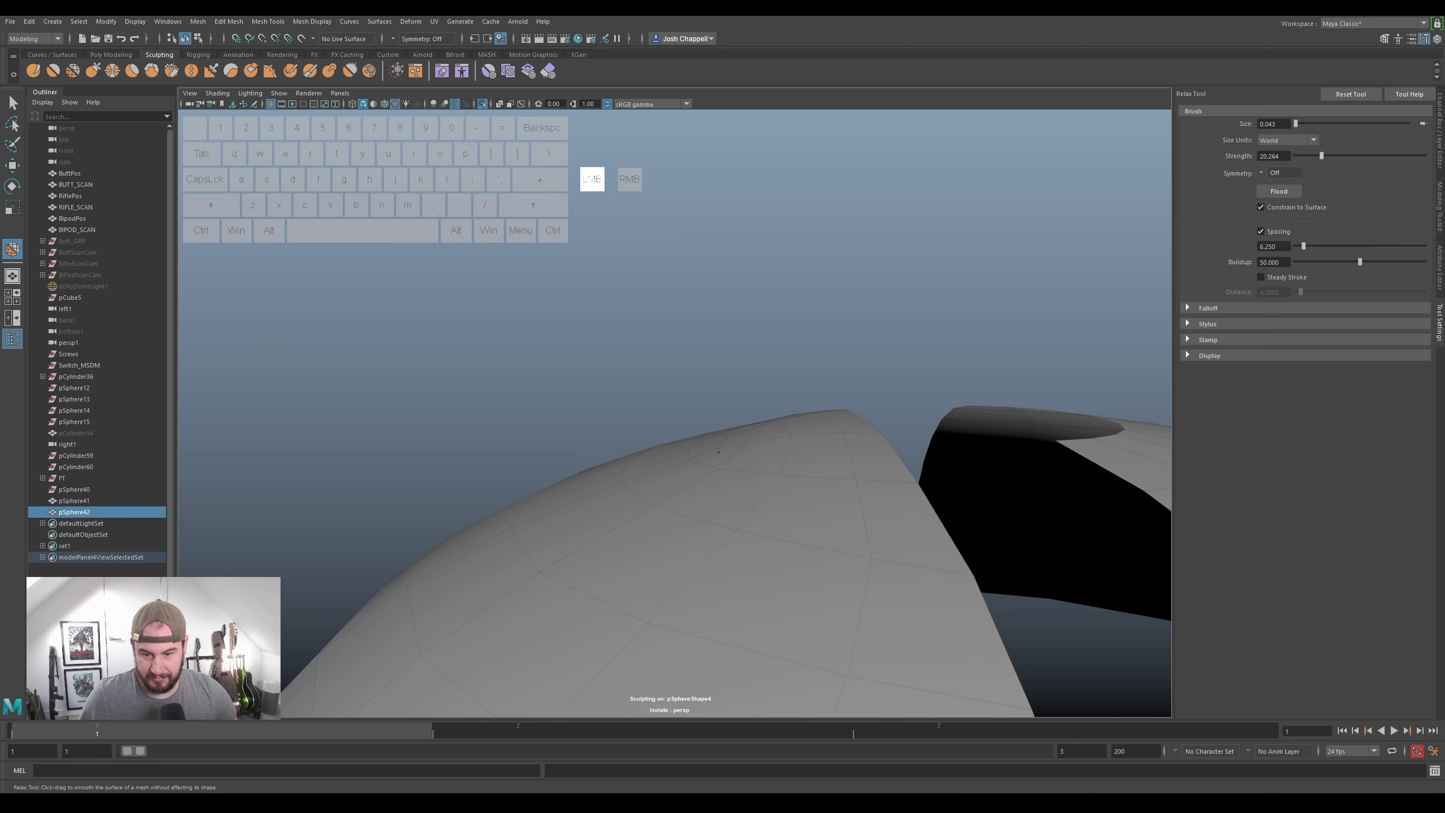
pyautogui.moveTo(782, 441)
pyautogui.keyDown('alt'); pyautogui.mouseDown()
pyautogui.moveTo(776, 463)
pyautogui.moveTo(814, 391)
pyautogui.moveTo(781, 422)
pyautogui.moveTo(788, 450)
pyautogui.mouseUp(); pyautogui.keyUp('alt')
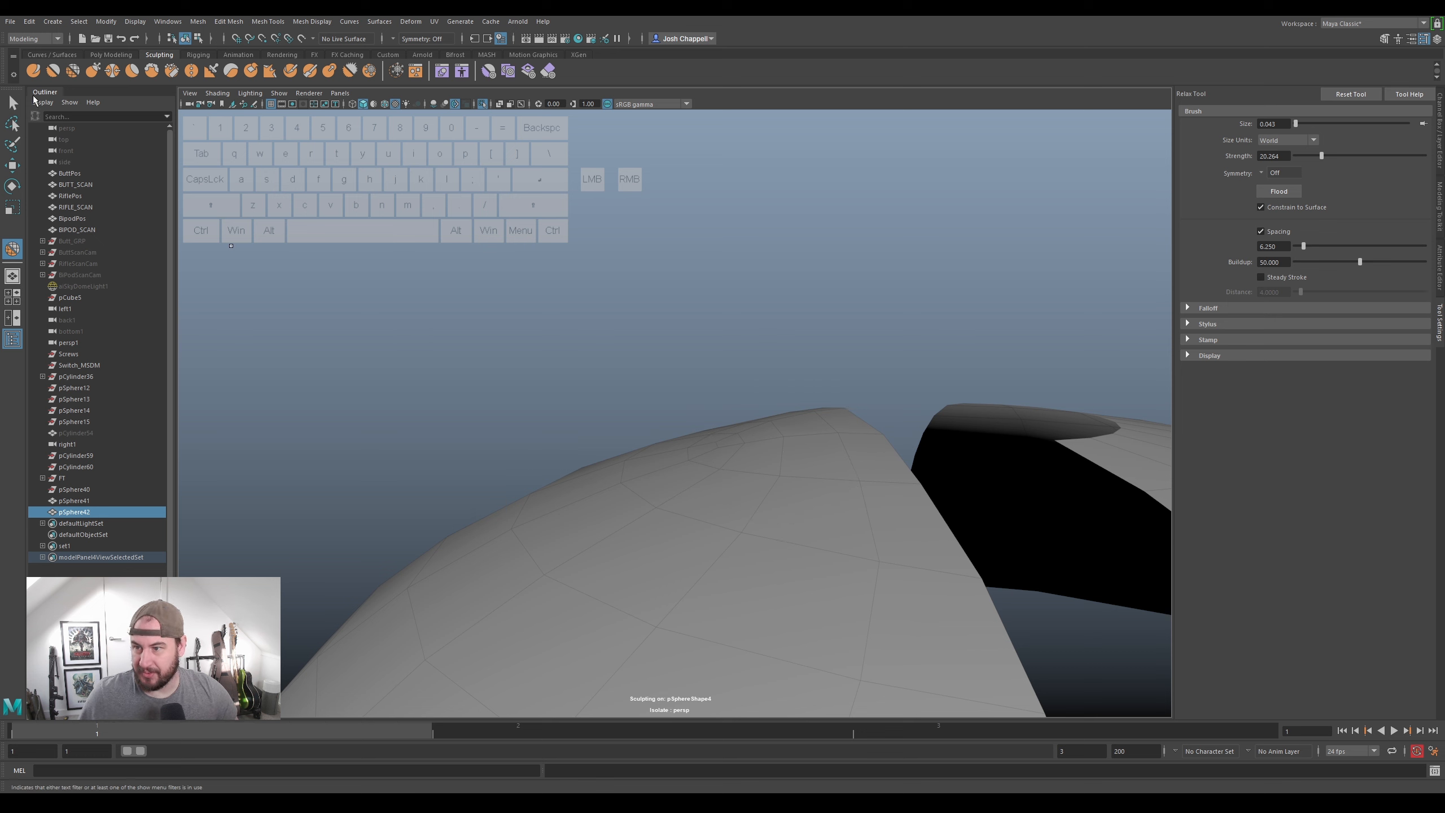
# - Select the upper half's central crown edges with soft selection on and set the falloff radius to 0.1
pyautogui.click(13, 103)
pyautogui.moveTo(669, 454); pyautogui.dragTo(670, 415, button='right')
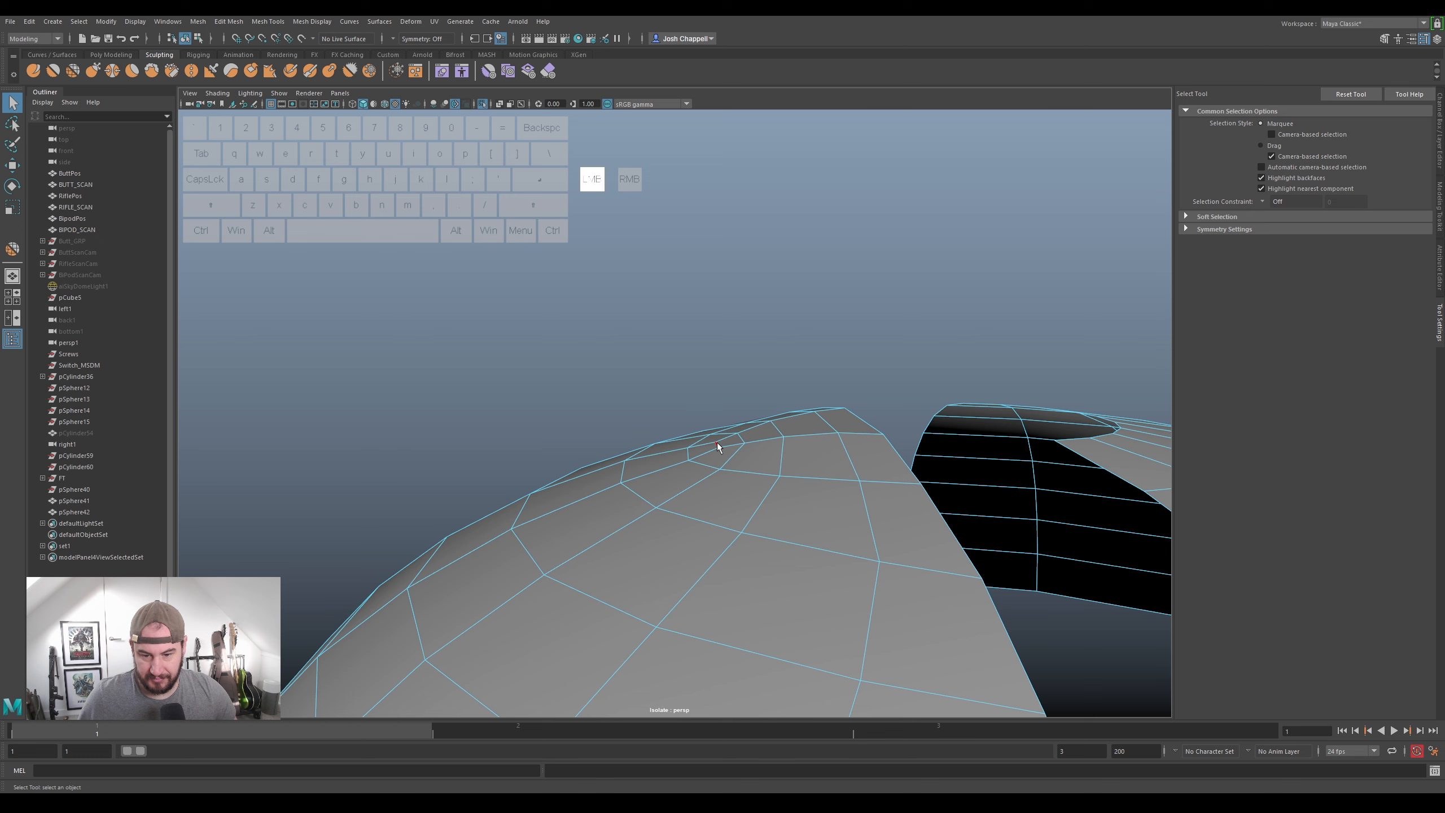
pyautogui.press('b')
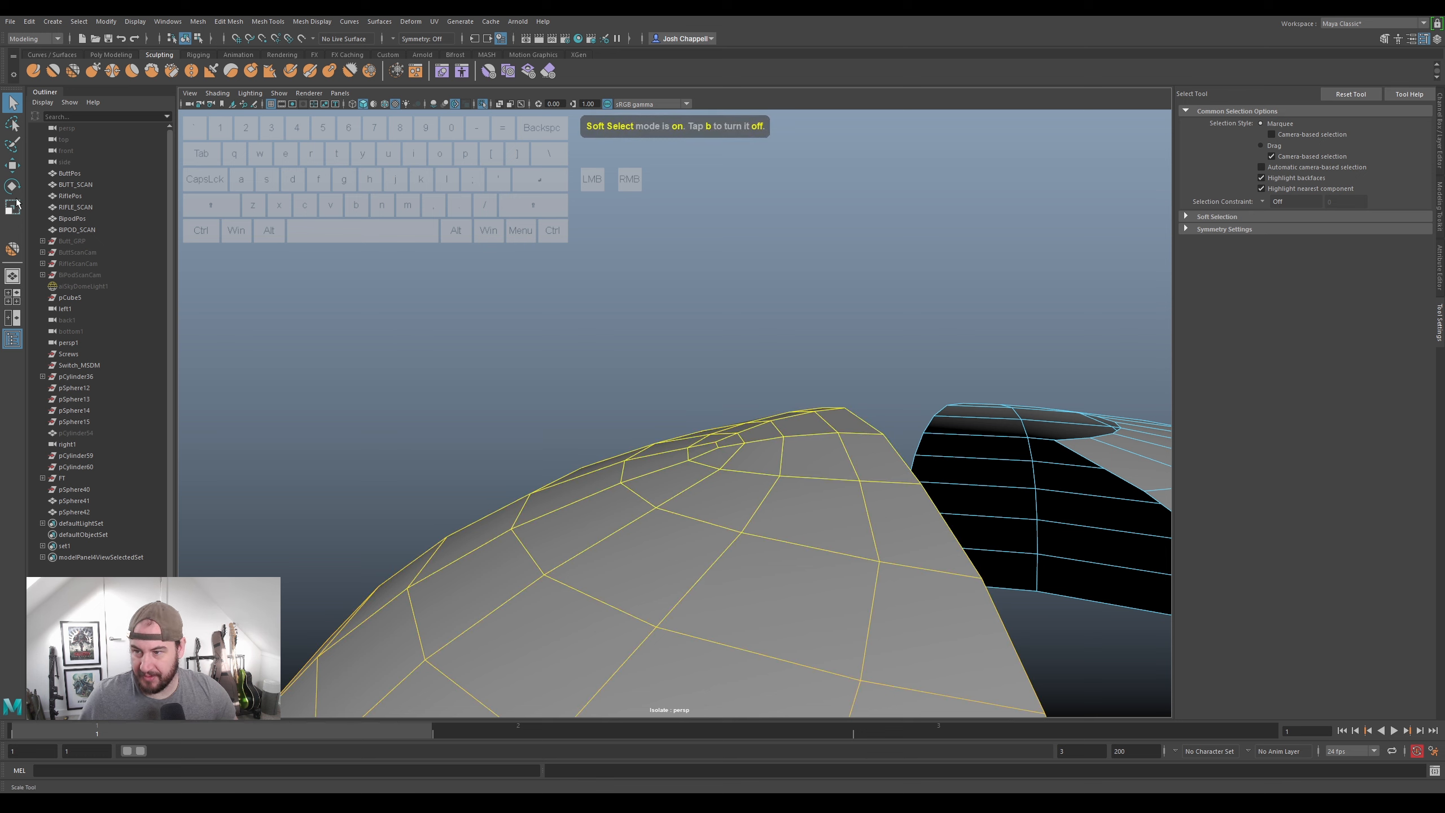
pyautogui.click(13, 165)
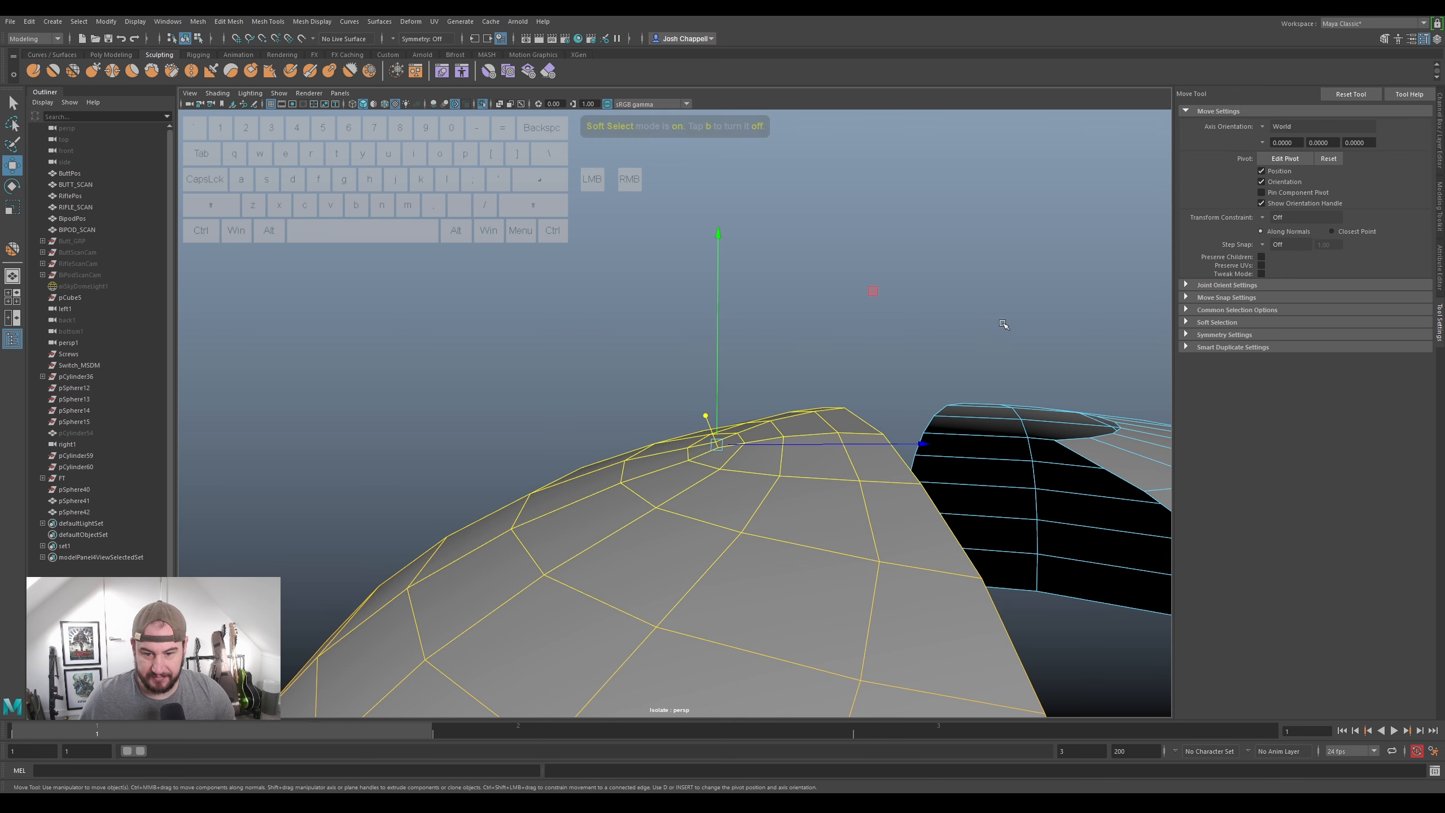
pyautogui.click(1190, 322)
pyautogui.click(1287, 361)
pyautogui.write('0.5')
pyautogui.press('Return')
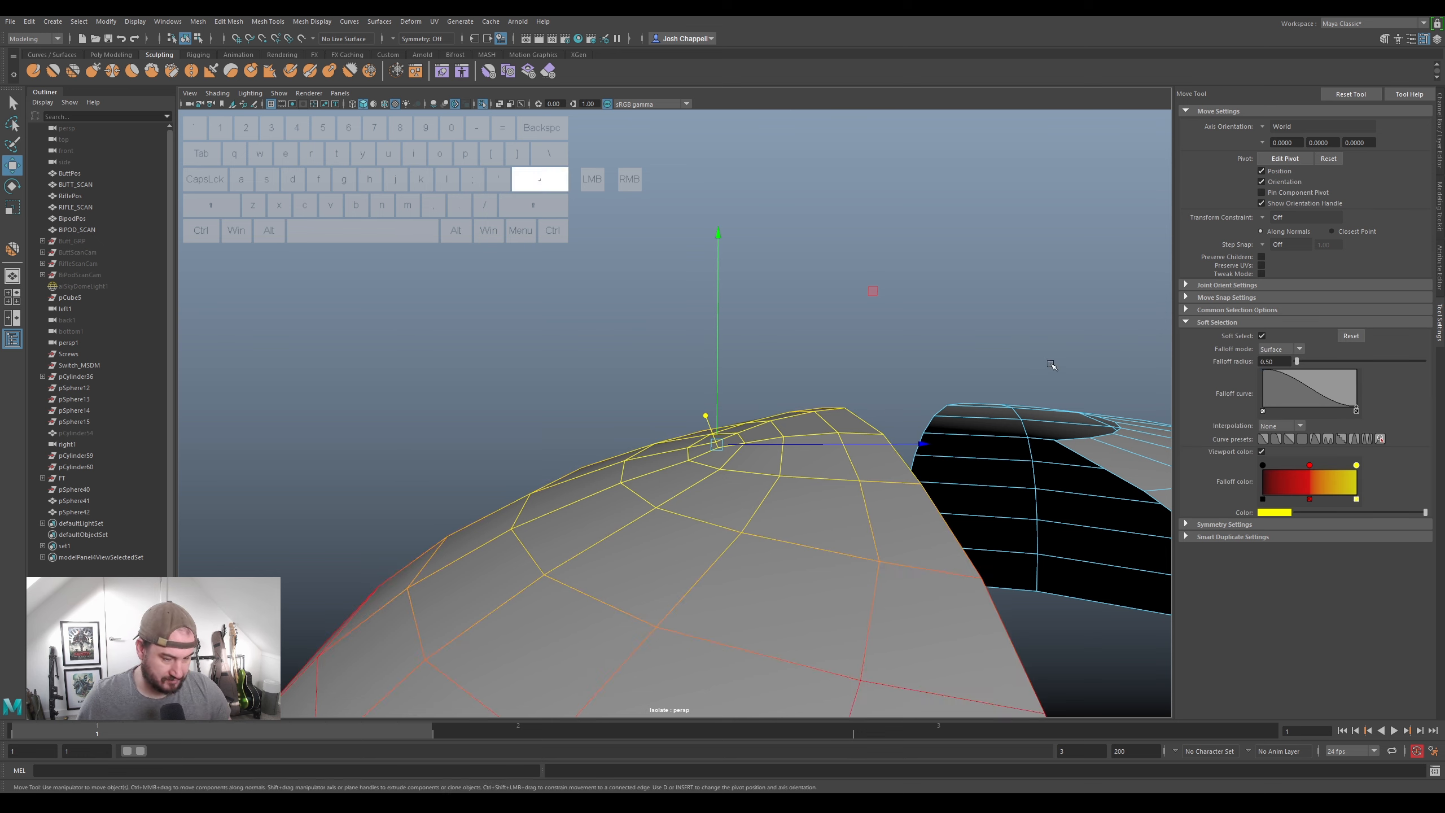
pyautogui.write('0.1')
pyautogui.press('Return')
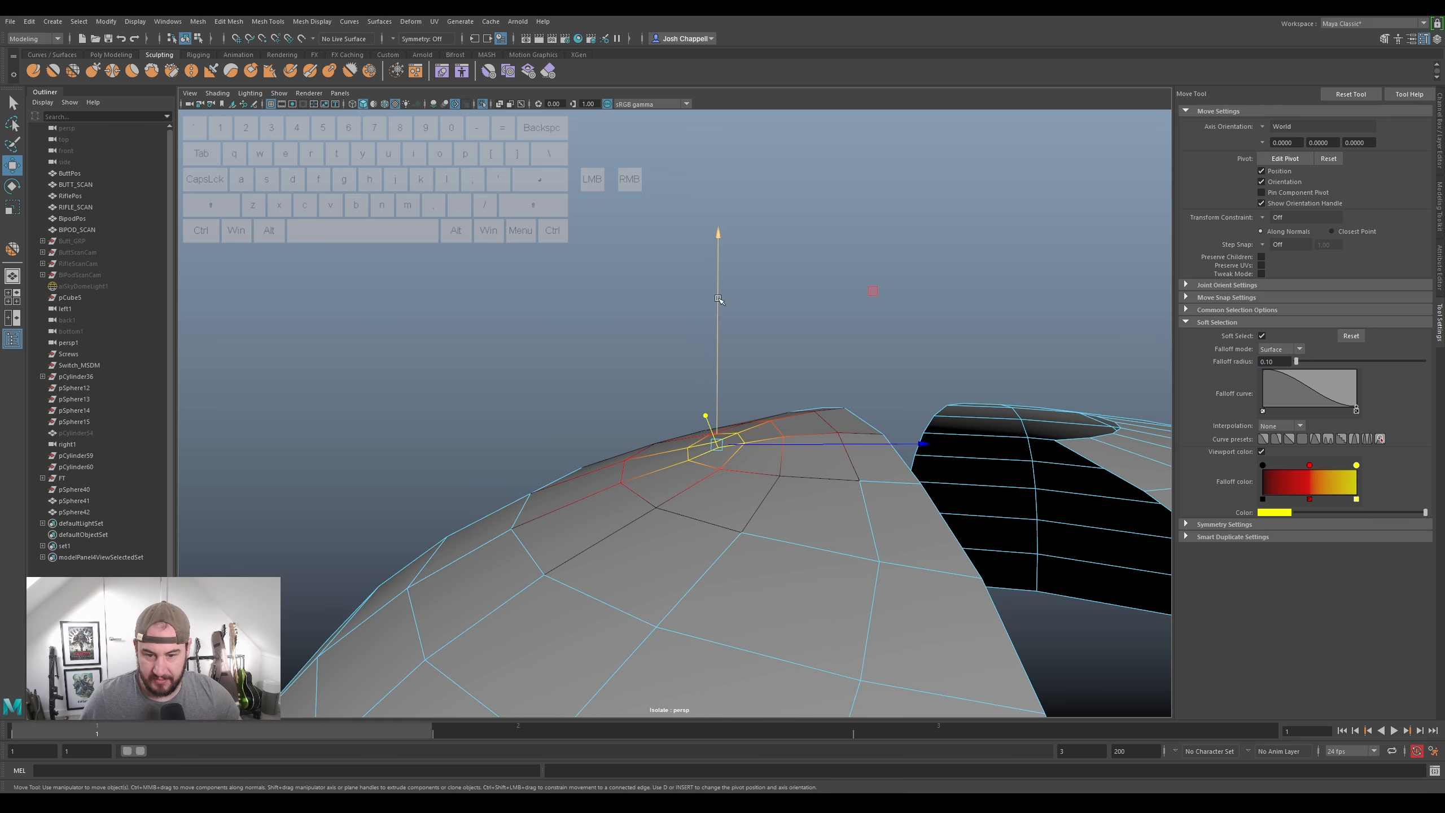
# - Raise the soft-selected crown edges slightly along world Y and return to object selection
pyautogui.moveTo(719, 339); pyautogui.dragTo(717, 335)
pyautogui.moveTo(744, 389)
pyautogui.keyDown('alt'); pyautogui.mouseDown()
pyautogui.moveTo(749, 377)
pyautogui.moveTo(718, 387)
pyautogui.mouseUp(); pyautogui.keyUp('alt')
pyautogui.moveTo(718, 387)
pyautogui.keyDown('alt'); pyautogui.mouseDown()
pyautogui.moveTo(863, 402)
pyautogui.moveTo(707, 412)
pyautogui.mouseUp(); pyautogui.keyUp('alt')
pyautogui.moveTo(647, 432); pyautogui.dragTo(703, 410, button='right')
pyautogui.click(748, 402)
pyautogui.keyDown('alt'); pyautogui.moveTo(801, 408); pyautogui.dragTo(697, 422); pyautogui.keyUp('alt')
pyautogui.click(693, 428)
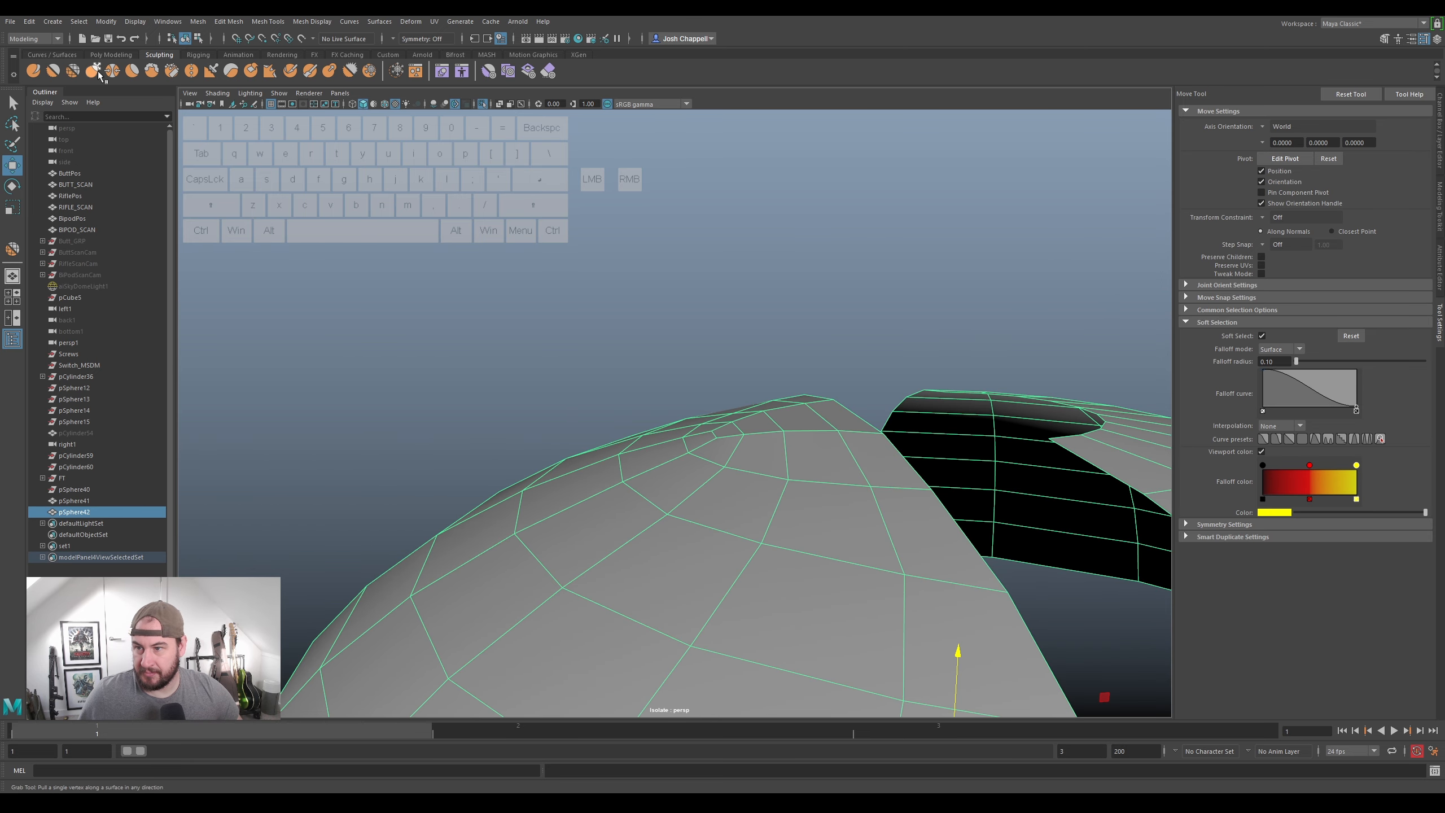
# - Even out the bumps around the upper half's crown with the Smooth sculpting brush
pyautogui.click(58, 70)
pyautogui.moveTo(767, 432)
pyautogui.keyDown('alt'); pyautogui.mouseDown()
pyautogui.moveTo(747, 458)
pyautogui.moveTo(765, 416)
pyautogui.mouseUp(); pyautogui.keyUp('alt')
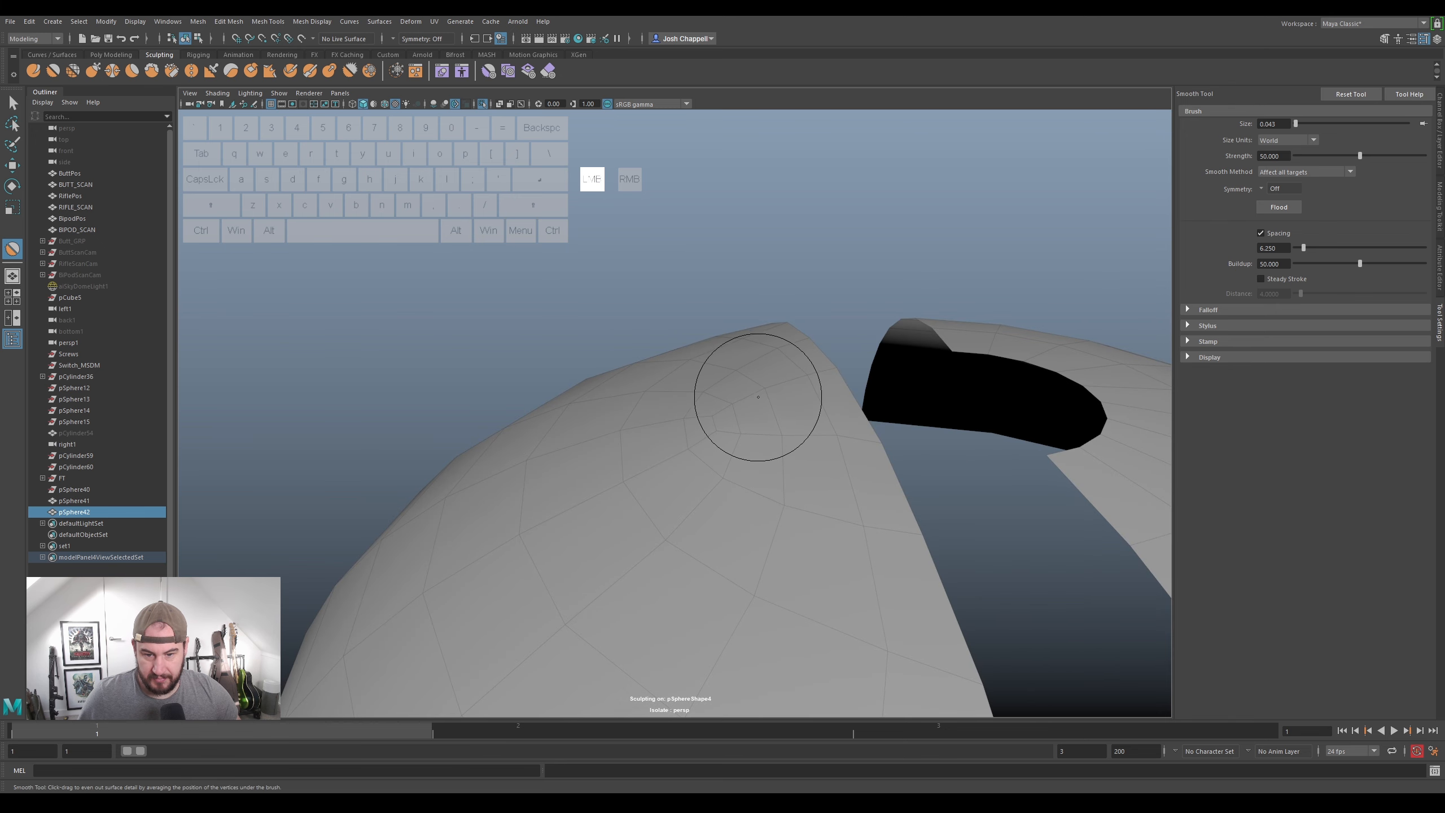
pyautogui.keyDown('alt'); pyautogui.moveTo(720, 511); pyautogui.dragTo(724, 443); pyautogui.keyUp('alt')
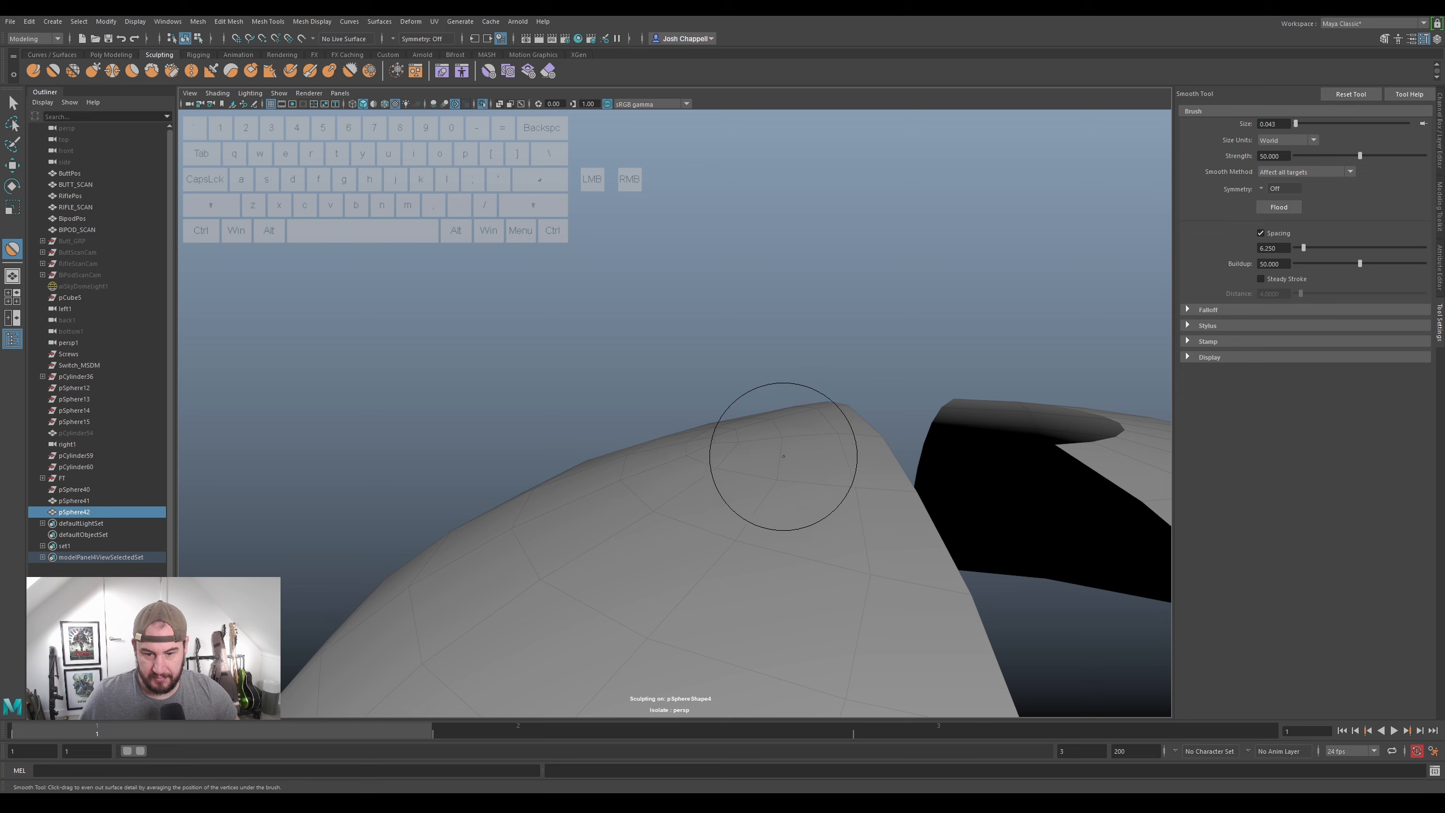
pyautogui.moveTo(632, 458)
pyautogui.keyDown('alt'); pyautogui.mouseDown()
pyautogui.moveTo(757, 539)
pyautogui.moveTo(639, 396)
pyautogui.mouseUp(); pyautogui.keyUp('alt')
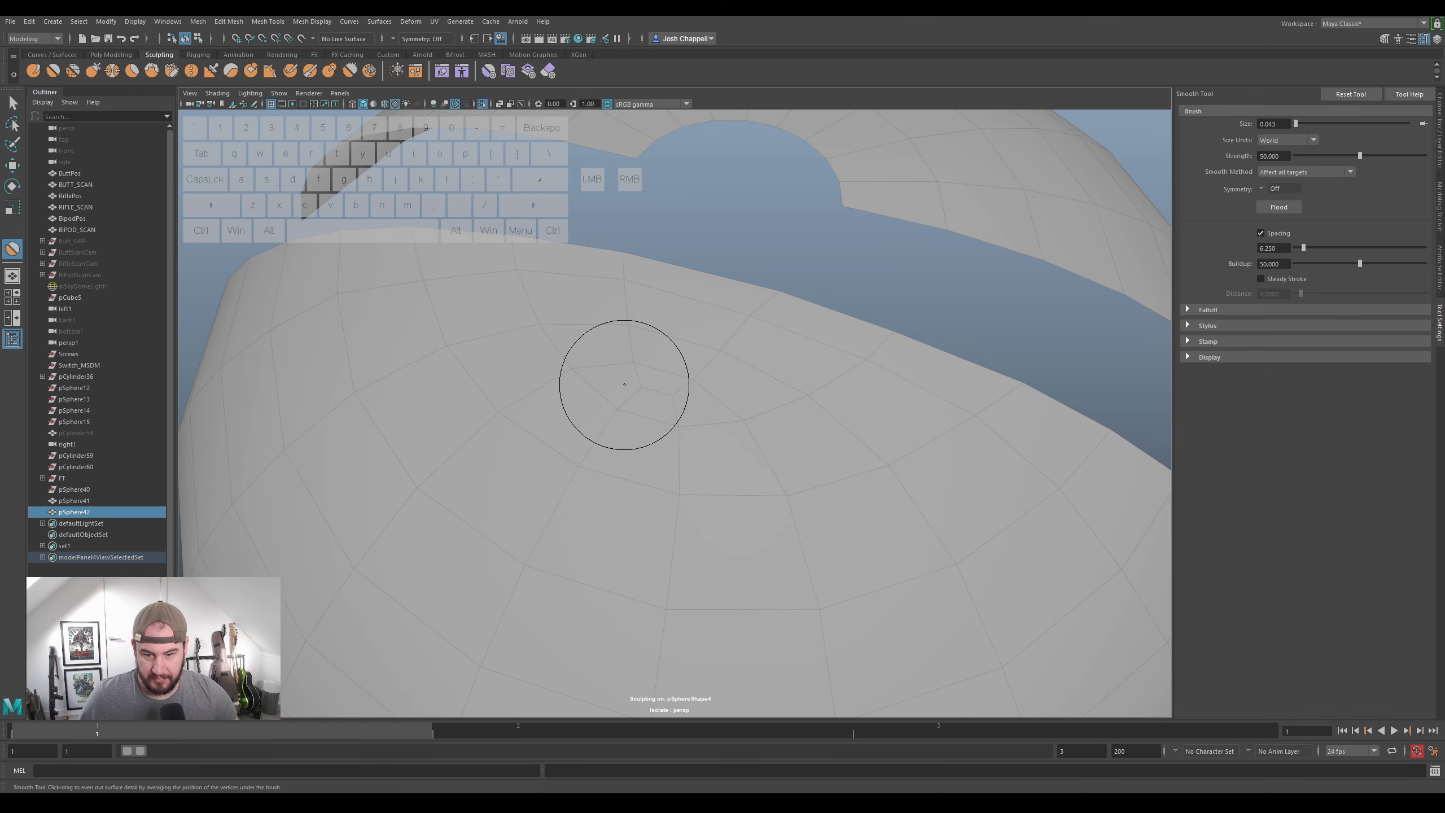
pyautogui.scroll(-5, 865, 464)
pyautogui.keyDown('alt'); pyautogui.moveTo(864, 464); pyautogui.dragTo(760, 472); pyautogui.keyUp('alt')
pyautogui.click(12, 103)
# - Try to bridge the lowest border edges at both ends of the upper half's slot side
pyautogui.keyDown('alt'); pyautogui.moveTo(573, 310); pyautogui.dragTo(652, 415); pyautogui.keyUp('alt')
pyautogui.moveTo(722, 214); pyautogui.dragTo(724, 186, button='right')
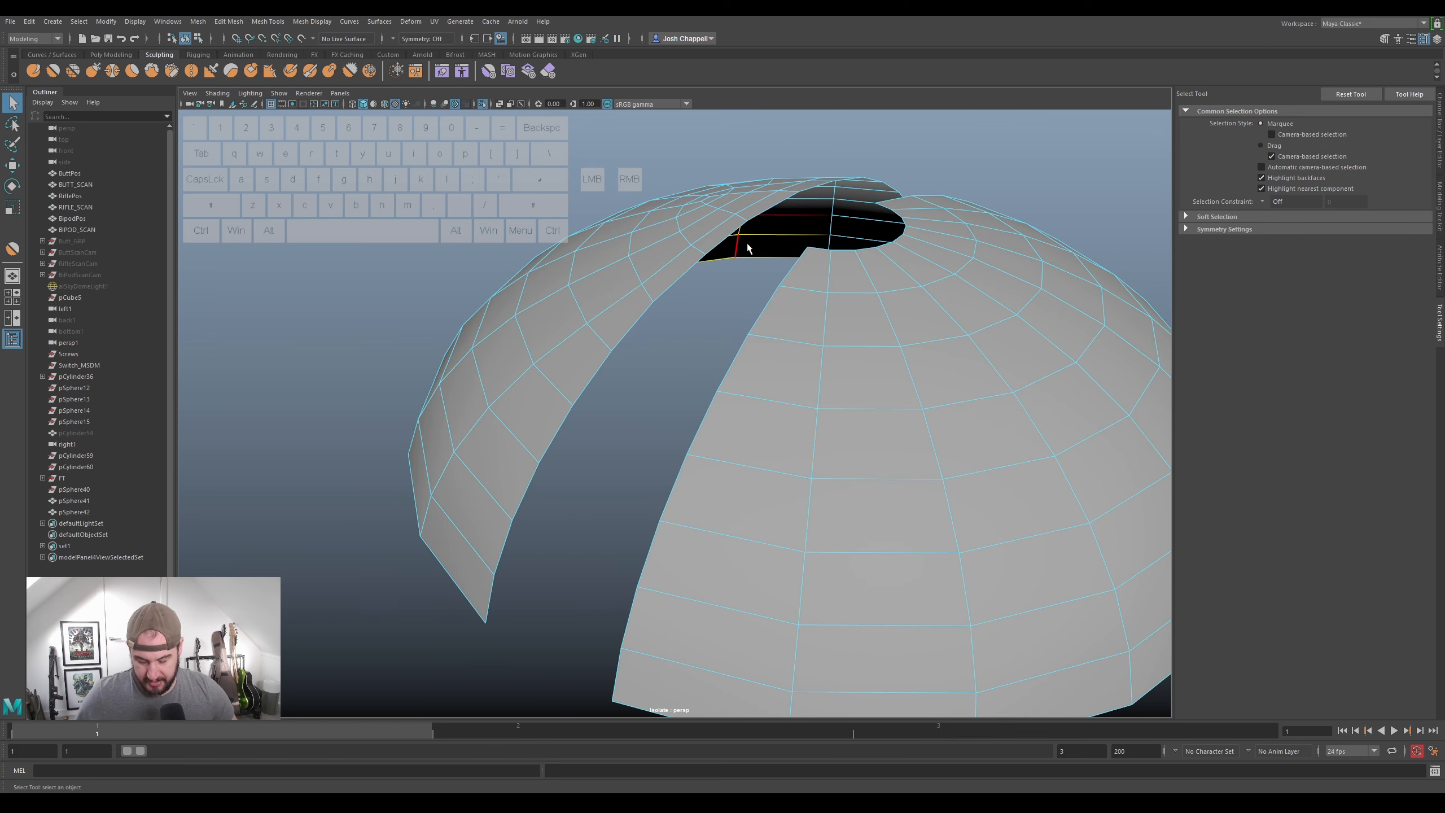
pyautogui.keyDown('alt'); pyautogui.moveTo(744, 246); pyautogui.dragTo(725, 409); pyautogui.keyUp('alt')
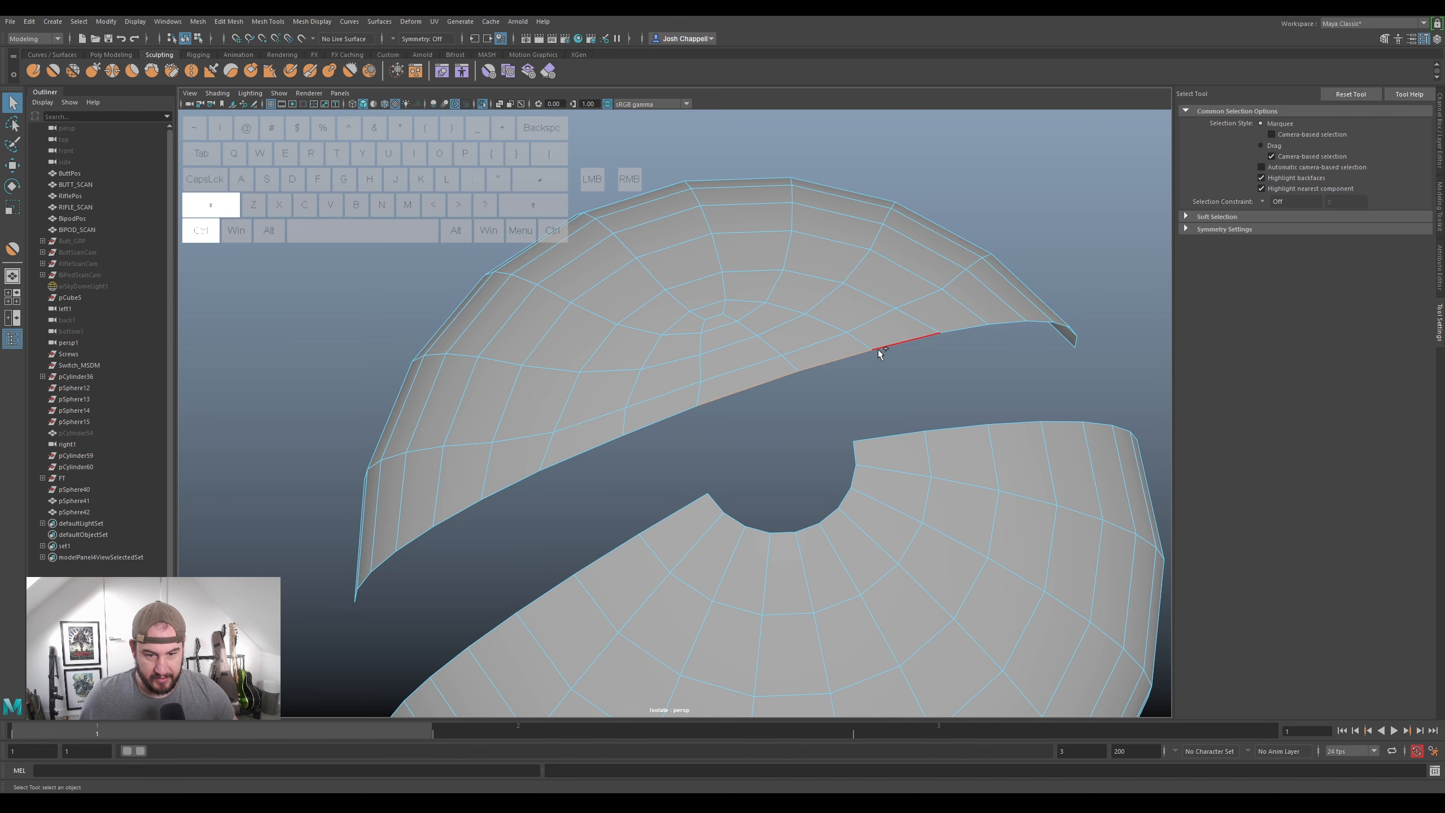
pyautogui.keyDown('alt'); pyautogui.moveTo(1024, 377); pyautogui.dragTo(893, 321); pyautogui.keyUp('alt')
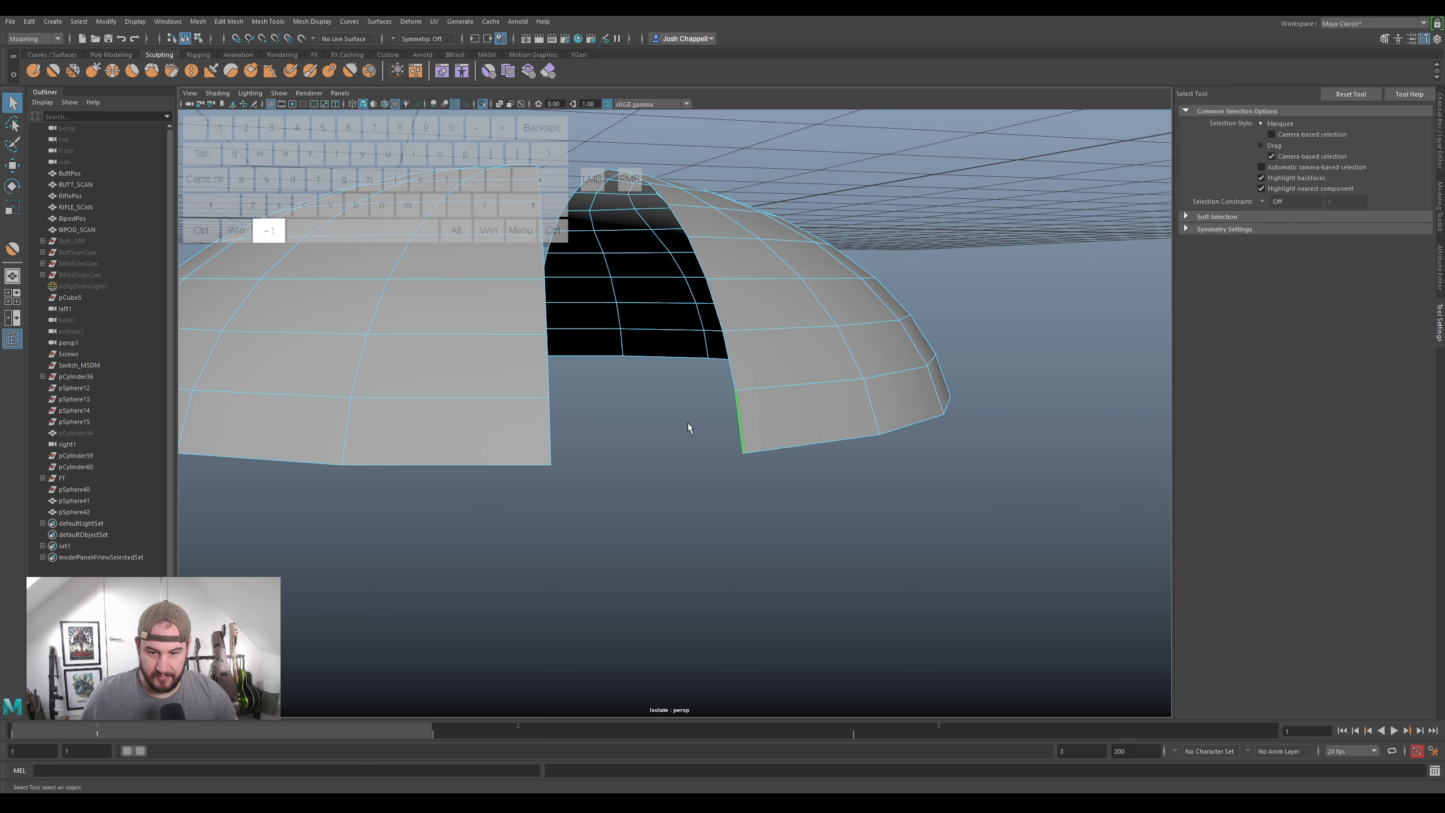
pyautogui.keyDown('alt'); pyautogui.moveTo(607, 364); pyautogui.dragTo(564, 315); pyautogui.keyUp('alt')
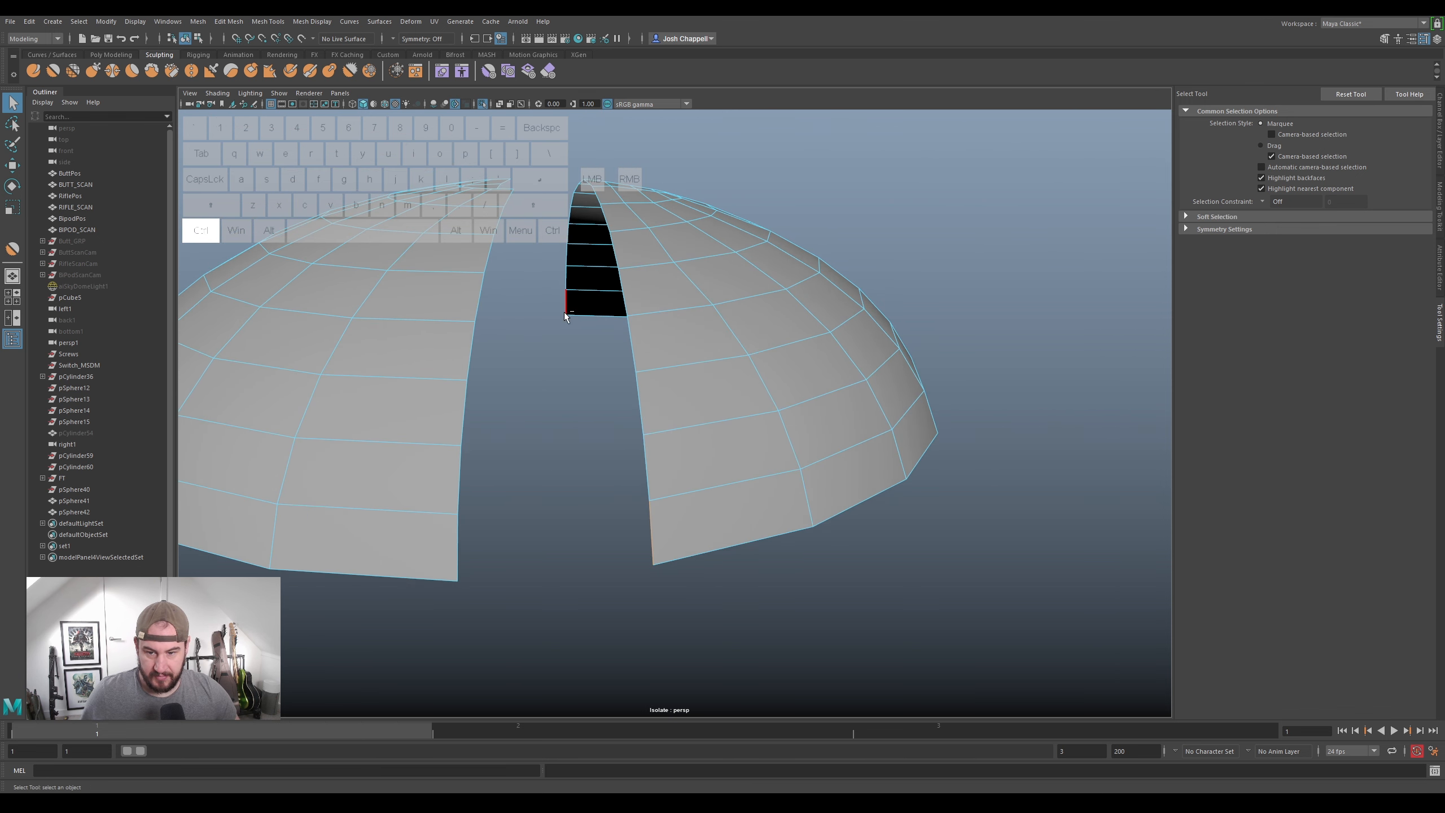
pyautogui.keyDown('alt'); pyautogui.moveTo(768, 346); pyautogui.dragTo(736, 348); pyautogui.keyUp('alt')
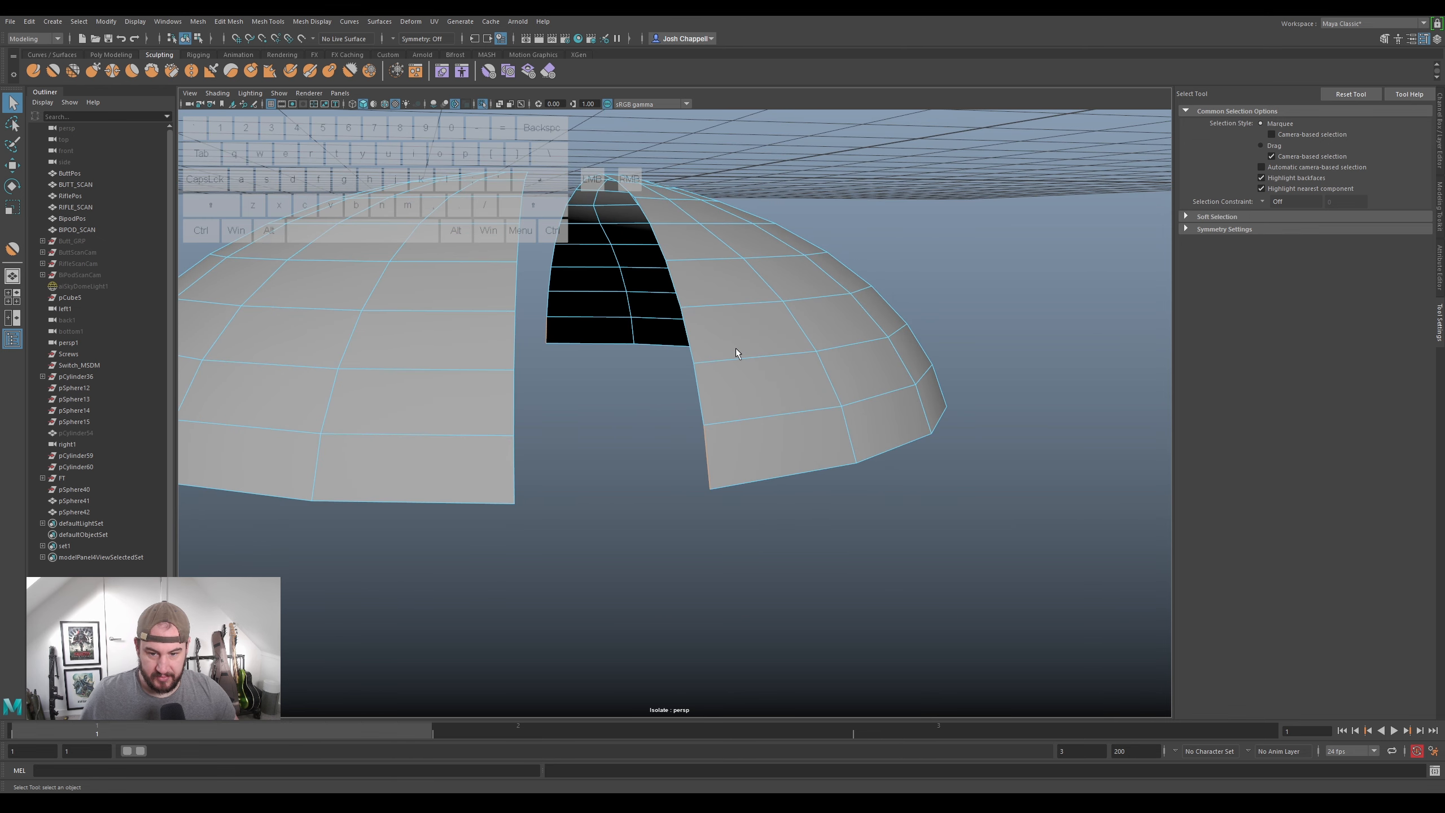
pyautogui.click(1437, 207)
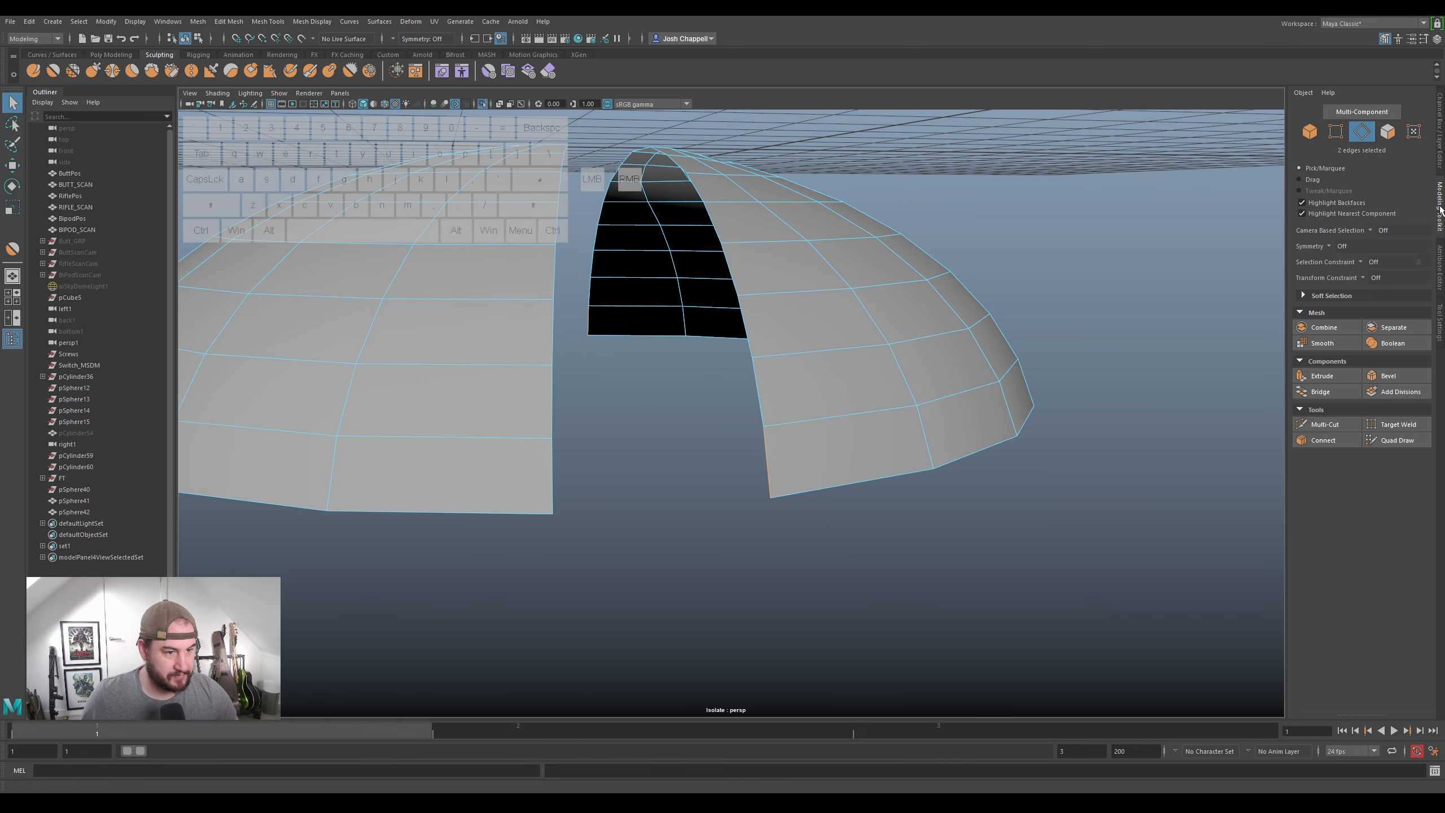
pyautogui.click(1320, 392)
pyautogui.keyDown('alt'); pyautogui.moveTo(658, 323); pyautogui.dragTo(677, 323); pyautogui.keyUp('alt')
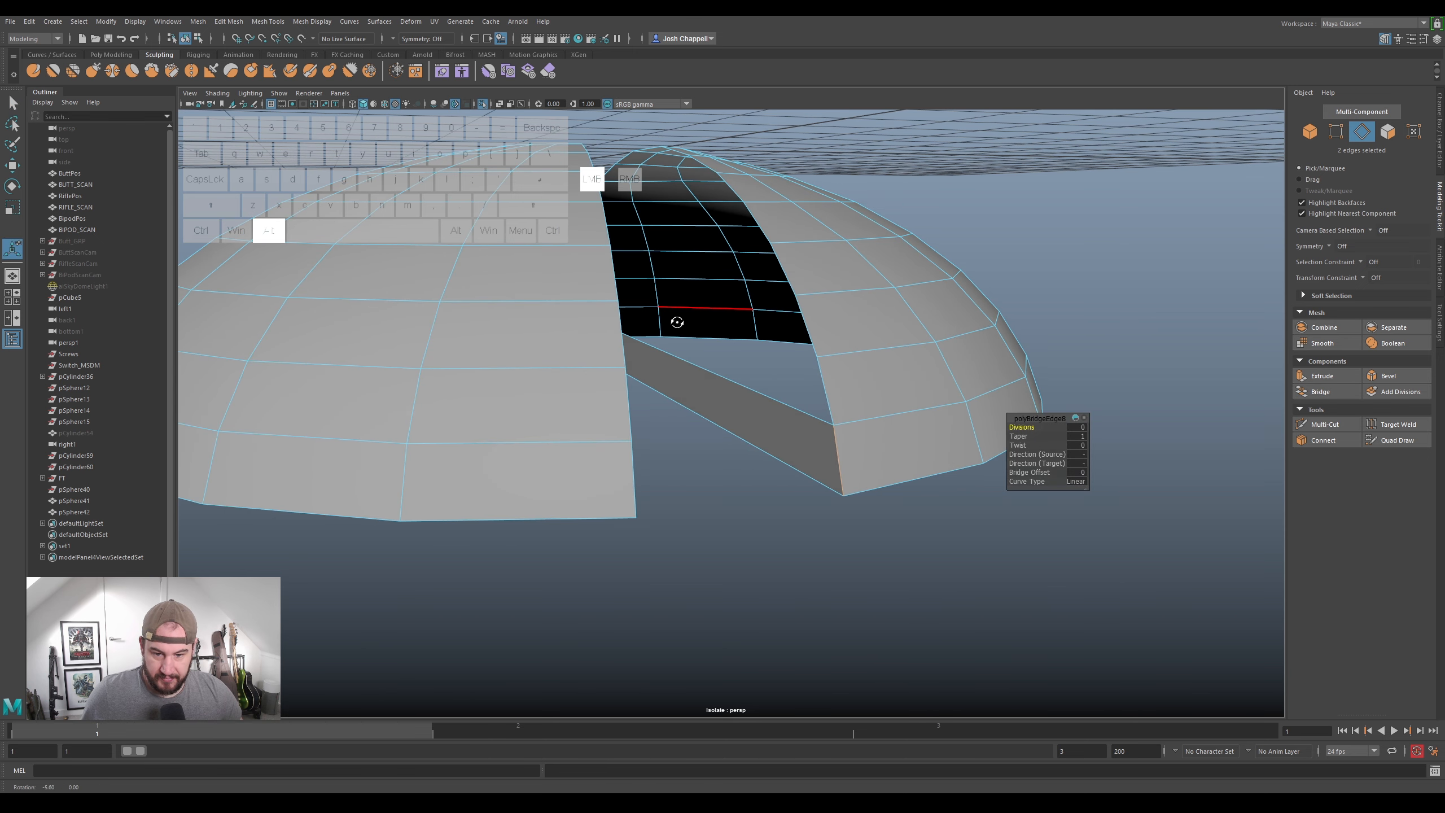
# - Try extruding the upper half's slot border edges above the bridge, then undo the extrusion and the bridge
pyautogui.doubleClick(820, 375)
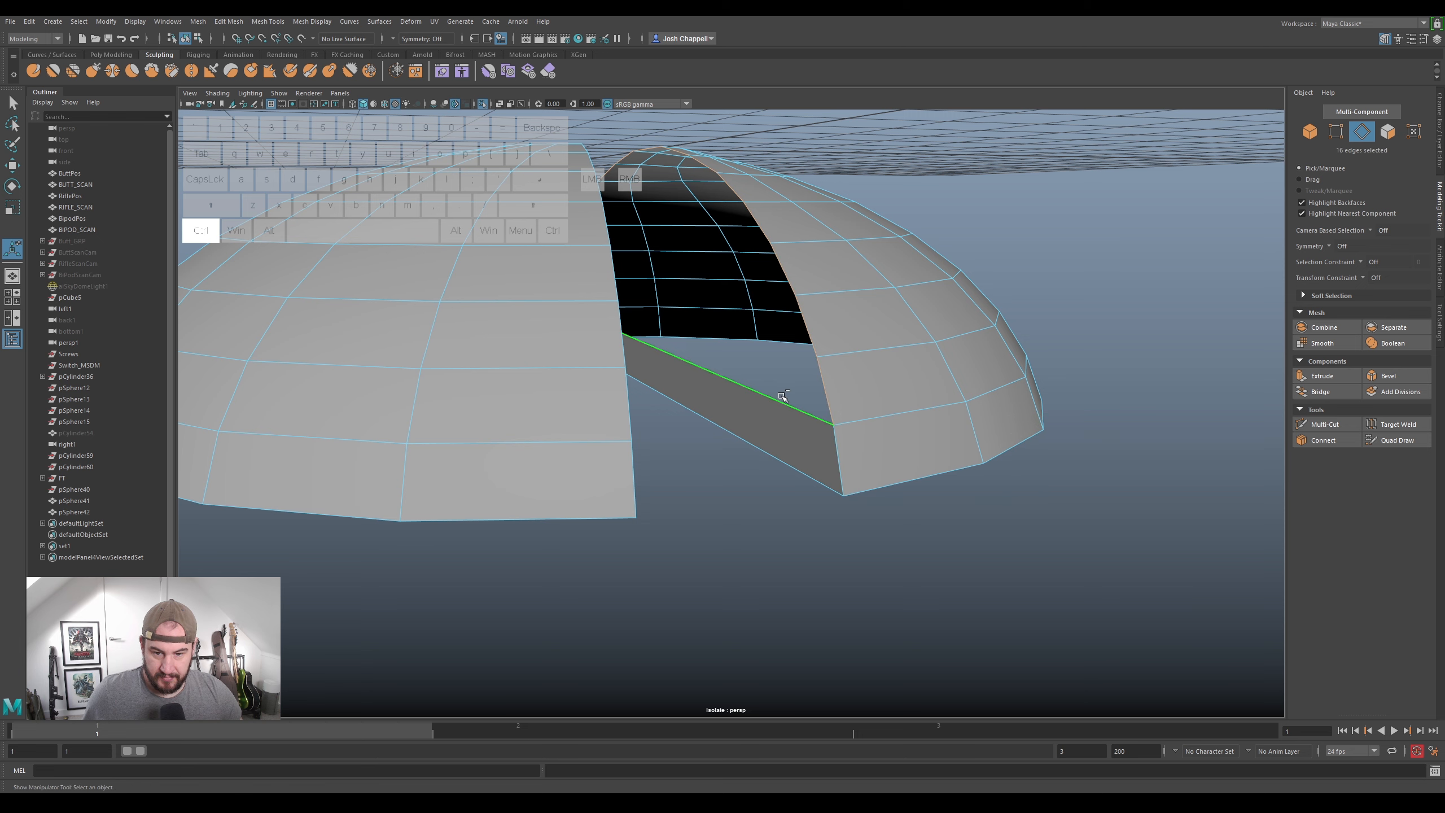
pyautogui.hotkey('ctrl', 'e')
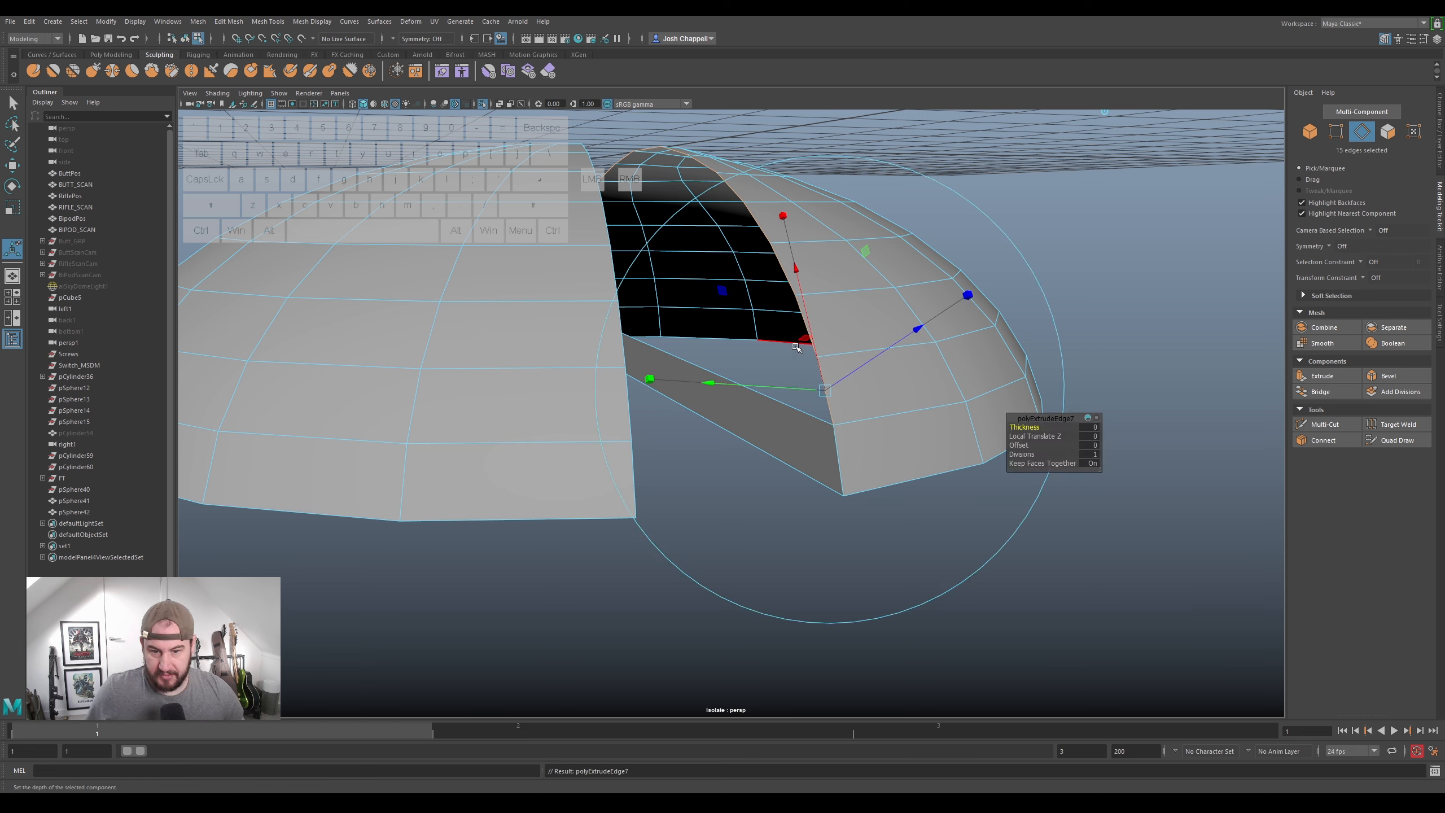
pyautogui.moveTo(876, 357); pyautogui.dragTo(845, 364)
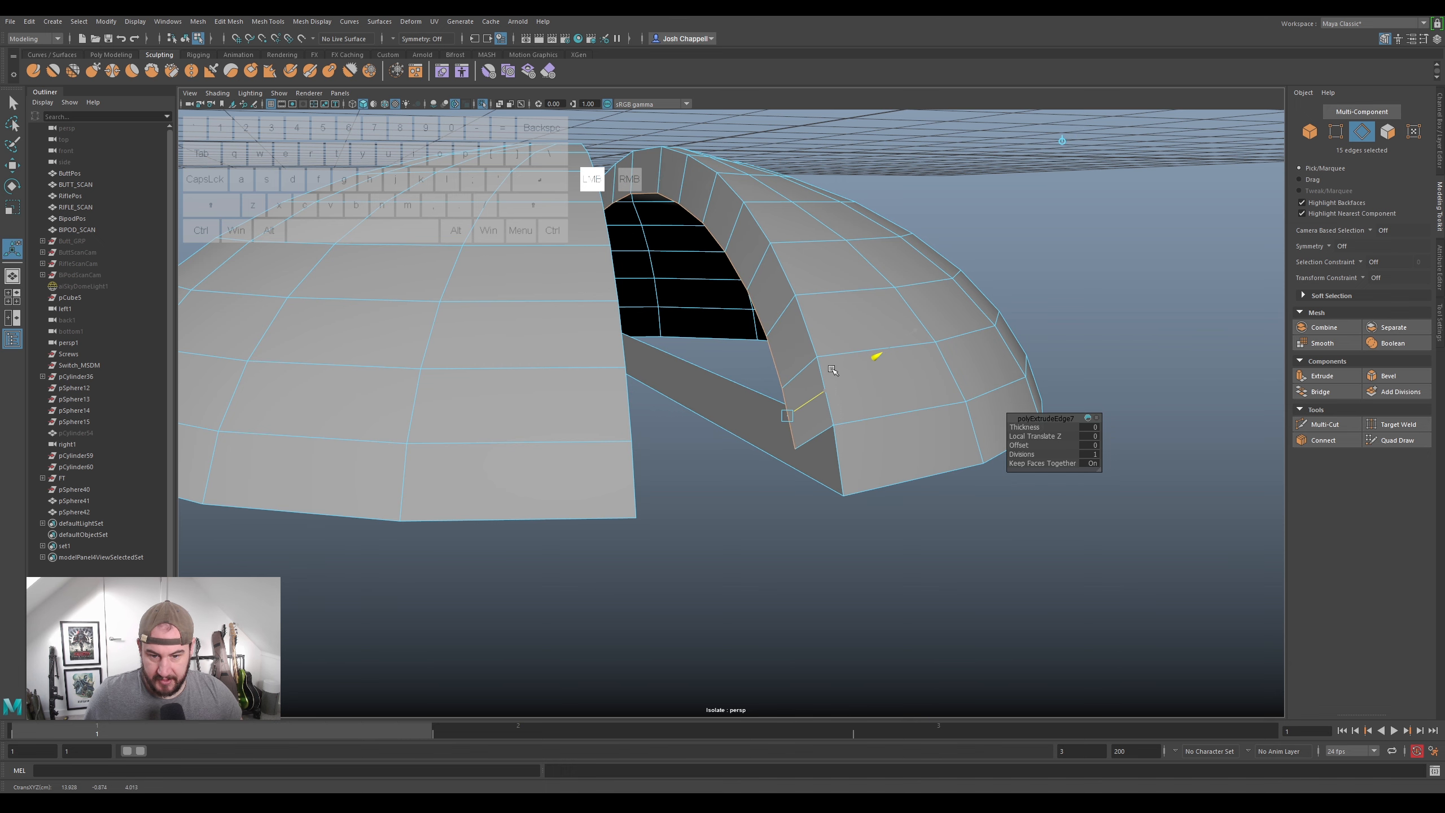
pyautogui.keyDown('alt'); pyautogui.moveTo(832, 370); pyautogui.dragTo(845, 411); pyautogui.keyUp('alt')
pyautogui.hotkey('ctrl', 'z')
pyautogui.hotkey('ctrl', 'z')
pyautogui.hotkey('ctrl', 'z')
pyautogui.hotkey('ctrl', 'z')
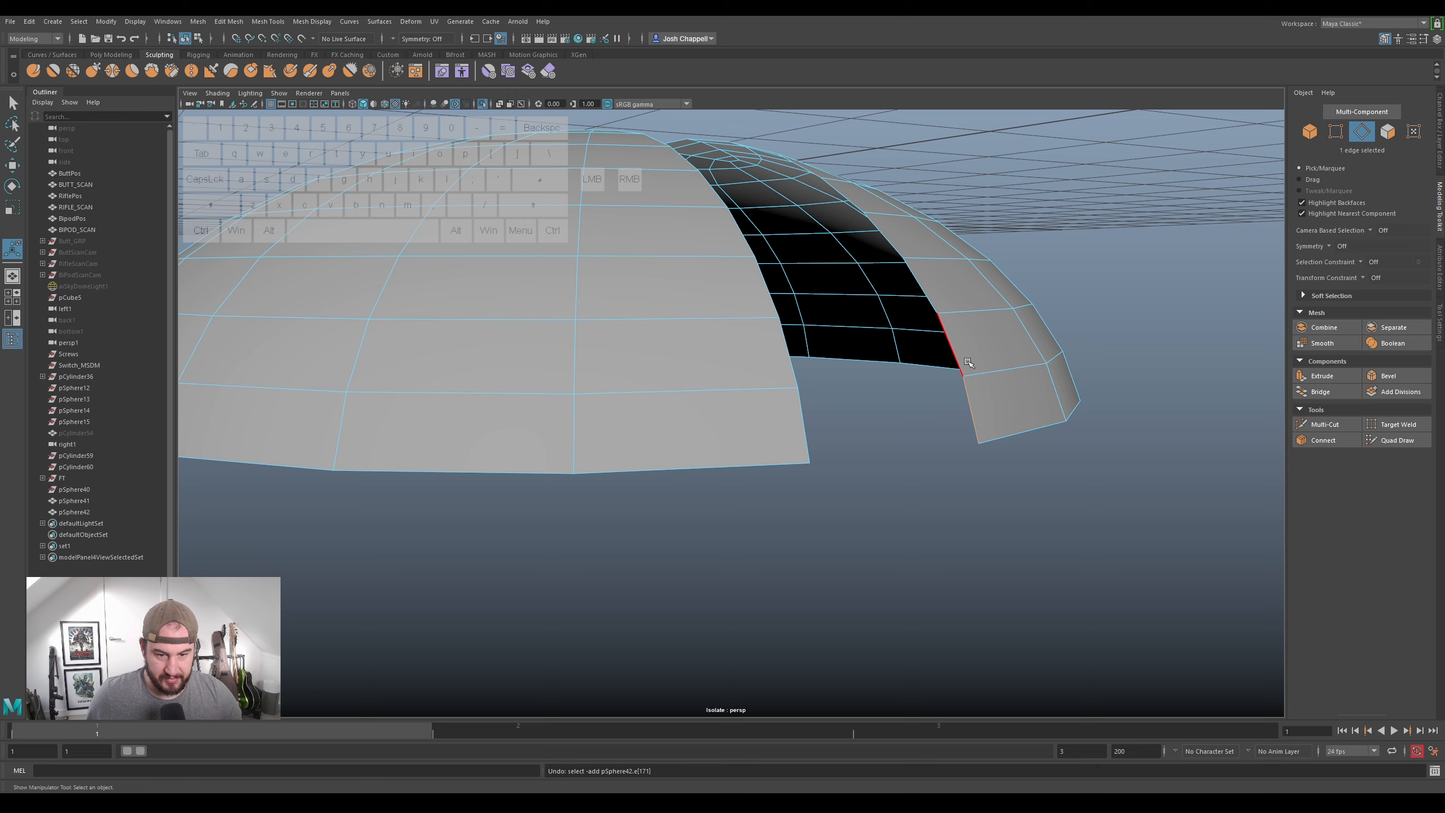
# - Extrude the upper half's full slot-side border of 17 edges inward to form the slot wall
pyautogui.keyDown('alt'); pyautogui.moveTo(1038, 431); pyautogui.dragTo(1029, 342); pyautogui.keyUp('alt')
pyautogui.moveTo(711, 529)
pyautogui.keyDown('ctrl'); pyautogui.mouseDown()
pyautogui.moveTo(757, 539)
pyautogui.moveTo(717, 535)
pyautogui.mouseUp(); pyautogui.keyUp('ctrl')
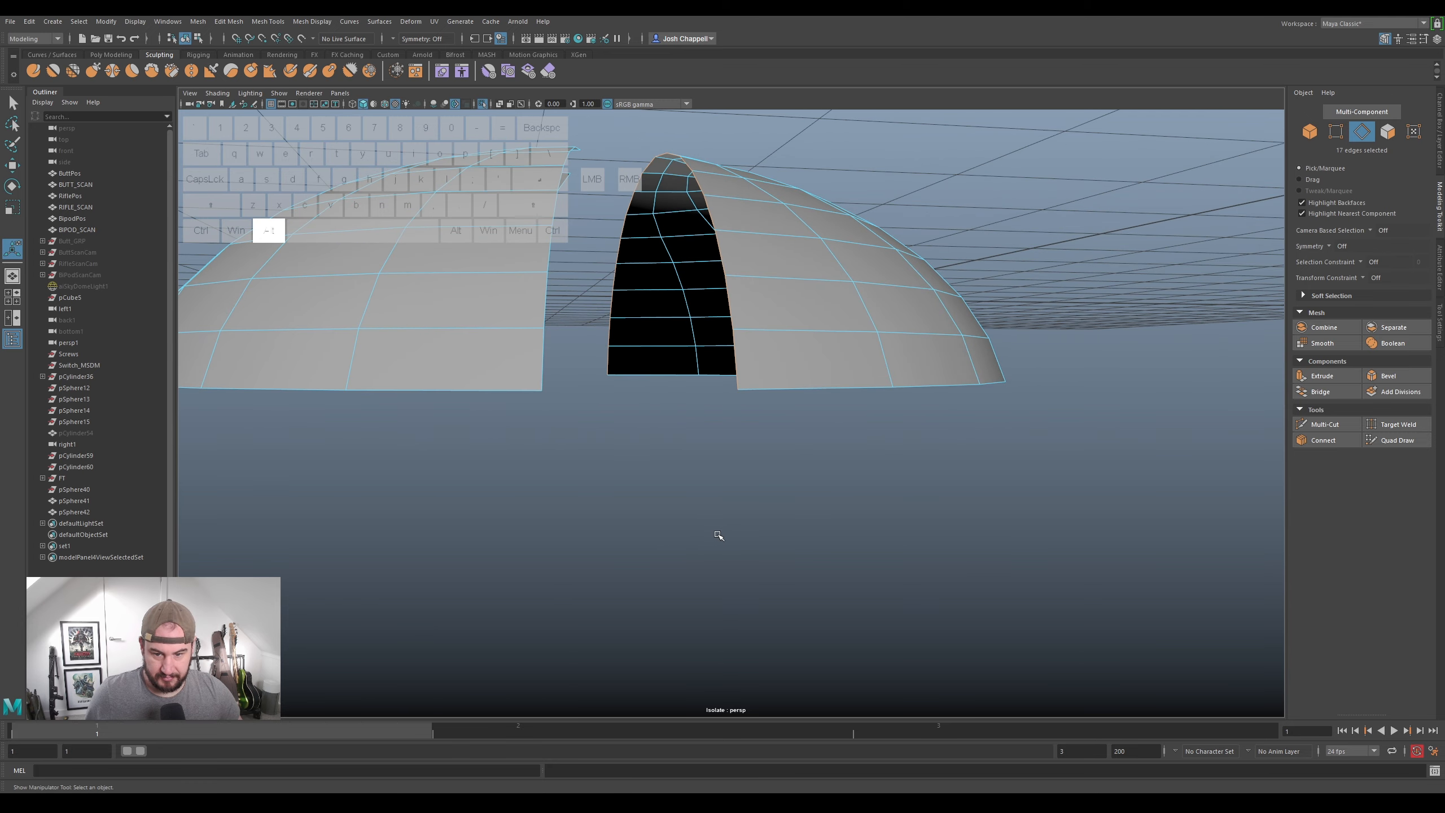
pyautogui.hotkey('ctrl', 'e')
pyautogui.keyDown('alt'); pyautogui.moveTo(819, 389); pyautogui.dragTo(731, 434); pyautogui.keyUp('alt')
# - Move the slot wall's two lowest inner corner vertices up along Y, snapping them to the dome's lower border height
pyautogui.moveTo(709, 428); pyautogui.dragTo(699, 432, button='right')
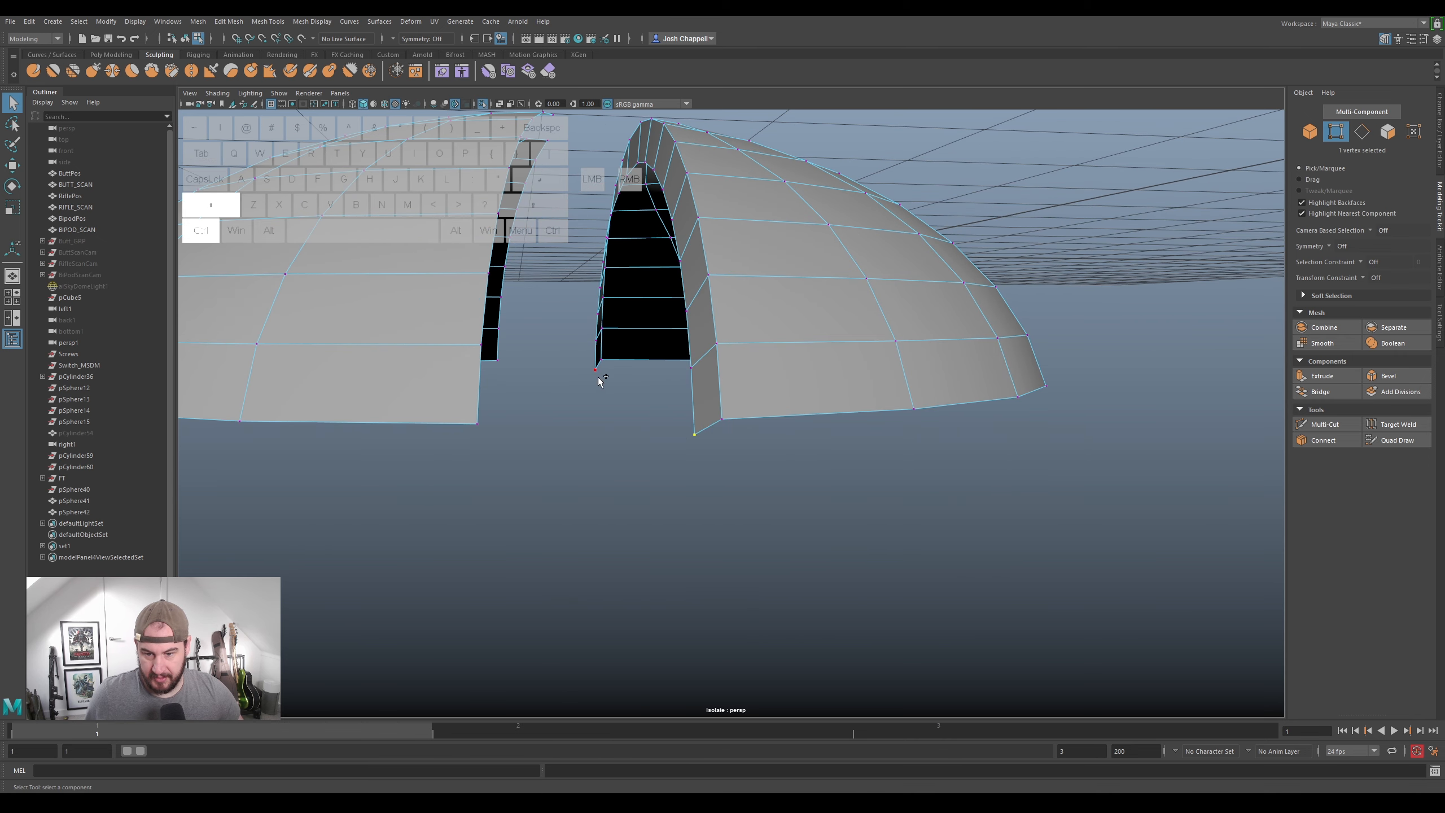
pyautogui.keyDown('shift'); pyautogui.click(606, 361); pyautogui.keyUp('shift')
pyautogui.keyDown('alt'); pyautogui.moveTo(601, 358); pyautogui.dragTo(824, 411); pyautogui.keyUp('alt')
pyautogui.keyDown('alt'); pyautogui.moveTo(650, 451); pyautogui.dragTo(754, 432); pyautogui.keyUp('alt')
pyautogui.keyDown('alt'); pyautogui.moveTo(847, 419); pyautogui.dragTo(637, 429); pyautogui.keyUp('alt')
pyautogui.keyDown('ctrl'); pyautogui.keyDown('shift'); pyautogui.click(711, 474); pyautogui.keyUp('shift'); pyautogui.keyUp('ctrl')
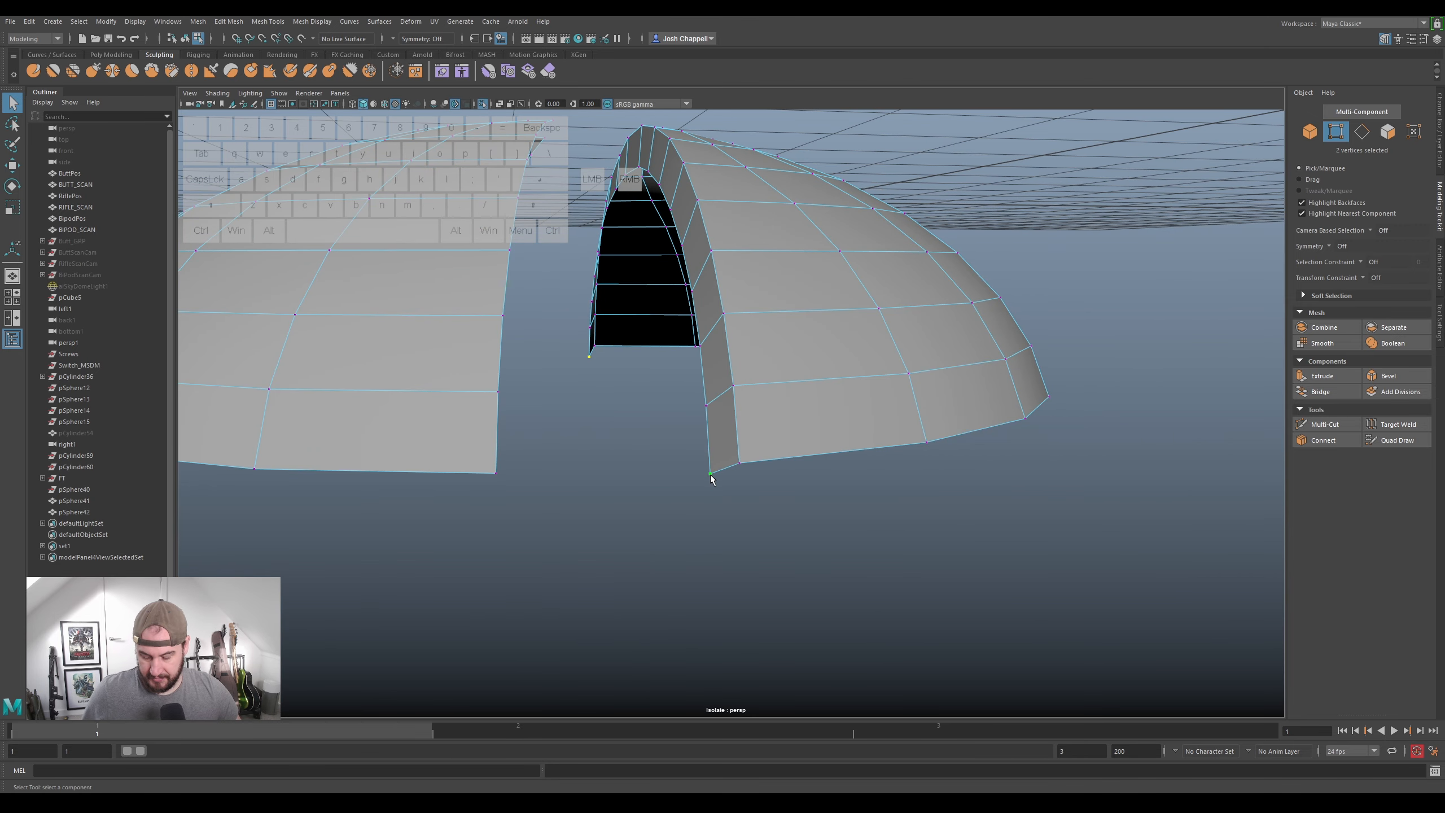
pyautogui.press('w')
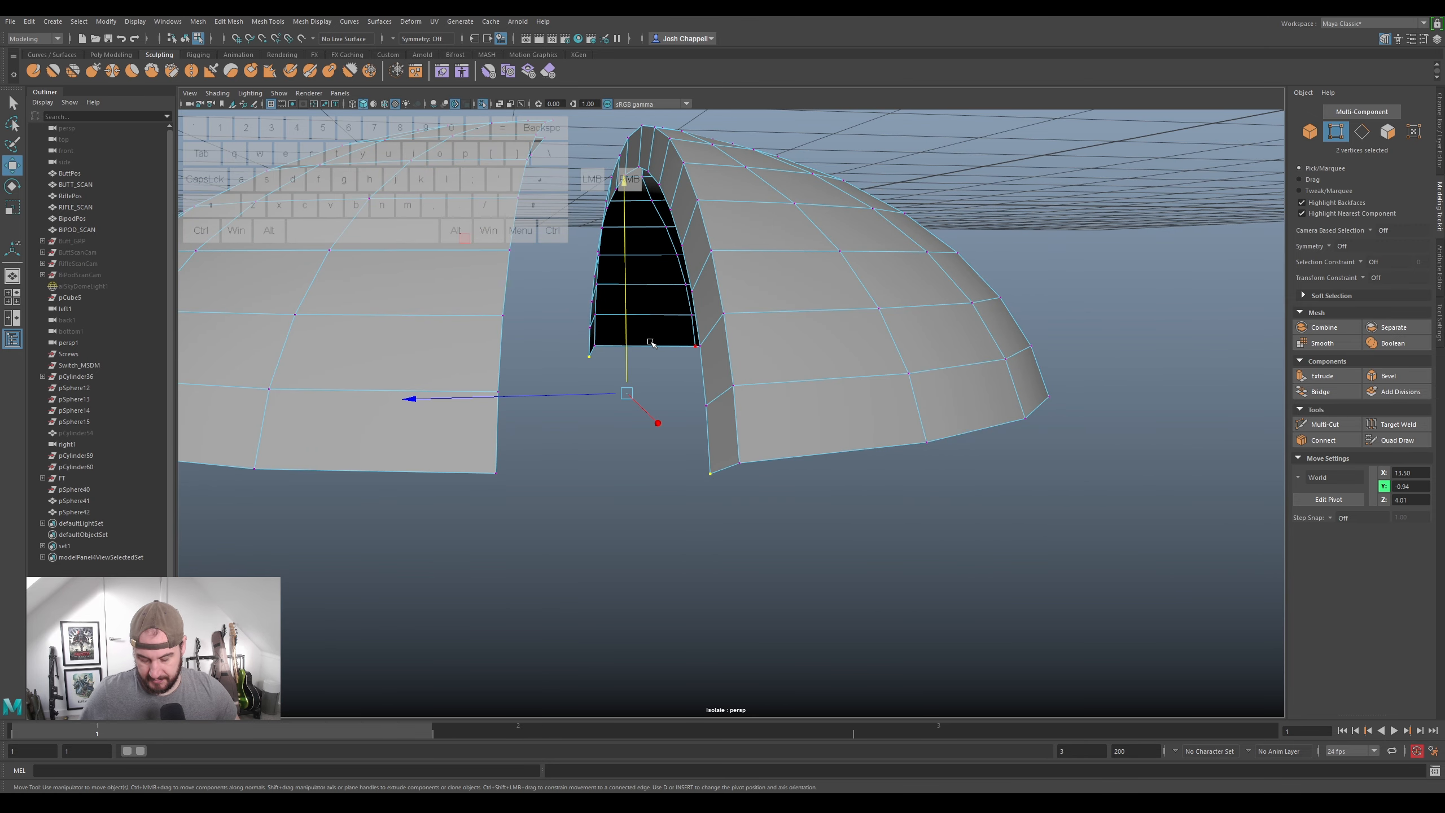
pyautogui.moveTo(626, 325); pyautogui.dragTo(593, 354)
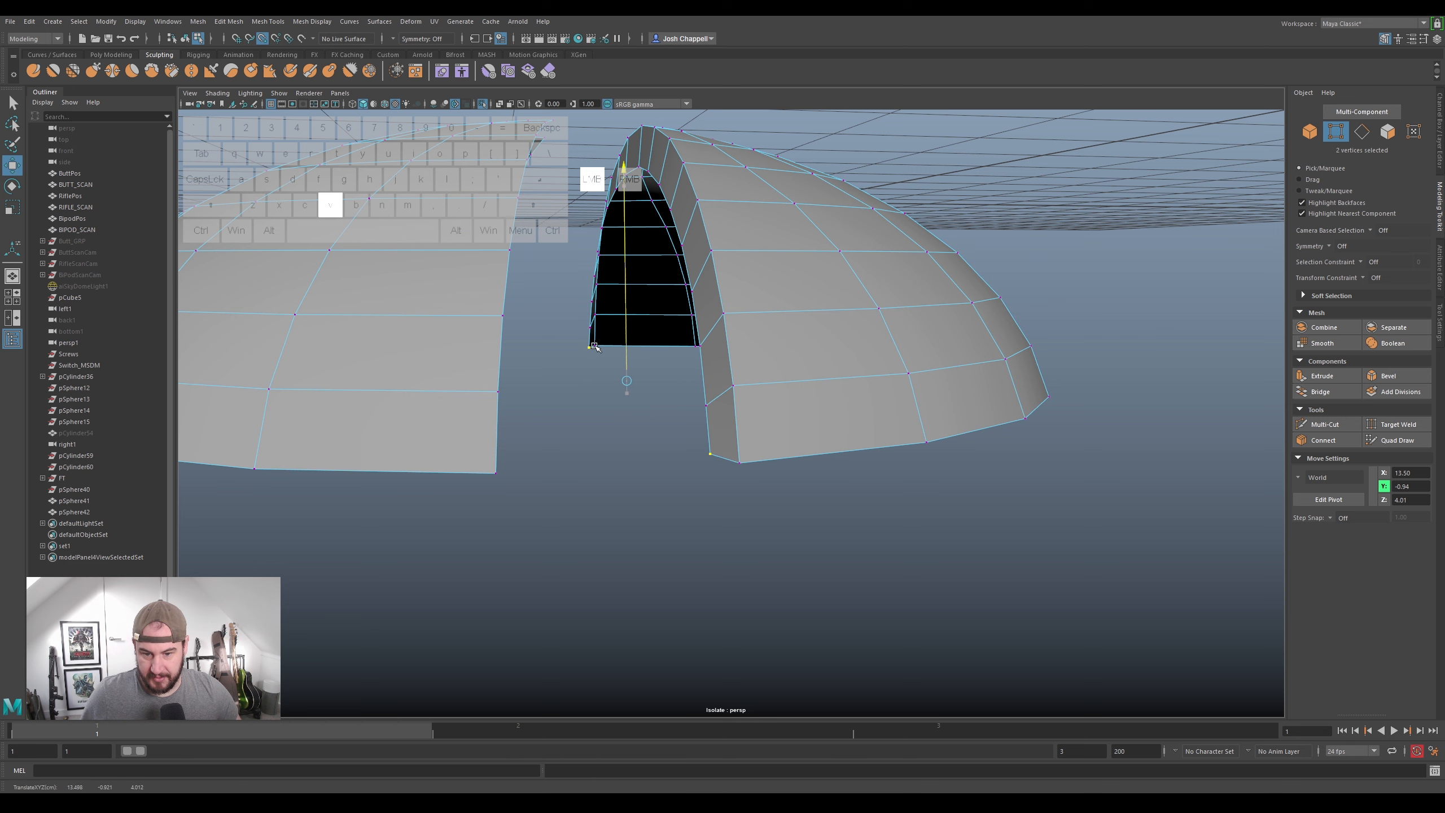
# - Scale the four bottom vertices at the slot wall's ends flat along Y and switch to edge selection
pyautogui.keyDown('ctrl'); pyautogui.keyDown('shift'); pyautogui.click(601, 347); pyautogui.keyUp('shift'); pyautogui.keyUp('ctrl')
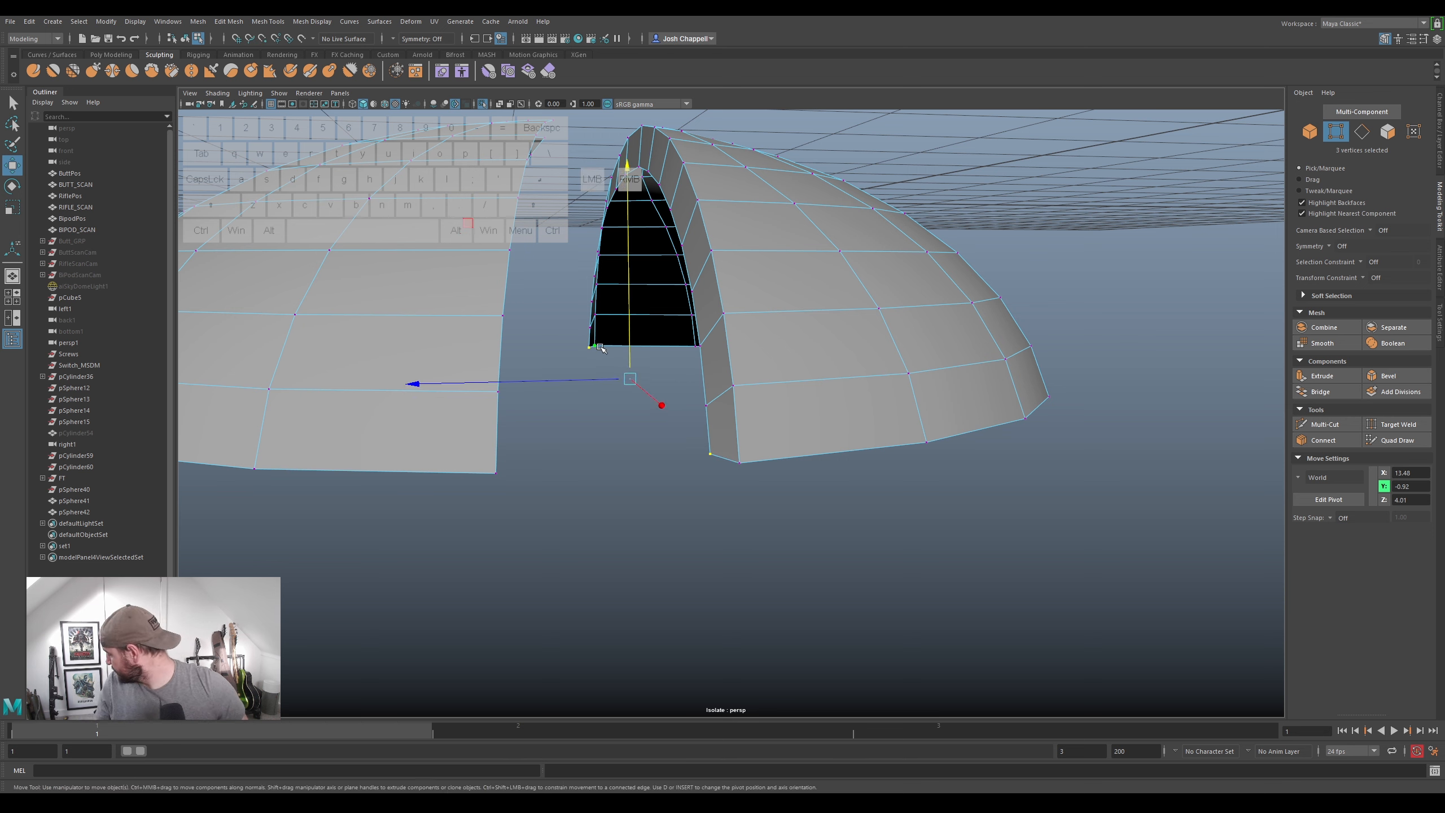
pyautogui.keyDown('ctrl'); pyautogui.keyDown('shift'); pyautogui.click(740, 462); pyautogui.keyUp('shift'); pyautogui.keyUp('ctrl')
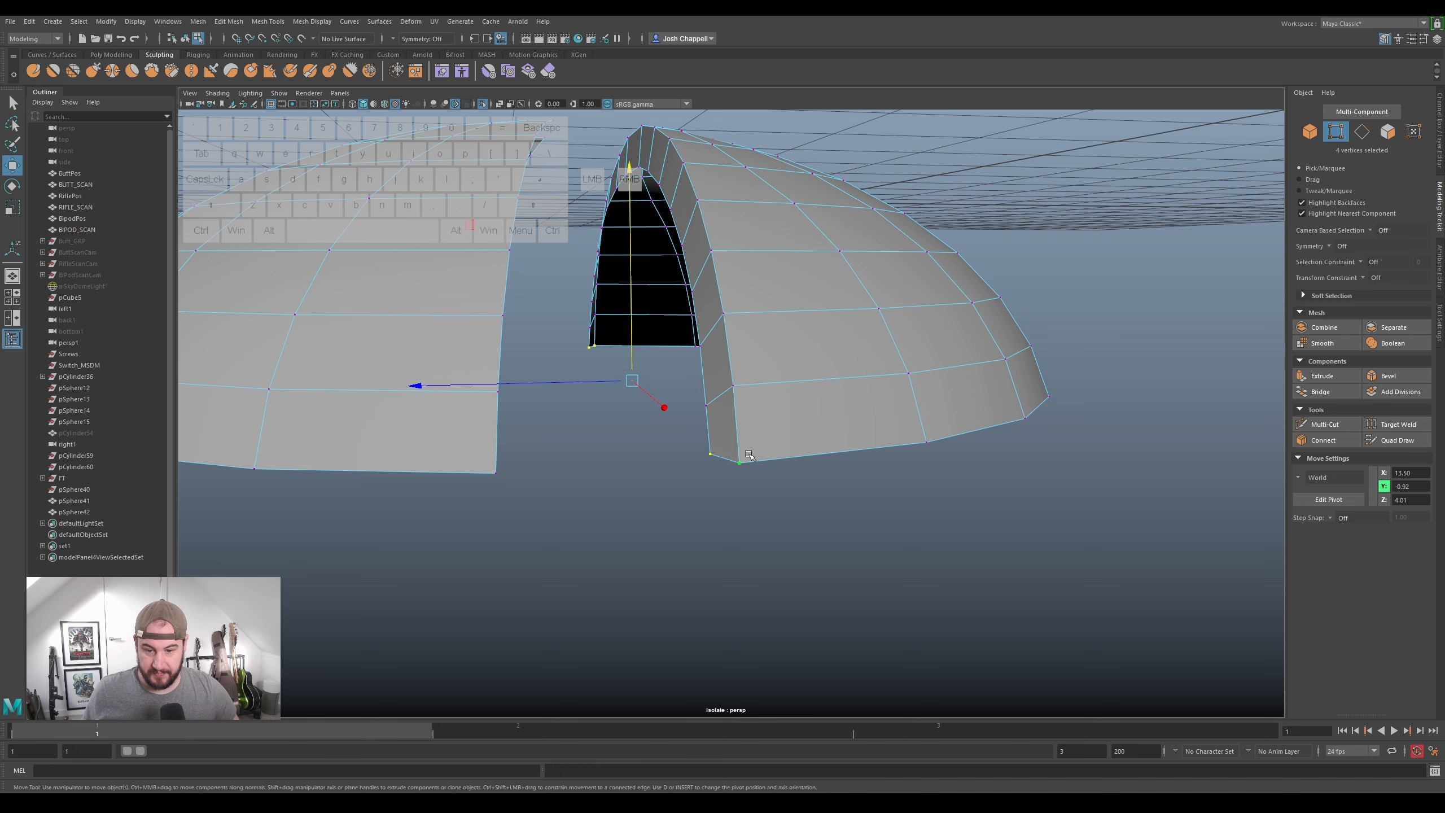
pyautogui.press('r')
pyautogui.moveTo(631, 299); pyautogui.dragTo(604, 505)
pyautogui.keyDown('alt'); pyautogui.moveTo(711, 411); pyautogui.dragTo(857, 418); pyautogui.keyUp('alt')
pyautogui.keyDown('alt'); pyautogui.moveTo(626, 399); pyautogui.dragTo(618, 422); pyautogui.keyUp('alt')
pyautogui.moveTo(491, 455); pyautogui.dragTo(492, 422, button='right')
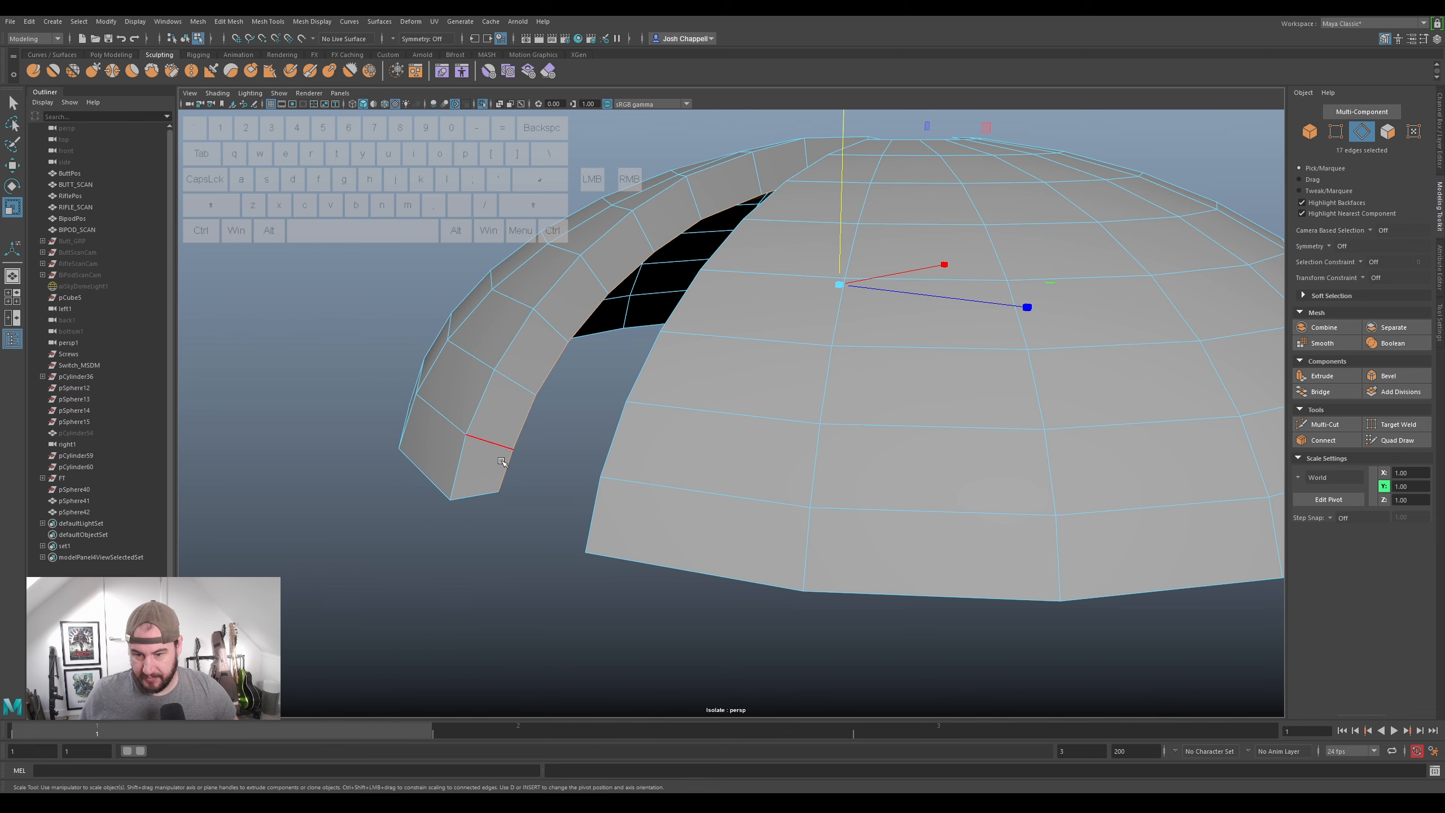
# - Bridge the lowest inner border edges at the slot wall's two ends to form a strip along the bottom of the slot side
pyautogui.click(502, 461)
pyautogui.moveTo(502, 461)
pyautogui.keyDown('alt'); pyautogui.mouseDown()
pyautogui.moveTo(549, 462)
pyautogui.moveTo(524, 472)
pyautogui.mouseUp(); pyautogui.keyUp('alt')
pyautogui.hotkey('ctrl', 'shift')
pyautogui.keyDown('ctrl'); pyautogui.keyDown('shift'); pyautogui.click(796, 495); pyautogui.keyUp('shift'); pyautogui.keyUp('ctrl')
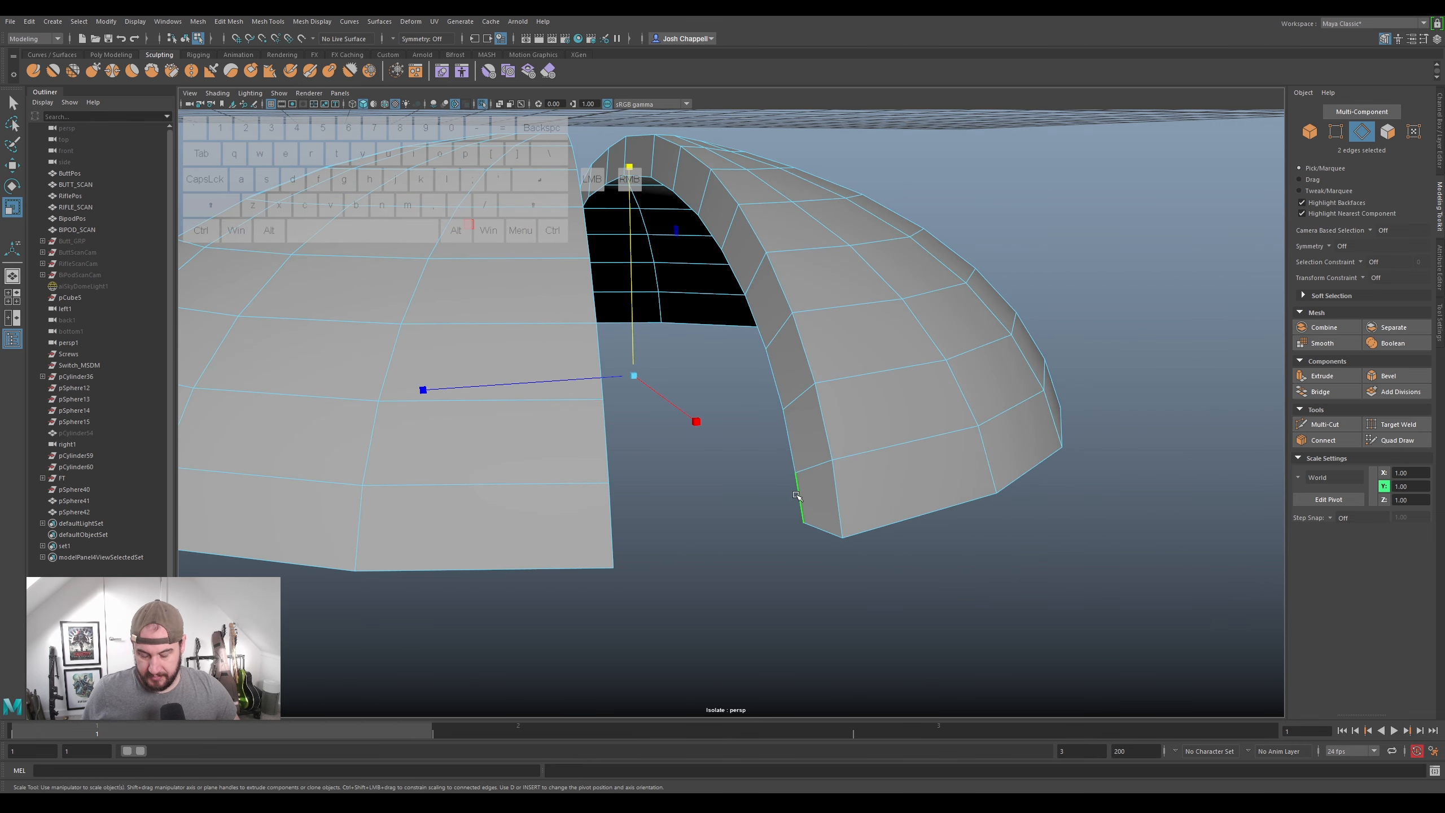
pyautogui.click(1320, 391)
pyautogui.keyDown('alt'); pyautogui.moveTo(789, 390); pyautogui.dragTo(972, 489); pyautogui.keyUp('alt')
pyautogui.keyDown('alt'); pyautogui.moveTo(854, 393); pyautogui.dragTo(796, 326); pyautogui.keyUp('alt')
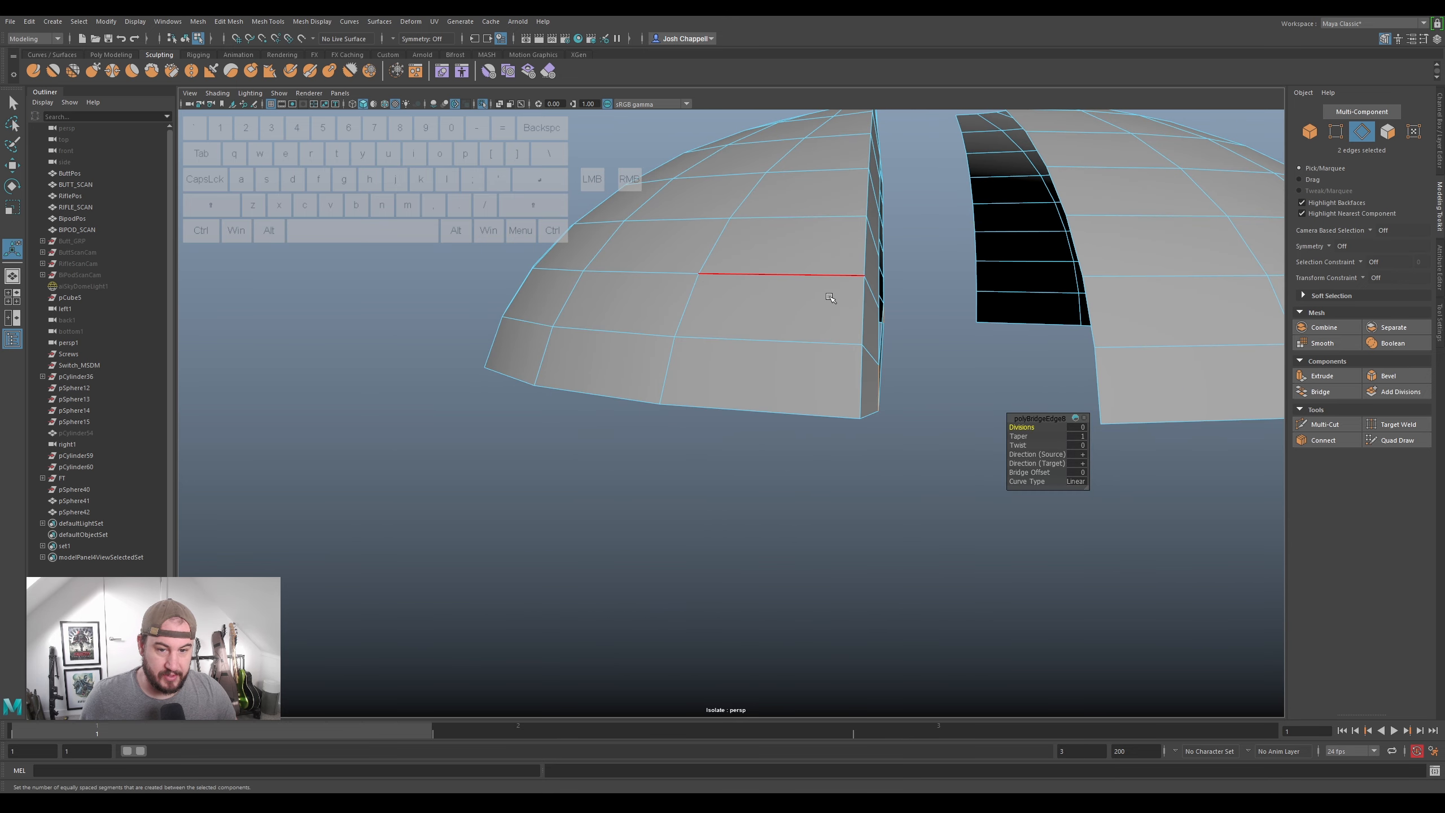
# - Select the 18 slot-wall faces, including the bottom strip, and scale them flat along Z
pyautogui.scroll(-3, 830, 300)
pyautogui.keyDown('alt'); pyautogui.moveTo(832, 299); pyautogui.dragTo(833, 306, button='middle'); pyautogui.keyUp('alt')
pyautogui.scroll(3, 833, 306)
pyautogui.keyDown('alt'); pyautogui.moveTo(833, 307); pyautogui.dragTo(768, 301); pyautogui.keyUp('alt')
pyautogui.moveTo(796, 365); pyautogui.dragTo(799, 382, button='right')
pyautogui.keyDown('shift'); pyautogui.doubleClick(704, 314); pyautogui.keyUp('shift')
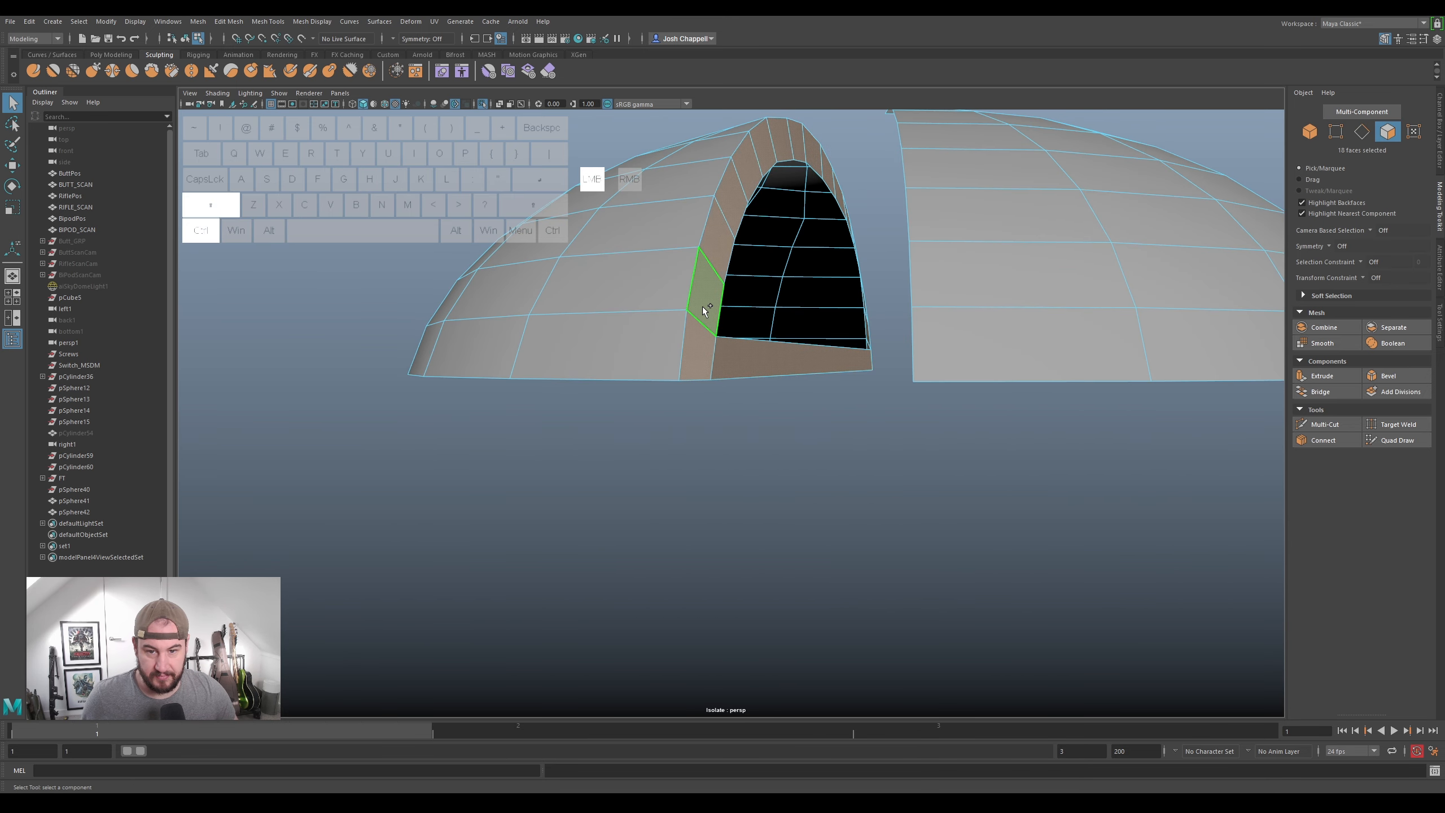
pyautogui.press('r')
pyautogui.keyDown('alt'); pyautogui.moveTo(871, 285); pyautogui.dragTo(886, 338); pyautogui.keyUp('alt')
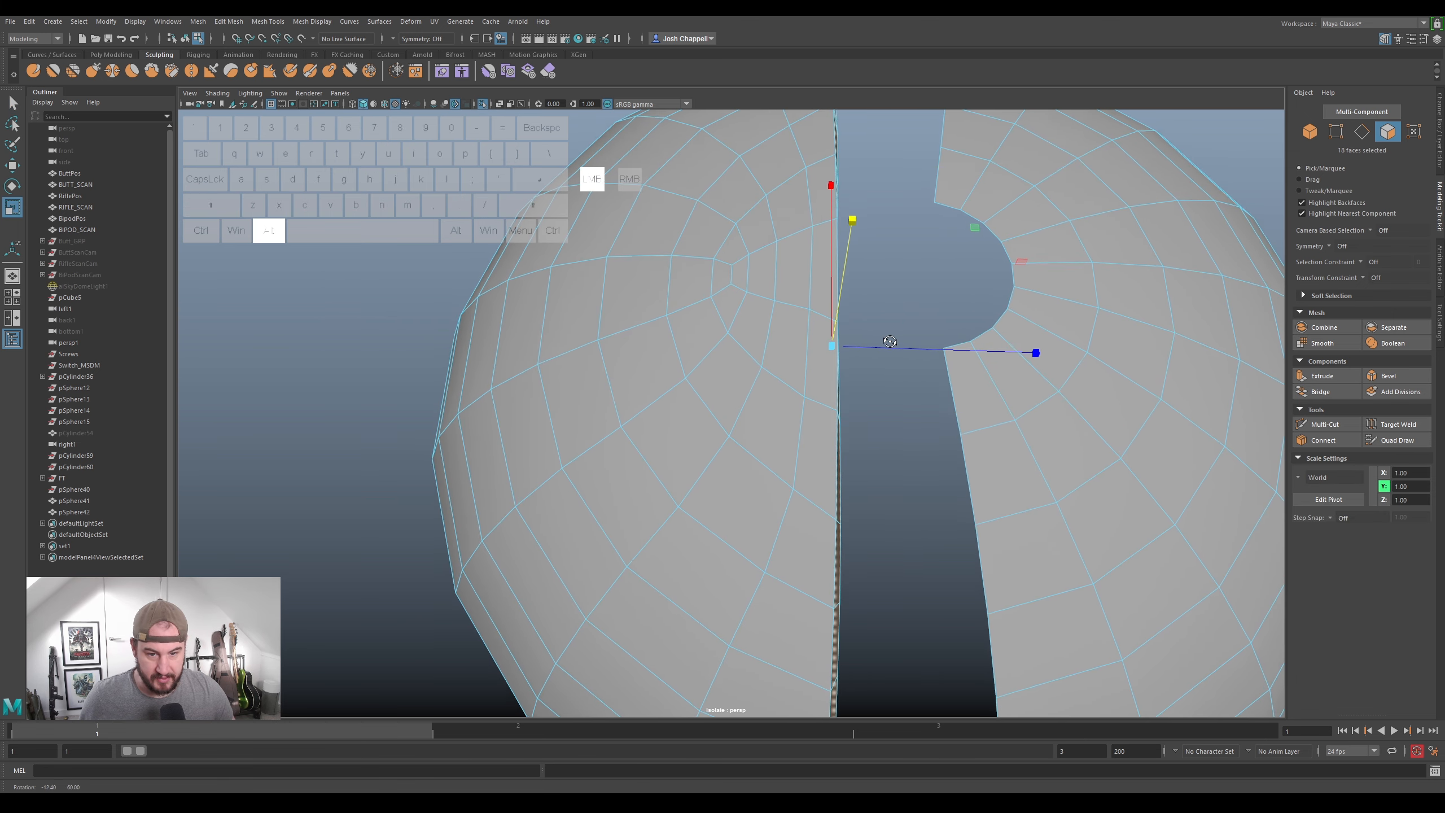
pyautogui.moveTo(1035, 351); pyautogui.dragTo(652, 411)
pyautogui.keyDown('alt'); pyautogui.moveTo(875, 486); pyautogui.dragTo(759, 507); pyautogui.keyUp('alt')
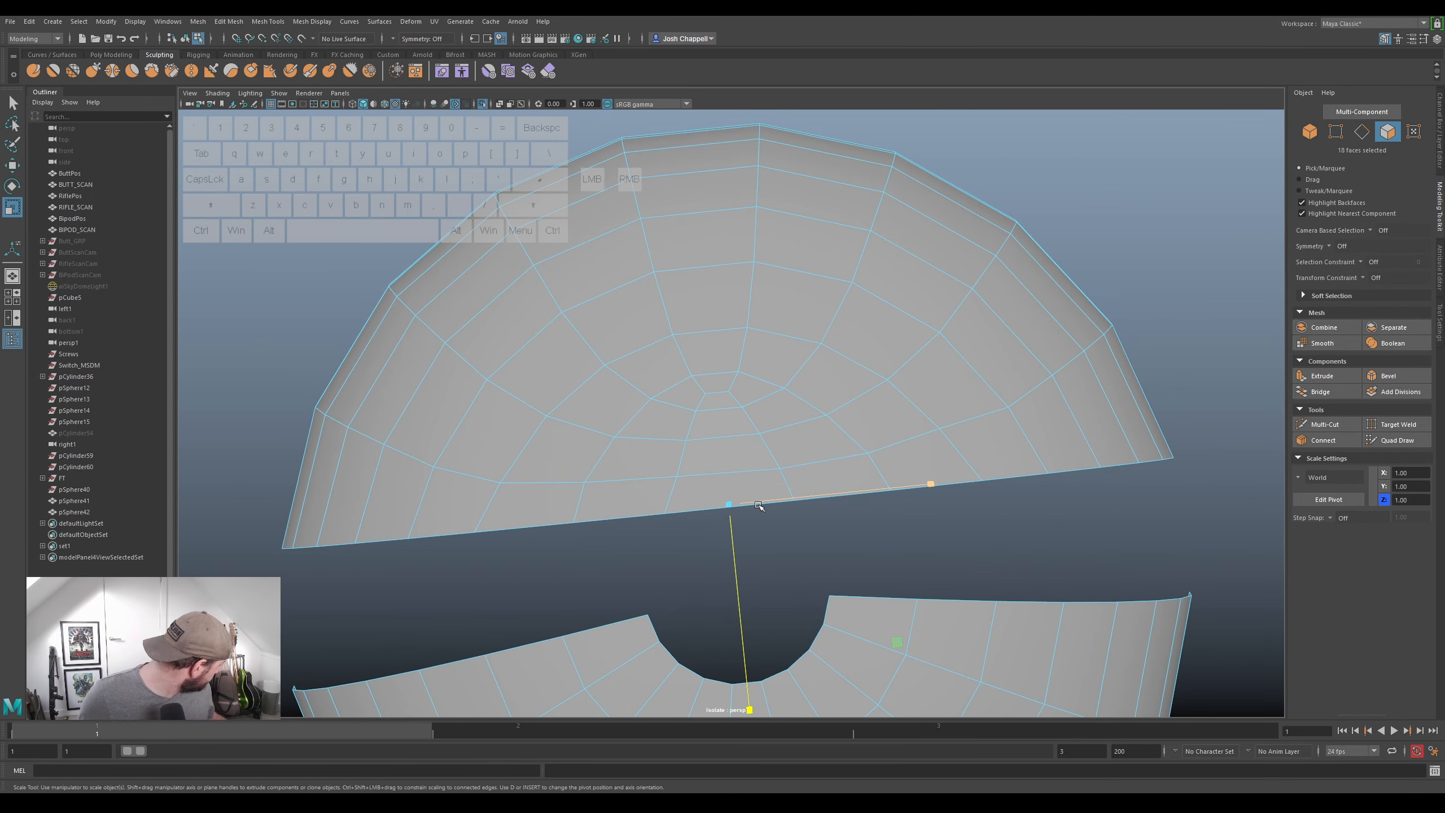
pyautogui.keyDown('alt'); pyautogui.moveTo(694, 501); pyautogui.dragTo(763, 467); pyautogui.keyUp('alt')
pyautogui.keyDown('alt'); pyautogui.moveTo(701, 284); pyautogui.dragTo(700, 280); pyautogui.keyUp('alt')
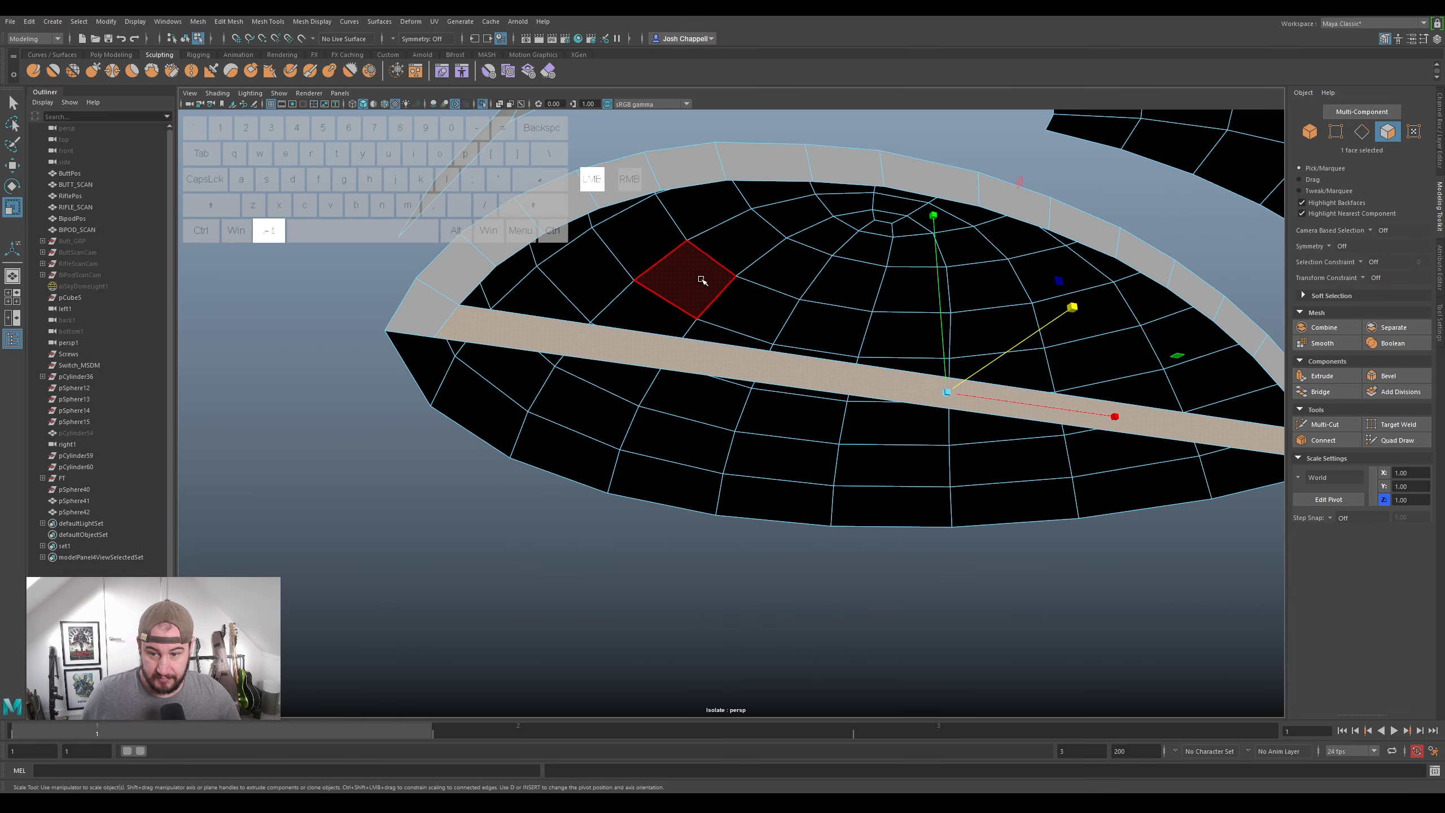
# - Move the bottom strip's upper edge along the Y axis
pyautogui.moveTo(475, 283); pyautogui.dragTo(531, 233, button='right')
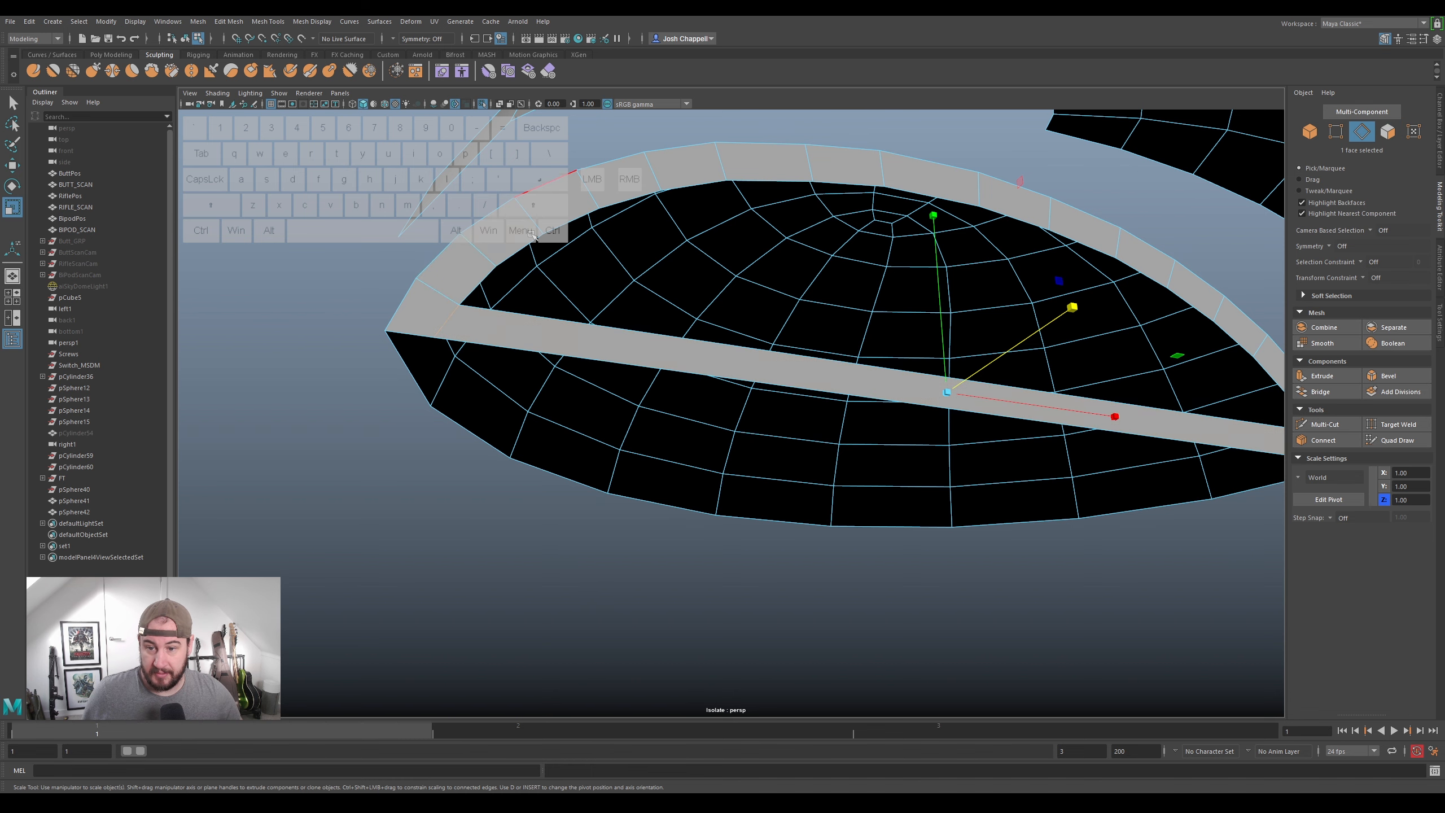
pyautogui.keyDown('alt'); pyautogui.moveTo(548, 322); pyautogui.dragTo(701, 441); pyautogui.keyUp('alt')
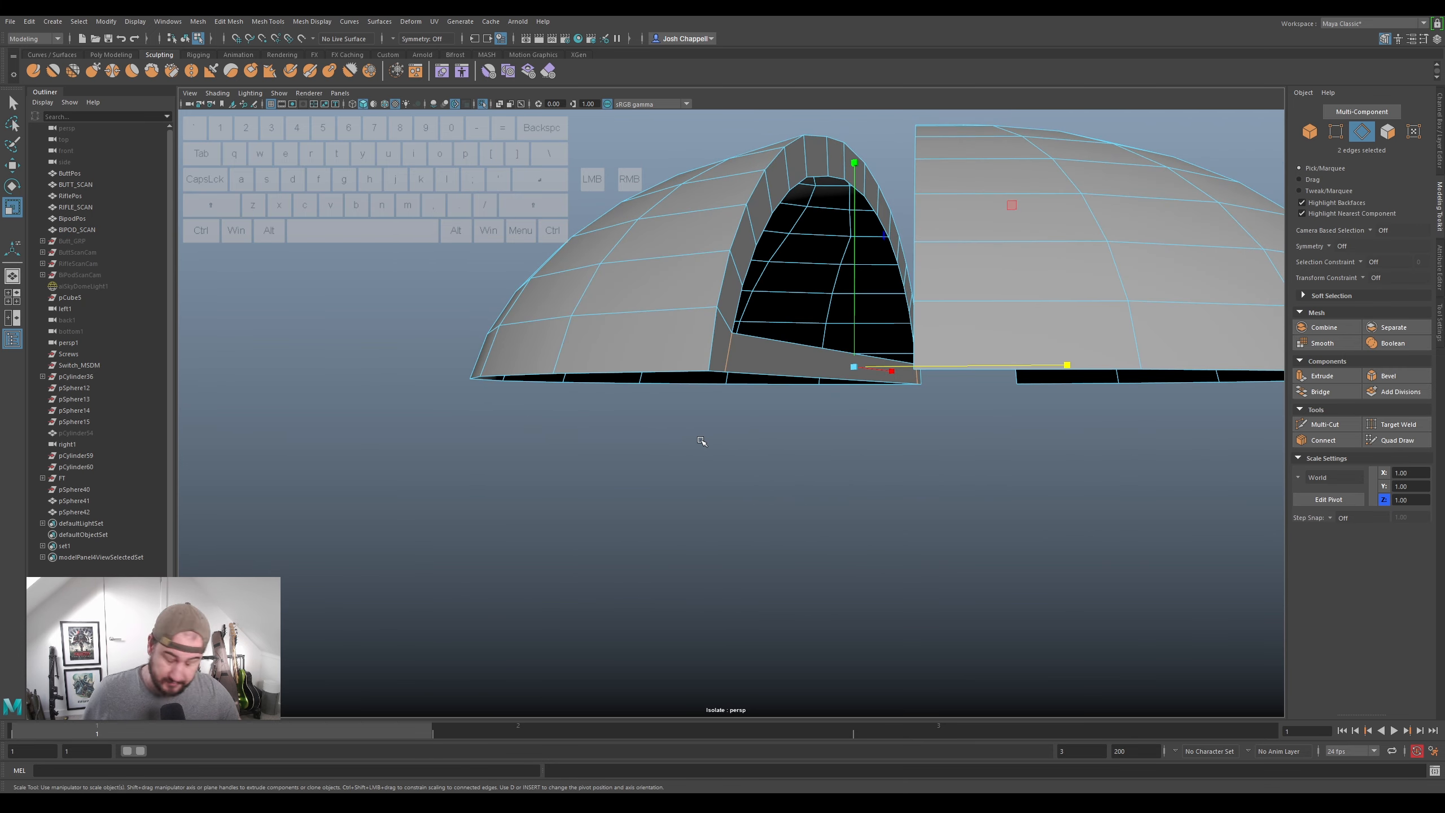
pyautogui.keyDown('alt'); pyautogui.moveTo(995, 443); pyautogui.dragTo(947, 424); pyautogui.keyUp('alt')
pyautogui.moveTo(721, 373); pyautogui.dragTo(719, 351, button='right')
pyautogui.press('w')
pyautogui.moveTo(885, 297); pyautogui.dragTo(809, 330)
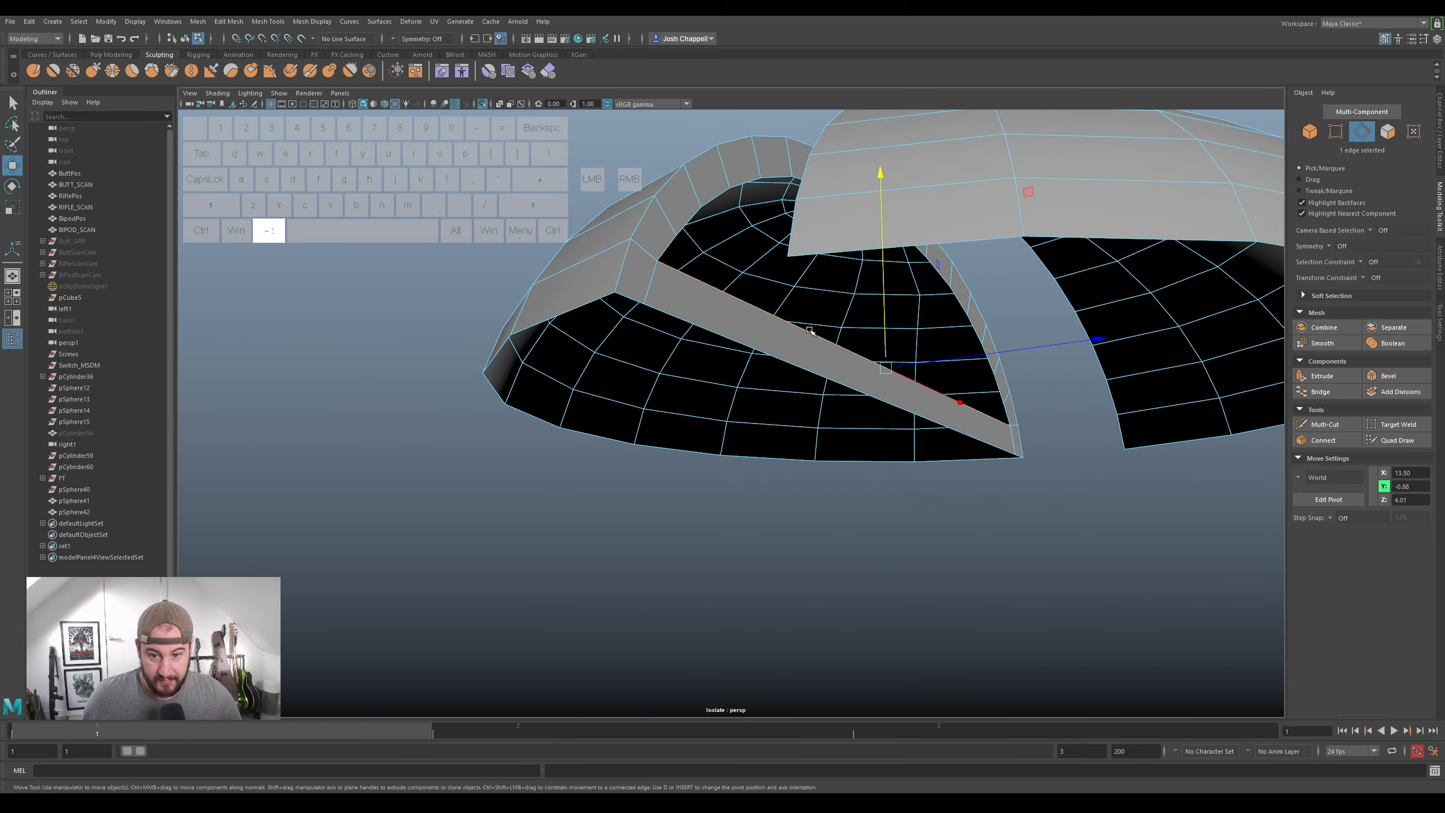
pyautogui.keyDown('alt'); pyautogui.moveTo(690, 297); pyautogui.dragTo(654, 287); pyautogui.keyUp('alt')
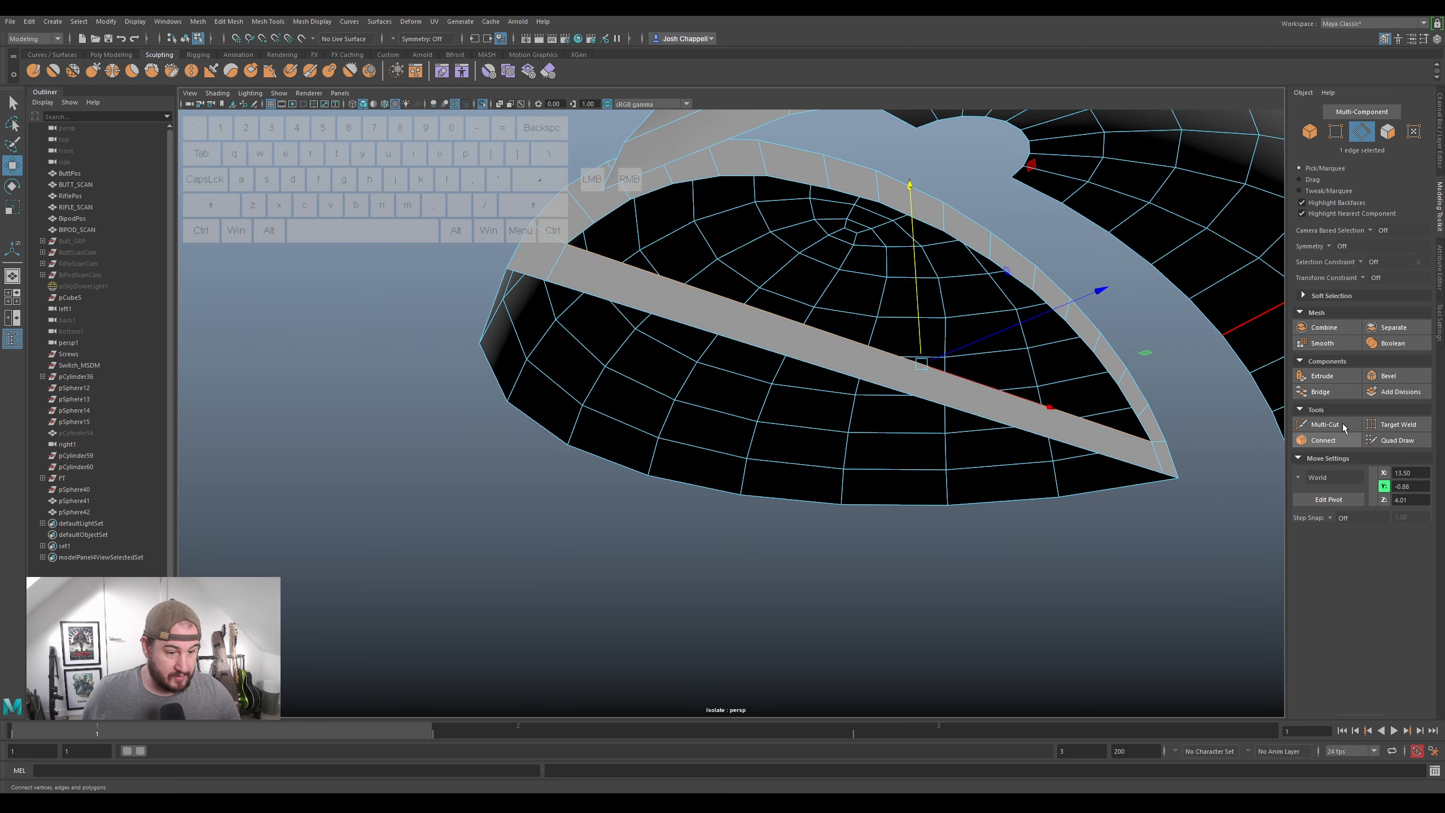
# - Multi-Cut an edge across the bottom strip near each of its two ends
pyautogui.click(1315, 424)
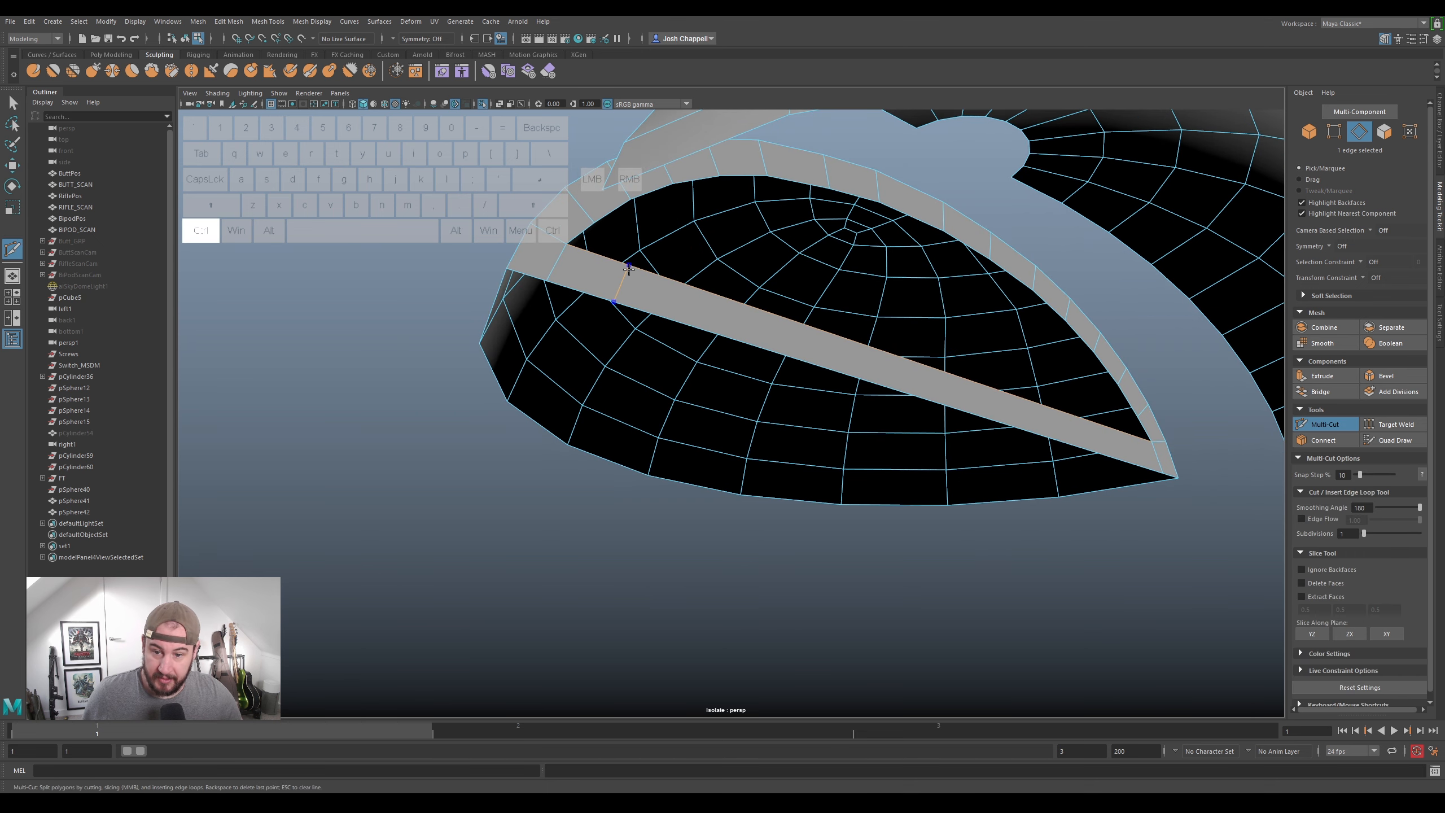
pyautogui.keyDown('alt'); pyautogui.moveTo(992, 373); pyautogui.dragTo(1016, 391); pyautogui.keyUp('alt')
pyautogui.keyDown('alt'); pyautogui.moveTo(1016, 392); pyautogui.dragTo(622, 487, button='middle'); pyautogui.keyUp('alt')
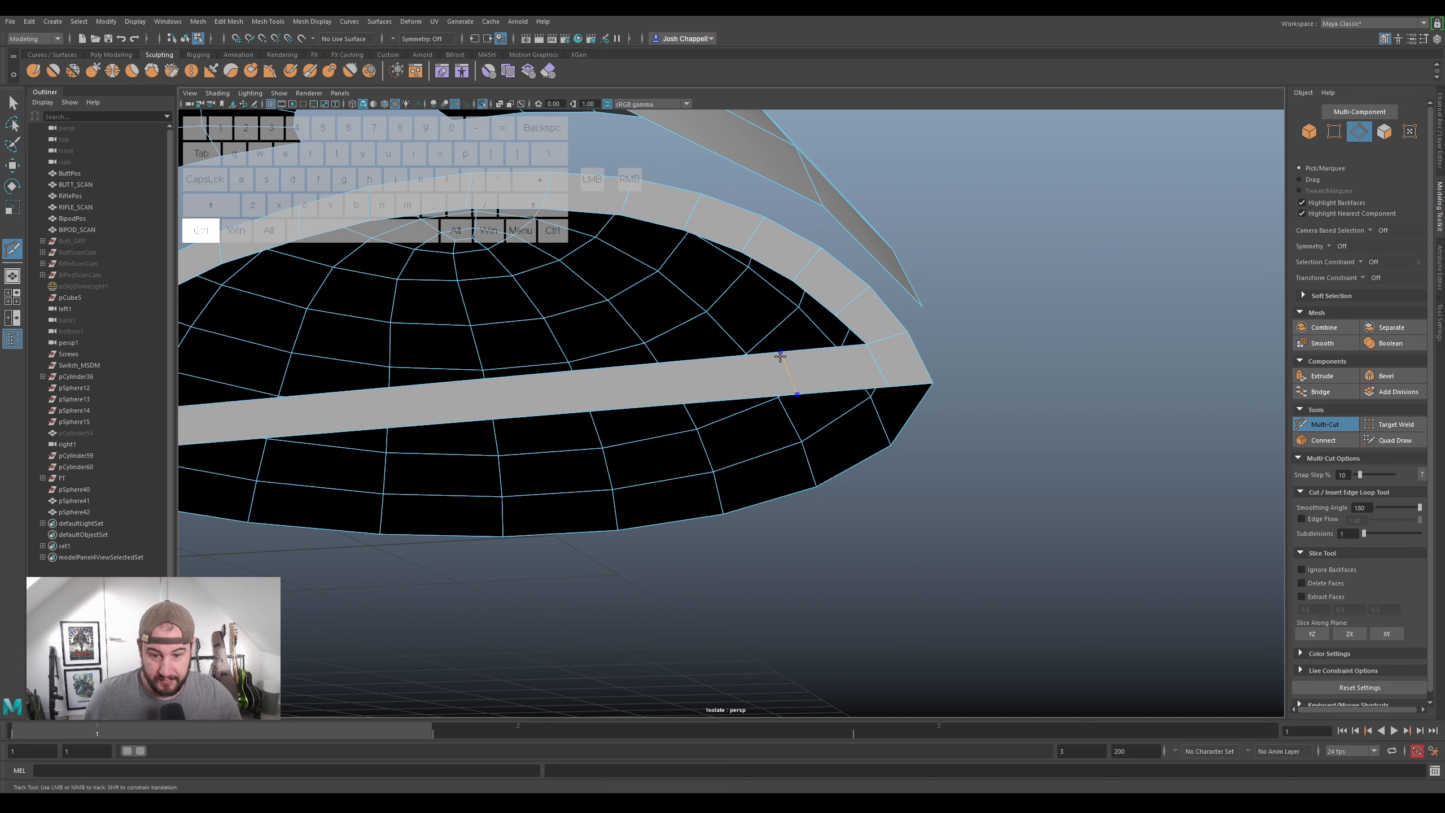
pyautogui.click(1313, 425)
# - Try bridging the arch edges to the strip's end segments at both ends at once, then undo the bridge
pyautogui.rightClick(821, 298)
pyautogui.click(815, 301)
pyautogui.keyDown('shift'); pyautogui.click(820, 353); pyautogui.keyUp('shift')
pyautogui.keyDown('alt'); pyautogui.moveTo(582, 364); pyautogui.dragTo(1050, 270, button='middle'); pyautogui.keyUp('alt')
pyautogui.keyDown('ctrl'); pyautogui.keyDown('shift'); pyautogui.click(553, 269); pyautogui.keyUp('shift'); pyautogui.keyUp('ctrl')
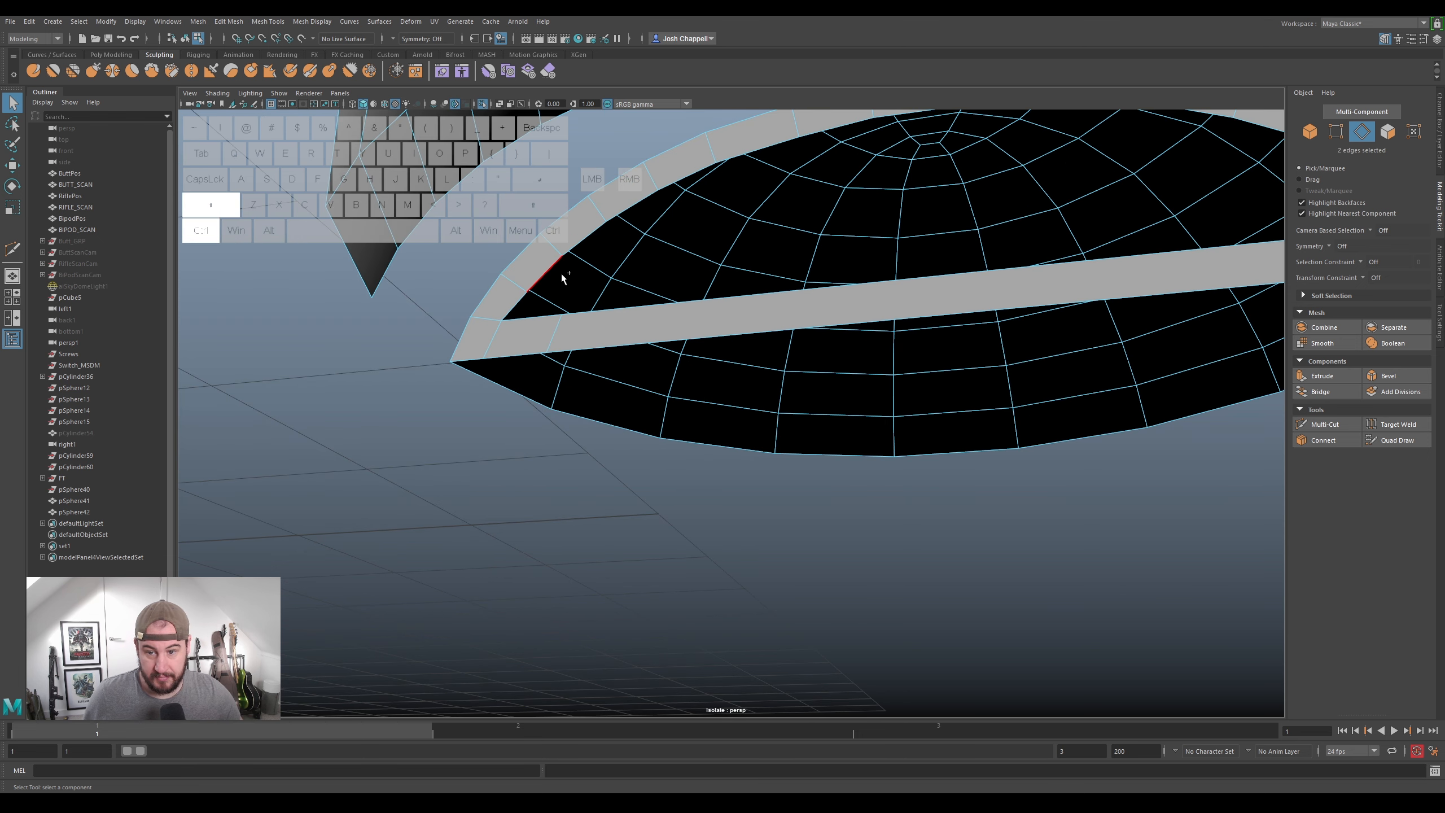
pyautogui.keyDown('ctrl'); pyautogui.keyDown('shift'); pyautogui.click(539, 315); pyautogui.keyUp('shift'); pyautogui.keyUp('ctrl')
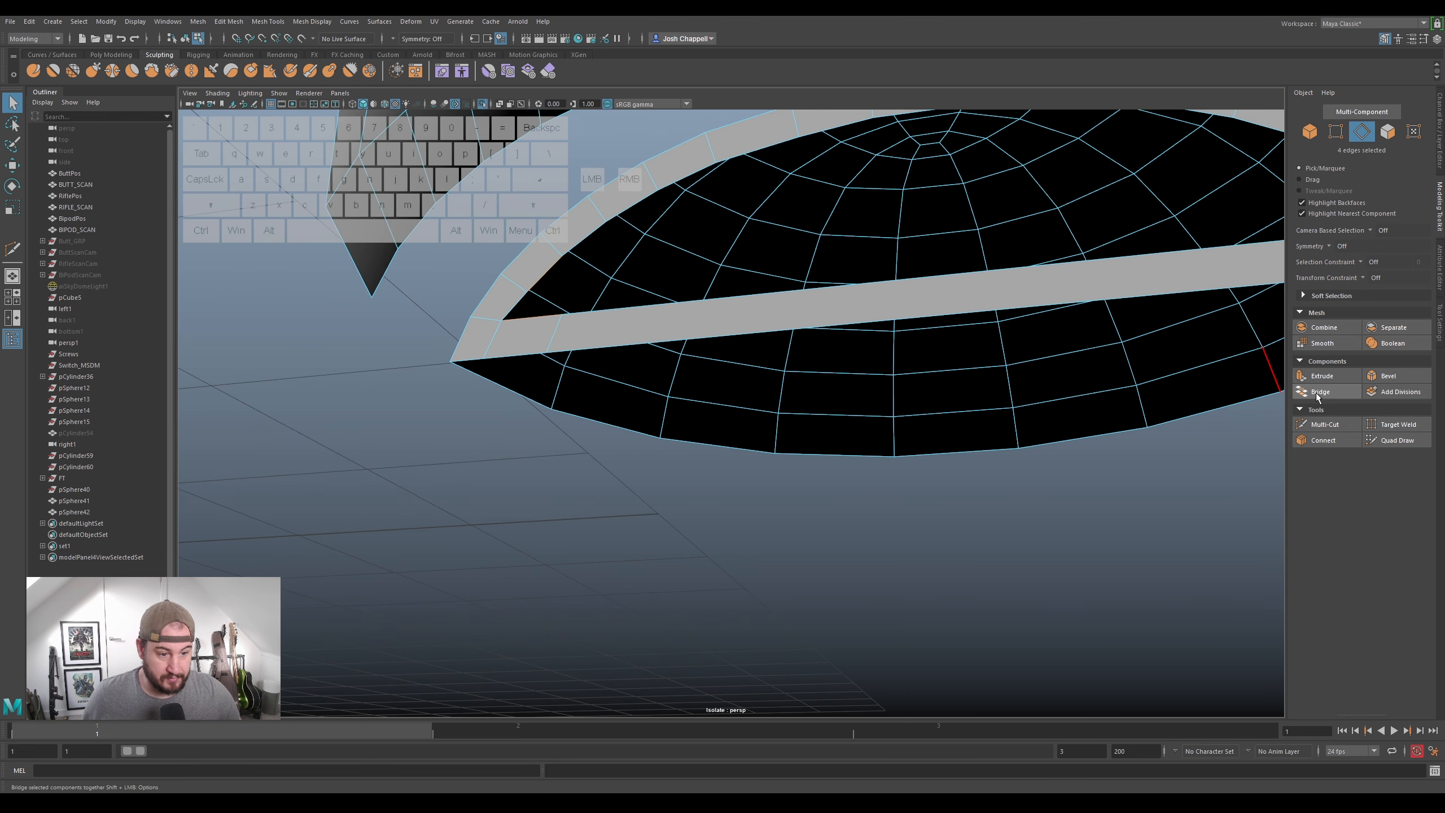
pyautogui.click(1316, 392)
pyautogui.hotkey('ctrl', 'z')
# - Bridge the lowest arch edge to the strip's short end segment separately at each end of the slot wall
pyautogui.click(535, 320)
pyautogui.keyDown('shift'); pyautogui.click(1259, 351); pyautogui.keyUp('shift')
pyautogui.click(1319, 392)
pyautogui.keyDown('alt'); pyautogui.moveTo(910, 251); pyautogui.dragTo(1058, 244); pyautogui.keyUp('alt')
pyautogui.click(1003, 268)
pyautogui.keyDown('ctrl'); pyautogui.keyDown('shift'); pyautogui.click(1013, 310); pyautogui.keyUp('shift'); pyautogui.keyUp('ctrl')
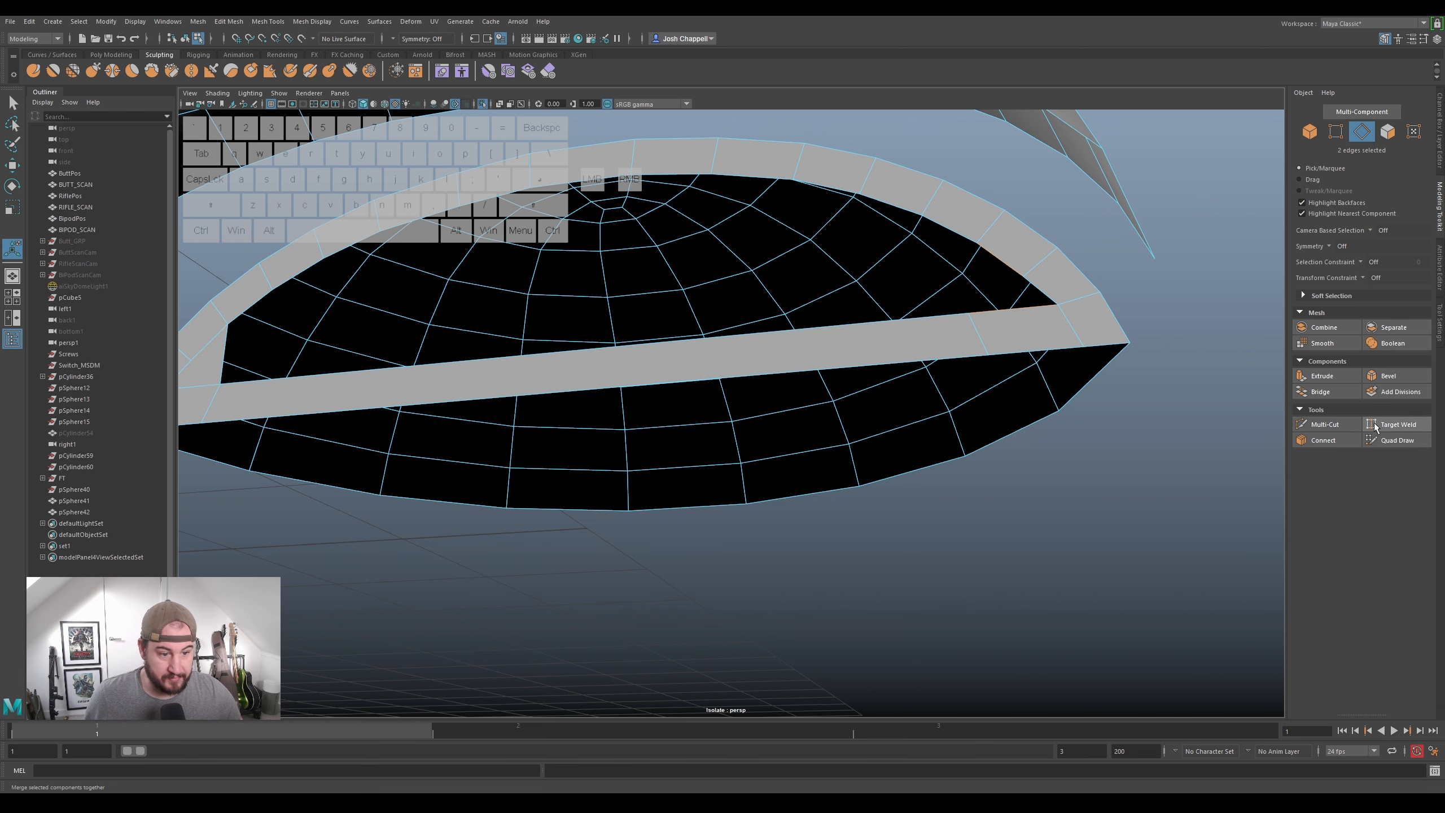
pyautogui.click(1319, 392)
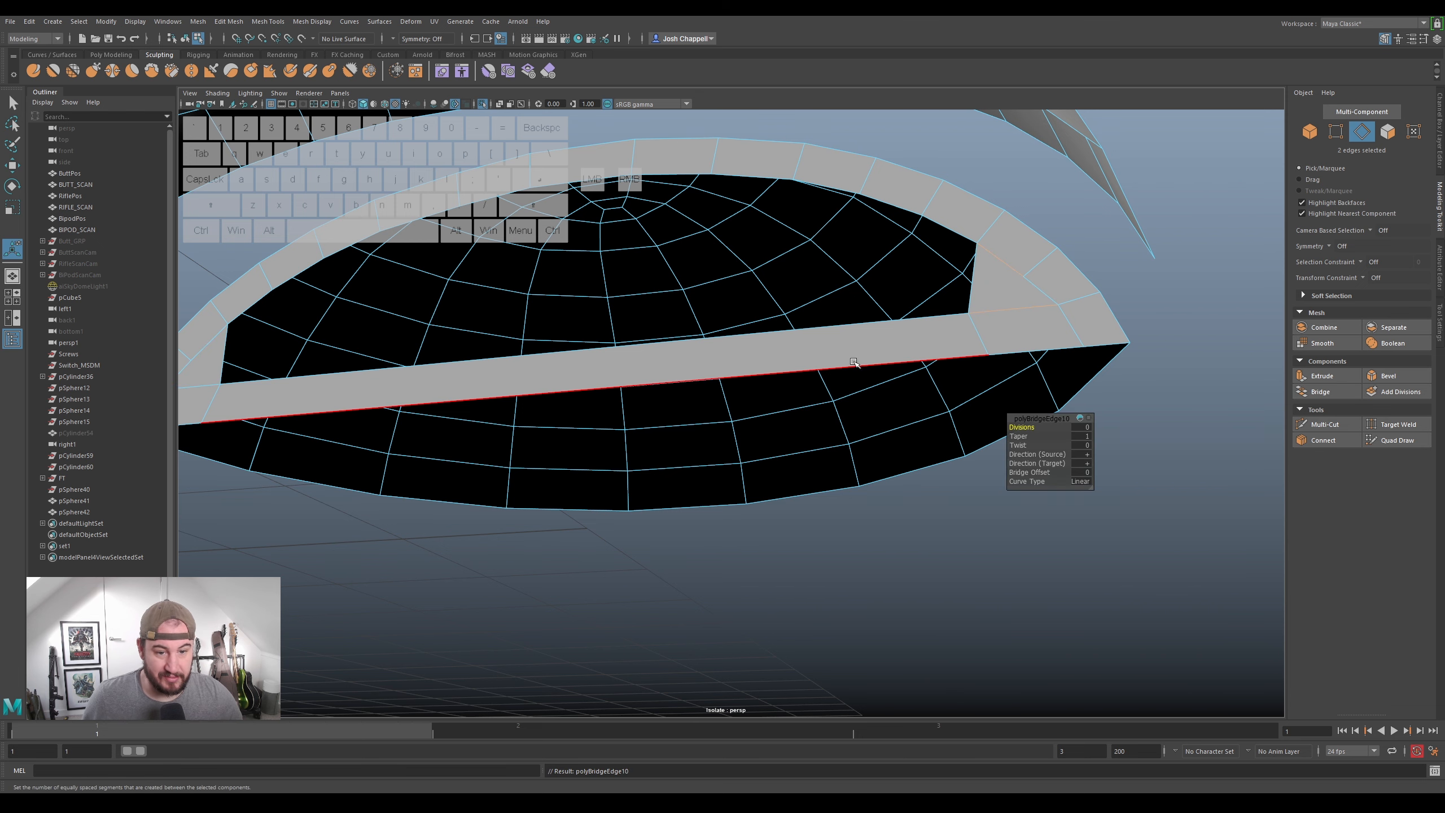
# - Extrude the 11 upper border edges of the slot wall's opening, leaving out its bottom and side edges
pyautogui.keyDown('alt'); pyautogui.moveTo(859, 325); pyautogui.dragTo(913, 345); pyautogui.keyUp('alt')
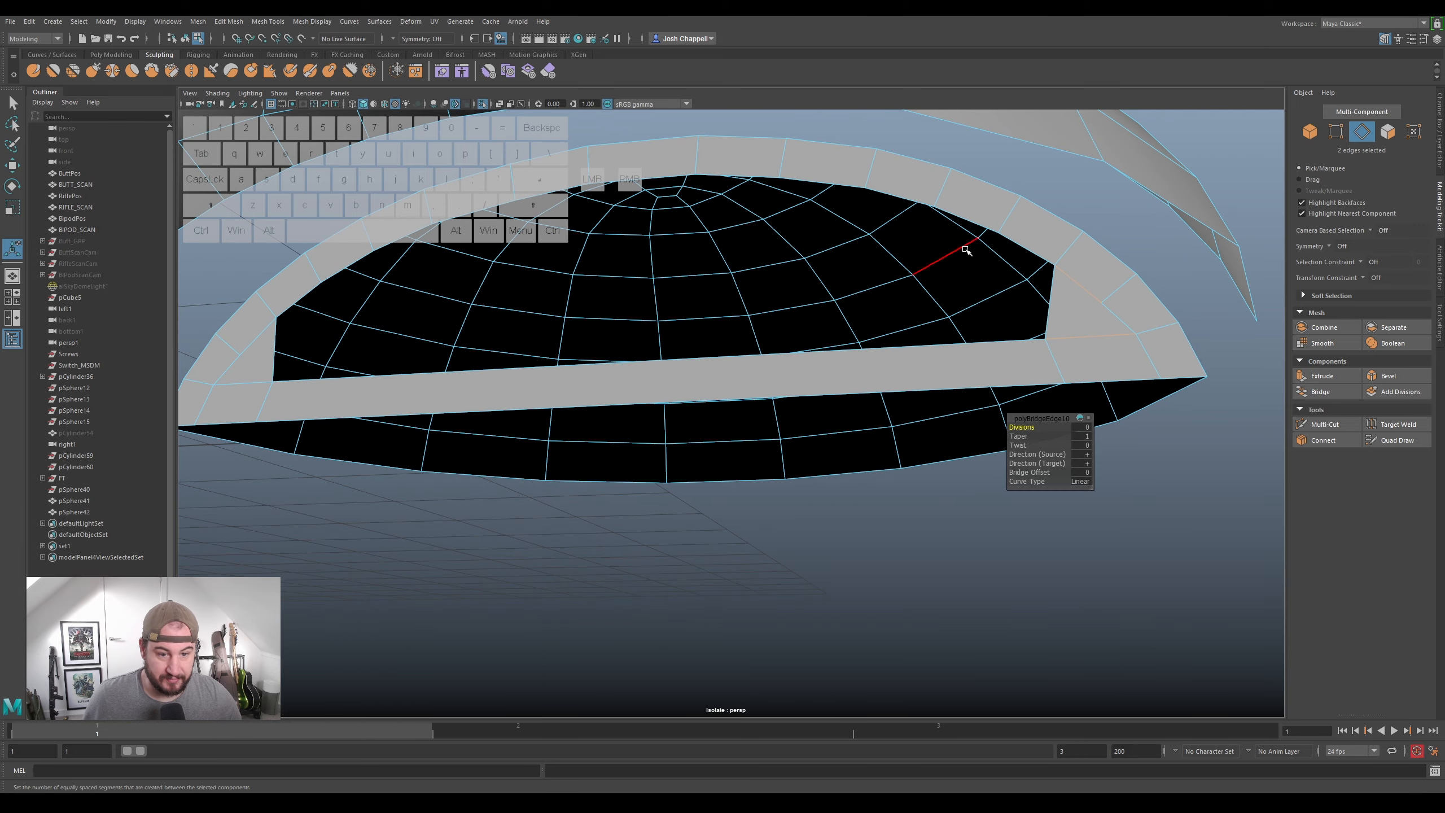
pyautogui.keyDown('alt'); pyautogui.moveTo(870, 369); pyautogui.dragTo(883, 369, button='middle'); pyautogui.keyUp('alt')
pyautogui.keyDown('alt'); pyautogui.moveTo(884, 368); pyautogui.dragTo(679, 361); pyautogui.keyUp('alt')
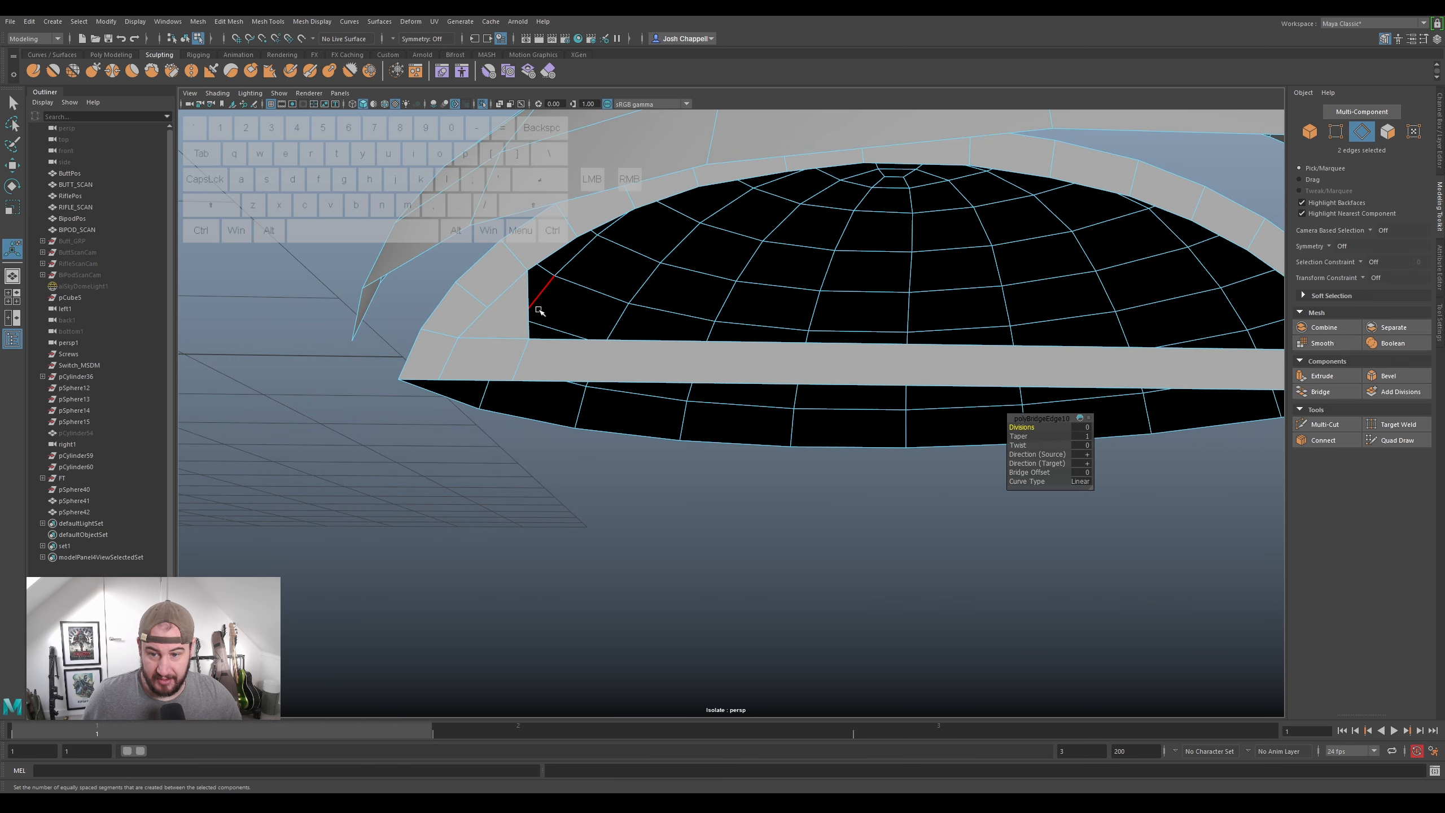
pyautogui.keyDown('alt'); pyautogui.moveTo(839, 313); pyautogui.dragTo(792, 287); pyautogui.keyUp('alt')
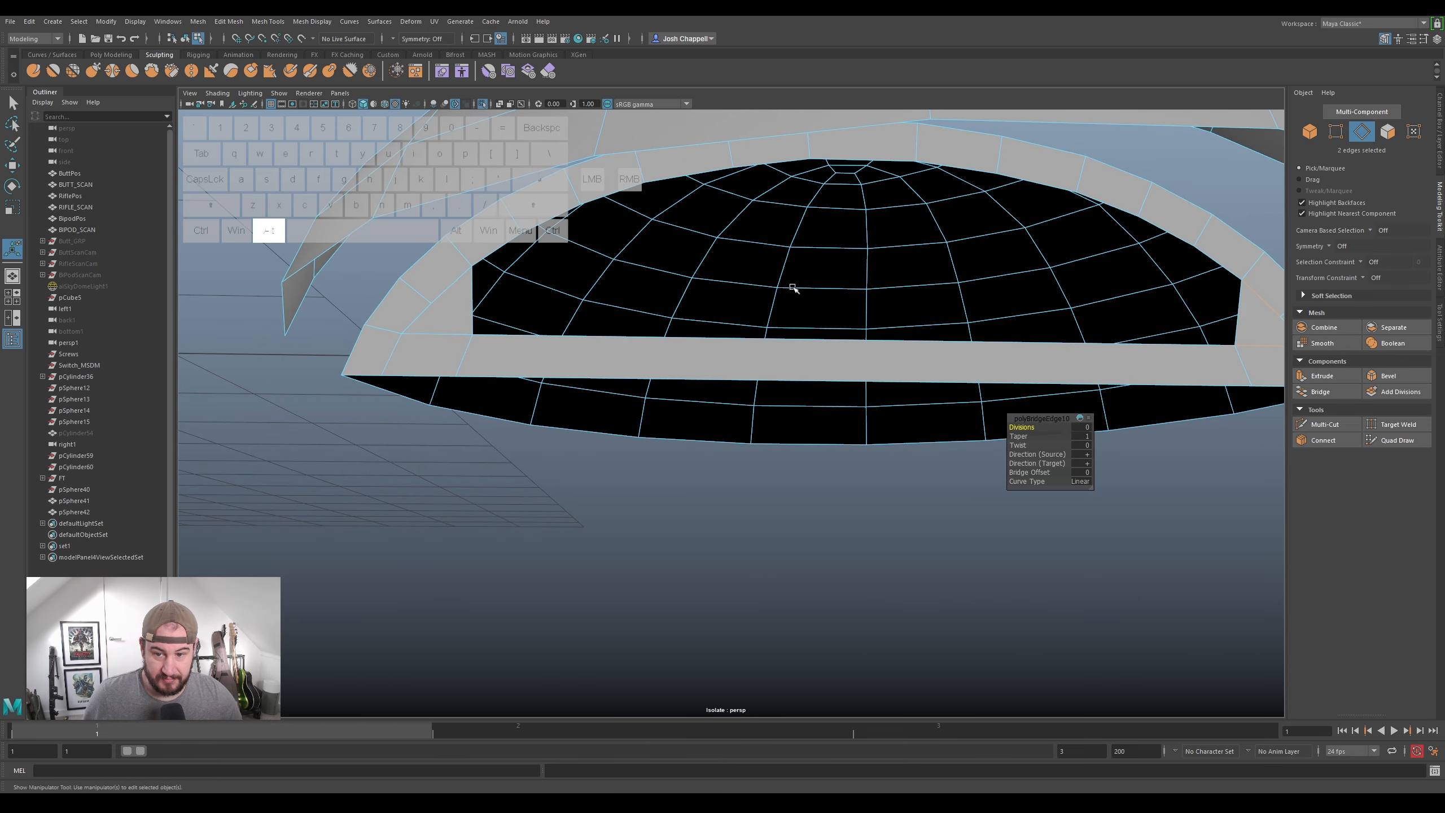
pyautogui.moveTo(511, 235); pyautogui.dragTo(507, 205, button='right')
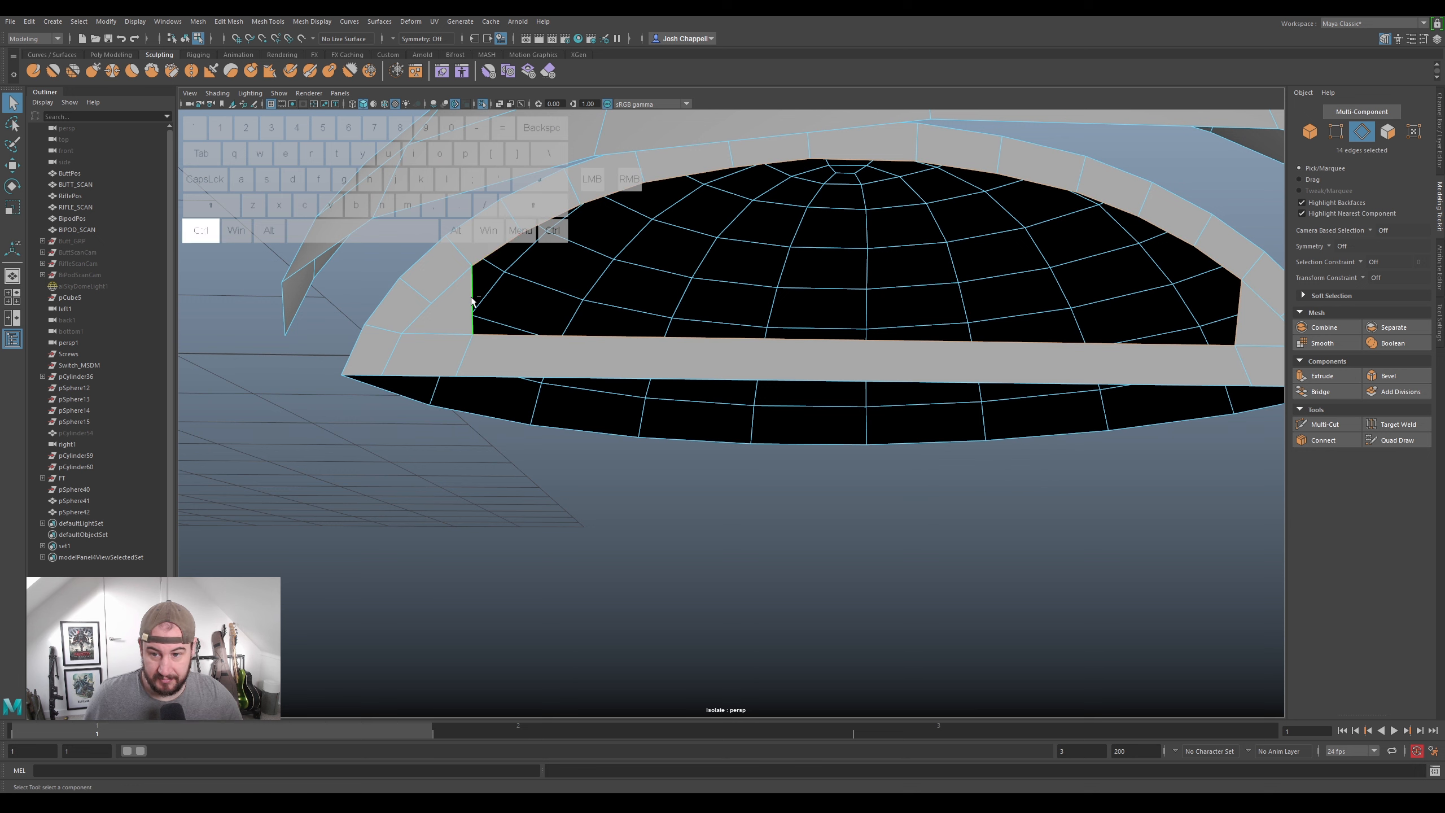
pyautogui.keyDown('ctrl'); pyautogui.click(904, 334); pyautogui.keyUp('ctrl')
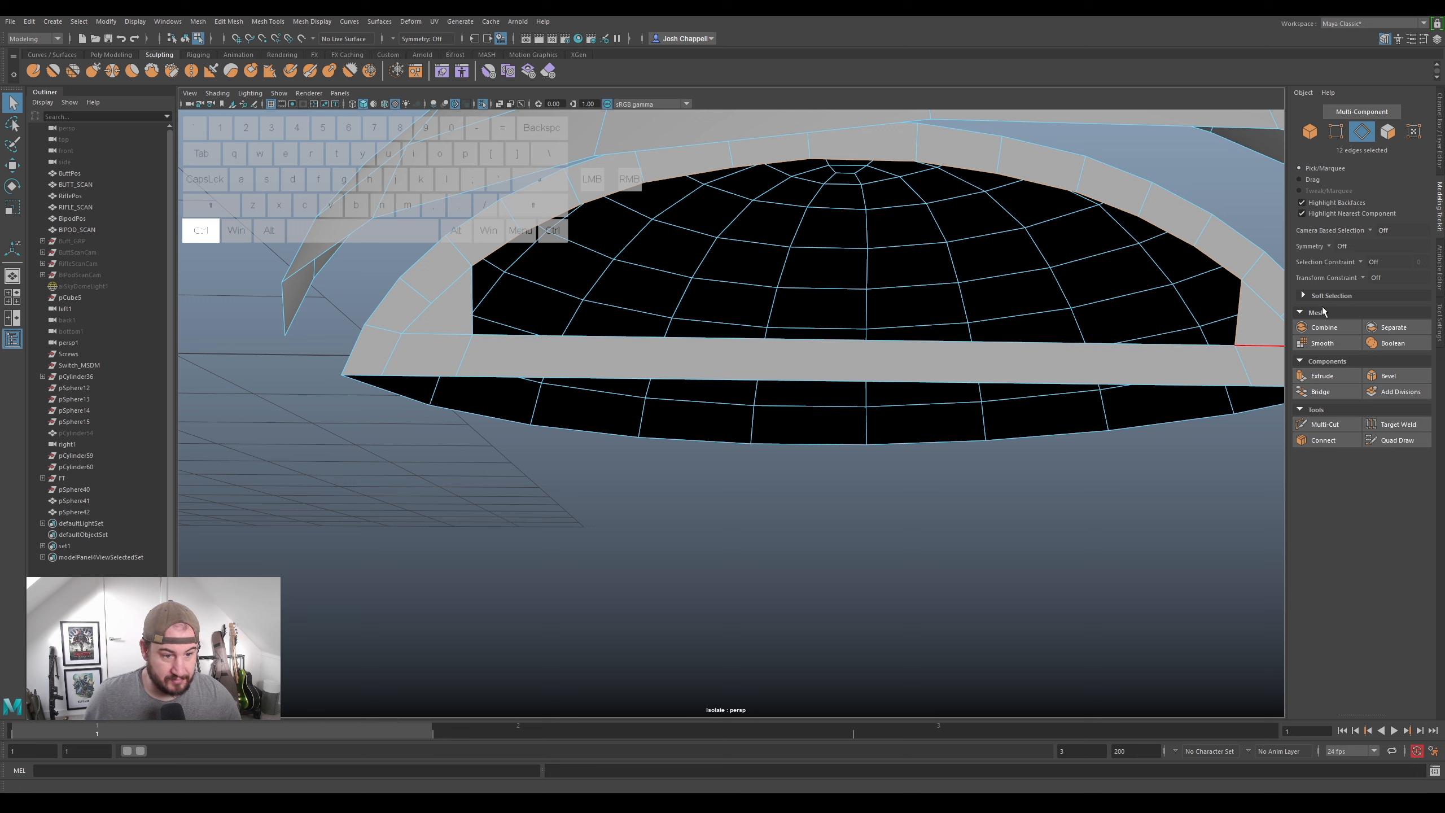
pyautogui.hotkey('ctrl', 'e')
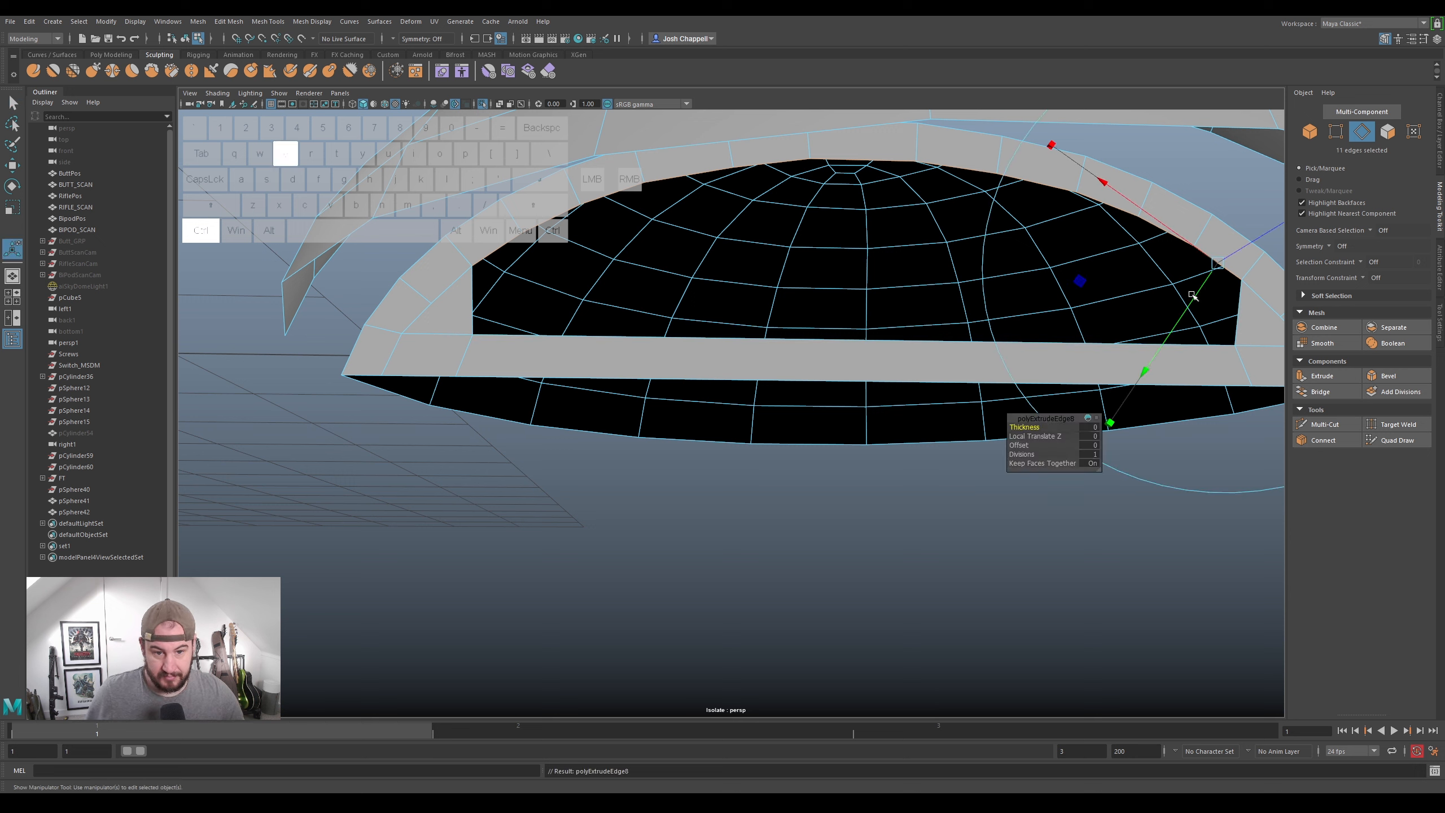
# - Scale the extruded edges flat along Y and move them down to the bottom strip's upper edge
pyautogui.press('w')
pyautogui.moveTo(865, 172); pyautogui.dragTo(880, 294)
pyautogui.press('r')
pyautogui.moveTo(870, 190); pyautogui.dragTo(855, 516)
pyautogui.press('w')
pyautogui.moveTo(863, 276); pyautogui.dragTo(864, 273)
# - Delete the long middle face of the bottom strip
pyautogui.moveTo(747, 323); pyautogui.dragTo(758, 351, button='right')
pyautogui.click(758, 352)
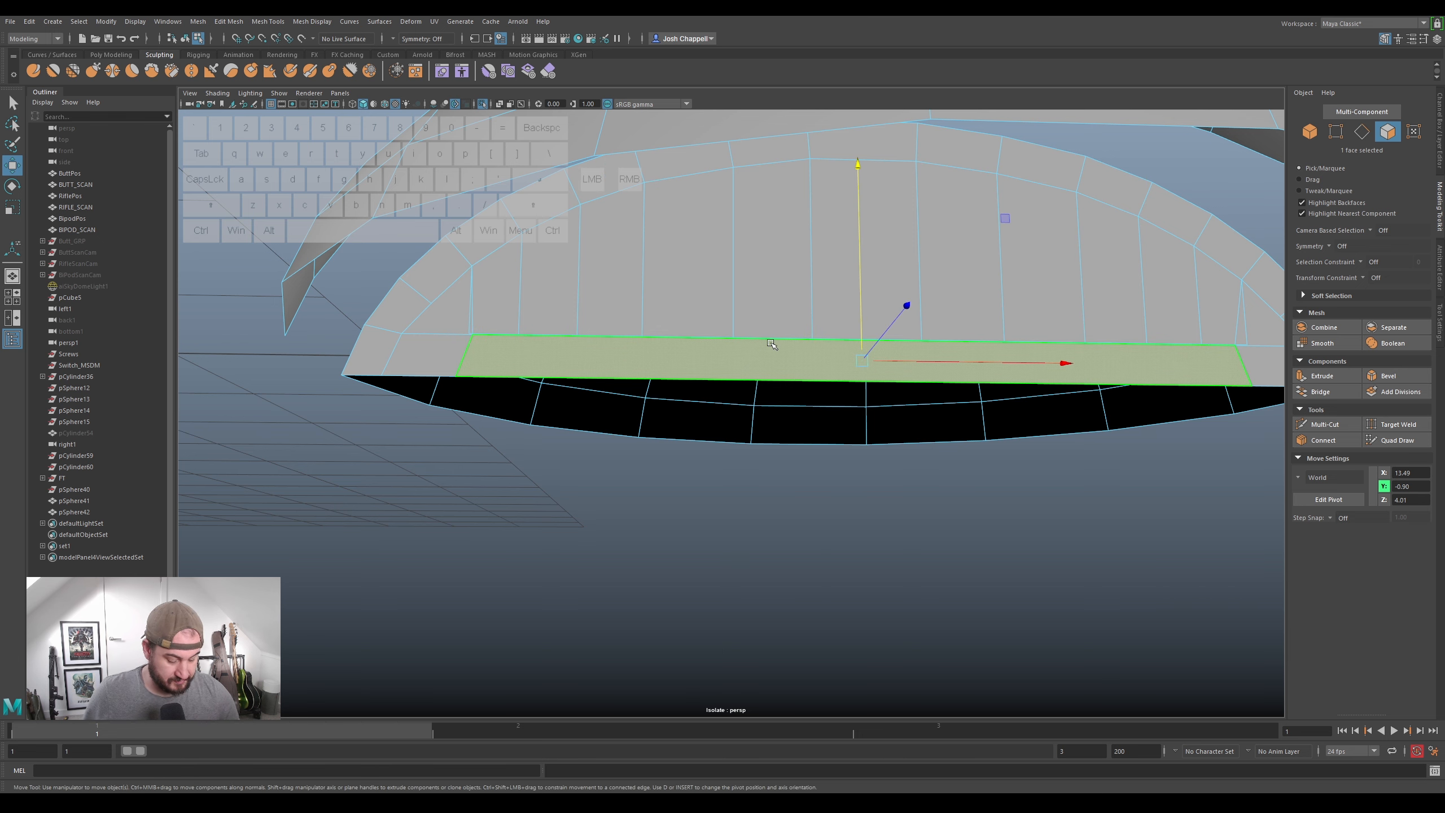
pyautogui.press('Delete')
# - Extrude the slot wall's 11 bottom border edges and move them down along Y to the dome's lower border height
pyautogui.moveTo(777, 323); pyautogui.dragTo(779, 295, button='right')
pyautogui.click(512, 335)
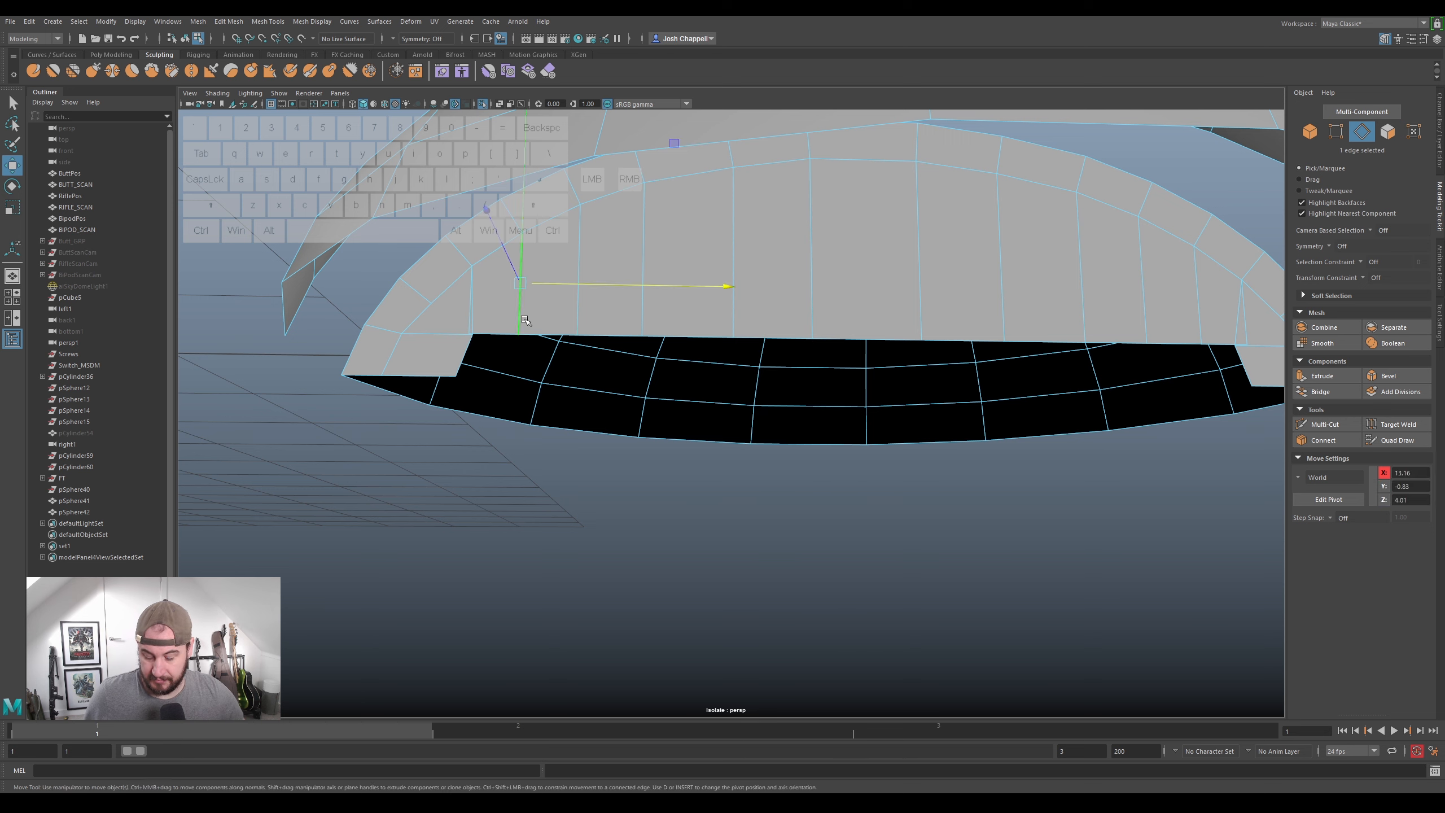
pyautogui.press('q')
pyautogui.click(507, 335)
pyautogui.keyDown('ctrl'); pyautogui.keyDown('shift'); pyautogui.click(600, 334); pyautogui.keyUp('shift'); pyautogui.keyUp('ctrl')
pyautogui.keyDown('ctrl'); pyautogui.keyDown('shift'); pyautogui.click(677, 332); pyautogui.keyUp('shift'); pyautogui.keyUp('ctrl')
pyautogui.keyDown('ctrl'); pyautogui.keyDown('shift'); pyautogui.click(749, 331); pyautogui.keyUp('shift'); pyautogui.keyUp('ctrl')
pyautogui.keyDown('ctrl'); pyautogui.keyDown('shift'); pyautogui.click(841, 337); pyautogui.keyUp('shift'); pyautogui.keyUp('ctrl')
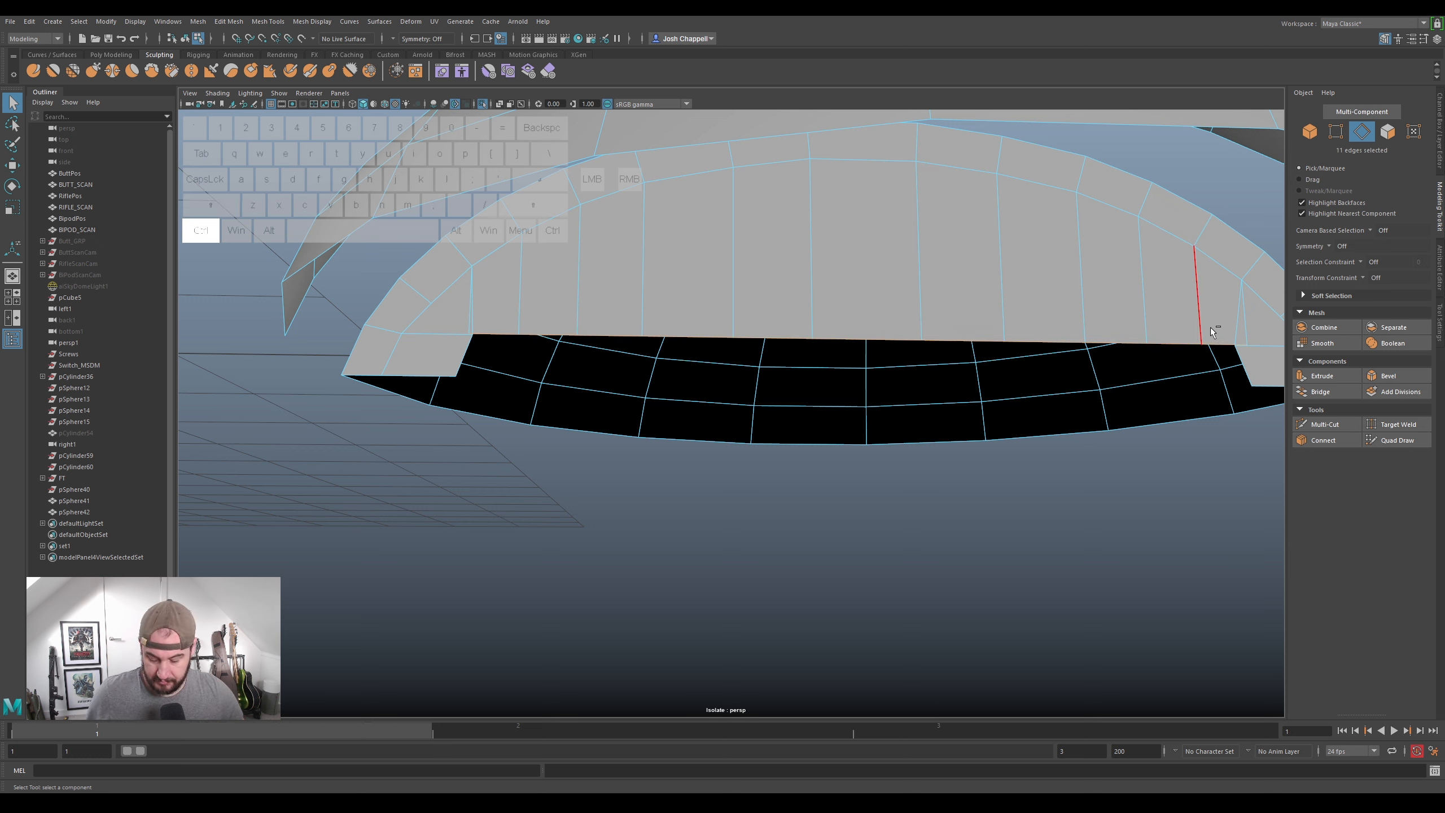
pyautogui.hotkey('ctrl', 'e')
pyautogui.press('w')
pyautogui.moveTo(860, 233); pyautogui.dragTo(425, 383)
pyautogui.hotkey('ctrl', 'z')
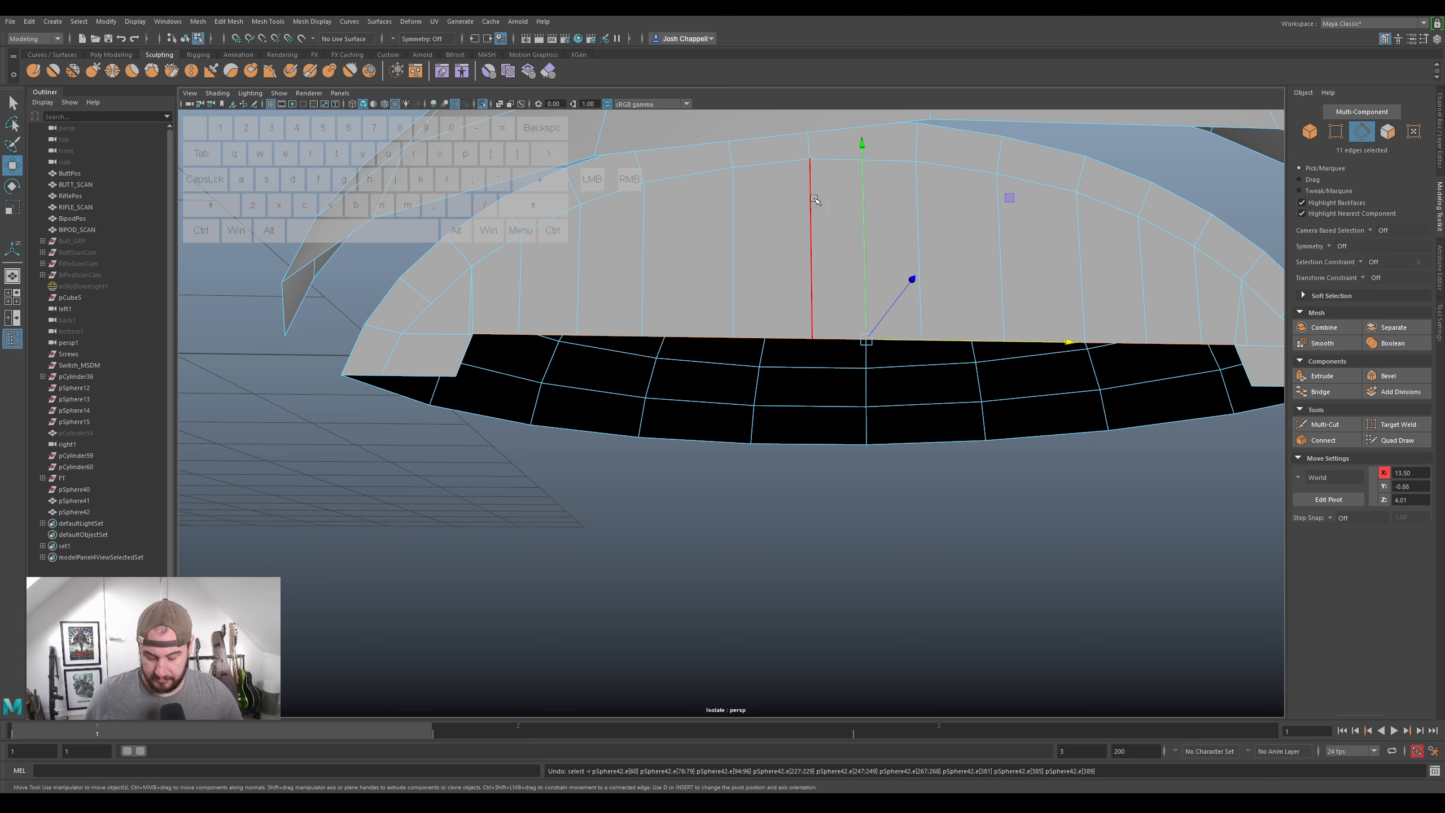
pyautogui.moveTo(864, 199); pyautogui.dragTo(464, 376)
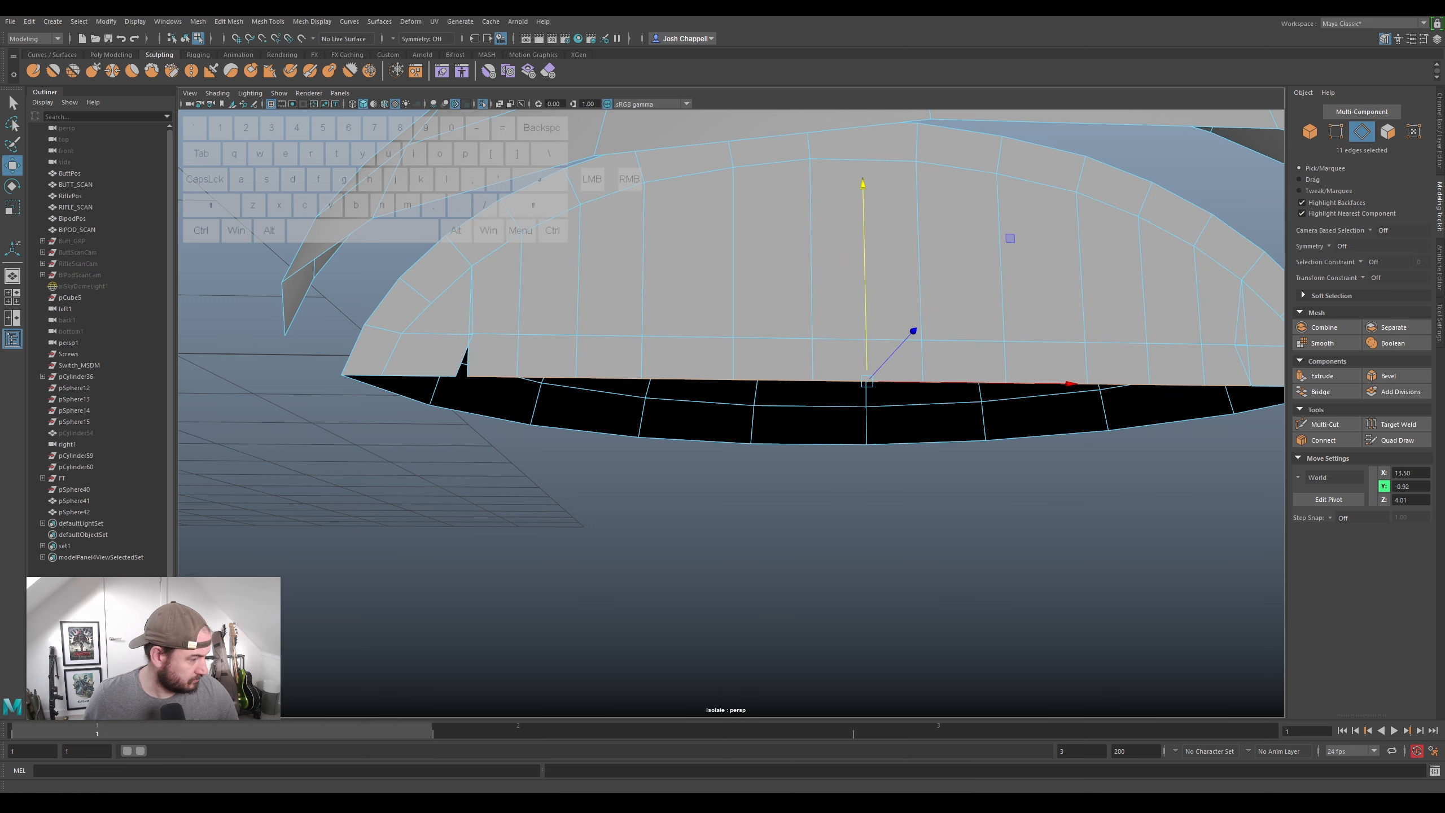
# - Merge the two overlapping vertices at the upper corner of the wall's end gap to their center
pyautogui.keyDown('alt'); pyautogui.moveTo(454, 309); pyautogui.dragTo(498, 317, button='middle'); pyautogui.keyUp('alt')
pyautogui.scroll(3, 512, 314)
pyautogui.moveTo(522, 308); pyautogui.dragTo(484, 307, button='right')
pyautogui.moveTo(456, 305); pyautogui.dragTo(733, 290)
pyautogui.keyDown('alt'); pyautogui.moveTo(734, 290); pyautogui.dragTo(651, 299, button='middle'); pyautogui.keyUp('alt')
pyautogui.keyDown('alt'); pyautogui.scroll(3, 651, 307); pyautogui.keyUp('alt')
pyautogui.keyDown('alt'); pyautogui.moveTo(654, 342); pyautogui.dragTo(680, 393); pyautogui.keyUp('alt')
pyautogui.keyDown('alt'); pyautogui.moveTo(679, 393); pyautogui.dragTo(815, 426, button='middle'); pyautogui.keyUp('alt')
pyautogui.keyDown('alt'); pyautogui.moveTo(814, 426); pyautogui.dragTo(824, 424); pyautogui.keyUp('alt')
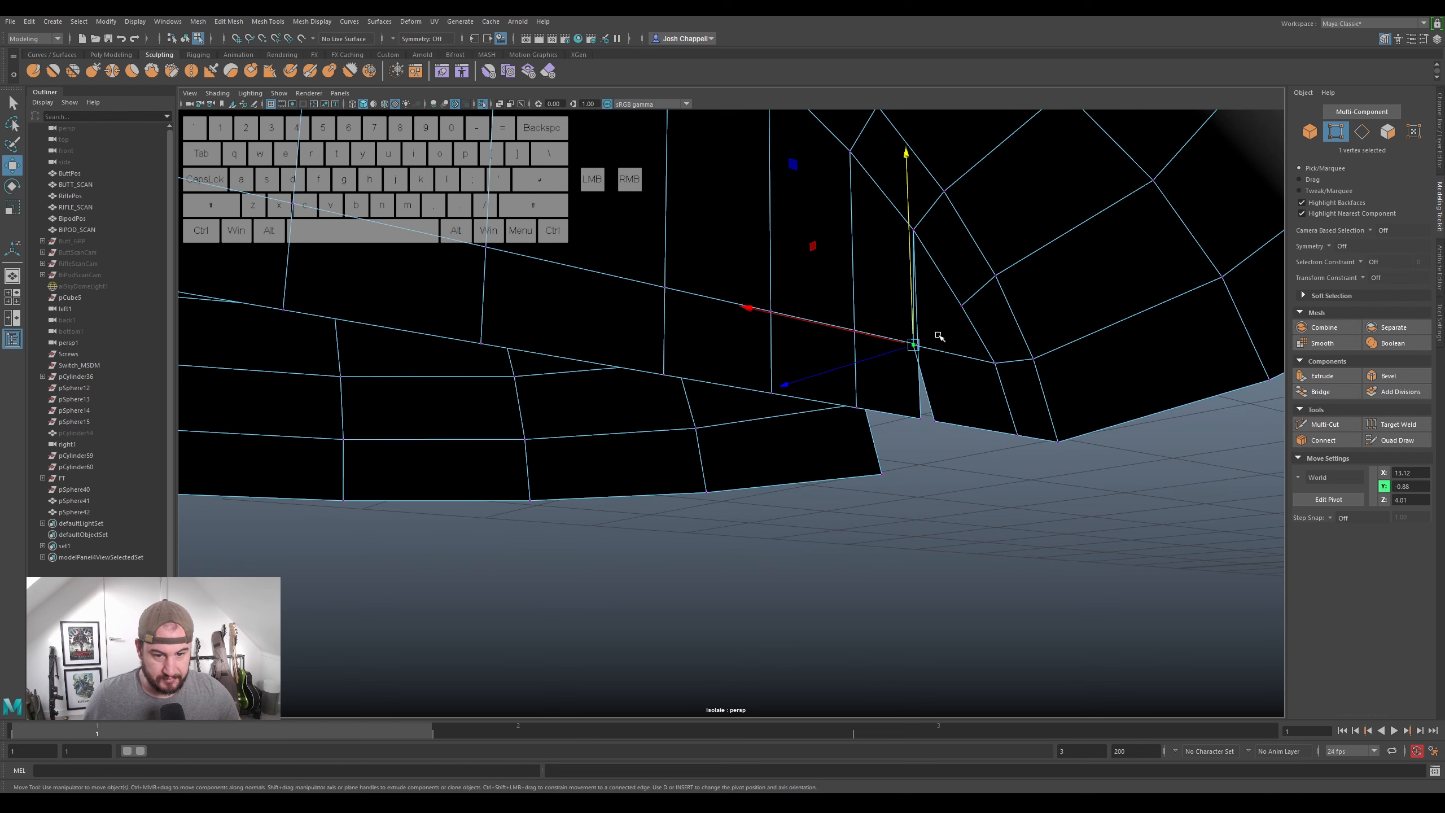
pyautogui.moveTo(905, 361); pyautogui.dragTo(904, 361)
pyautogui.click(195, 25)
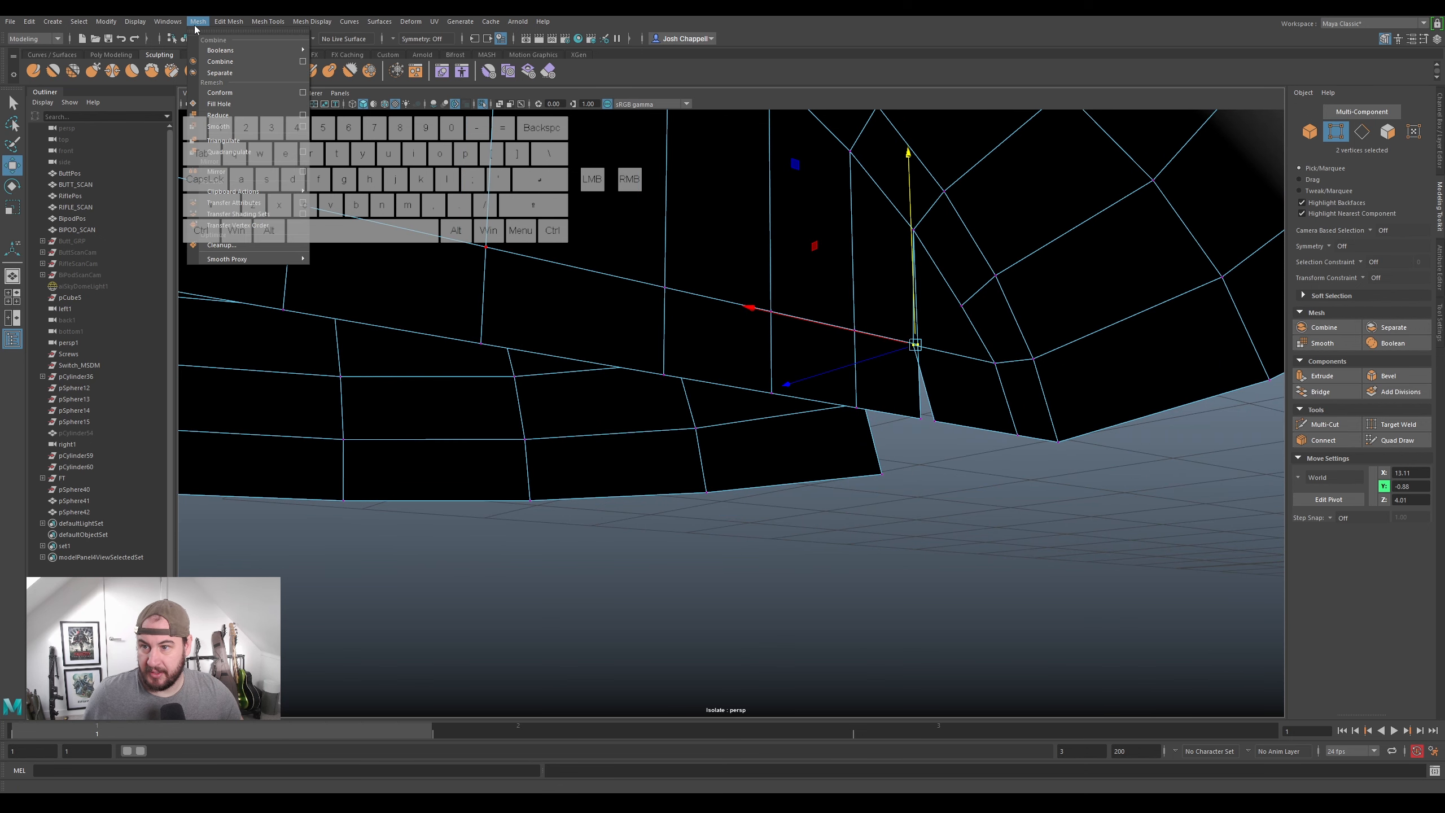
pyautogui.moveTo(230, 22)
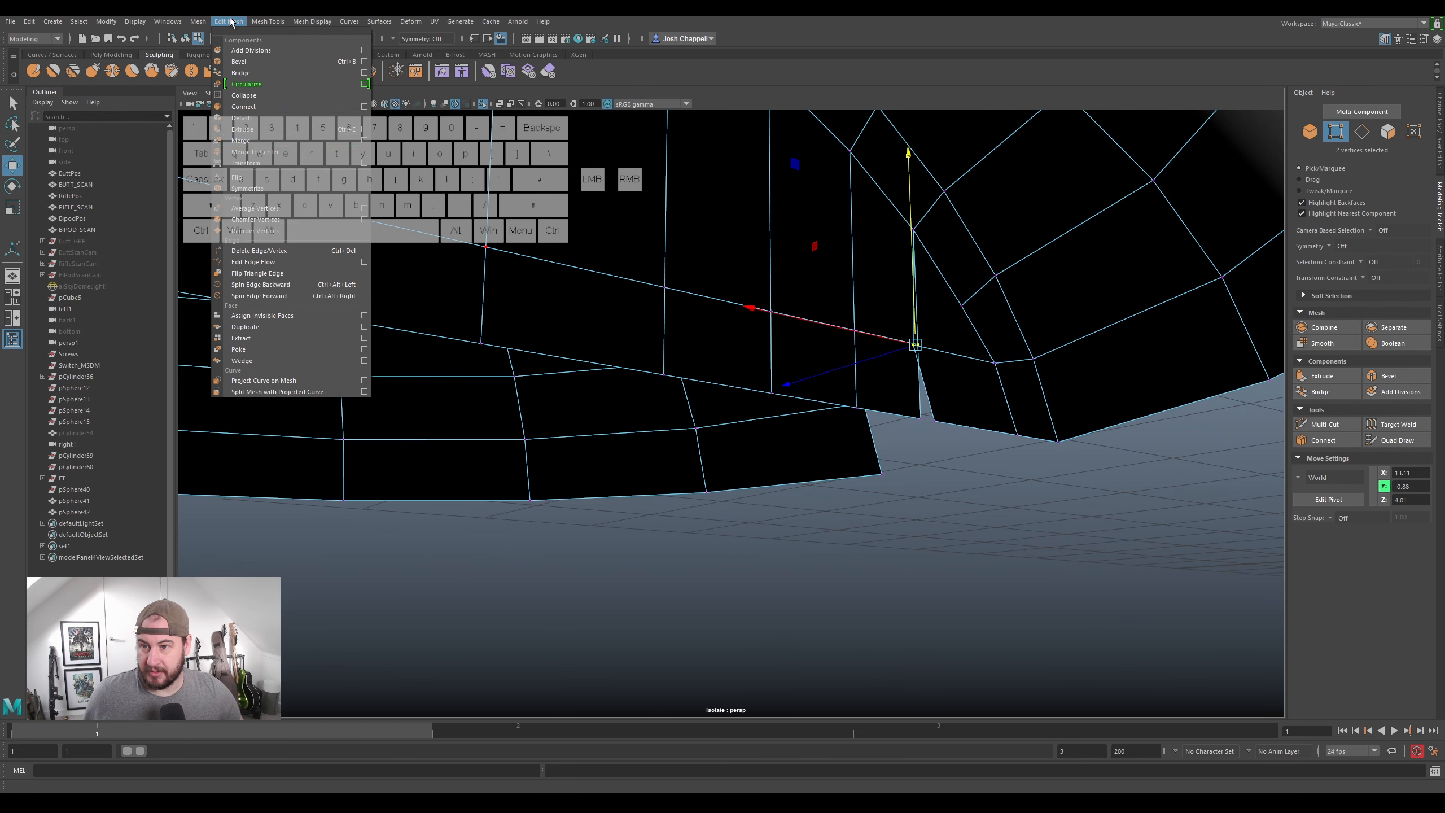
pyautogui.click(245, 151)
# - Merge the lower vertex pair at this gap and both vertex pairs at the wall's opposite end to their centers
pyautogui.moveTo(948, 414); pyautogui.dragTo(853, 524)
pyautogui.keyDown('alt'); pyautogui.moveTo(854, 525); pyautogui.dragTo(757, 453, button='middle'); pyautogui.keyUp('alt')
pyautogui.keyDown('alt'); pyautogui.moveTo(815, 450); pyautogui.dragTo(823, 449); pyautogui.keyUp('alt')
pyautogui.moveTo(711, 307)
pyautogui.keyDown('alt'); pyautogui.mouseDown(button='middle')
pyautogui.moveTo(738, 336)
pyautogui.moveTo(723, 330)
pyautogui.mouseUp(button='middle'); pyautogui.keyUp('alt')
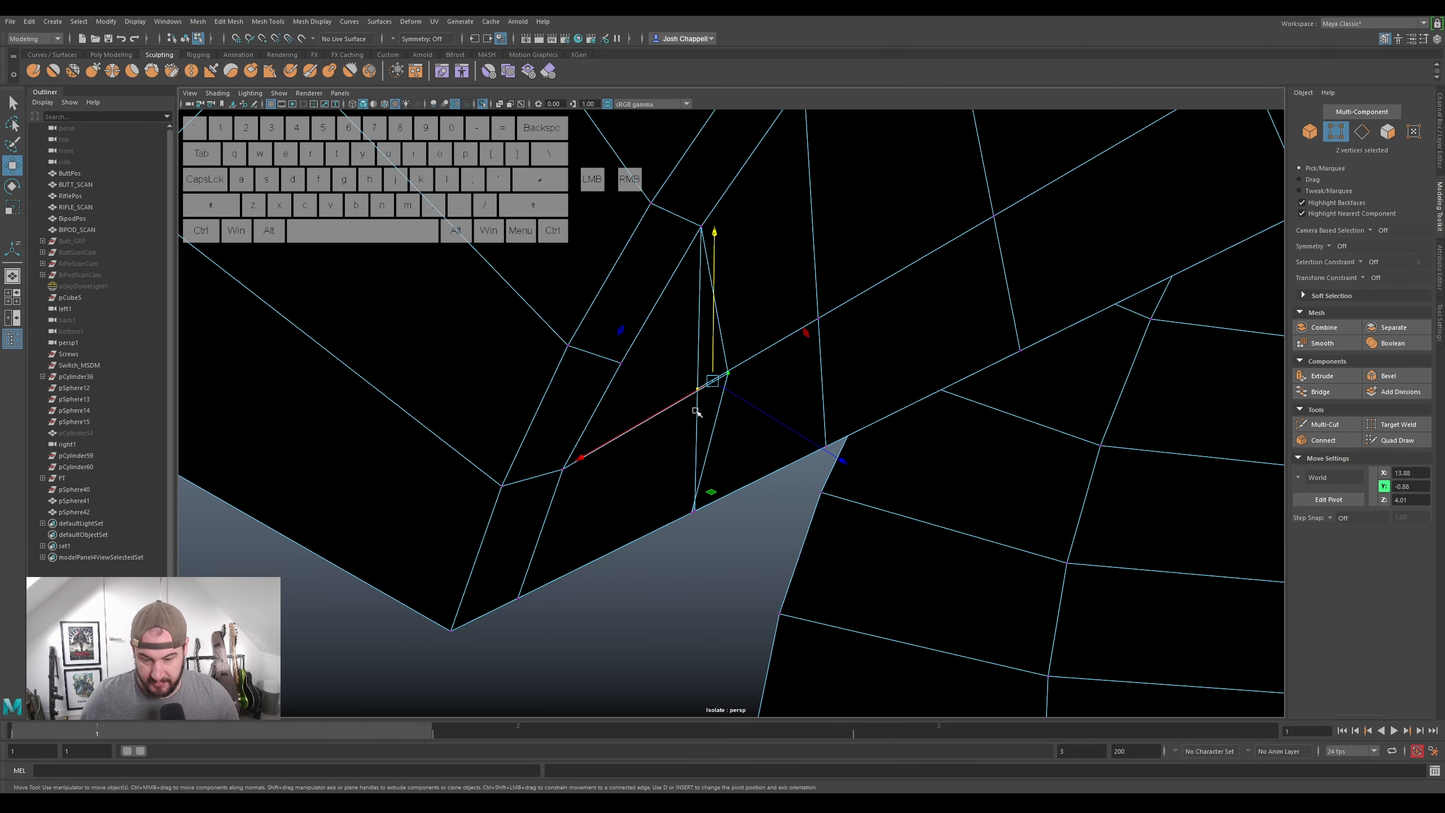
pyautogui.click(693, 511)
pyautogui.keyDown('alt'); pyautogui.moveTo(696, 506); pyautogui.dragTo(691, 413); pyautogui.keyUp('alt')
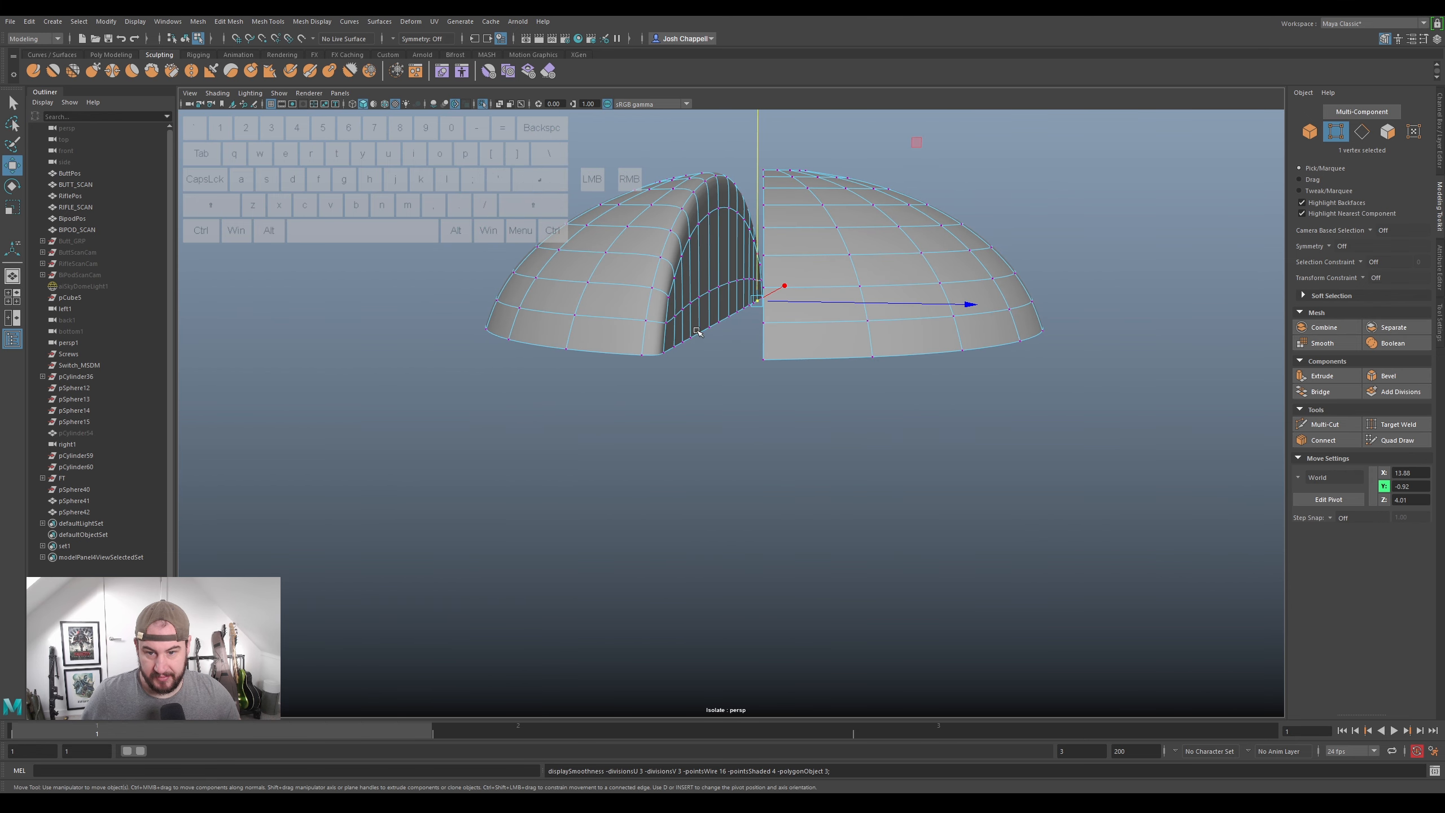
# - Delete all faces of the dome's other half and return the finished walled half to object mode
pyautogui.keyDown('alt'); pyautogui.moveTo(722, 253); pyautogui.dragTo(706, 239); pyautogui.keyUp('alt')
pyautogui.moveTo(692, 225); pyautogui.dragTo(741, 228, button='right')
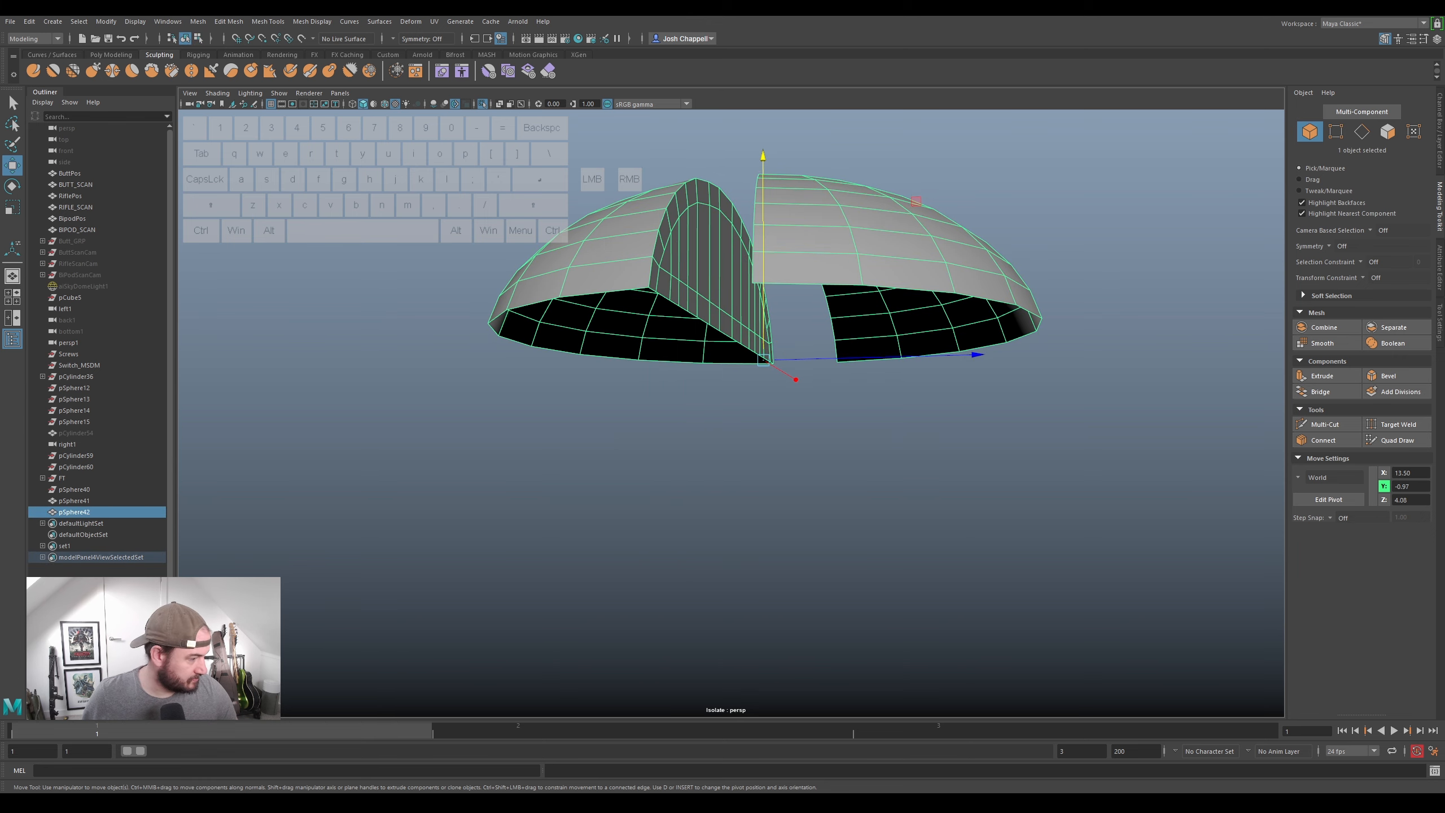
pyautogui.keyDown('alt'); pyautogui.moveTo(566, 287); pyautogui.dragTo(640, 192); pyautogui.keyUp('alt')
pyautogui.moveTo(668, 261); pyautogui.dragTo(668, 230, button='right')
pyautogui.moveTo(648, 245)
pyautogui.keyDown('alt'); pyautogui.mouseDown()
pyautogui.moveTo(610, 329)
pyautogui.moveTo(663, 243)
pyautogui.mouseUp(); pyautogui.keyUp('alt')
pyautogui.moveTo(662, 243); pyautogui.dragTo(690, 209, button='right')
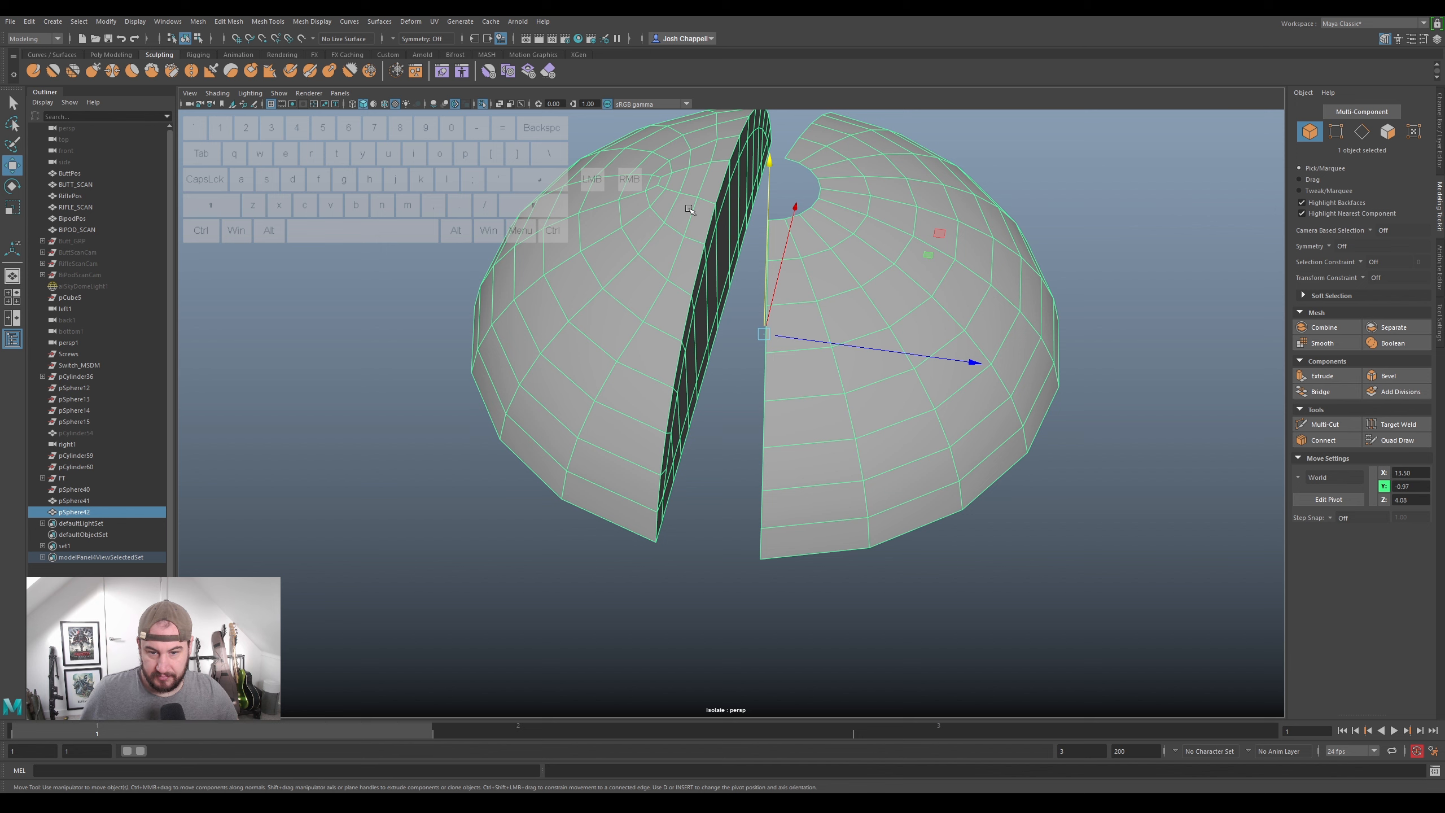
pyautogui.moveTo(871, 245); pyautogui.dragTo(871, 278, button='right')
pyautogui.keyDown('alt'); pyautogui.moveTo(871, 279); pyautogui.dragTo(773, 450); pyautogui.keyUp('alt')
pyautogui.press('Delete')
pyautogui.moveTo(673, 260); pyautogui.dragTo(715, 242, button='right')
pyautogui.keyDown('alt'); pyautogui.moveTo(715, 241); pyautogui.dragTo(695, 312); pyautogui.keyUp('alt')
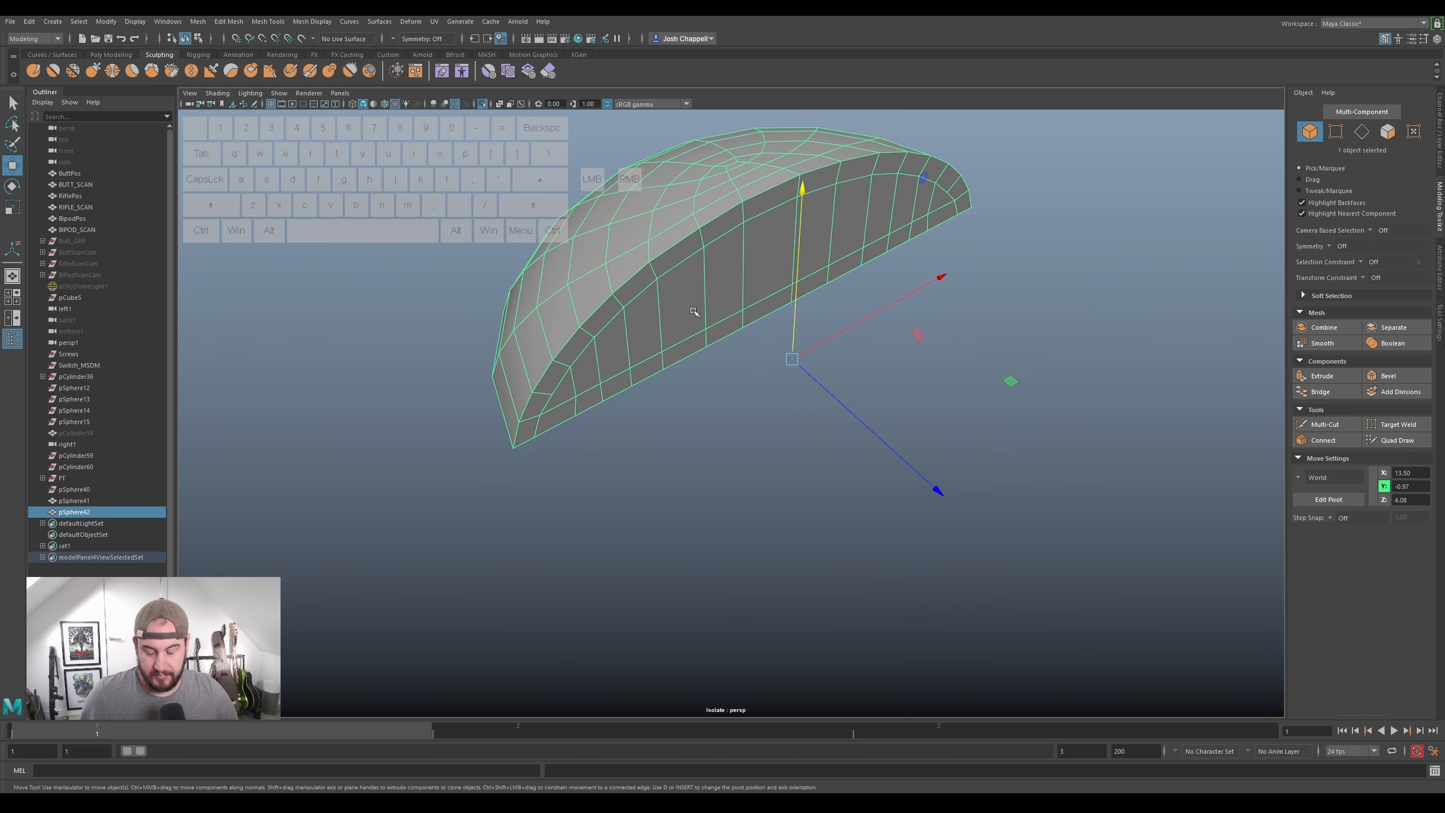
# - Duplicate the finished walled half and set the copy's Rotate Y to 180
pyautogui.hotkey('ctrl', 'd')
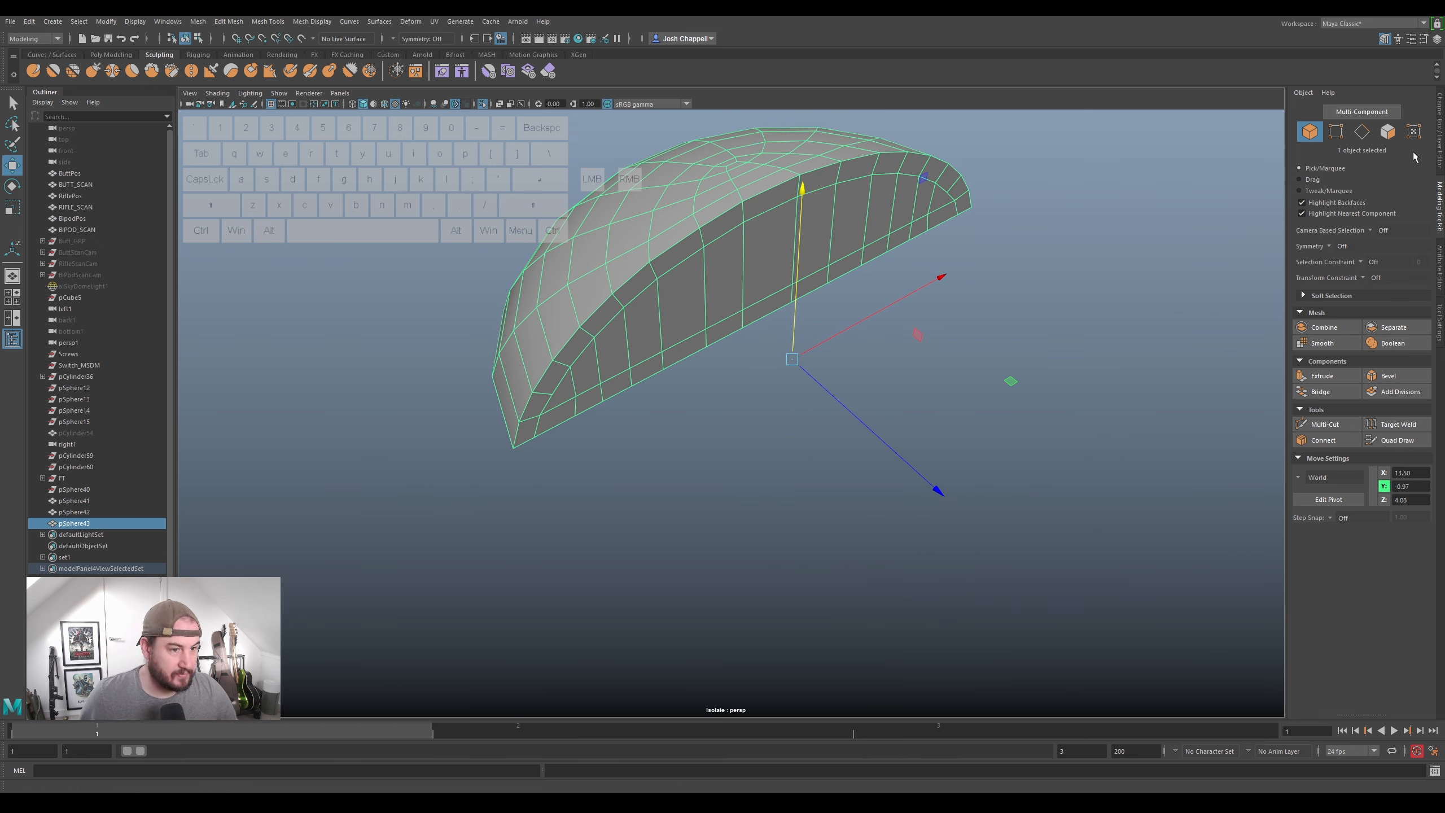
pyautogui.click(1440, 155)
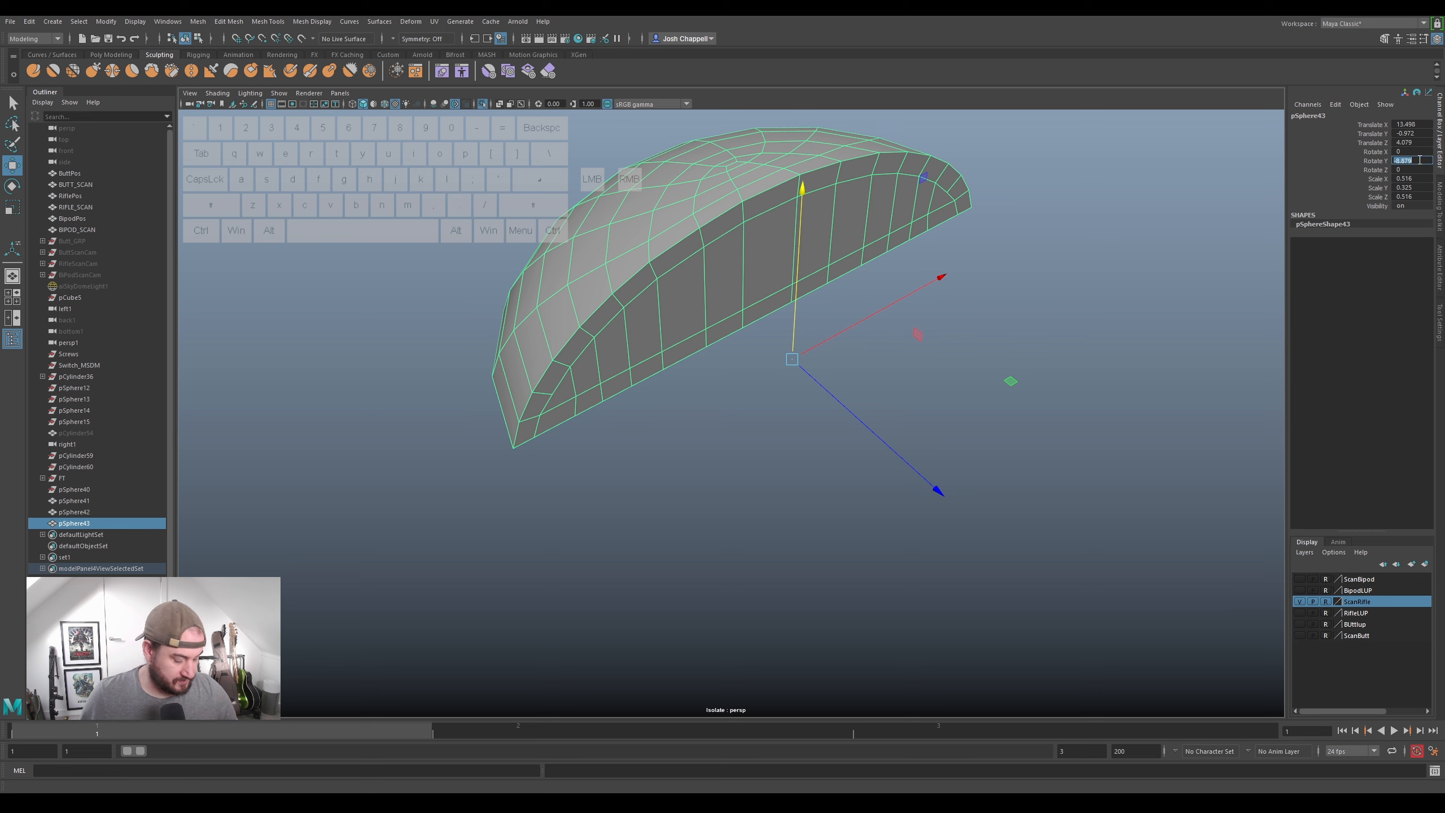
pyautogui.write('0')
pyautogui.press('Return')
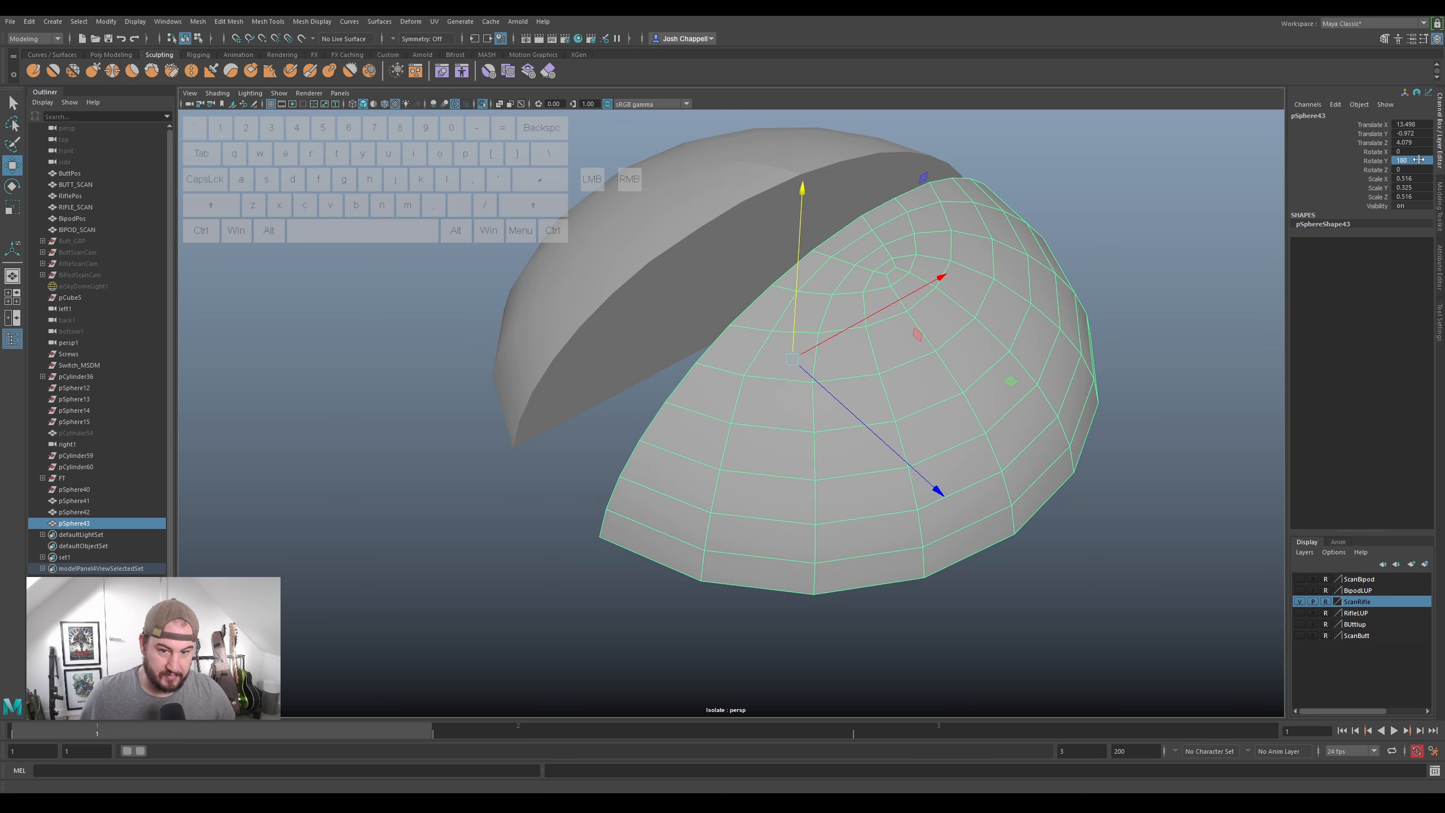
# - Select the original walled half and set its Rotate Y to 0
pyautogui.click(722, 236)
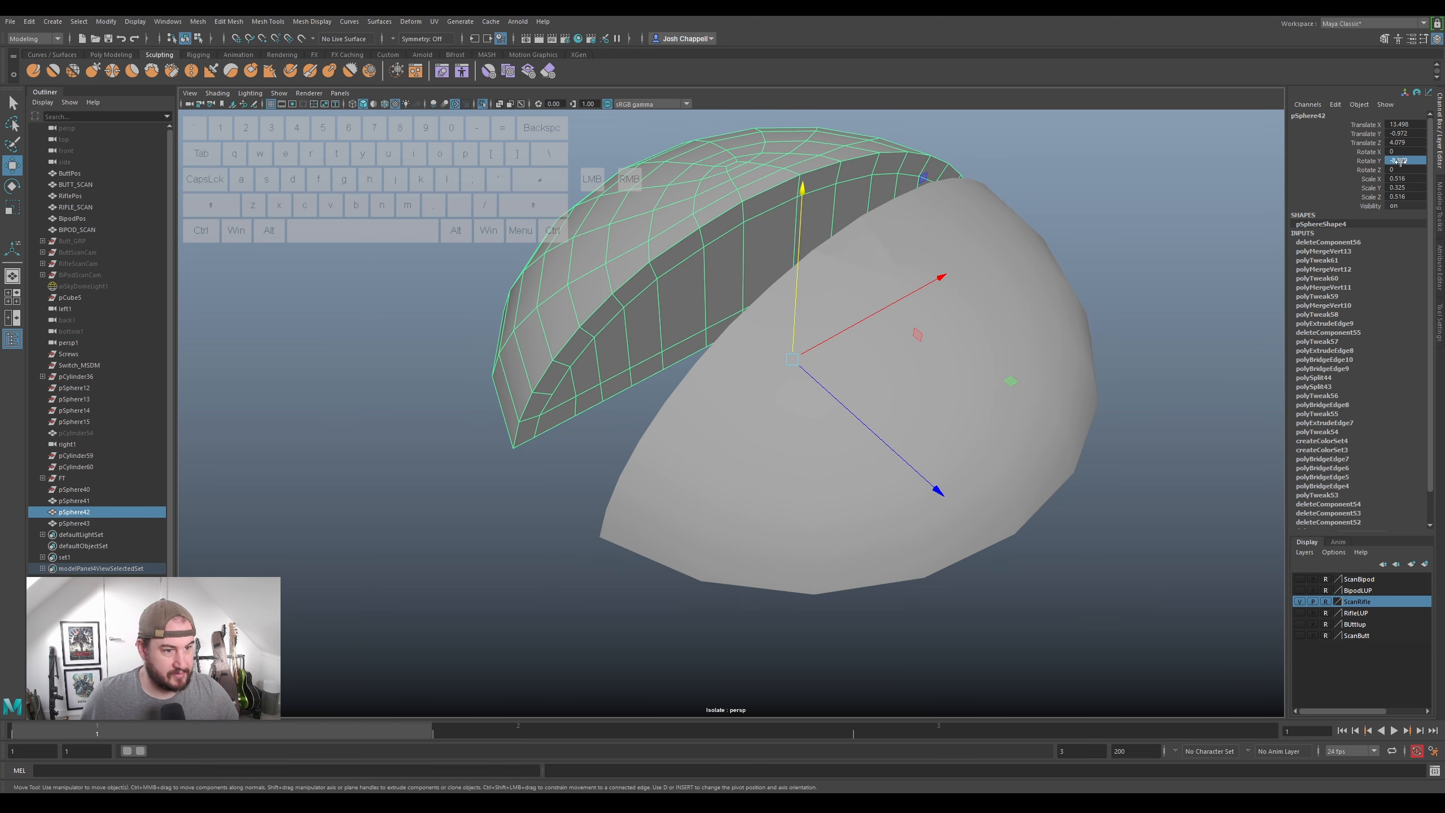
pyautogui.write('0')
pyautogui.press('Return')
# - Select both dome halves and combine them into one mesh
pyautogui.keyDown('alt'); pyautogui.moveTo(1182, 140); pyautogui.dragTo(703, 419); pyautogui.keyUp('alt')
pyautogui.keyDown('ctrl'); pyautogui.click(691, 487); pyautogui.keyUp('ctrl')
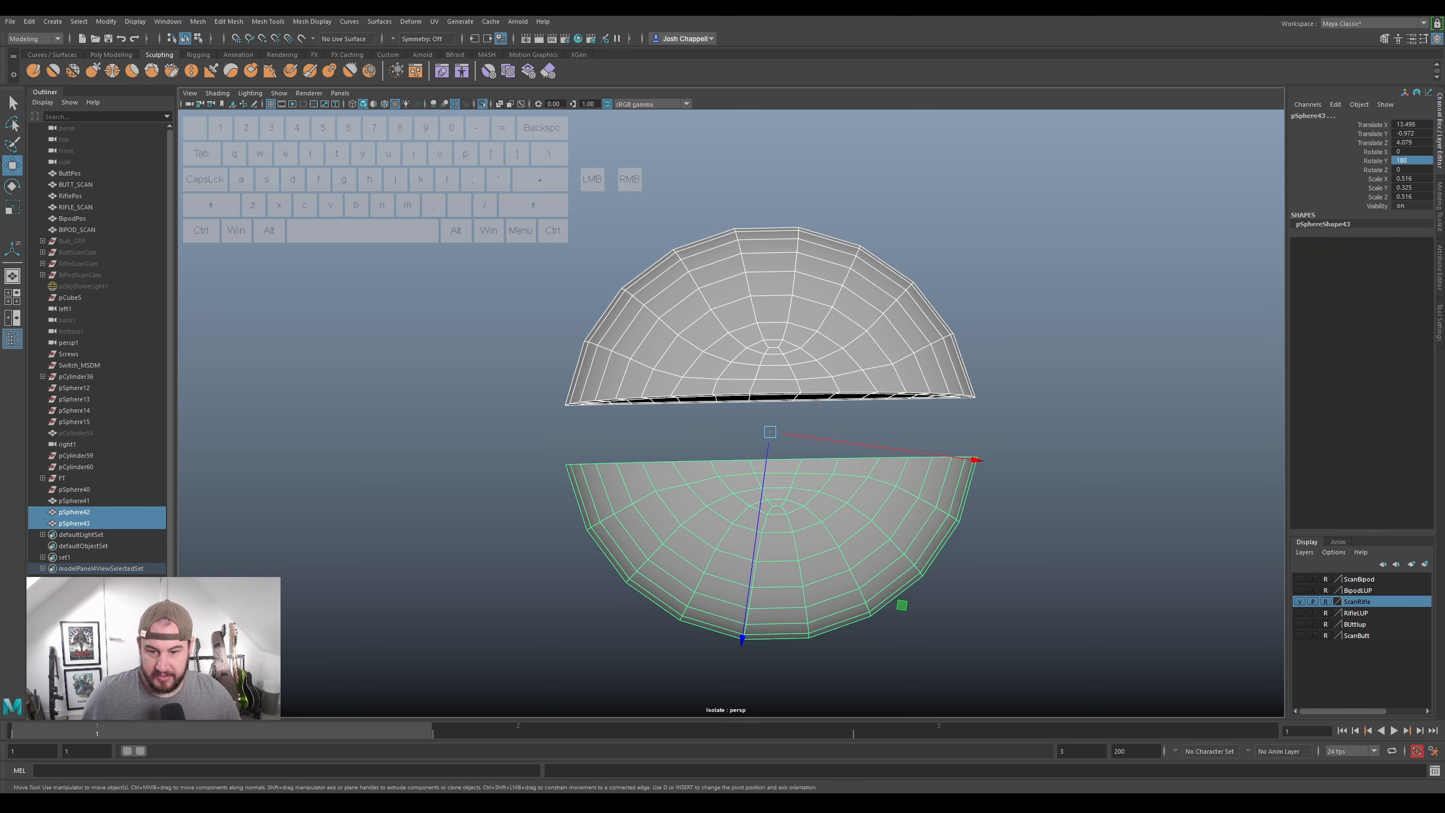
pyautogui.click(201, 25)
pyautogui.click(244, 61)
# - Select only the bottom border edges of the two facing slot walls and bridge them to form the slot floor
pyautogui.keyDown('alt'); pyautogui.moveTo(682, 484); pyautogui.dragTo(716, 400); pyautogui.keyUp('alt')
pyautogui.moveTo(615, 244); pyautogui.dragTo(638, 222, button='right')
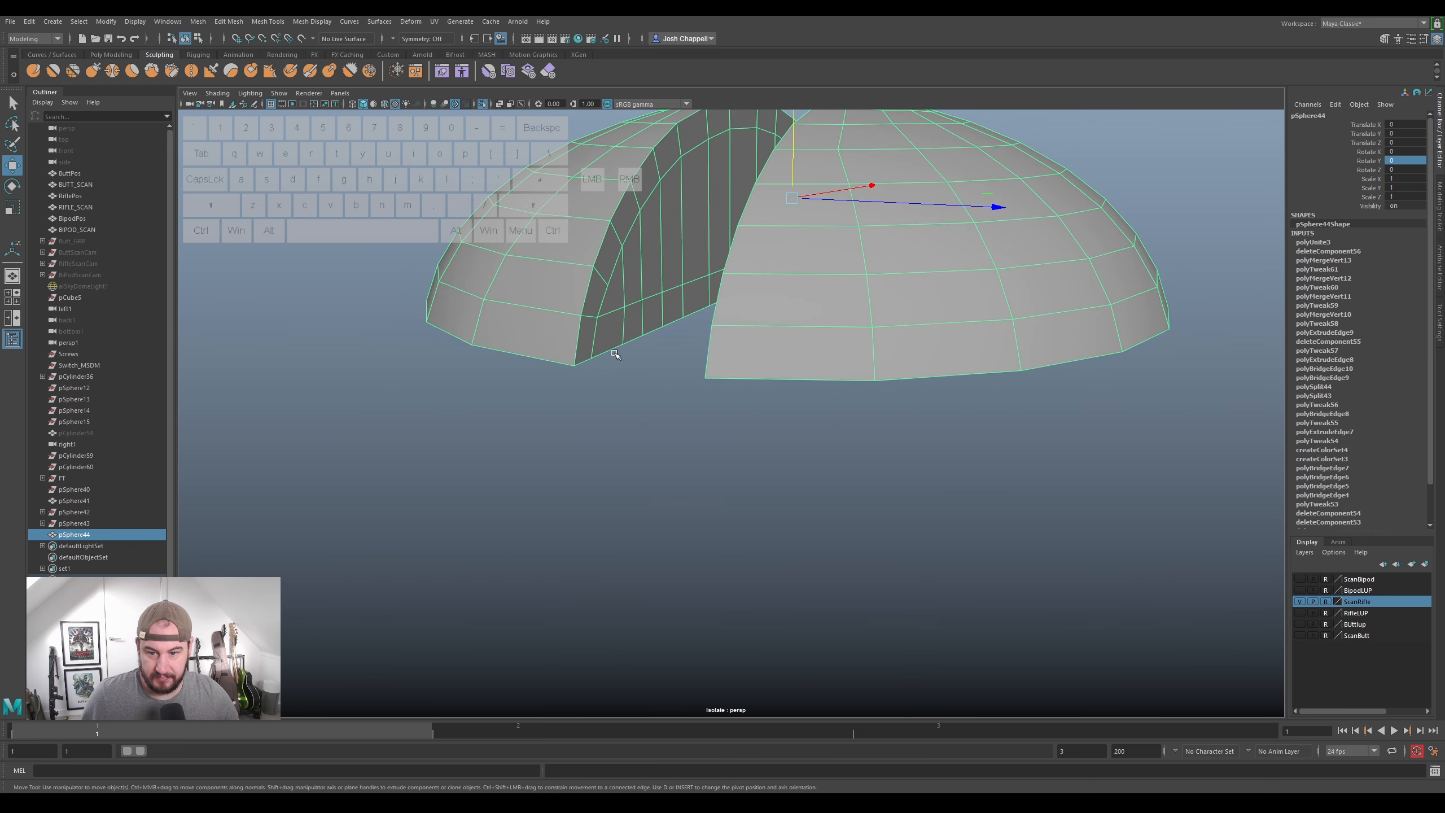
pyautogui.moveTo(588, 361); pyautogui.dragTo(610, 277, button='right')
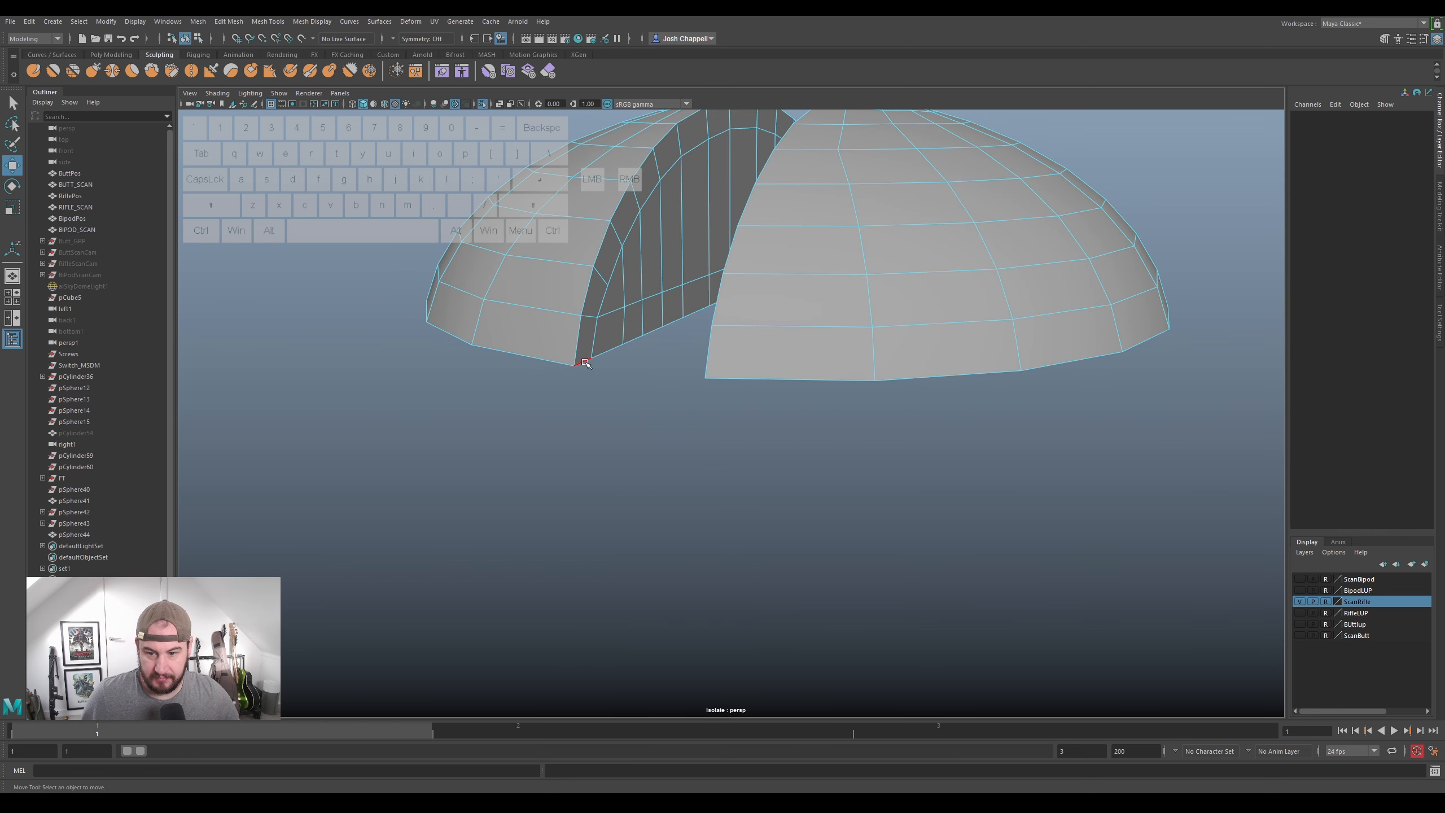
pyautogui.doubleClick(585, 362)
pyautogui.keyDown('alt'); pyautogui.moveTo(774, 381); pyautogui.dragTo(799, 438); pyautogui.keyUp('alt')
pyautogui.keyDown('ctrl'); pyautogui.moveTo(1194, 132); pyautogui.dragTo(879, 396); pyautogui.keyUp('ctrl')
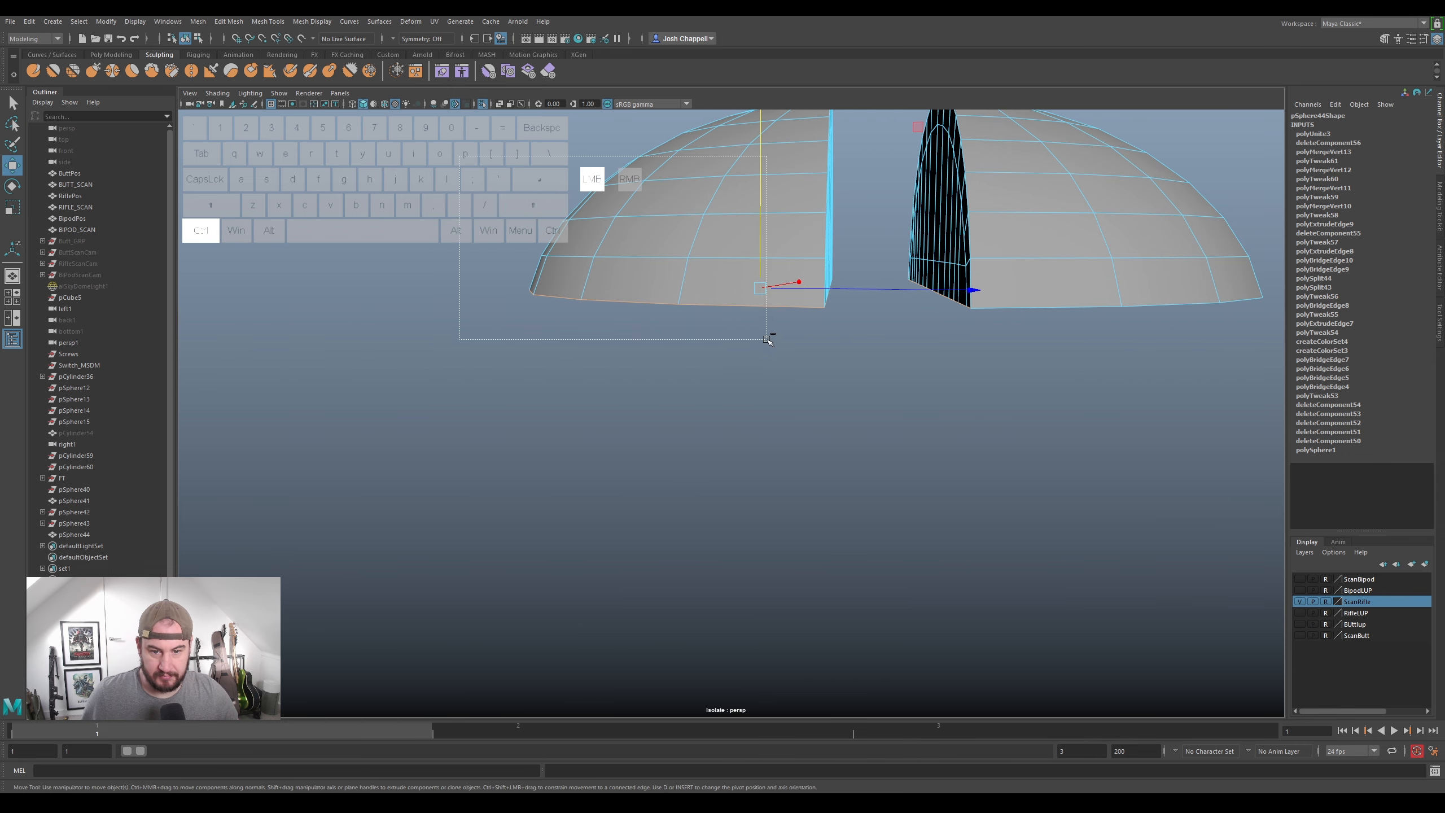
pyautogui.keyDown('ctrl'); pyautogui.moveTo(766, 339); pyautogui.dragTo(768, 342); pyautogui.keyUp('ctrl')
pyautogui.click(1440, 199)
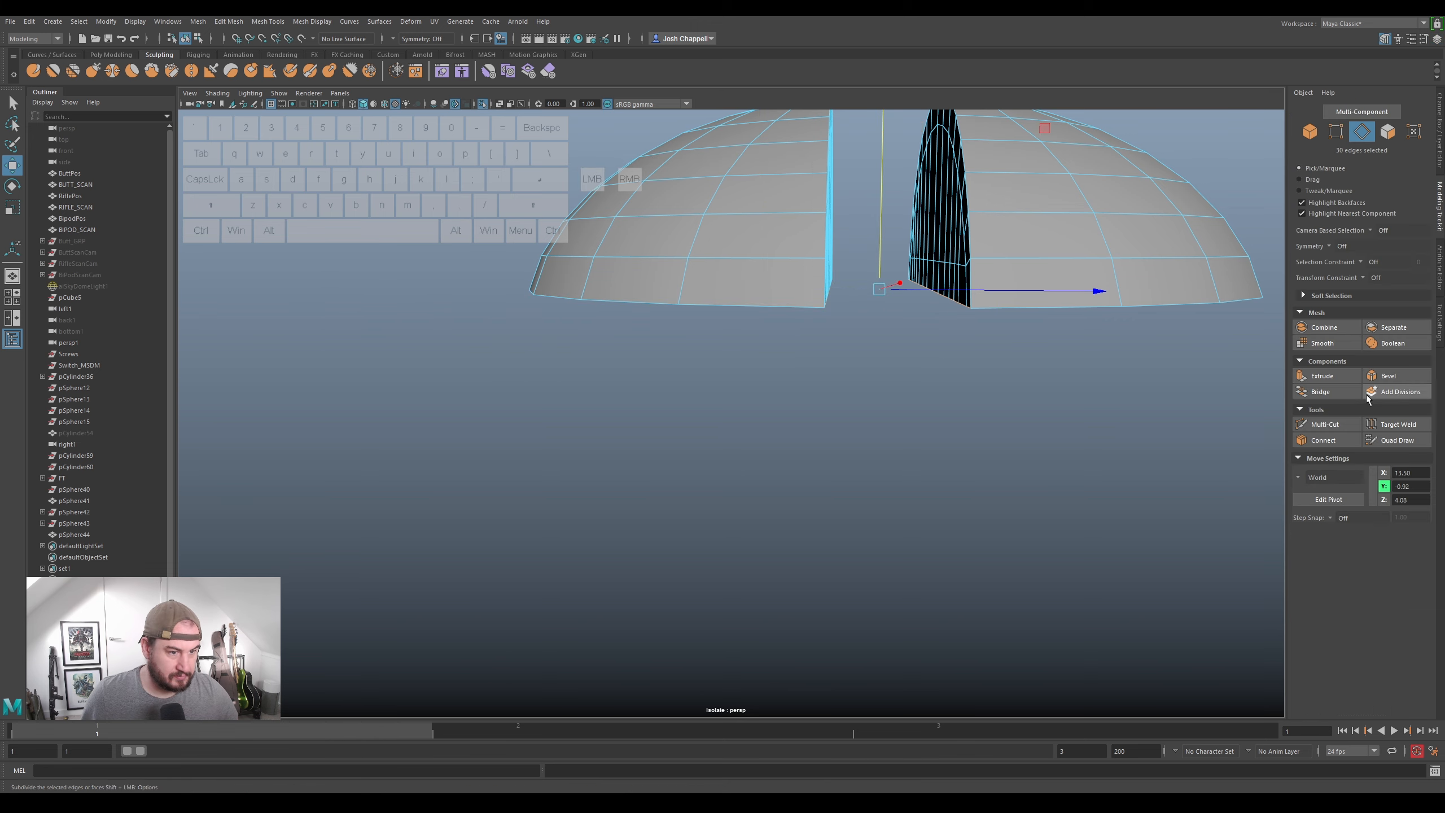
pyautogui.click(1320, 391)
# - Extrude the screw head's whole bottom border loop and move it down along Y to form a short rim
pyautogui.moveTo(887, 319)
pyautogui.keyDown('alt'); pyautogui.mouseDown()
pyautogui.moveTo(932, 300)
pyautogui.moveTo(886, 287)
pyautogui.moveTo(905, 302)
pyautogui.mouseUp(); pyautogui.keyUp('alt')
pyautogui.keyDown('alt'); pyautogui.moveTo(727, 323); pyautogui.dragTo(712, 368); pyautogui.keyUp('alt')
pyautogui.doubleClick(688, 530)
pyautogui.moveTo(688, 529)
pyautogui.keyDown('alt'); pyautogui.mouseDown()
pyautogui.moveTo(709, 526)
pyautogui.moveTo(691, 518)
pyautogui.mouseUp(); pyautogui.keyUp('alt')
pyautogui.hotkey('ctrl', 'e')
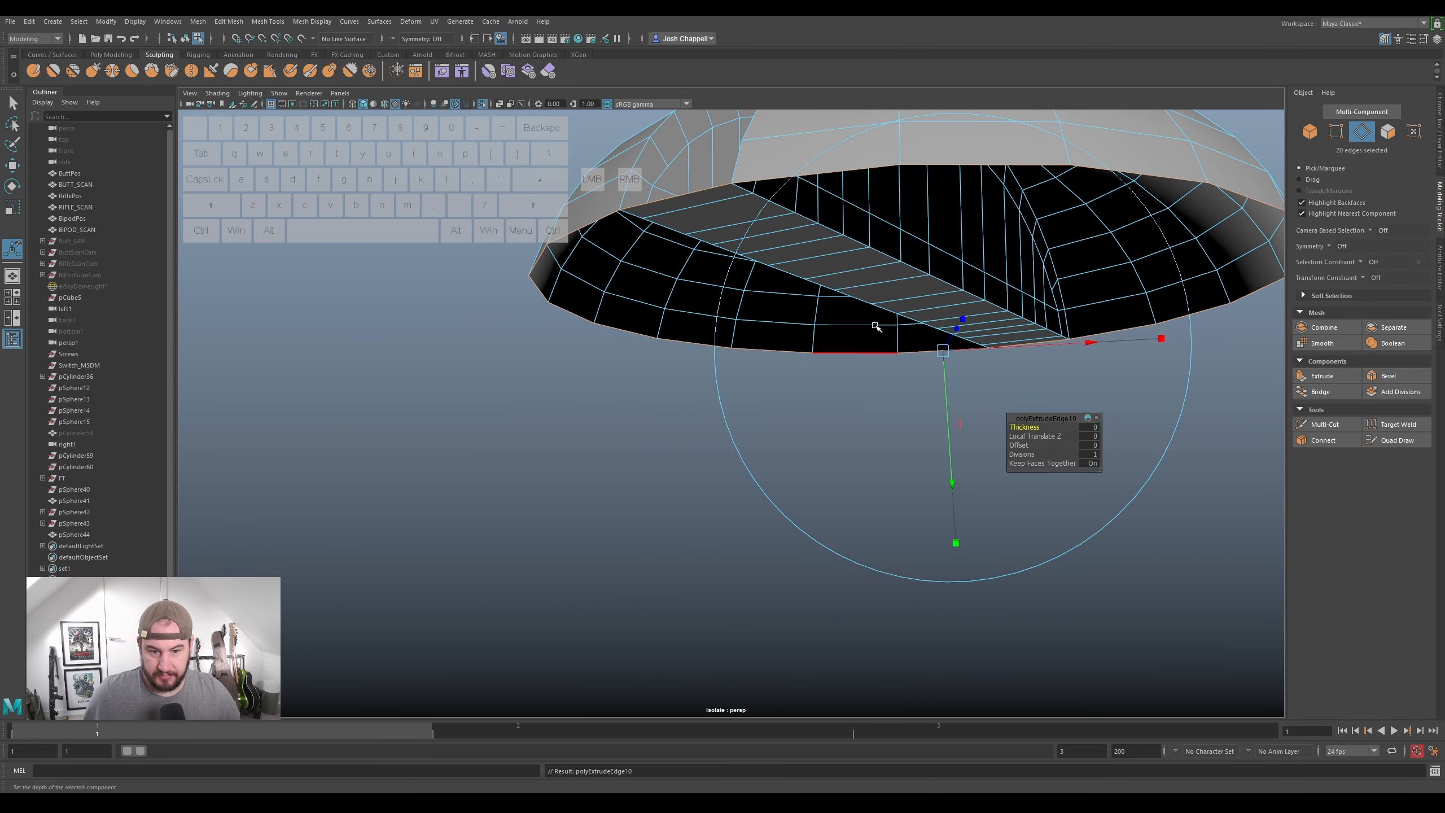
pyautogui.press('w')
pyautogui.moveTo(897, 239); pyautogui.dragTo(900, 274)
# - Extrude the rim's bottom border again and scale it inward to a smaller ring on the underside
pyautogui.keyDown('alt'); pyautogui.moveTo(887, 325); pyautogui.dragTo(582, 383); pyautogui.keyUp('alt')
pyautogui.hotkey('ctrl', 'e')
pyautogui.press('r')
pyautogui.scroll(-3, 774, 371)
pyautogui.keyDown('alt'); pyautogui.moveTo(774, 373); pyautogui.dragTo(861, 265); pyautogui.keyUp('alt')
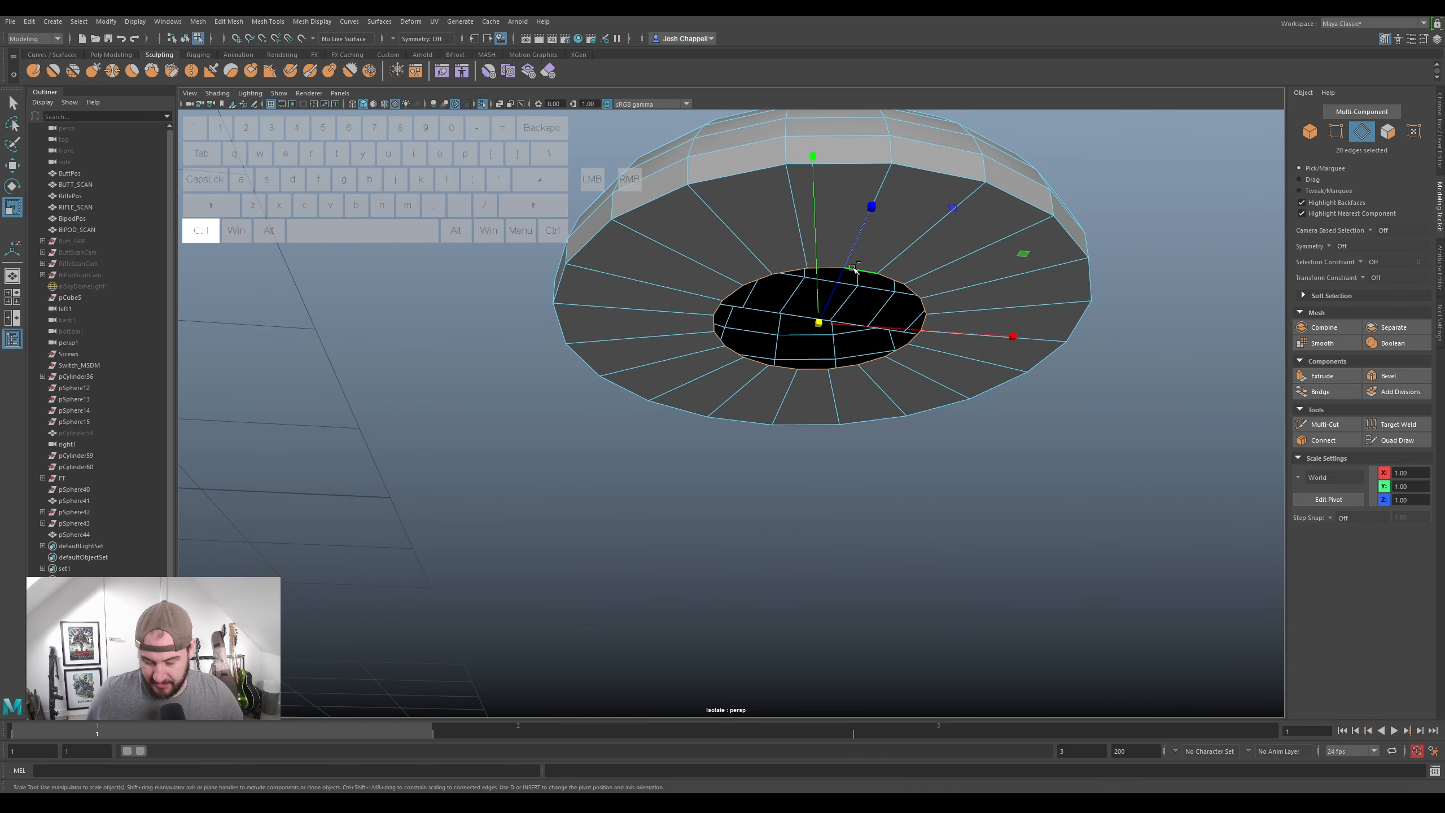
# - Fill the remaining hole inside the underside's inner ring
pyautogui.keyDown('alt'); pyautogui.moveTo(863, 277); pyautogui.dragTo(820, 278); pyautogui.keyUp('alt')
pyautogui.keyDown('shift'); pyautogui.rightClick(803, 231); pyautogui.keyUp('shift')
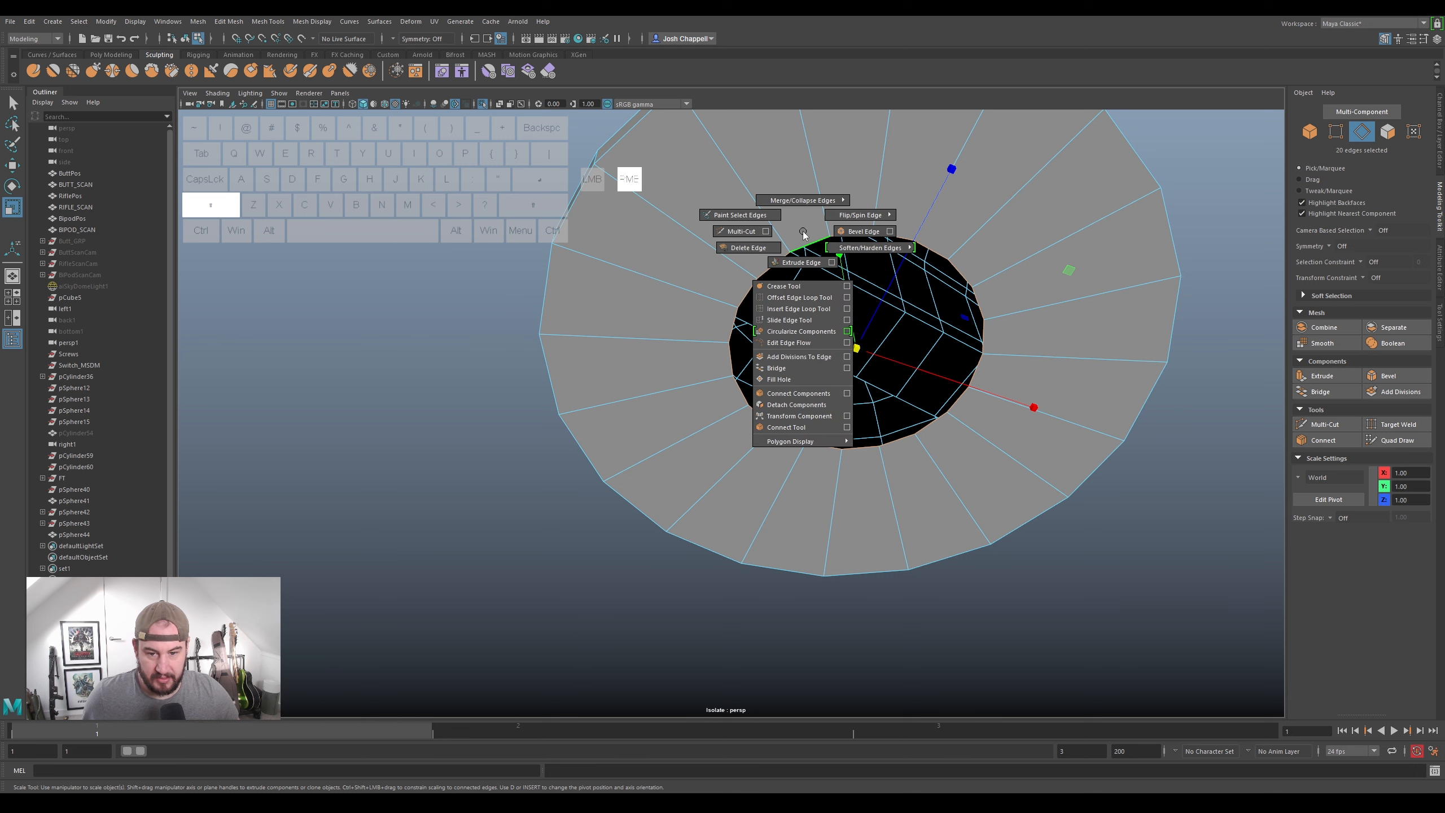
pyautogui.keyDown('shift'); pyautogui.moveTo(803, 371); pyautogui.dragTo(779, 379, button='right'); pyautogui.keyUp('shift')
pyautogui.press('w')
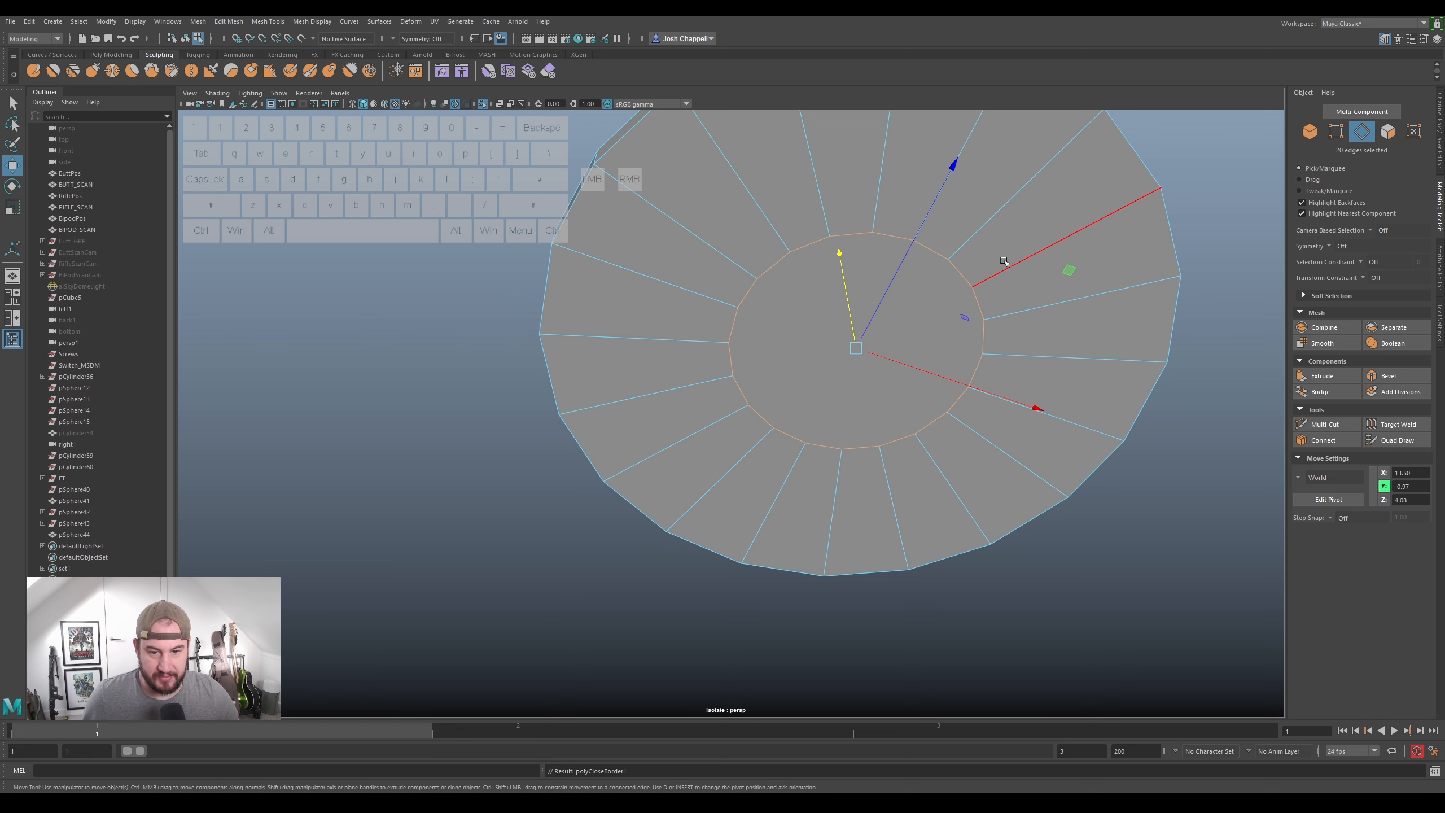
# - Use Multi-Cut to cut an edge across the filled center face between two opposite ring vertices
pyautogui.keyDown('alt'); pyautogui.moveTo(826, 285); pyautogui.dragTo(828, 323); pyautogui.keyUp('alt')
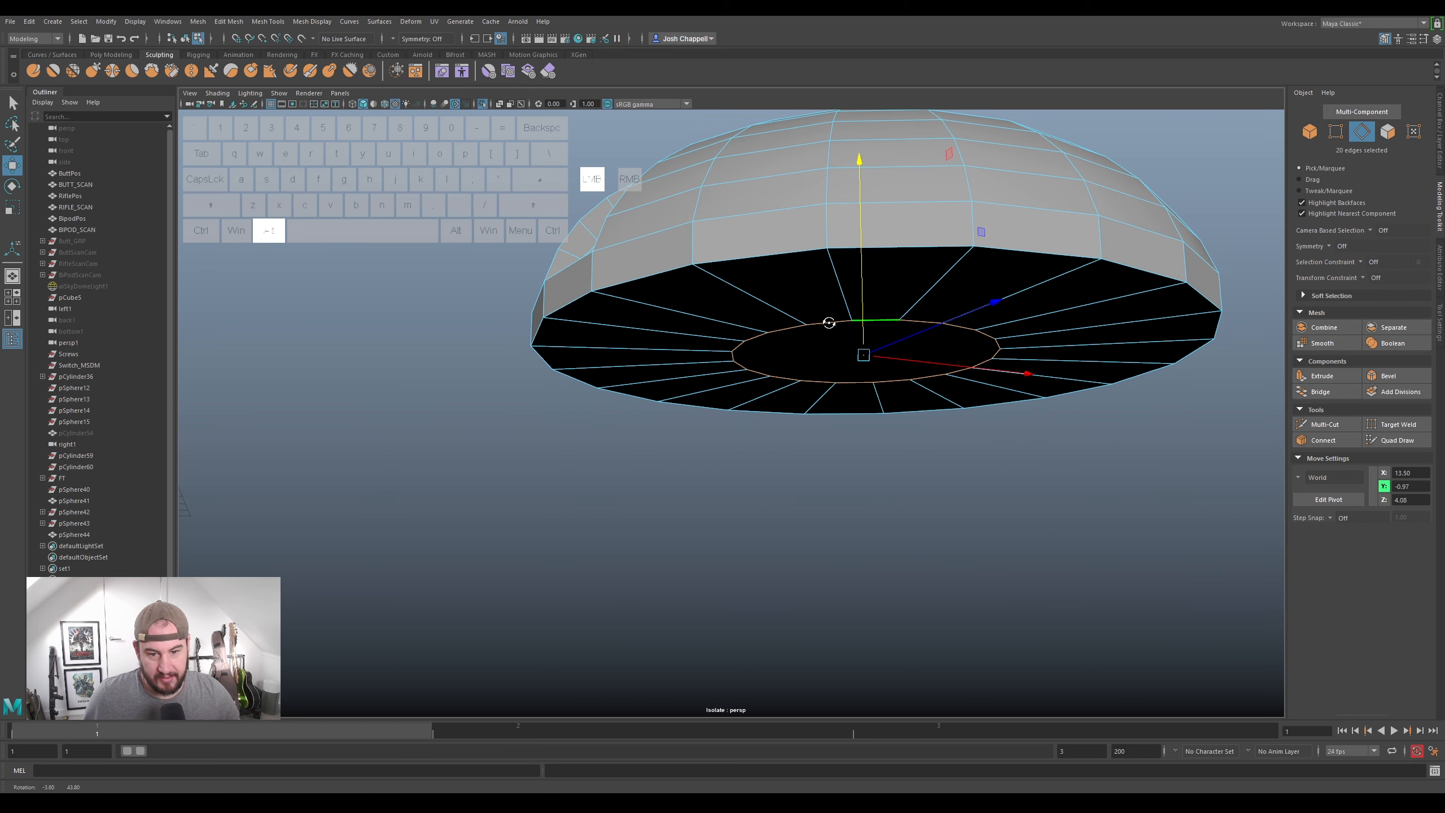
pyautogui.keyDown('alt'); pyautogui.moveTo(828, 323); pyautogui.dragTo(828, 323); pyautogui.keyUp('alt')
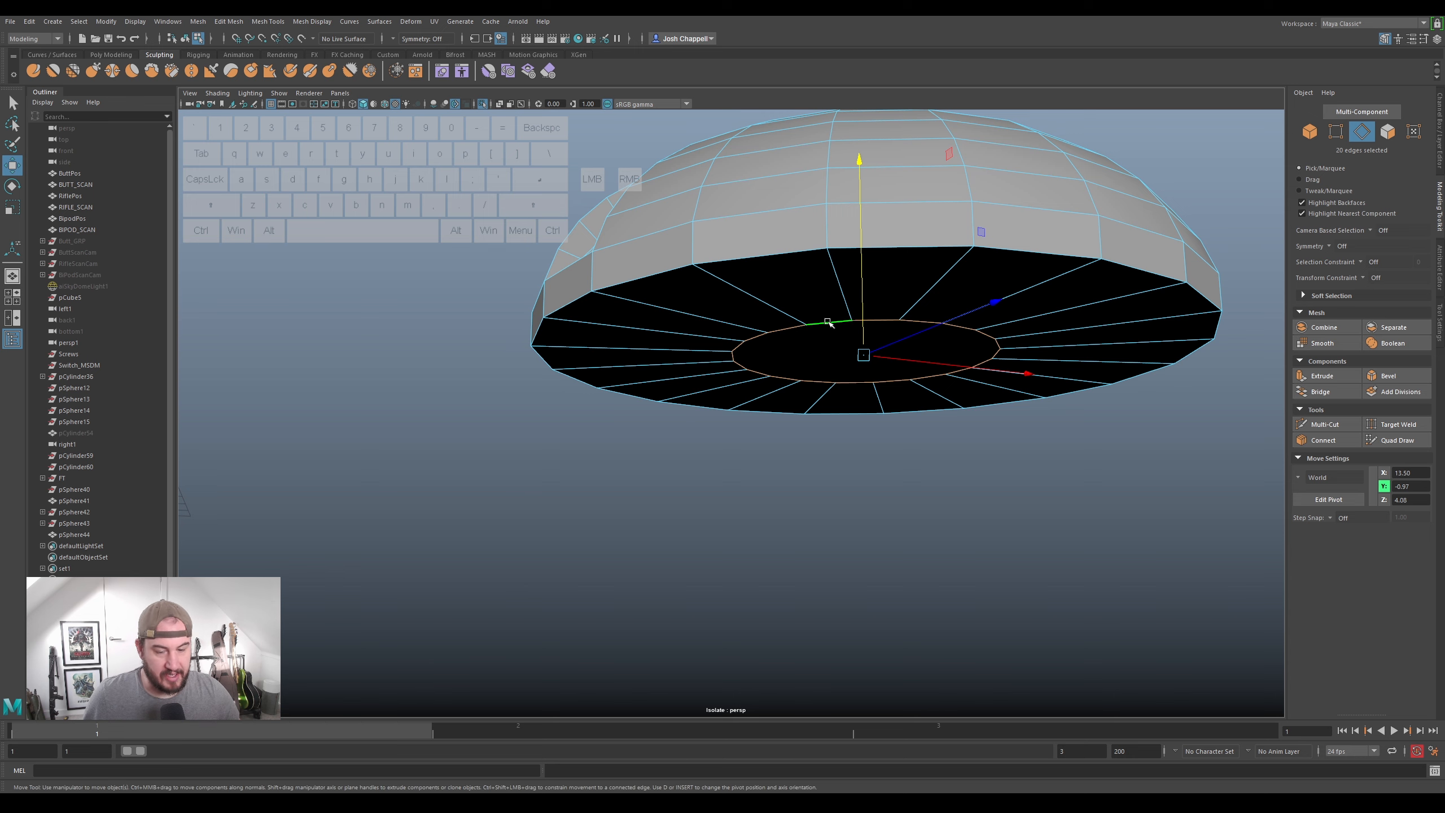
pyautogui.keyDown('alt'); pyautogui.moveTo(935, 299); pyautogui.dragTo(827, 383); pyautogui.keyUp('alt')
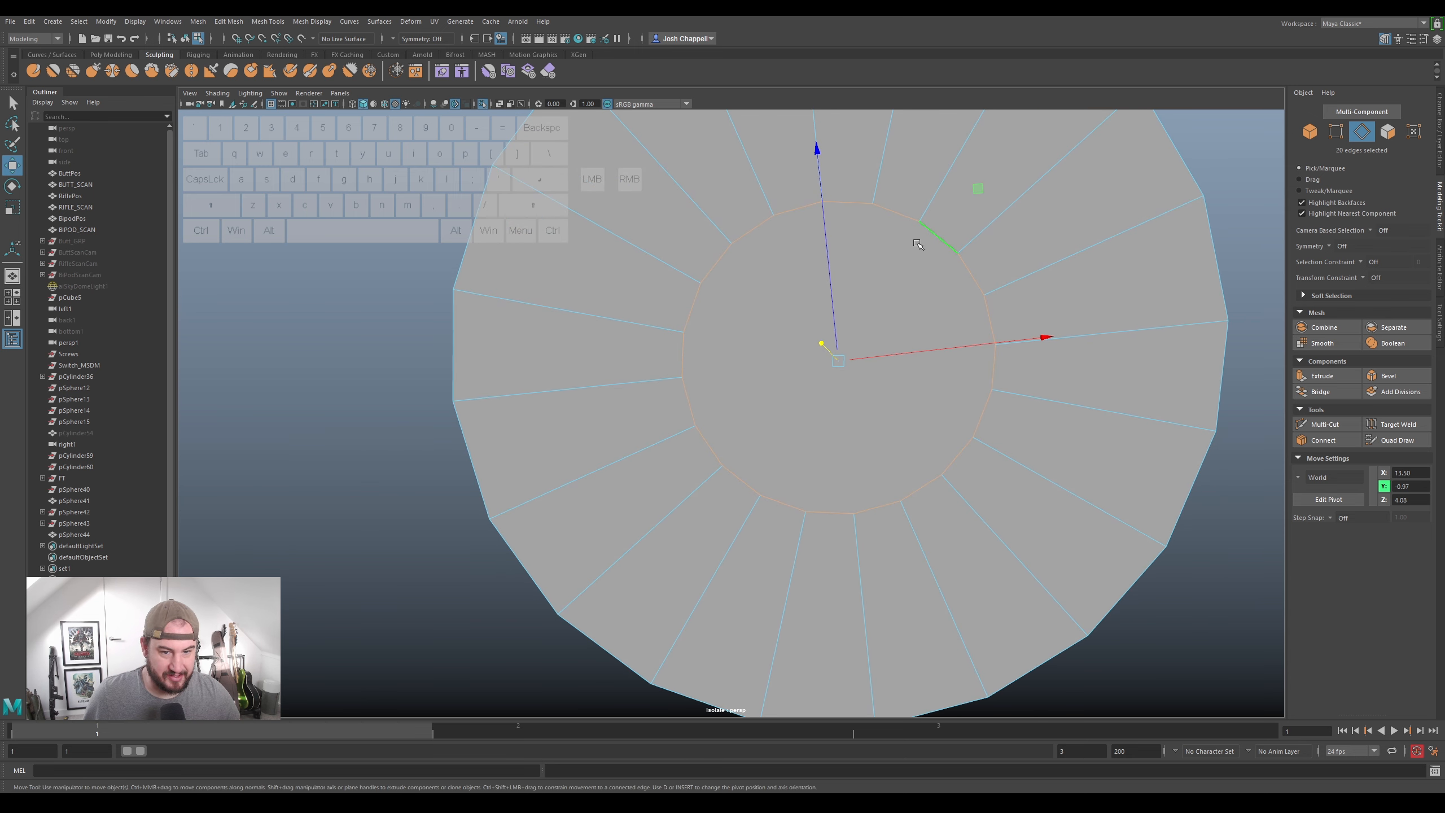
pyautogui.click(1324, 424)
pyautogui.click(995, 345)
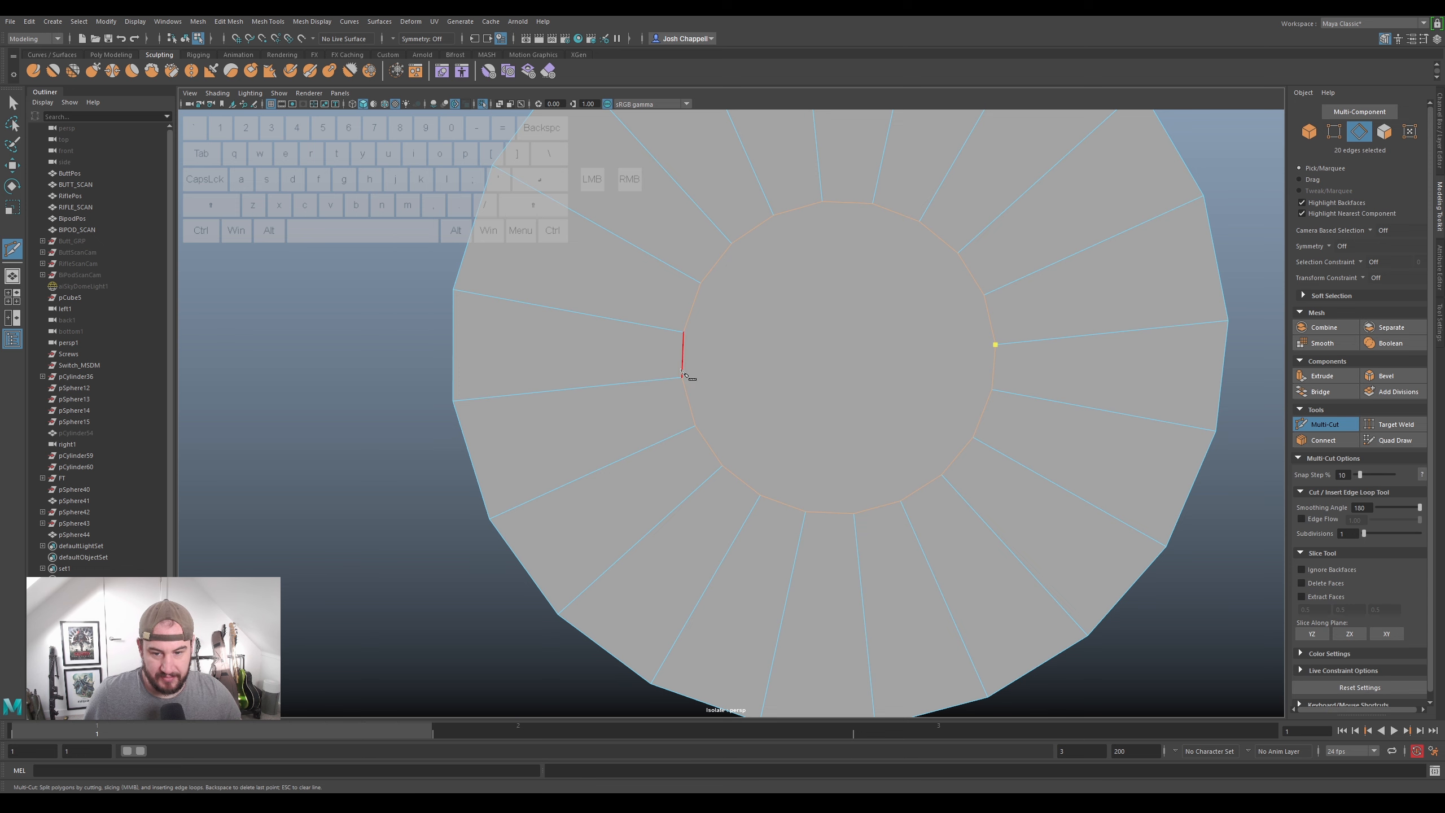
pyautogui.rightClick(682, 378)
pyautogui.click(683, 332)
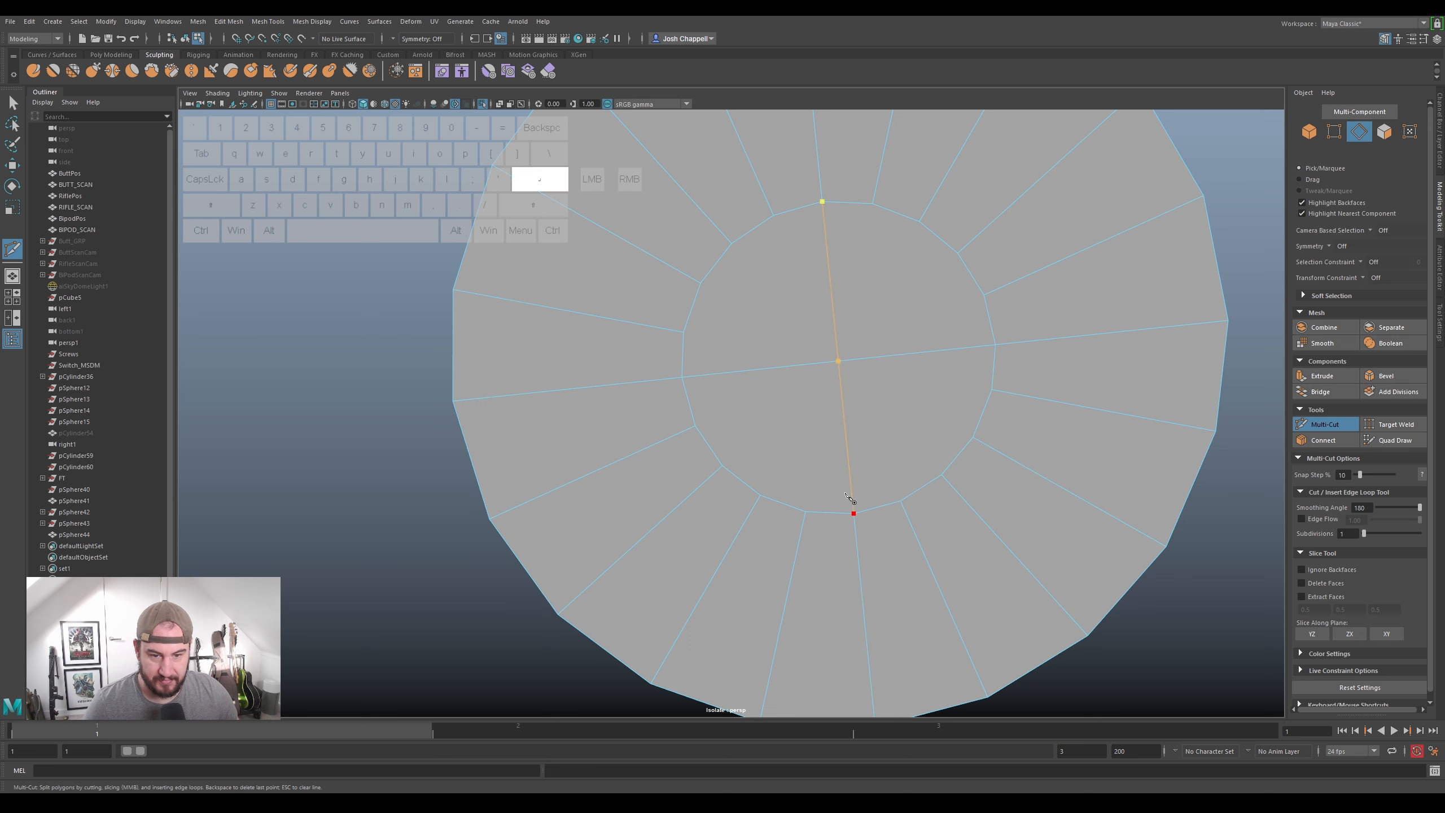
pyautogui.click(740, 238)
pyautogui.click(827, 261)
pyautogui.click(919, 222)
pyautogui.rightClick(919, 223)
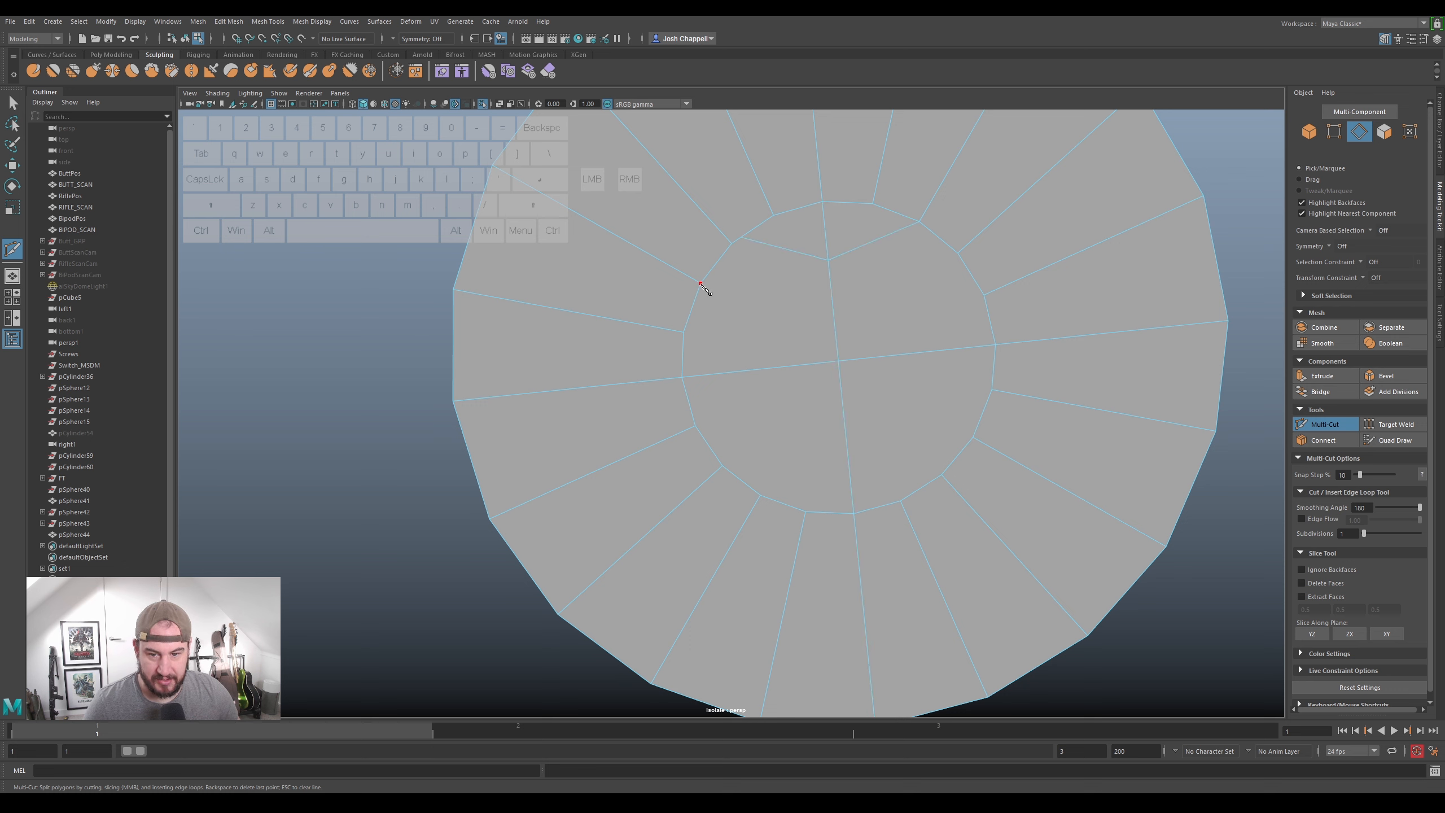
pyautogui.hotkey('ctrl', 'z')
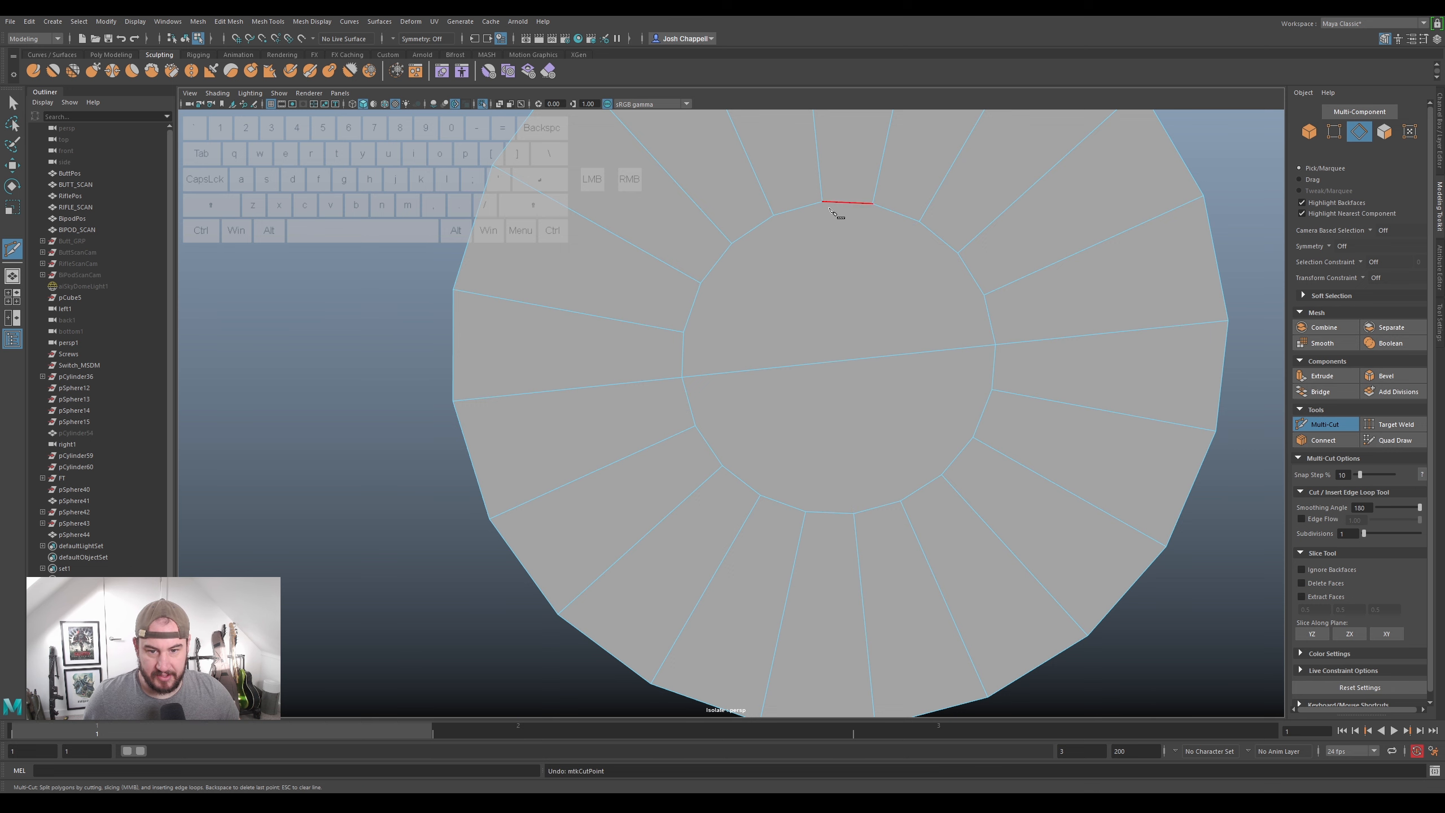
# - Cut a perpendicular edge across the center face and three cross edges through it on one side of the first cut
pyautogui.click(822, 203)
pyautogui.click(852, 514)
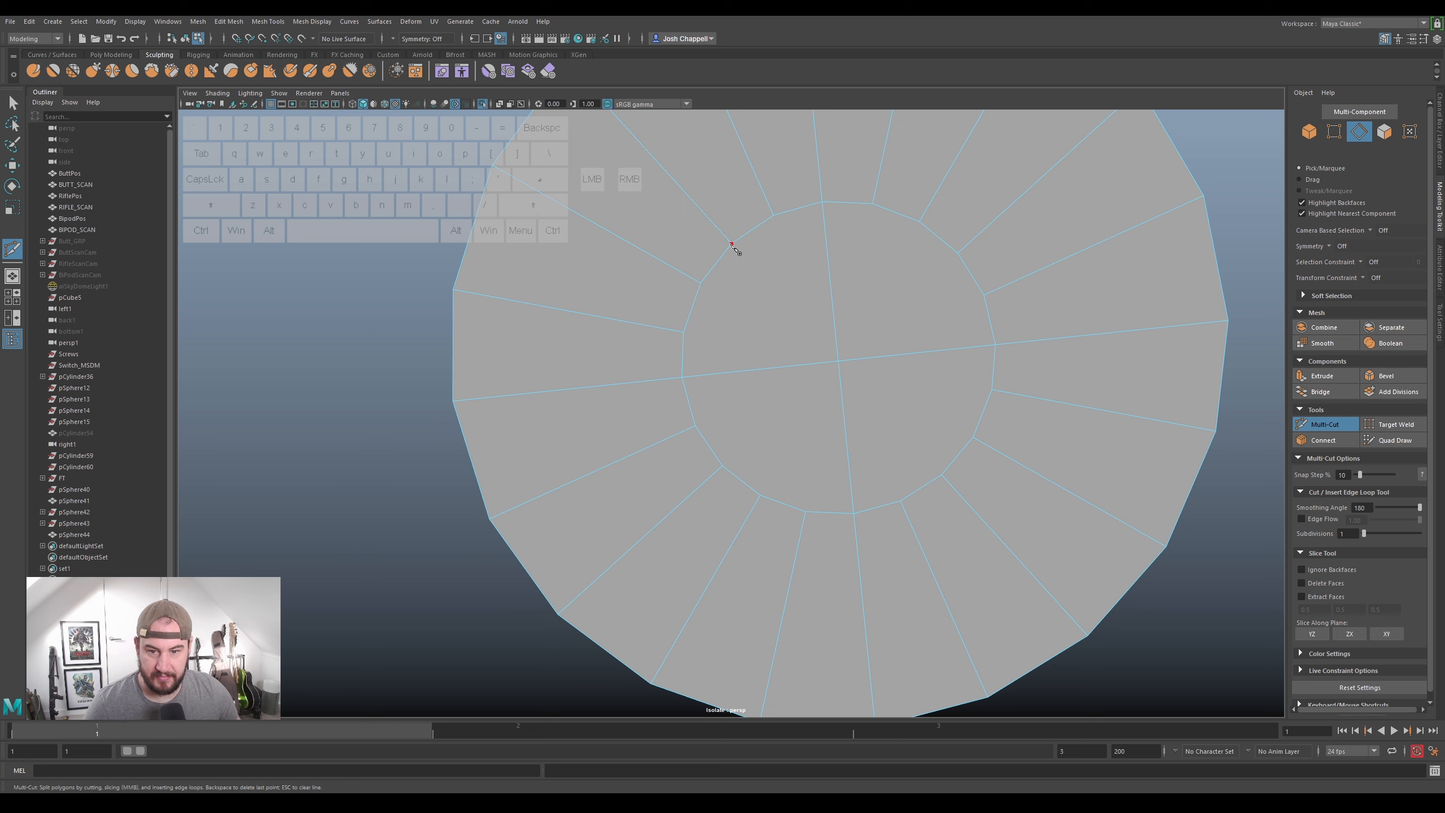
pyautogui.click(827, 251)
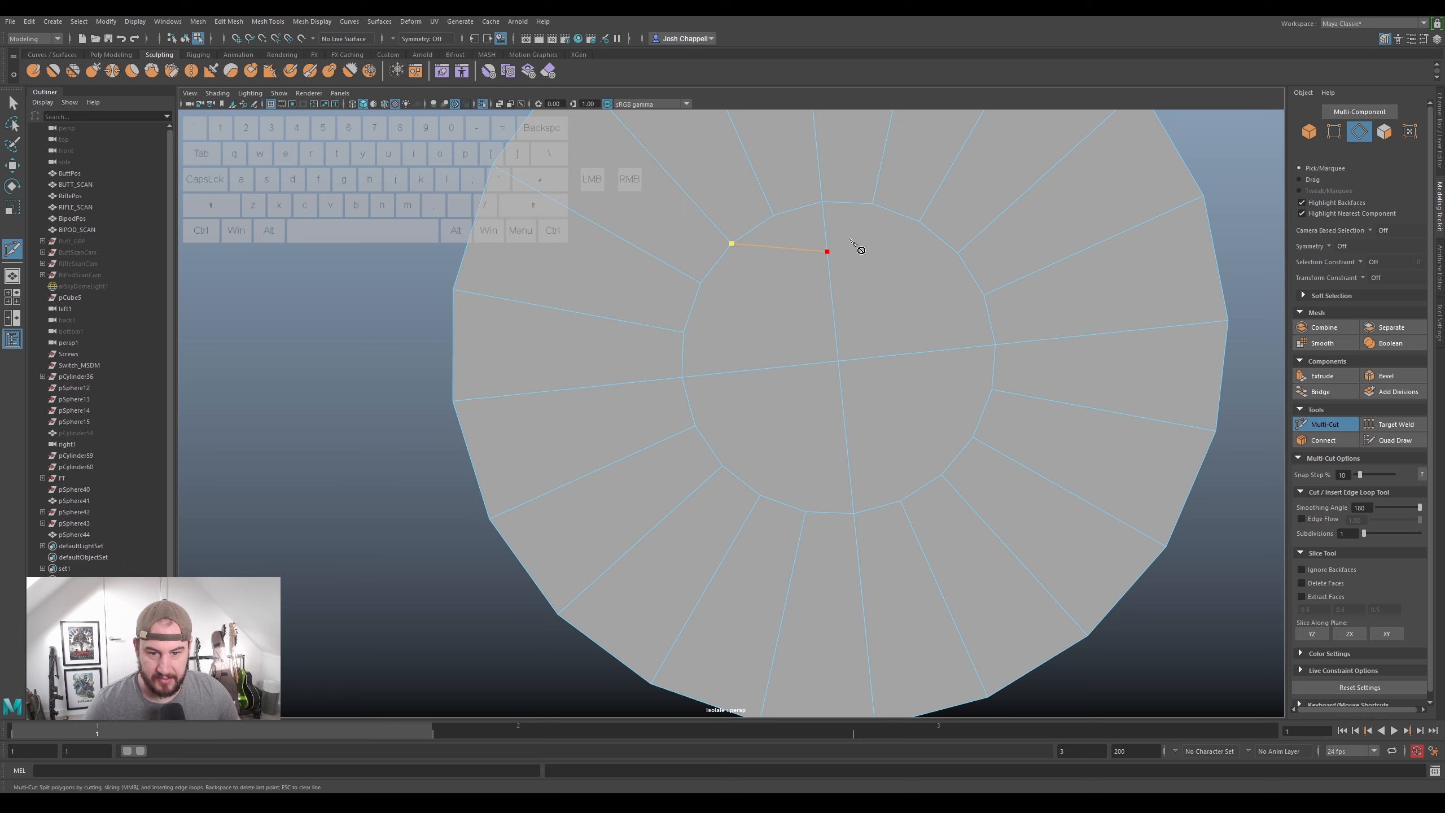
pyautogui.click(919, 222)
pyautogui.click(957, 253)
pyautogui.click(832, 290)
pyautogui.click(700, 283)
pyautogui.press('Return')
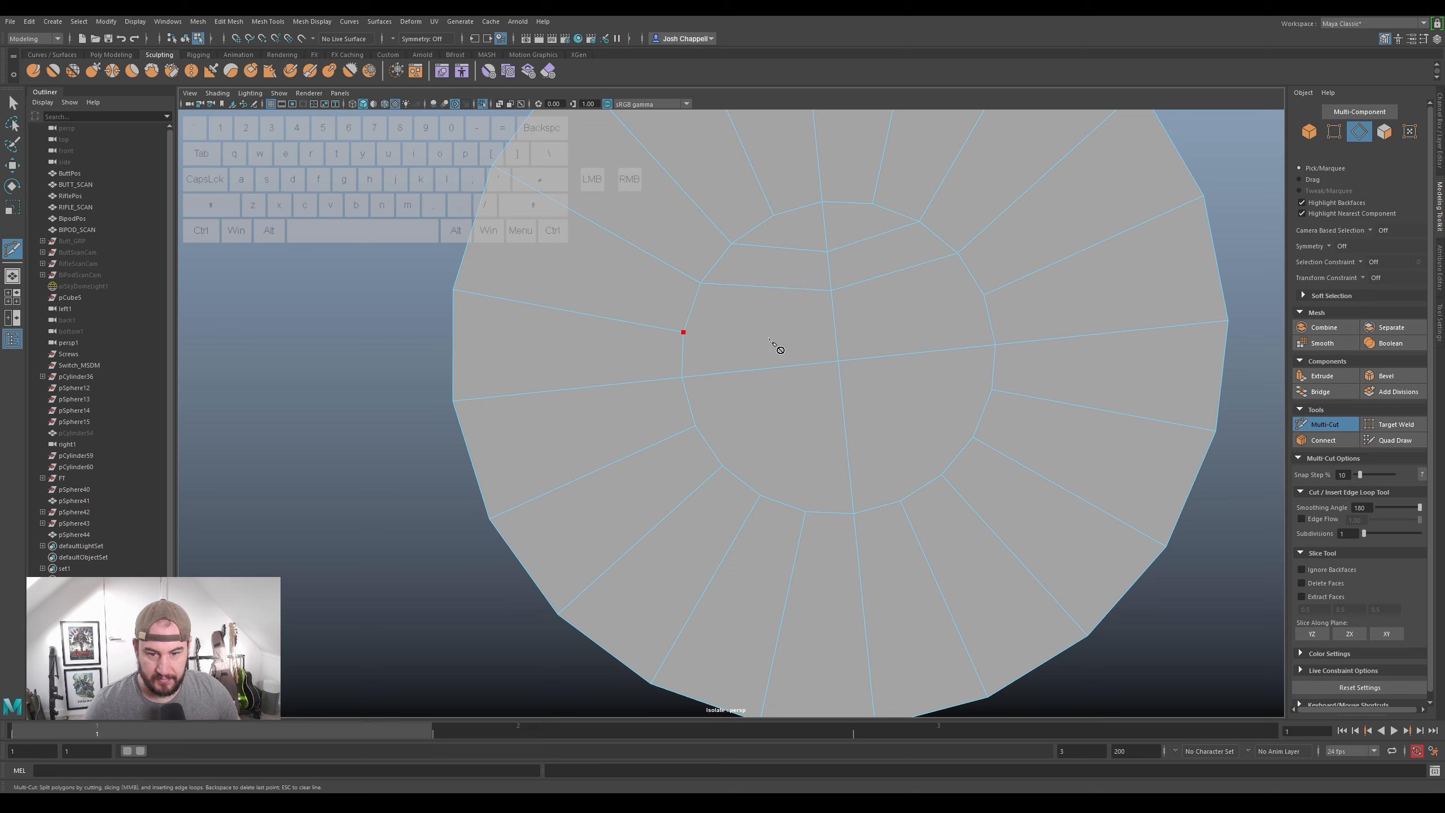
pyautogui.click(836, 331)
pyautogui.click(984, 295)
pyautogui.press('Return')
# - Cut three matching cross edges through the perpendicular edge on the other side of the center face
pyautogui.click(695, 426)
pyautogui.click(843, 392)
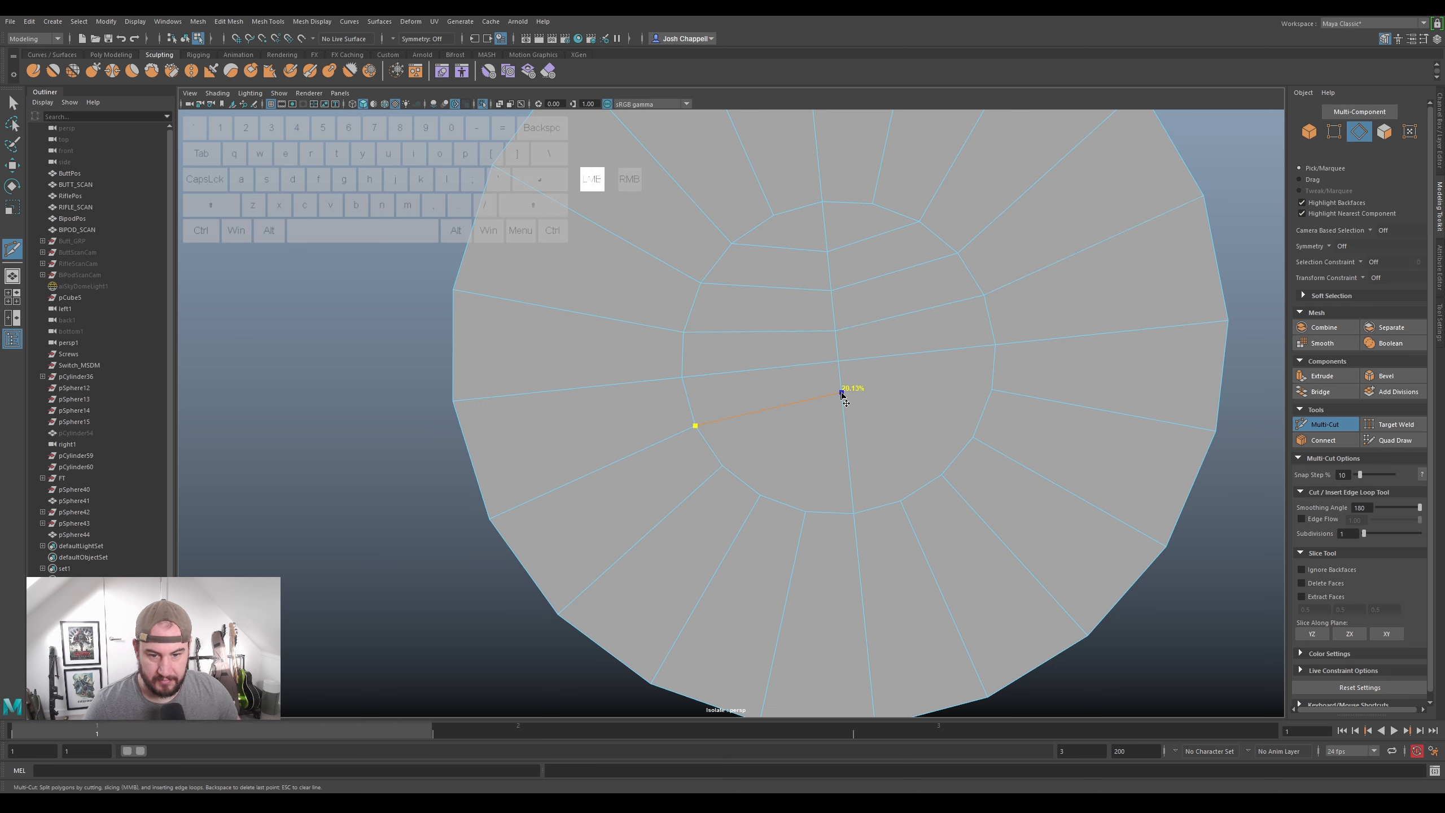
pyautogui.click(992, 391)
pyautogui.press('Return')
pyautogui.click(846, 435)
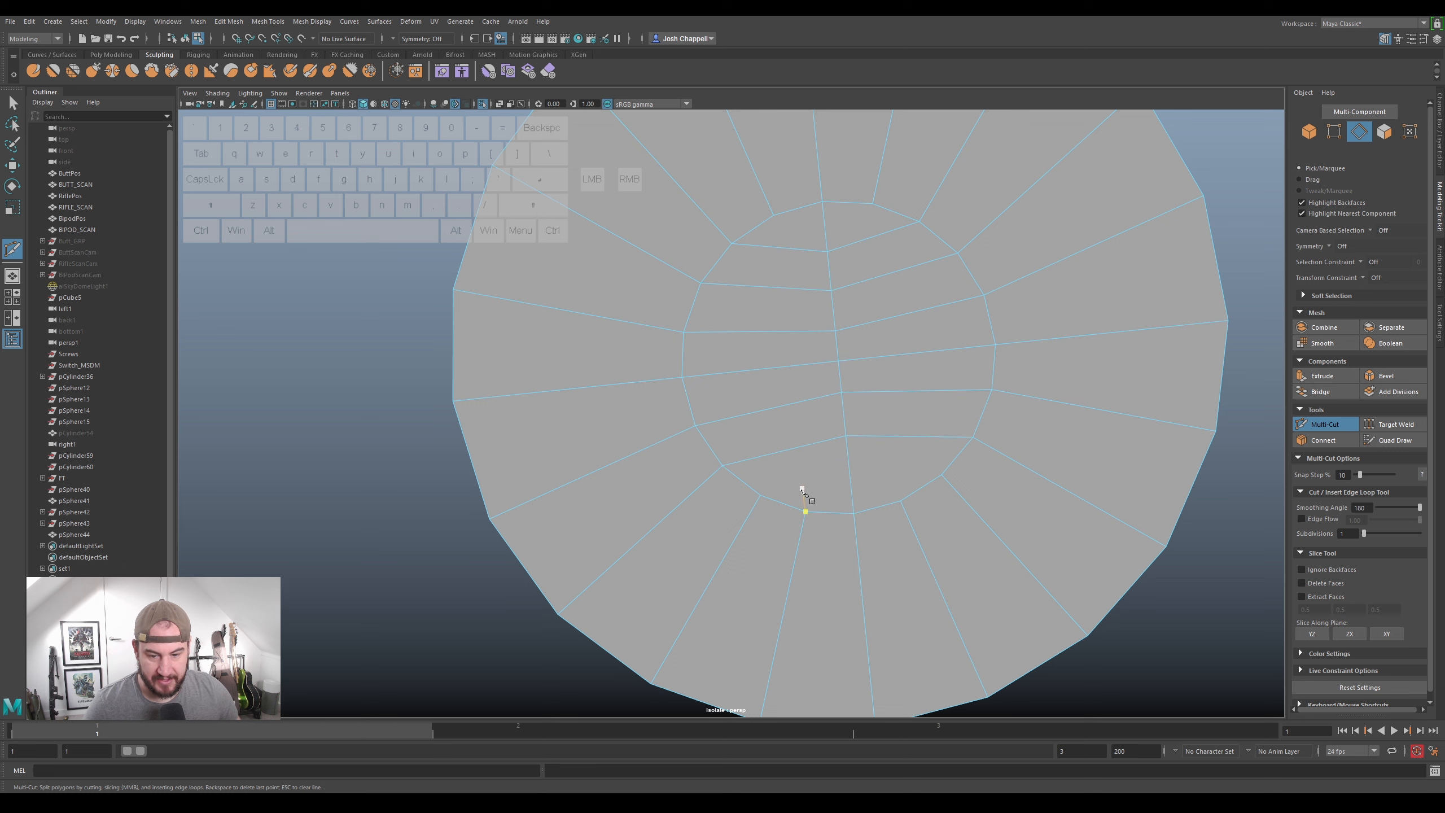
pyautogui.click(760, 495)
pyautogui.click(850, 475)
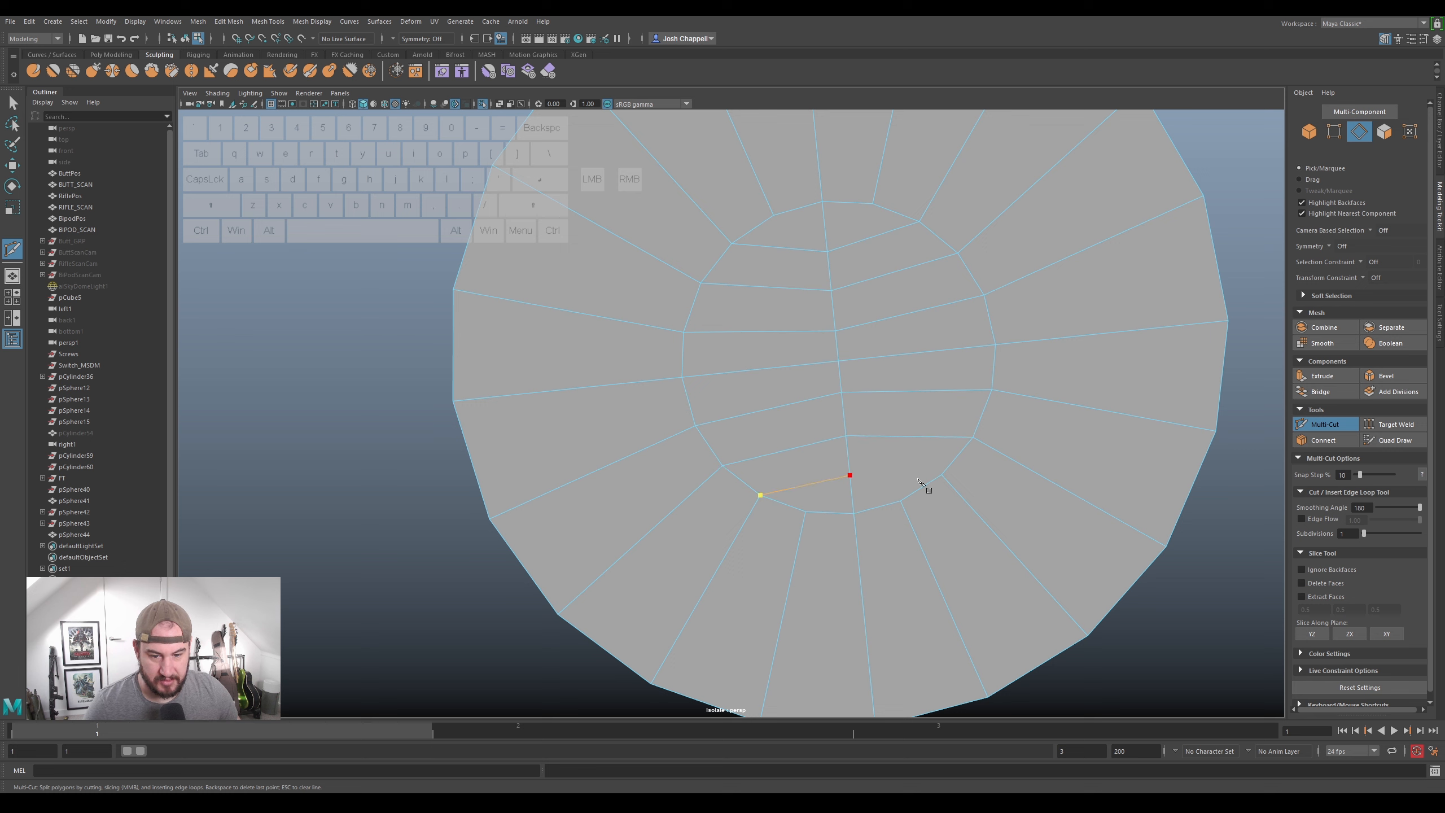
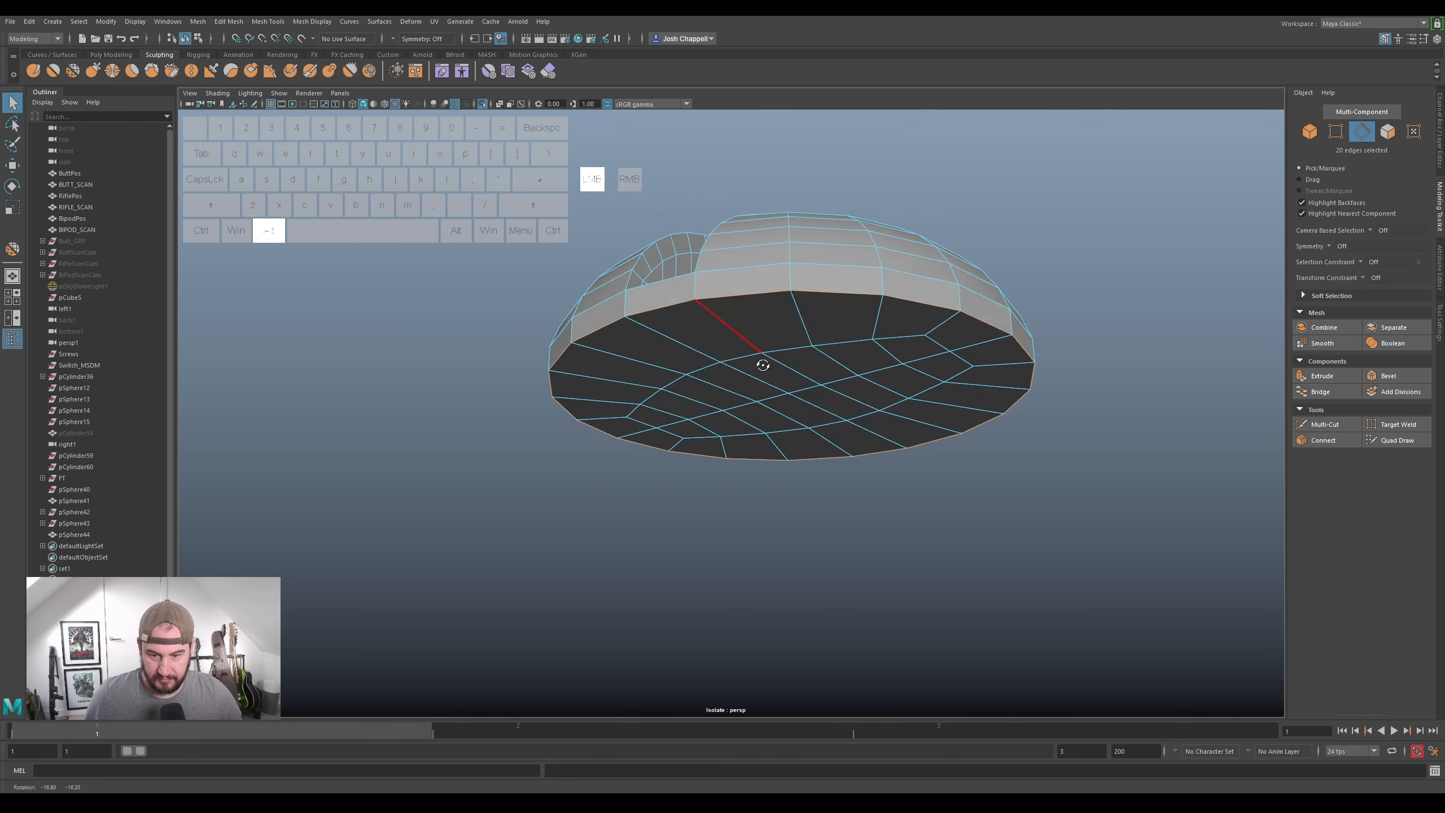
# - Preview the slotted screw head smoothed, and return it to the unsmoothed display
pyautogui.keyDown('alt'); pyautogui.scroll(2, 685, 428); pyautogui.keyUp('alt')
pyautogui.keyDown('alt'); pyautogui.moveTo(685, 428); pyautogui.dragTo(757, 400, button='middle'); pyautogui.keyUp('alt')
pyautogui.press('3')
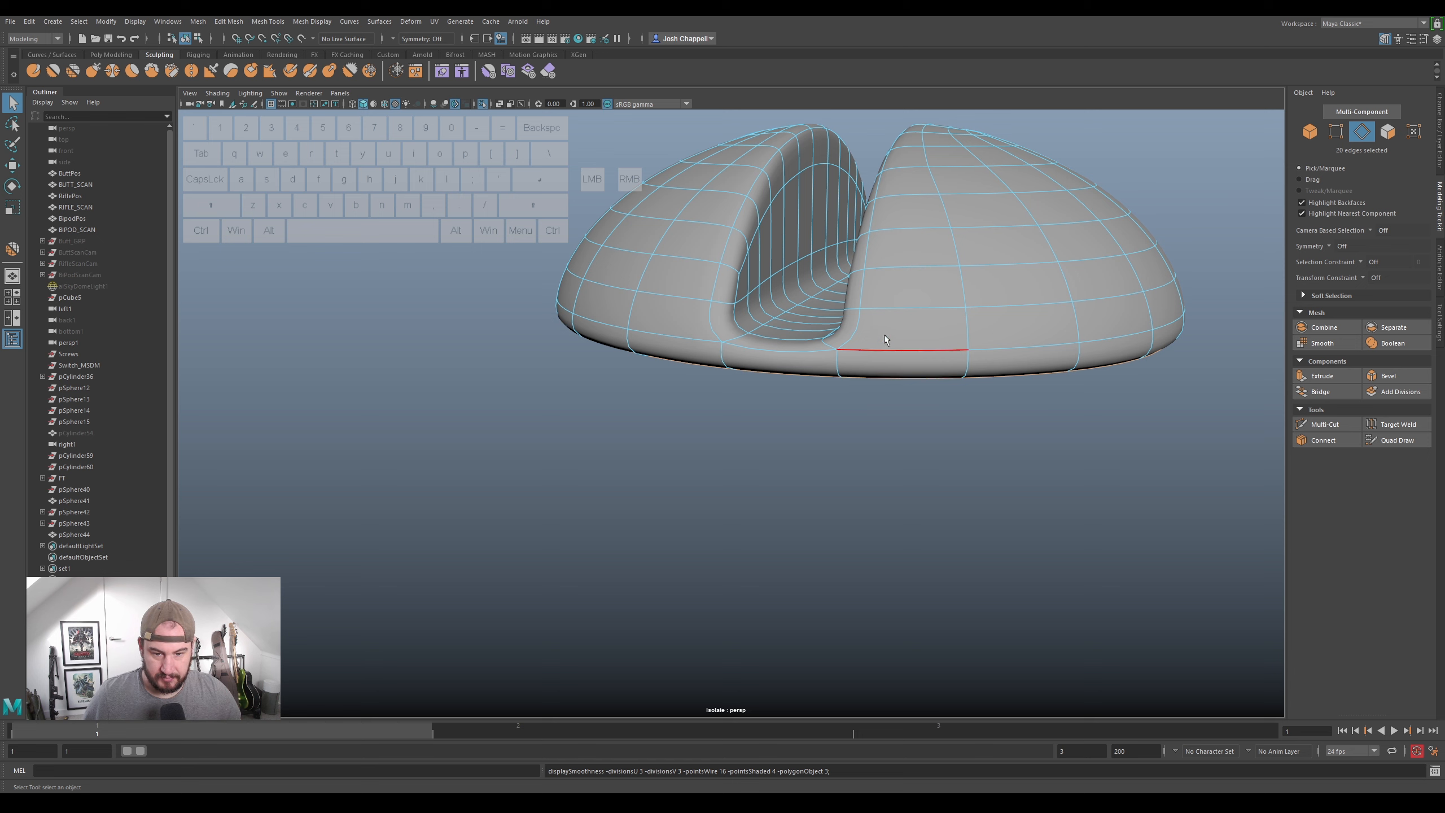
pyautogui.press('1')
# - Add one slot floor end edge and the slot walls' rim and floor edges to the selected bottom border
pyautogui.keyDown('alt'); pyautogui.moveTo(853, 362); pyautogui.dragTo(695, 375); pyautogui.keyUp('alt')
pyautogui.keyDown('alt'); pyautogui.scroll(3, 682, 356); pyautogui.keyUp('alt')
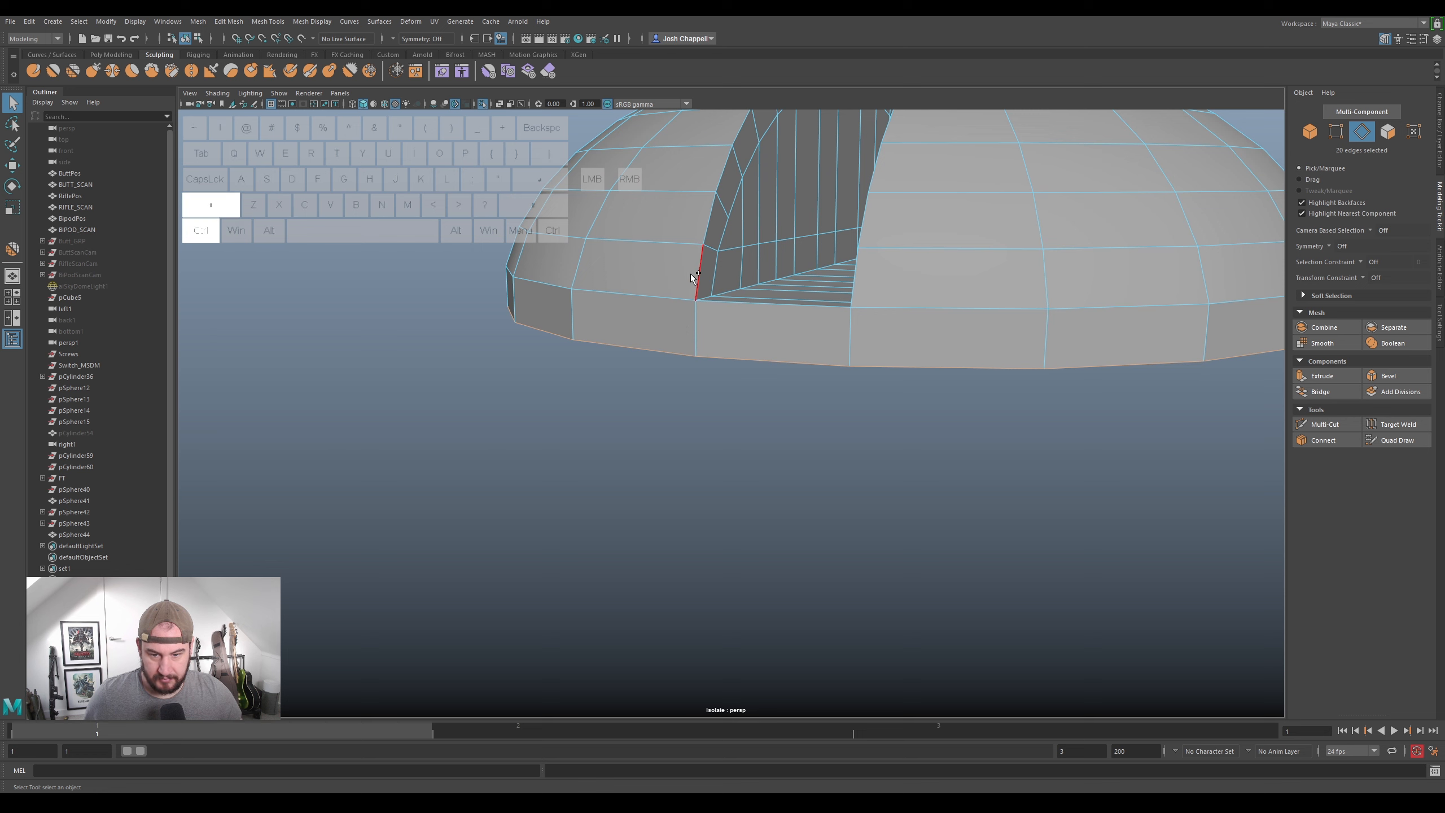
pyautogui.keyDown('ctrl'); pyautogui.keyDown('shift'); pyautogui.click(723, 307); pyautogui.keyUp('shift'); pyautogui.keyUp('ctrl')
pyautogui.keyDown('ctrl'); pyautogui.keyDown('shift'); pyautogui.doubleClick(725, 288); pyautogui.keyUp('shift'); pyautogui.keyUp('ctrl')
pyautogui.keyDown('alt'); pyautogui.moveTo(775, 312); pyautogui.dragTo(841, 322); pyautogui.keyUp('alt')
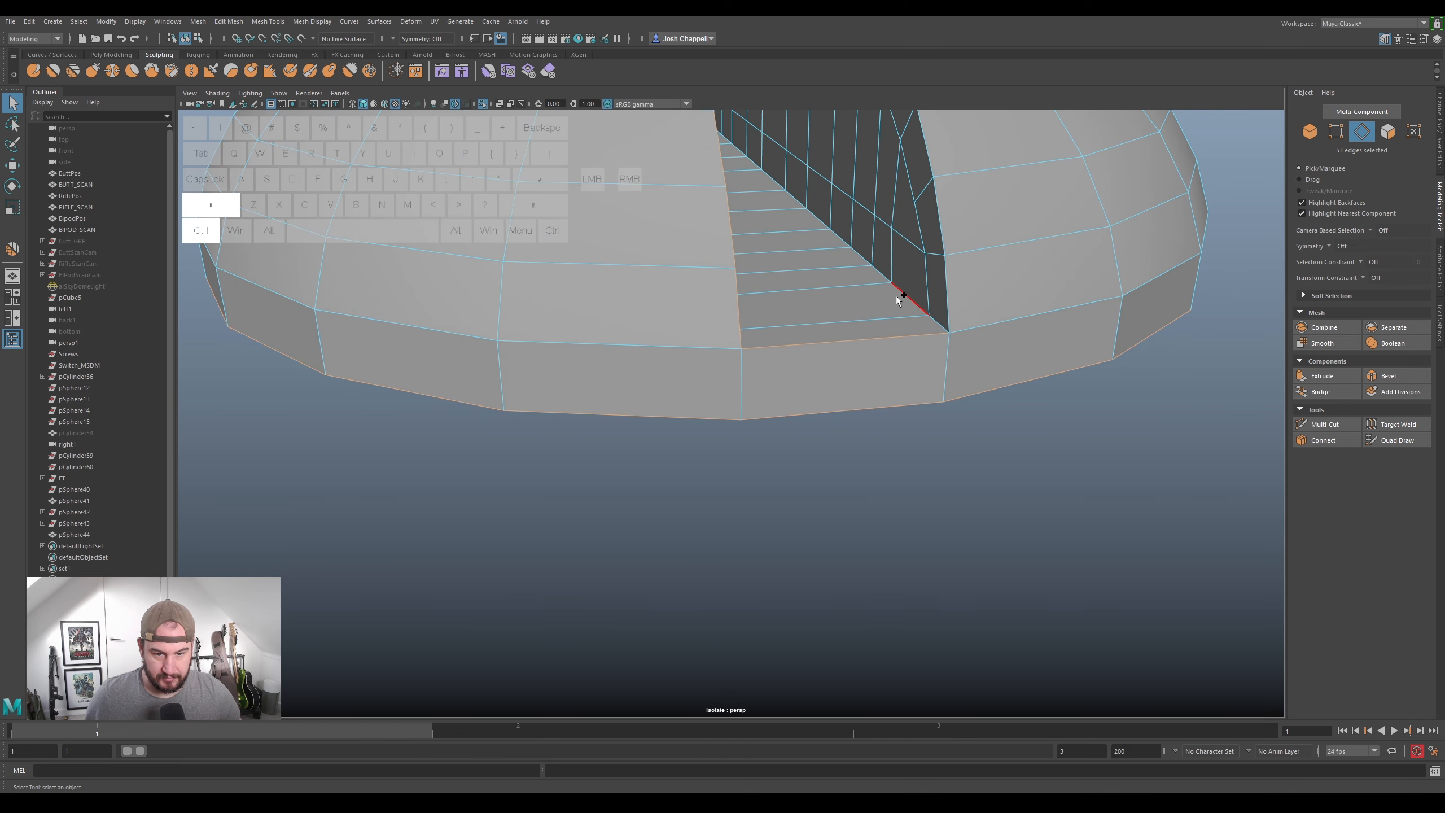
pyautogui.keyDown('ctrl'); pyautogui.keyDown('shift'); pyautogui.doubleClick(951, 306); pyautogui.keyUp('shift'); pyautogui.keyUp('ctrl')
# - Add the other slot floor end edge and both halves' ring edges above the bottom border to the edge selection
pyautogui.scroll(-3, 817, 378)
pyautogui.keyDown('alt'); pyautogui.moveTo(817, 376); pyautogui.dragTo(680, 414); pyautogui.keyUp('alt')
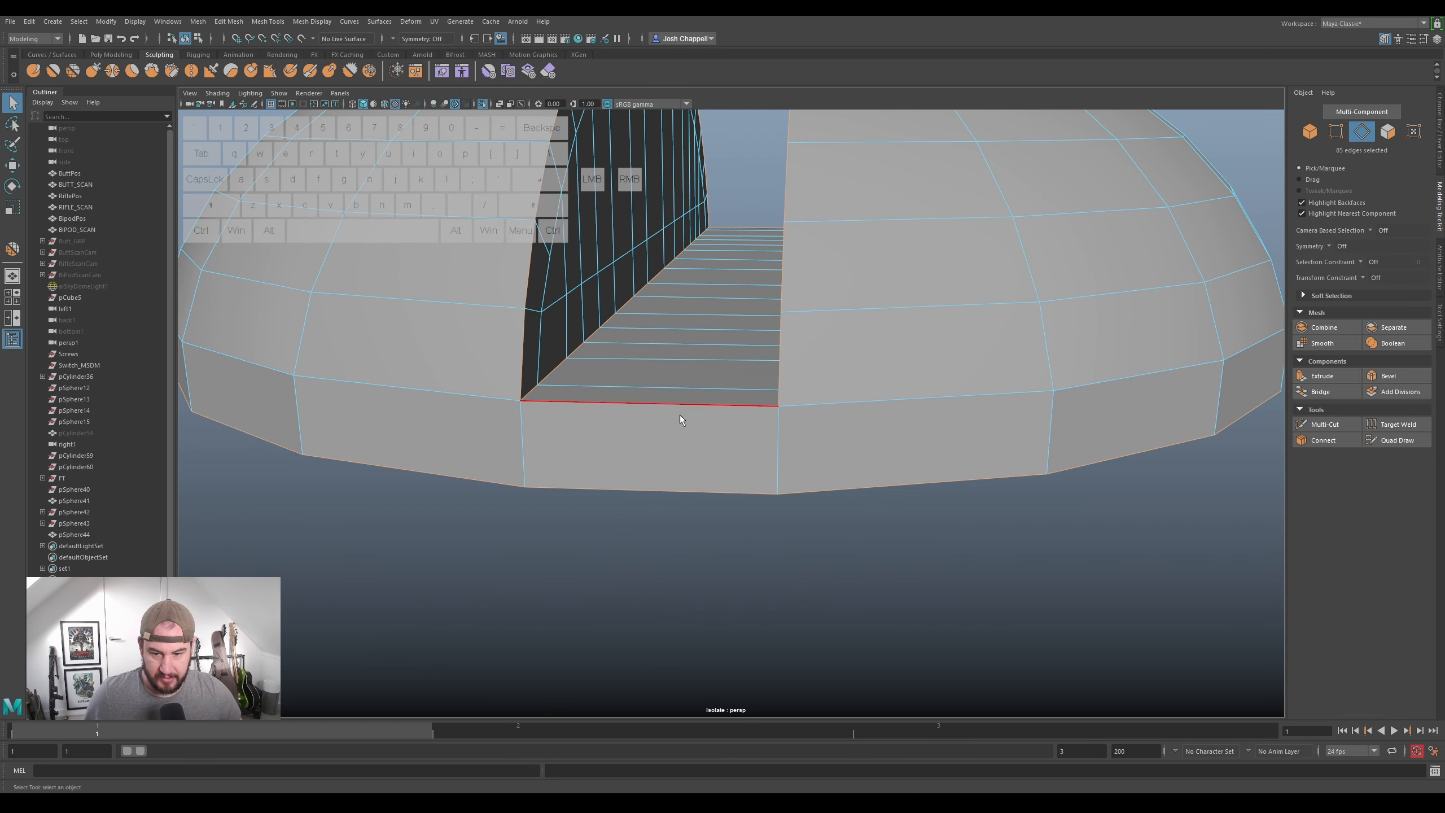
pyautogui.keyDown('ctrl'); pyautogui.keyDown('shift'); pyautogui.click(668, 413); pyautogui.keyUp('shift'); pyautogui.keyUp('ctrl')
pyautogui.keyDown('ctrl'); pyautogui.keyDown('shift'); pyautogui.click(858, 406); pyautogui.keyUp('shift'); pyautogui.keyUp('ctrl')
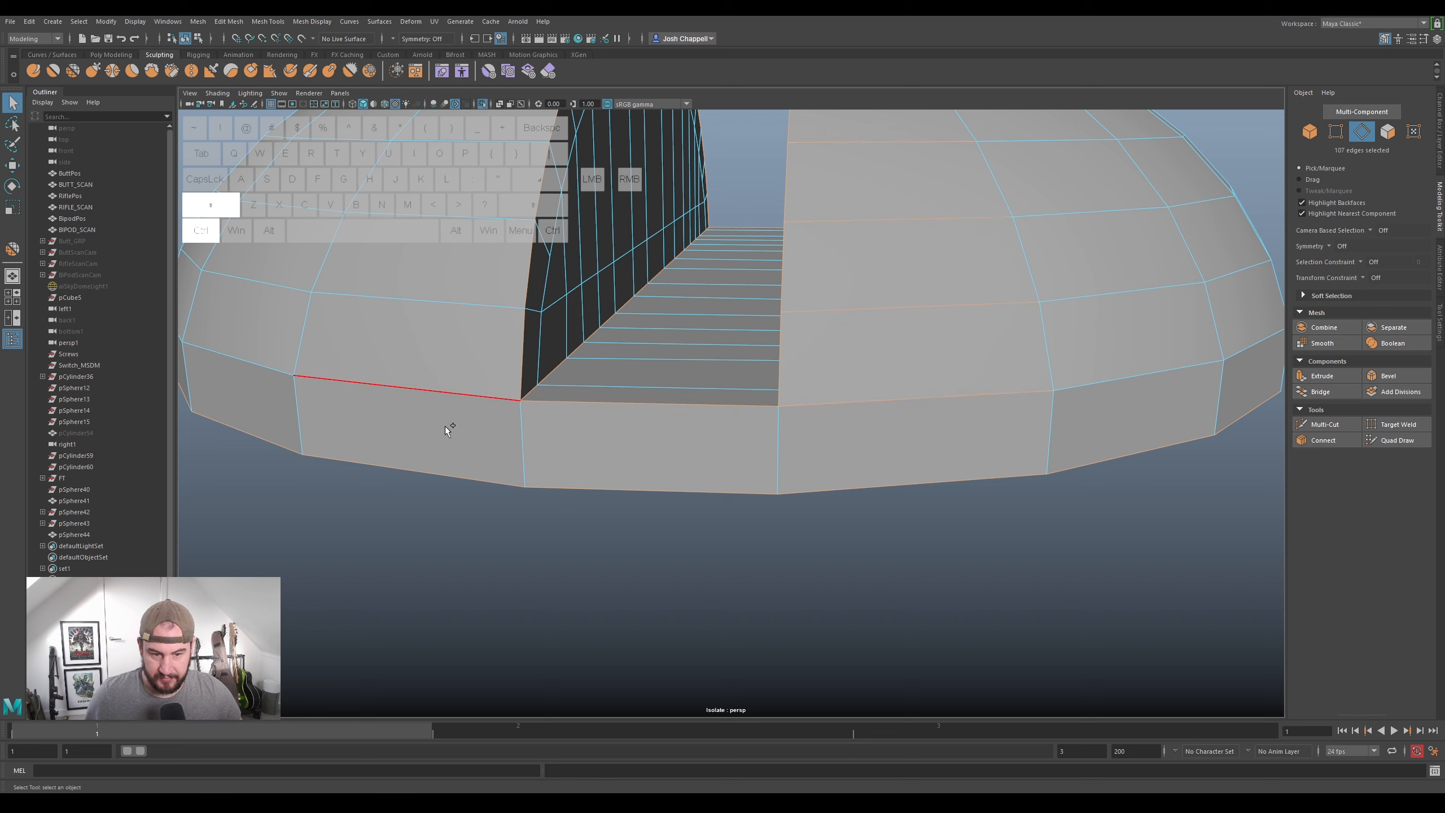
pyautogui.hotkey('ctrl', 'z')
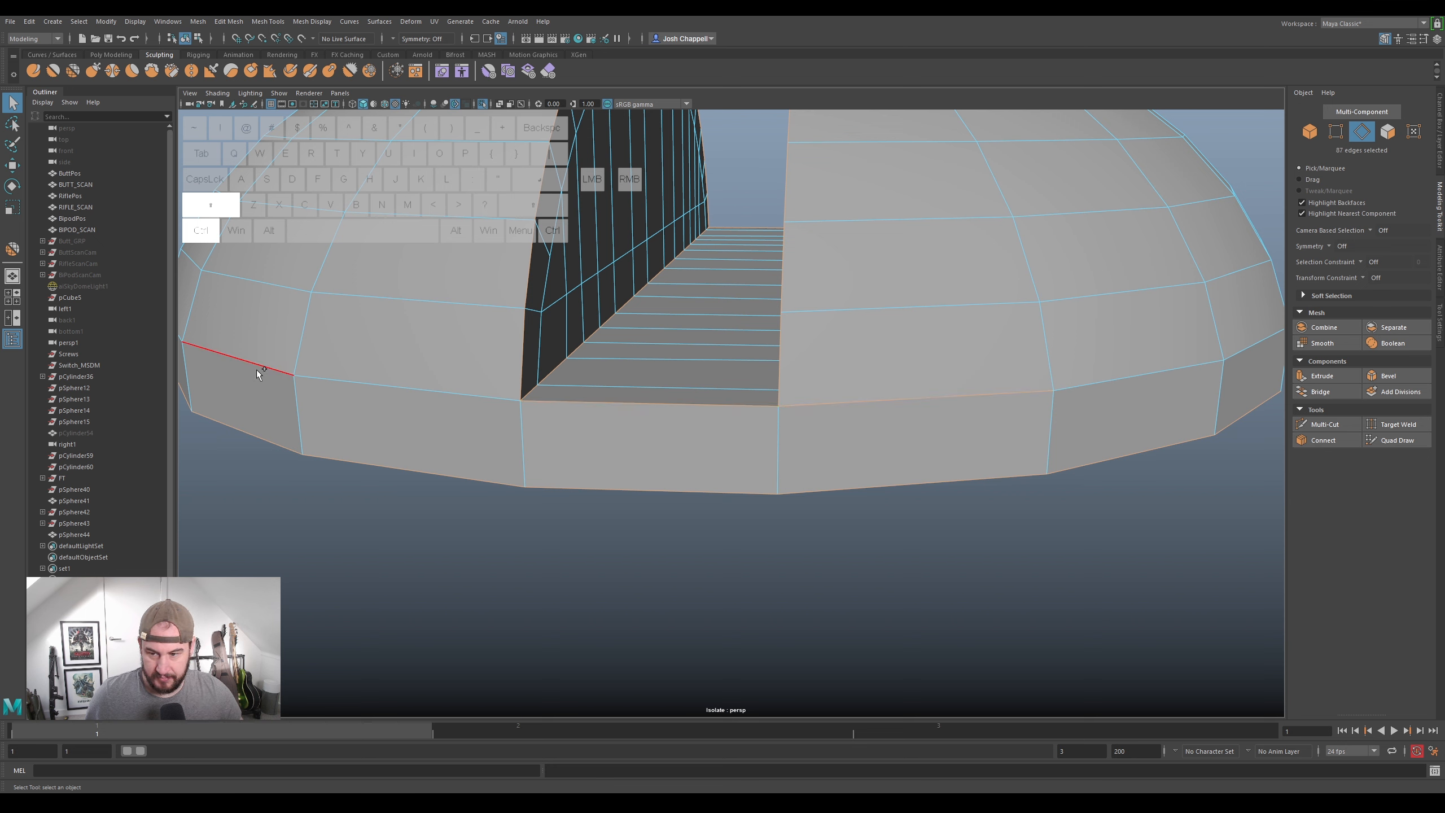
pyautogui.keyDown('alt'); pyautogui.moveTo(670, 403); pyautogui.dragTo(854, 410); pyautogui.keyUp('alt')
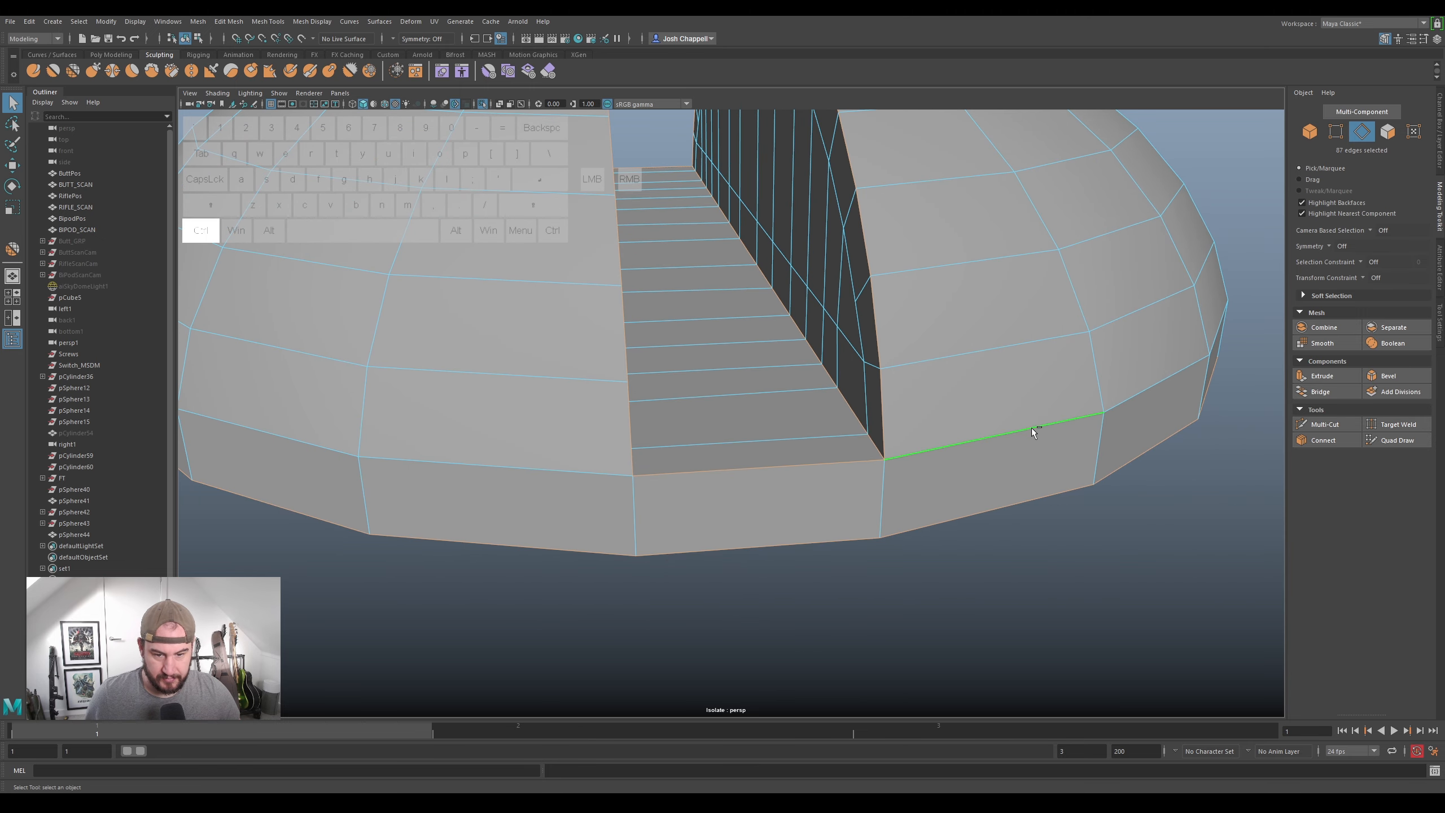
pyautogui.keyDown('ctrl'); pyautogui.keyDown('shift'); pyautogui.doubleClick(1128, 392); pyautogui.keyUp('shift'); pyautogui.keyUp('ctrl')
pyautogui.scroll(-3, 921, 506)
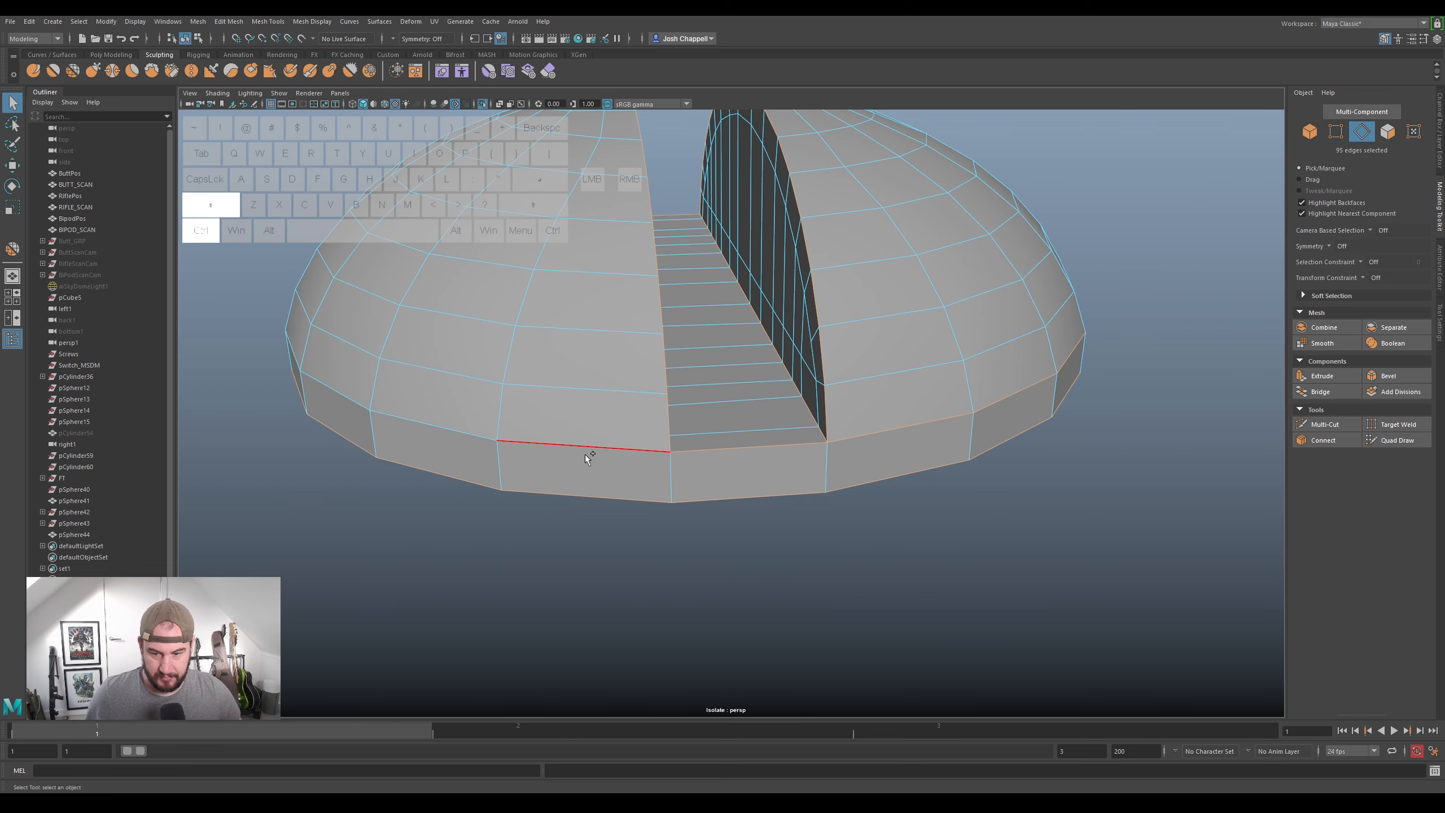
pyautogui.keyDown('ctrl'); pyautogui.keyDown('shift'); pyautogui.doubleClick(435, 423); pyautogui.keyUp('shift'); pyautogui.keyUp('ctrl')
pyautogui.keyDown('alt'); pyautogui.moveTo(533, 447); pyautogui.dragTo(676, 488); pyautogui.keyUp('alt')
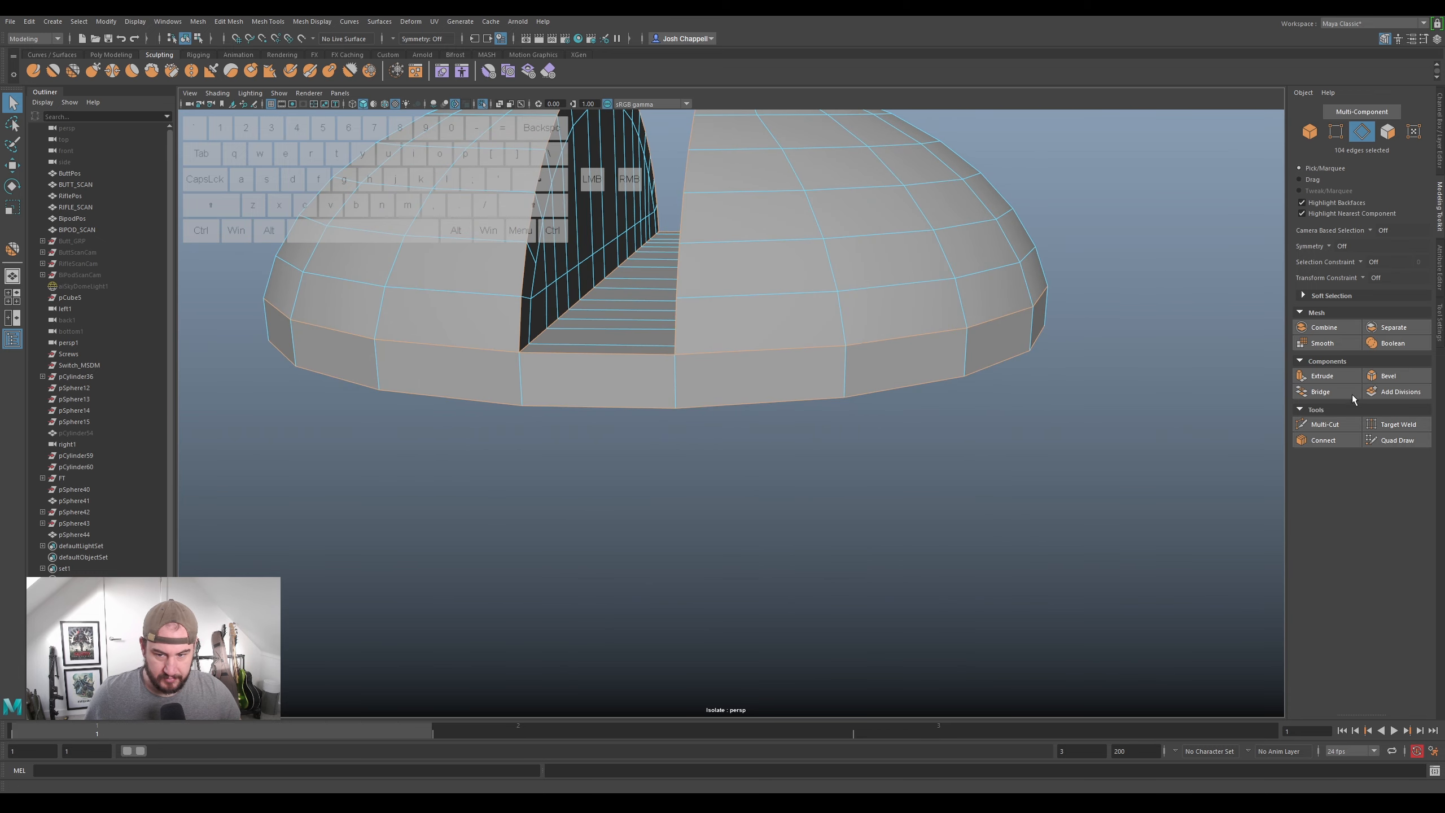
# - Bevel the selected slot and outer border edges with a narrow width, and return to object selection
pyautogui.click(1387, 376)
pyautogui.keyDown('alt'); pyautogui.moveTo(597, 364); pyautogui.dragTo(661, 448); pyautogui.keyUp('alt')
pyautogui.moveTo(1022, 436); pyautogui.dragTo(802, 392)
pyautogui.moveTo(874, 327); pyautogui.dragTo(924, 312, button='right')
# - Preview the beveled screw head smoothed, and examine the slot end's corners in the unsmoothed display
pyautogui.press('3')
pyautogui.press('f')
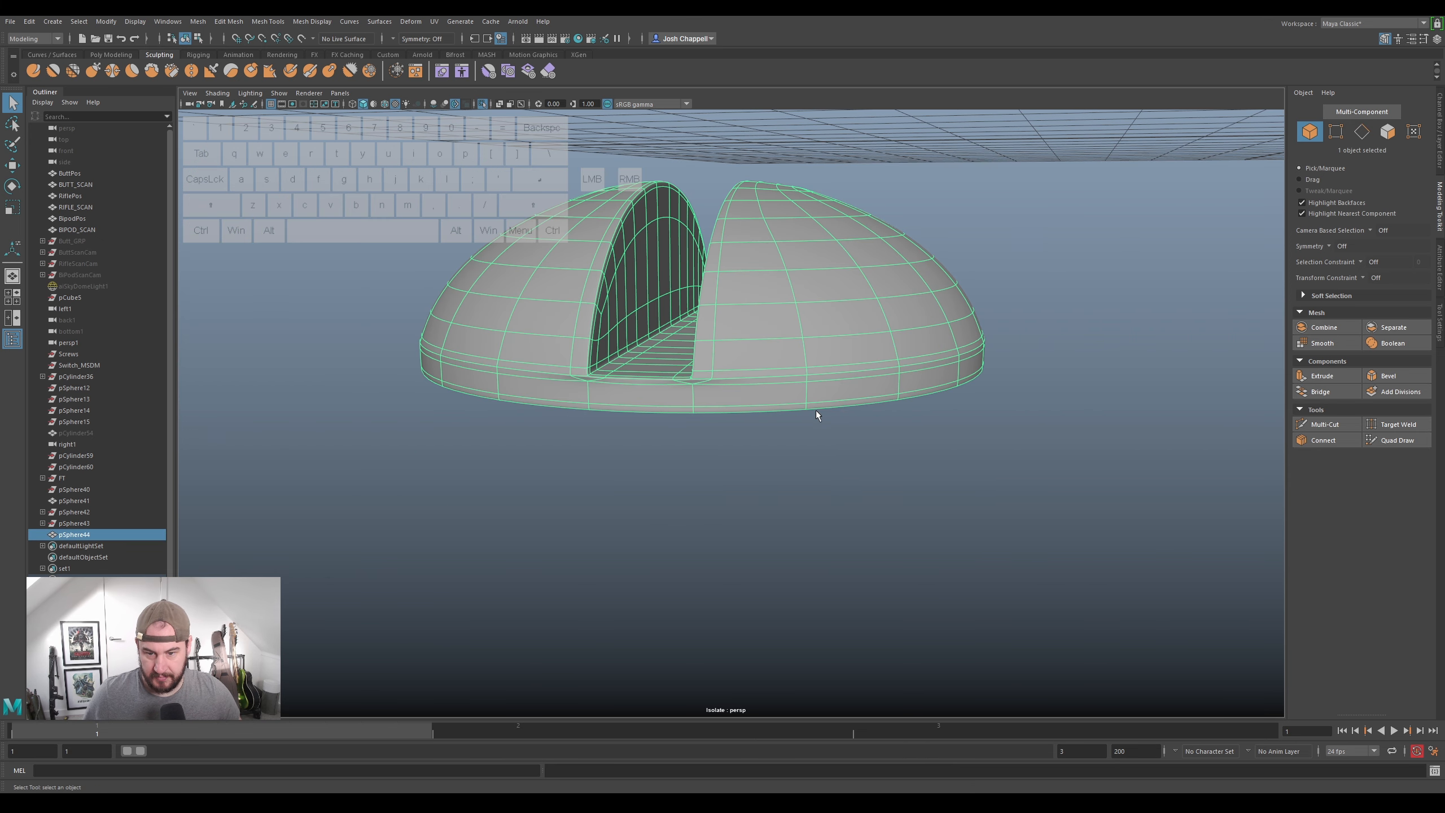
pyautogui.click(740, 435)
pyautogui.moveTo(752, 382)
pyautogui.keyDown('alt'); pyautogui.mouseDown()
pyautogui.moveTo(764, 419)
pyautogui.moveTo(770, 390)
pyautogui.mouseUp(); pyautogui.keyUp('alt')
pyautogui.scroll(2, 781, 461)
pyautogui.scroll(1, 782, 465)
pyautogui.click(794, 462)
pyautogui.press('1')
pyautogui.keyDown('alt'); pyautogui.moveTo(892, 496); pyautogui.dragTo(871, 477); pyautogui.keyUp('alt')
pyautogui.scroll(3, 825, 429)
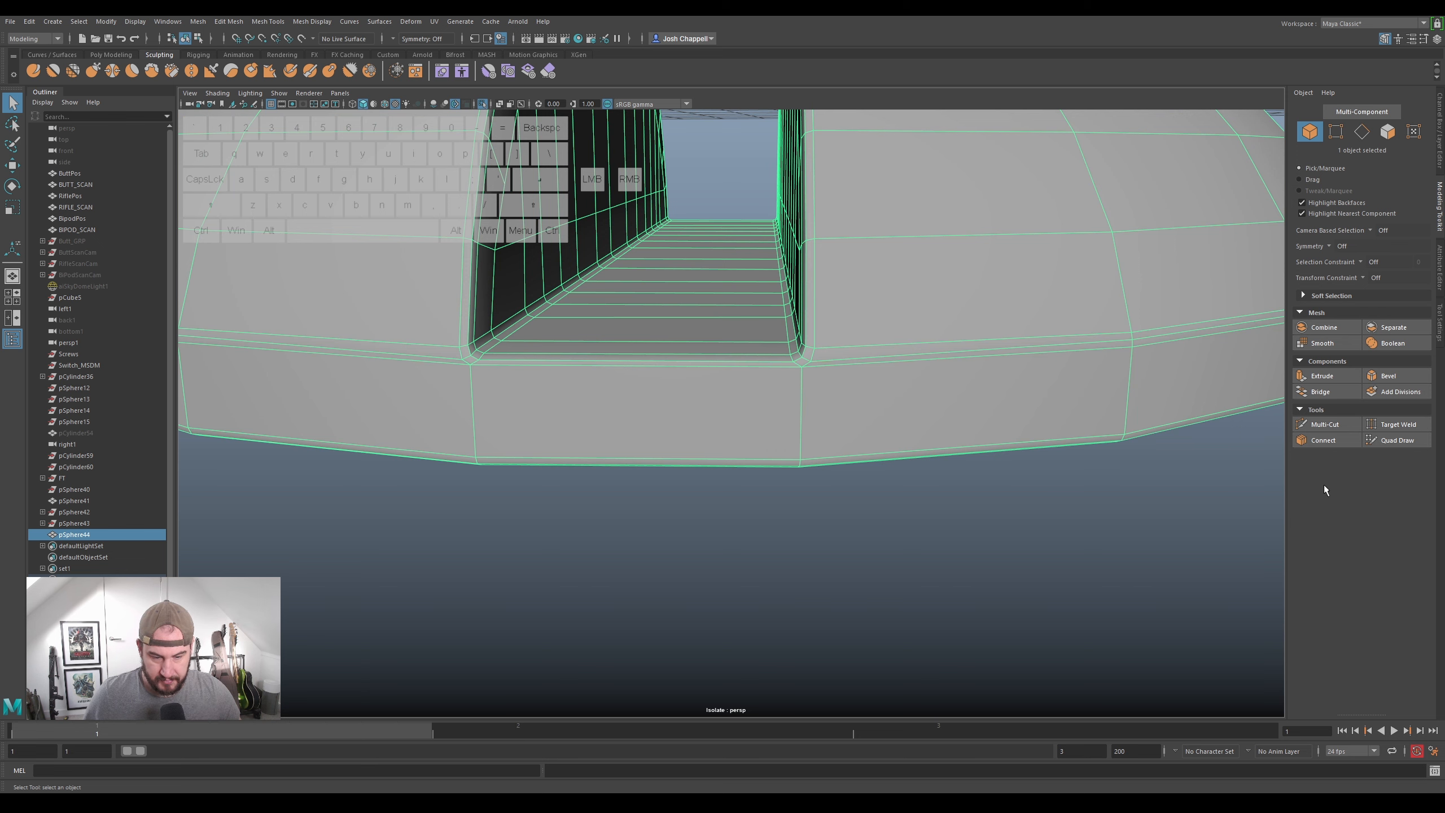
# - Insert an edge loop around the outer band just beneath its upper bevel, and briefly toggle the smoothed preview
pyautogui.click(1324, 424)
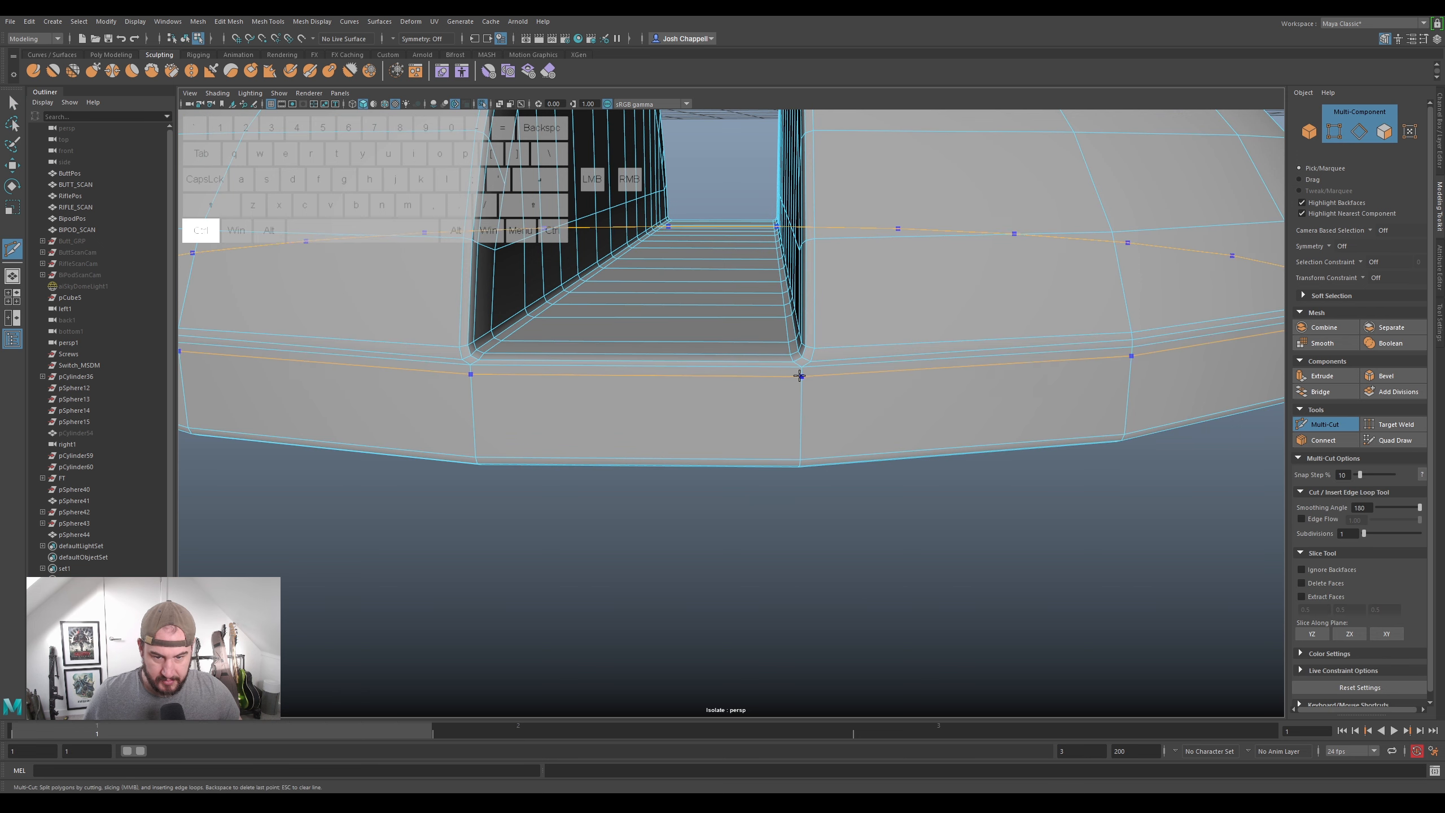
pyautogui.click(800, 460)
pyautogui.press('3')
pyautogui.press('1')
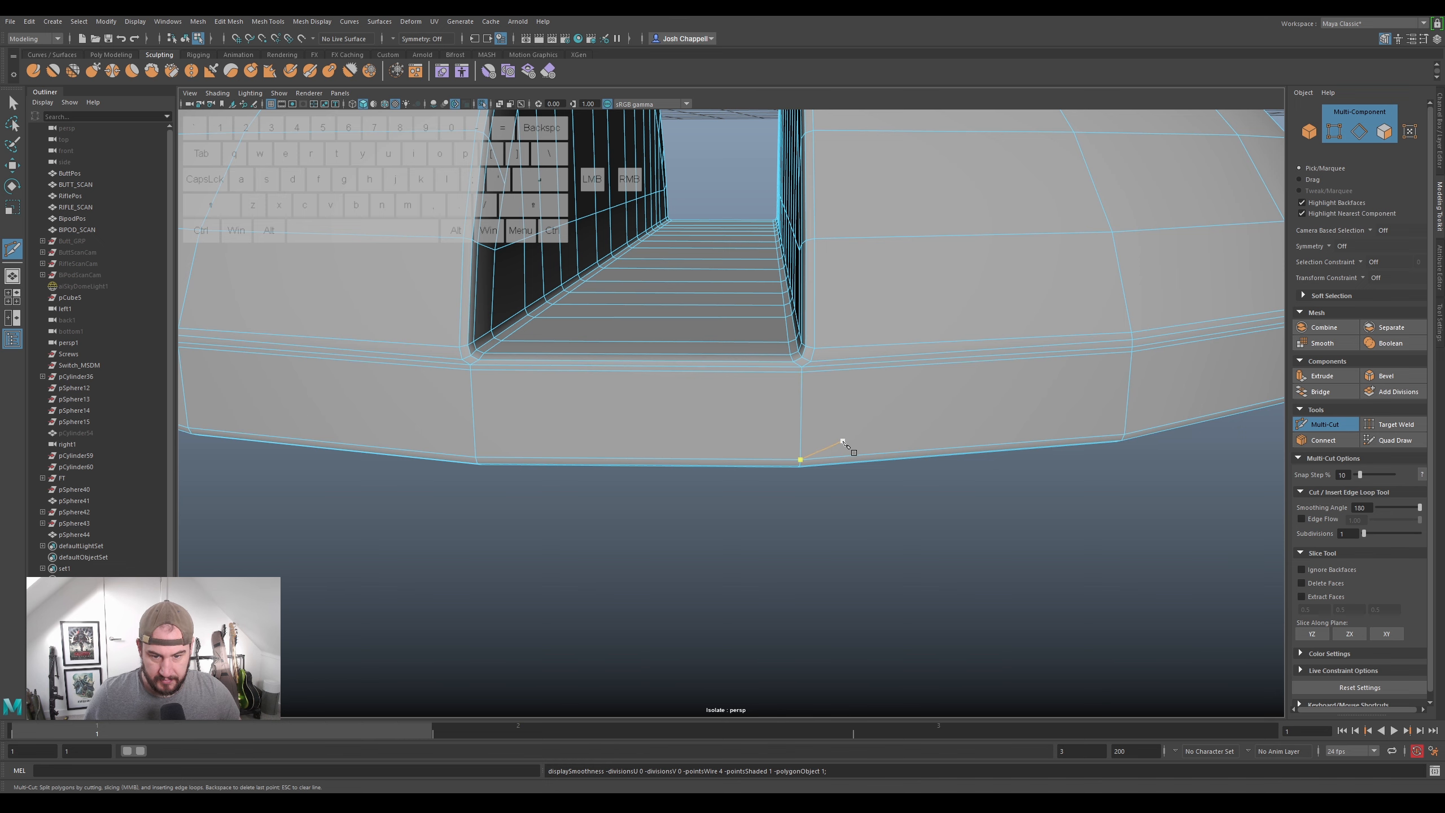
# - Examine the outer band and slot corners in smoothed display, and return to the unsmoothed mesh
pyautogui.scroll(-6, 841, 438)
pyautogui.keyDown('alt'); pyautogui.moveTo(833, 443); pyautogui.dragTo(620, 411); pyautogui.keyUp('alt')
pyautogui.keyDown('alt'); pyautogui.moveTo(620, 410); pyautogui.dragTo(1090, 484, button='right'); pyautogui.keyUp('alt')
pyautogui.click(1314, 424)
pyautogui.click(671, 472)
pyautogui.moveTo(782, 306); pyautogui.dragTo(818, 273, button='right')
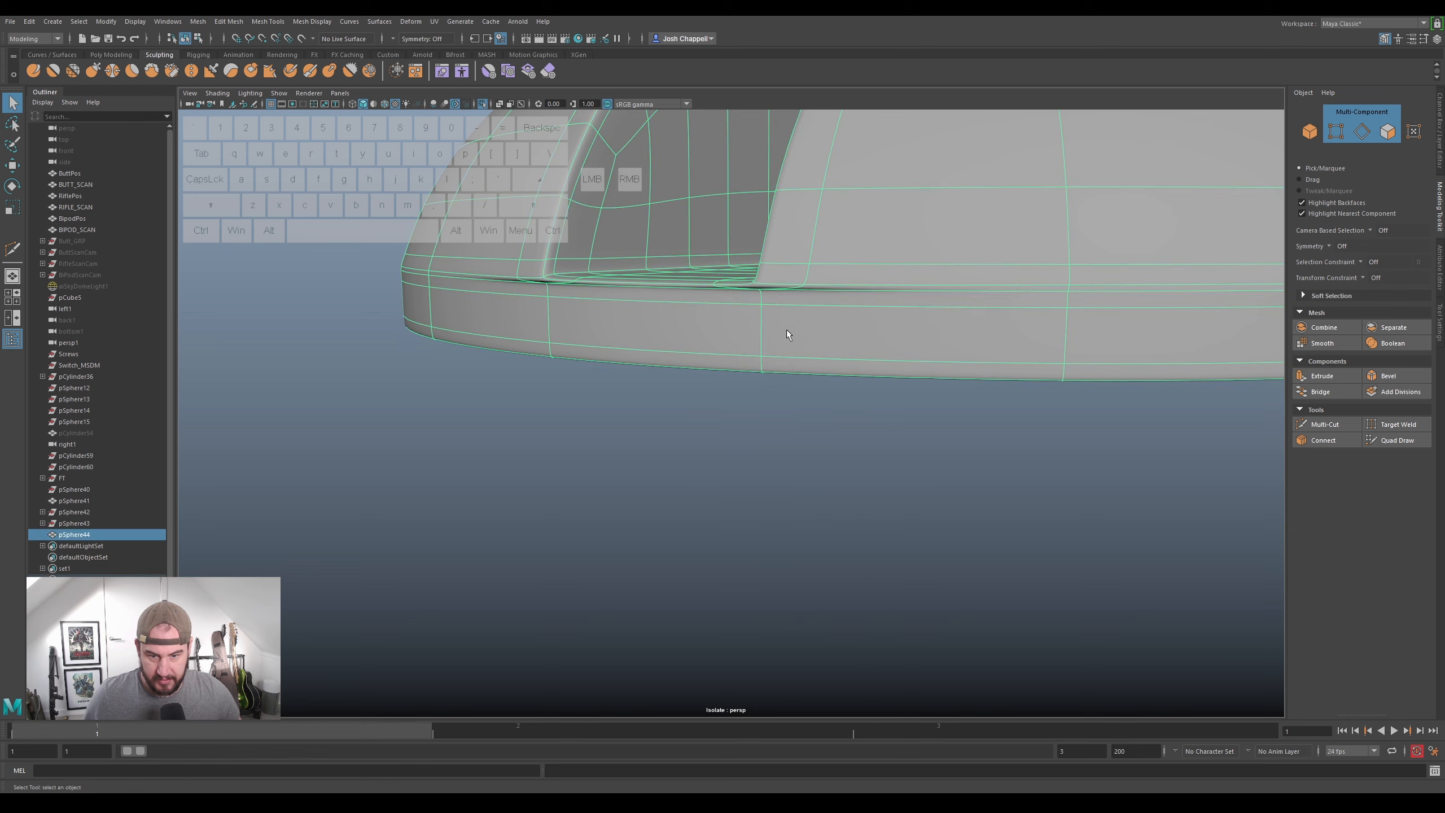
pyautogui.click(630, 496)
pyautogui.keyDown('alt'); pyautogui.moveTo(630, 494); pyautogui.dragTo(762, 380); pyautogui.keyUp('alt')
pyautogui.click(819, 316)
pyautogui.press('1')
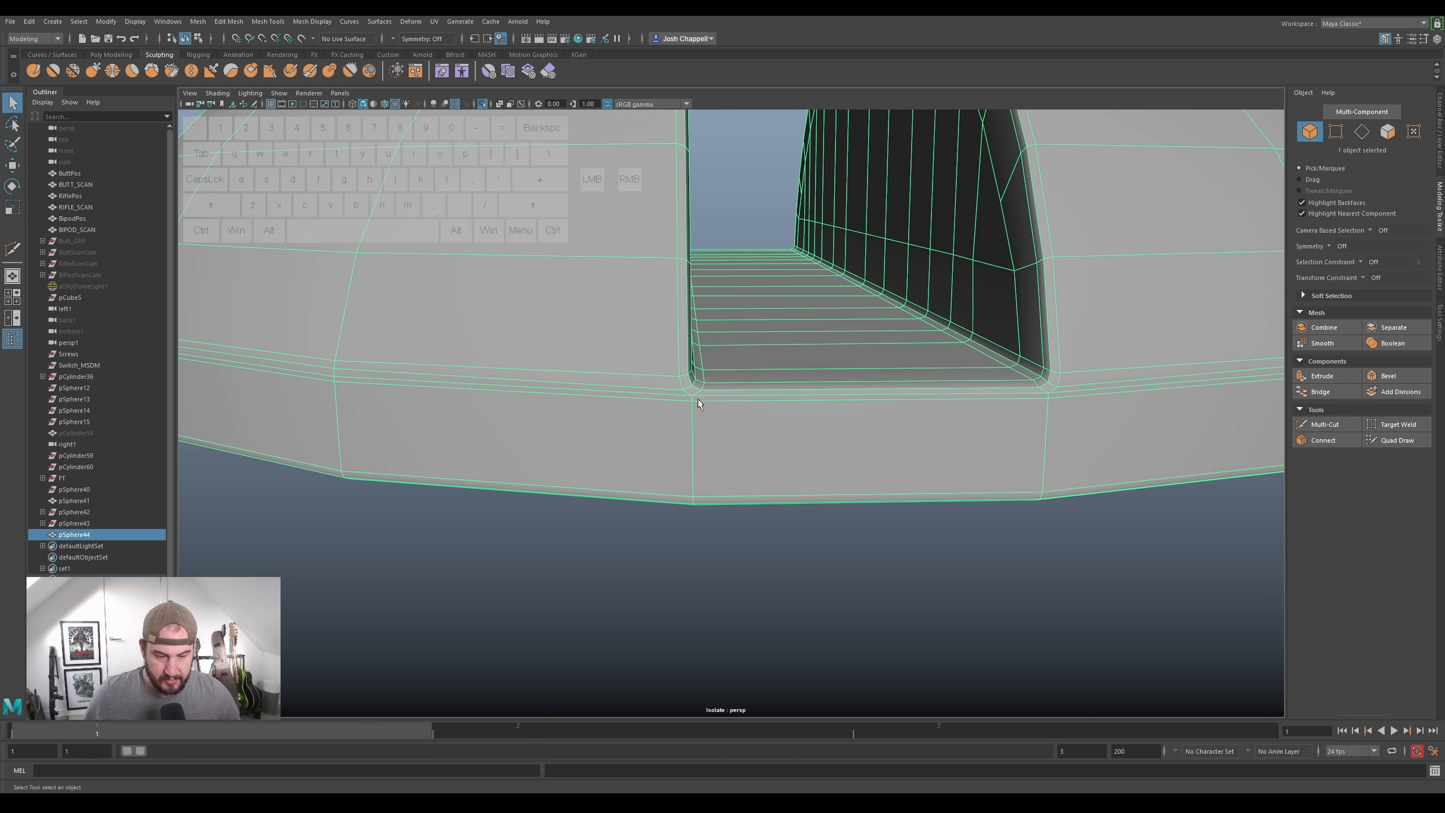
# - Undo the edge loop on the outer band and the bevel's width change
pyautogui.hotkey('ctrl', 'z')
pyautogui.hotkey('ctrl', 'z')
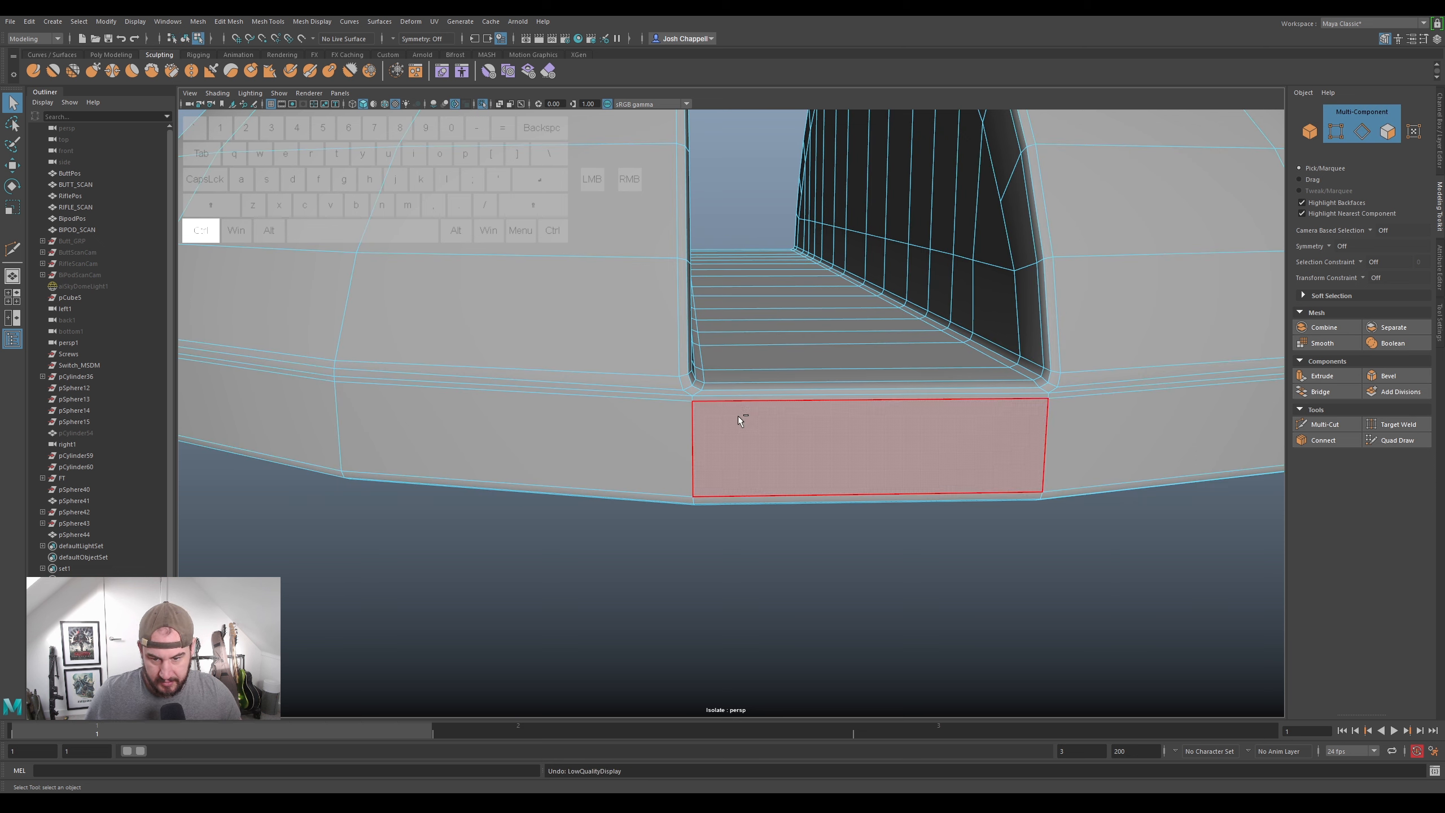
pyautogui.hotkey('ctrl', 'z')
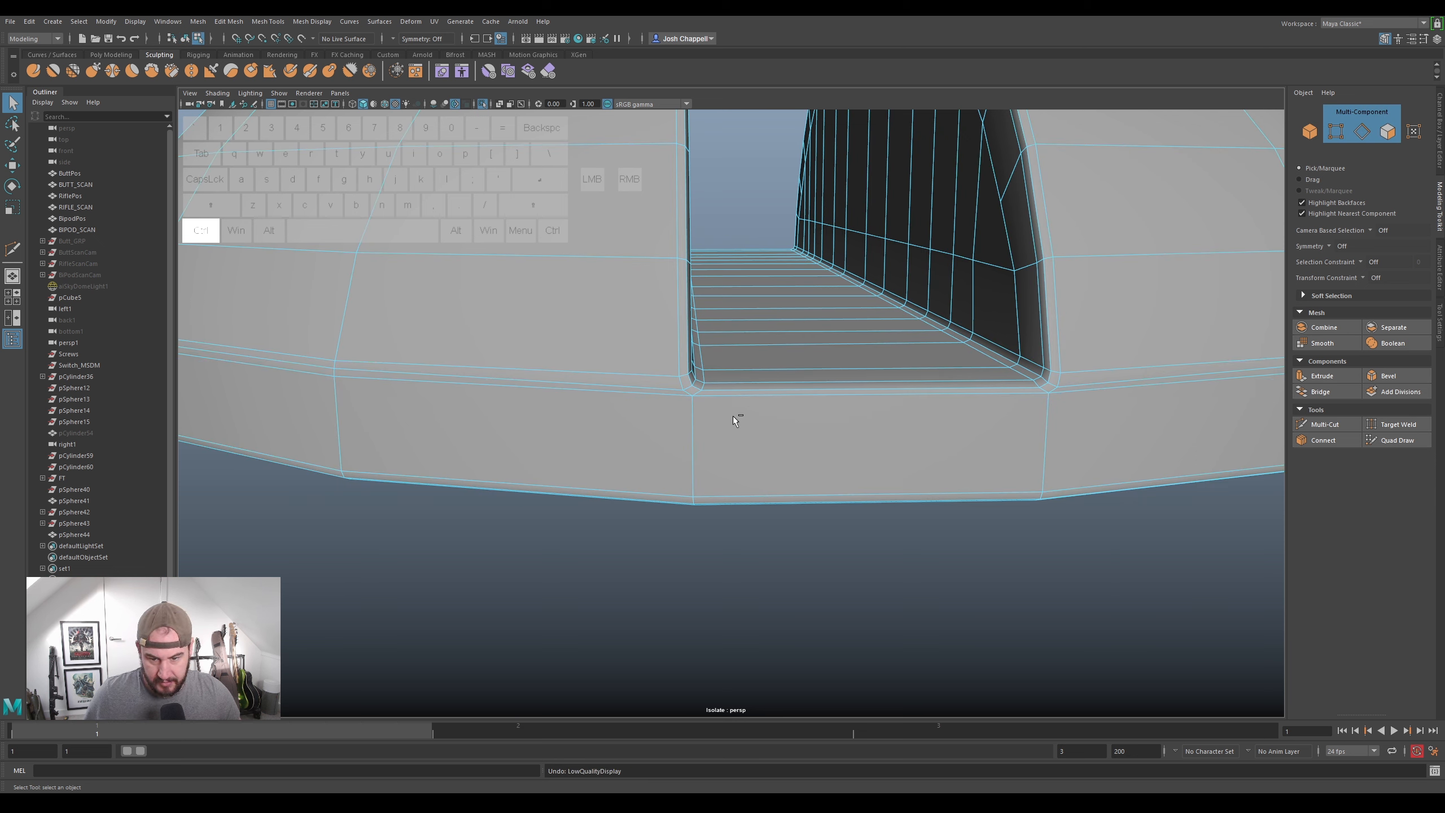
pyautogui.hotkey('ctrl', 'z')
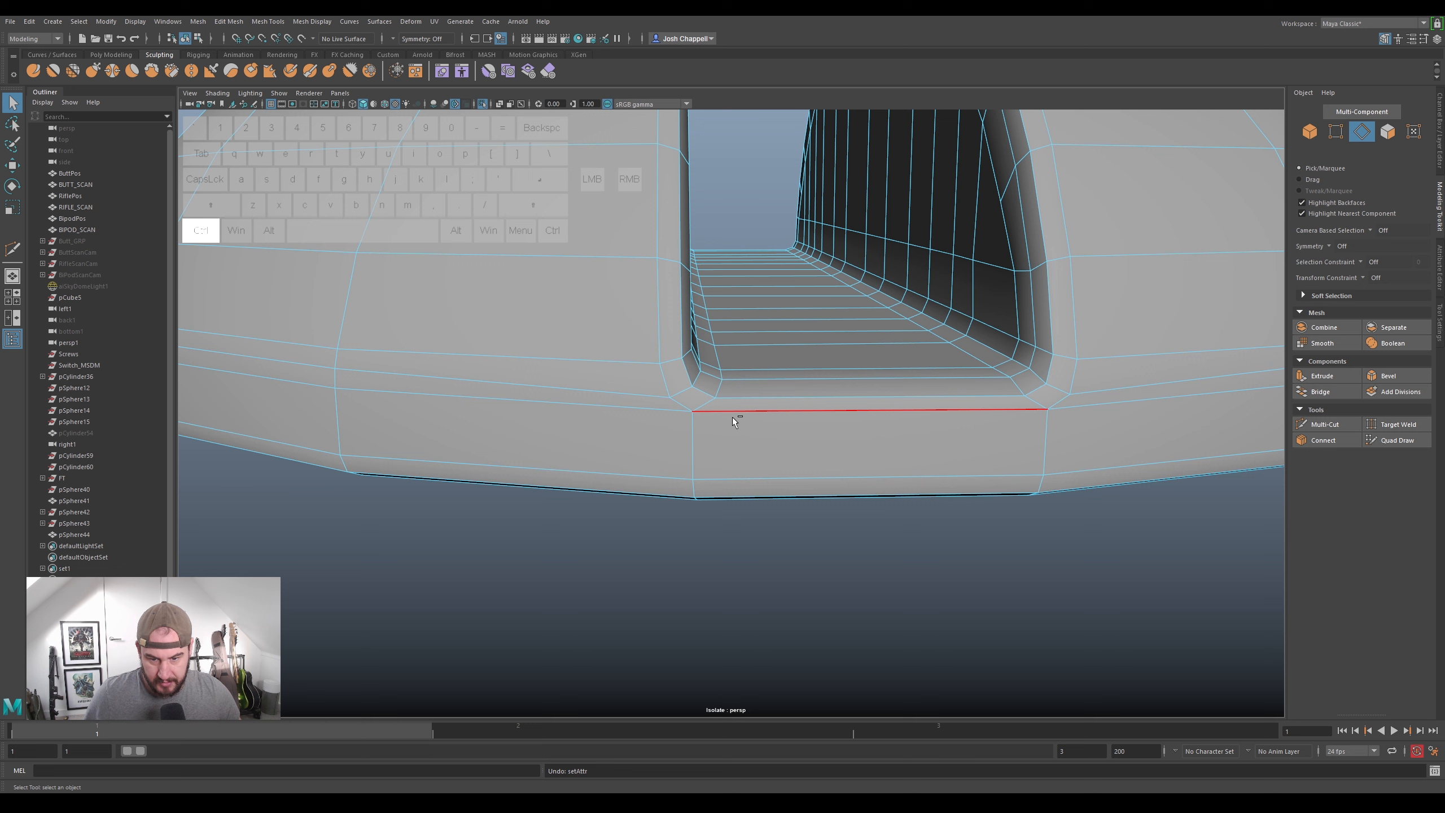
# - Compare the wider bevel's smoothed and unsmoothed displays at the slot end, and undo the bevel
pyautogui.press('3')
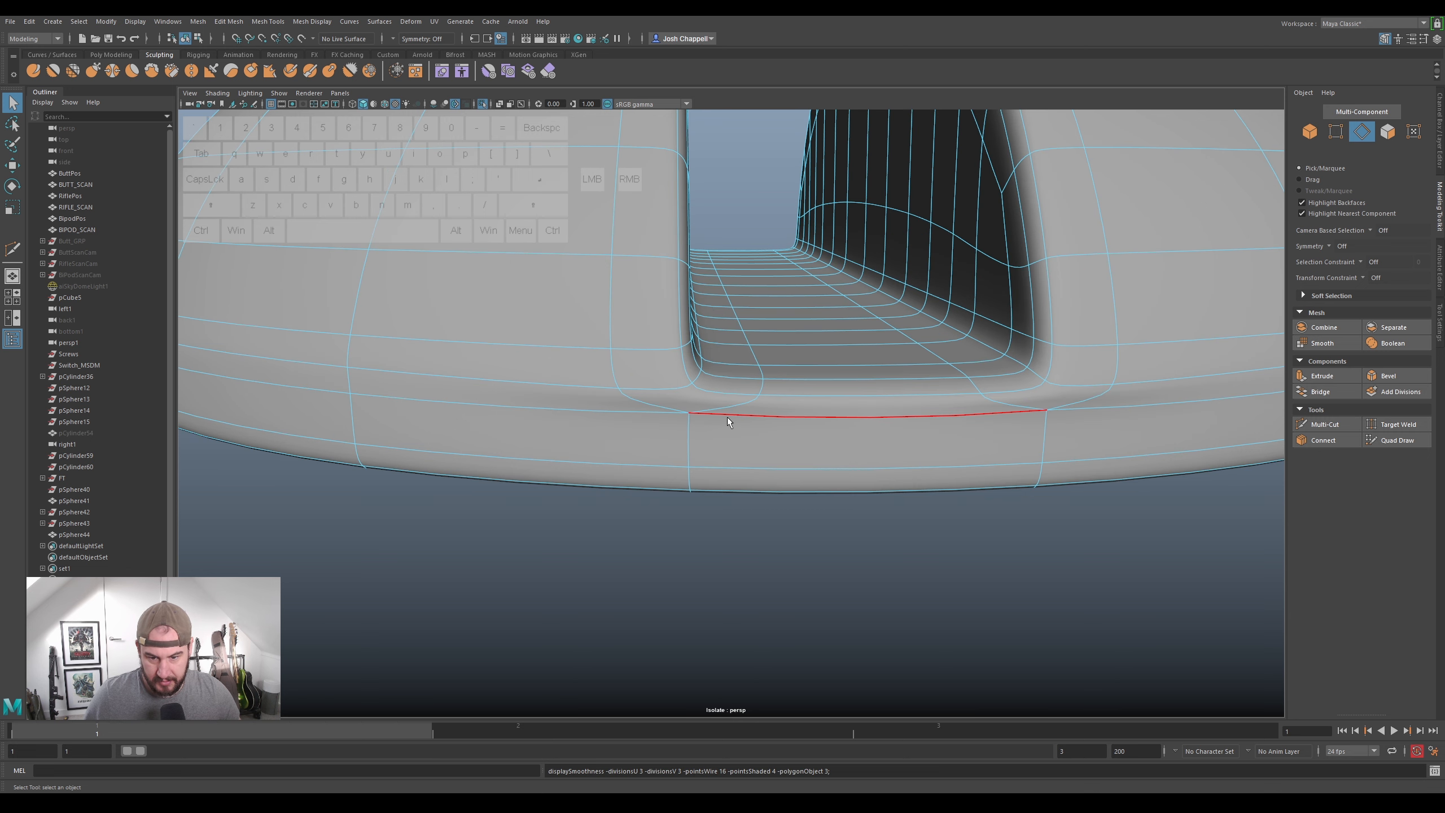
pyautogui.press('1')
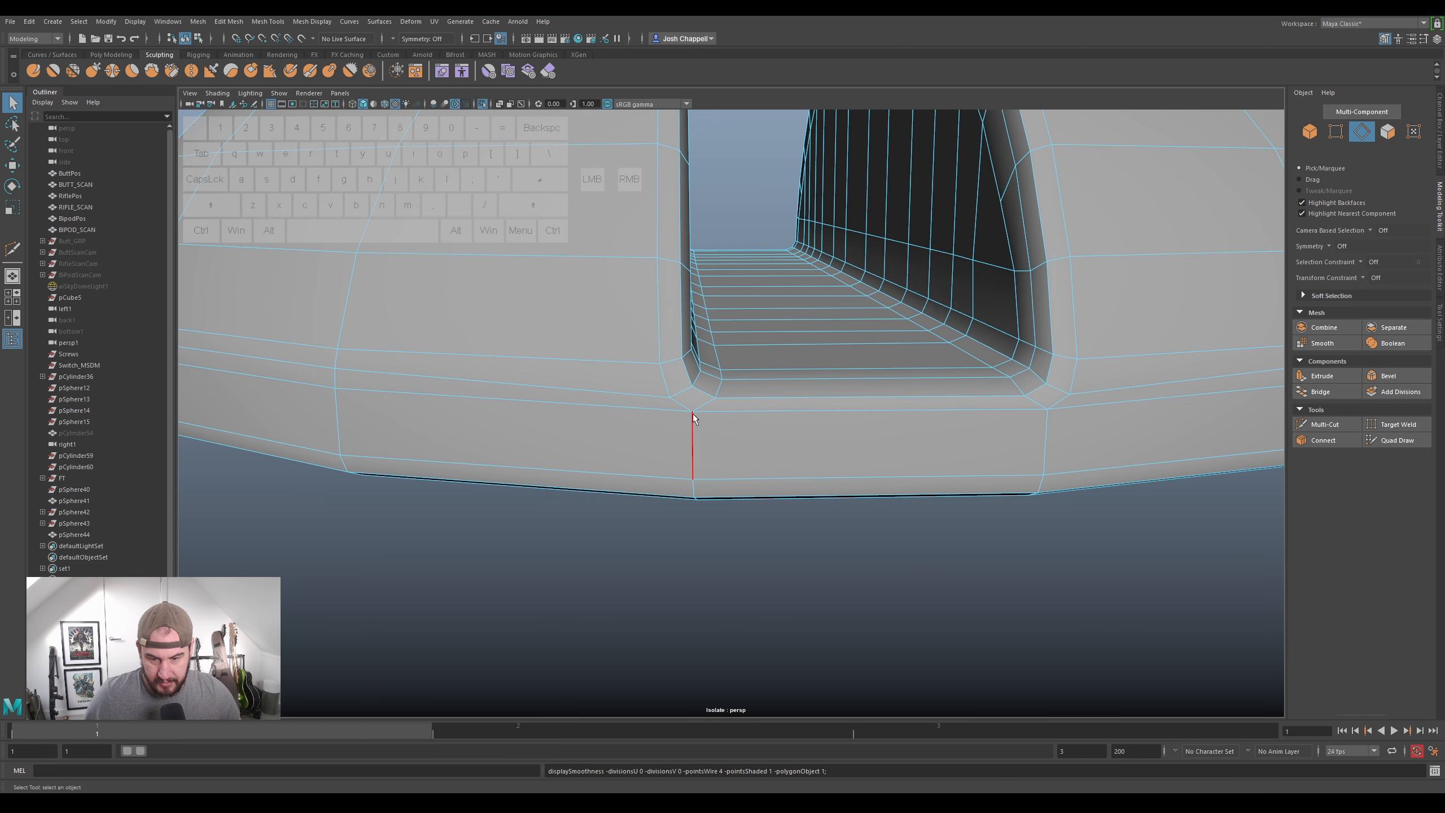
pyautogui.press('3')
pyautogui.press('1')
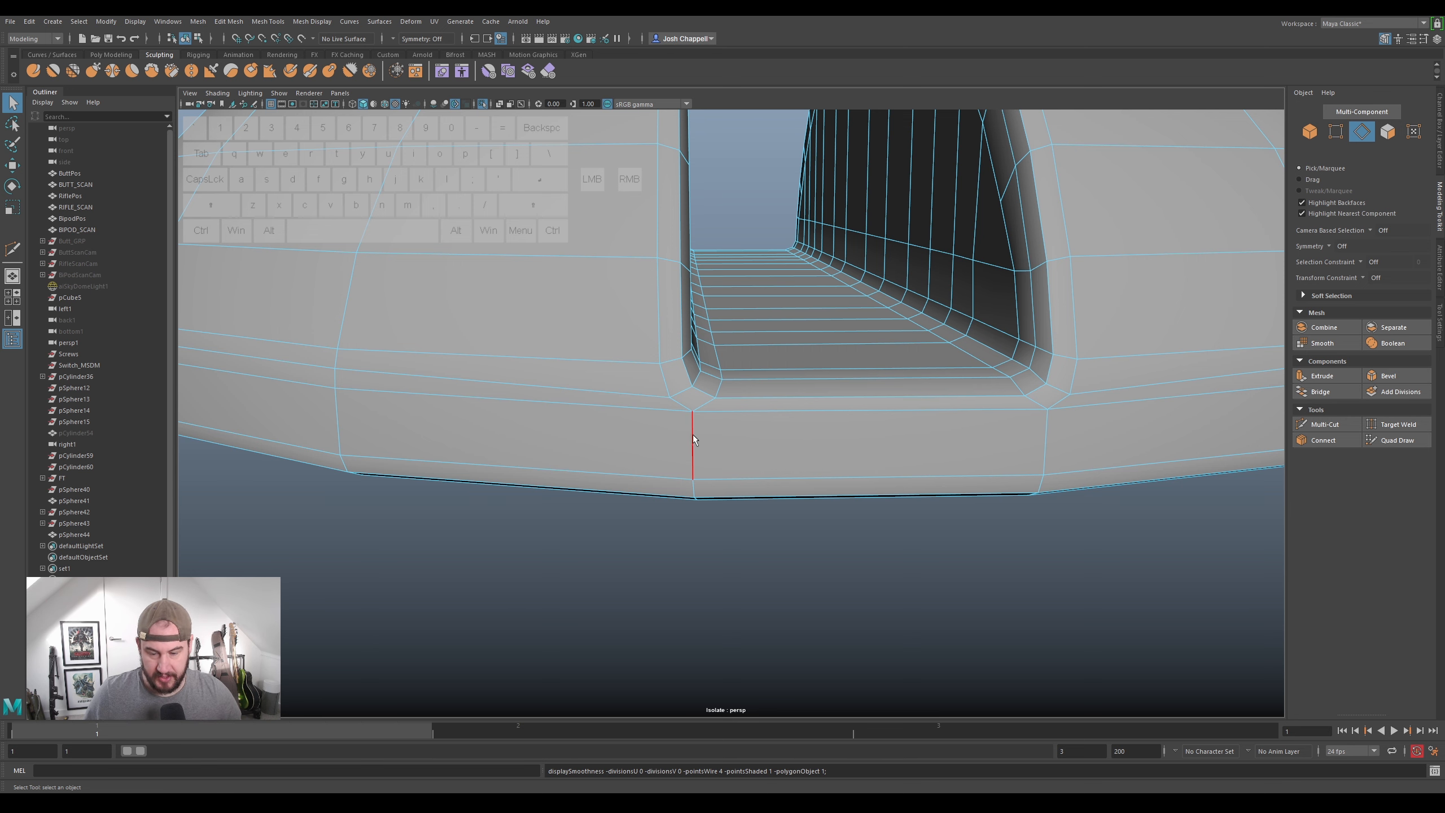
pyautogui.hotkey('ctrl', 'z')
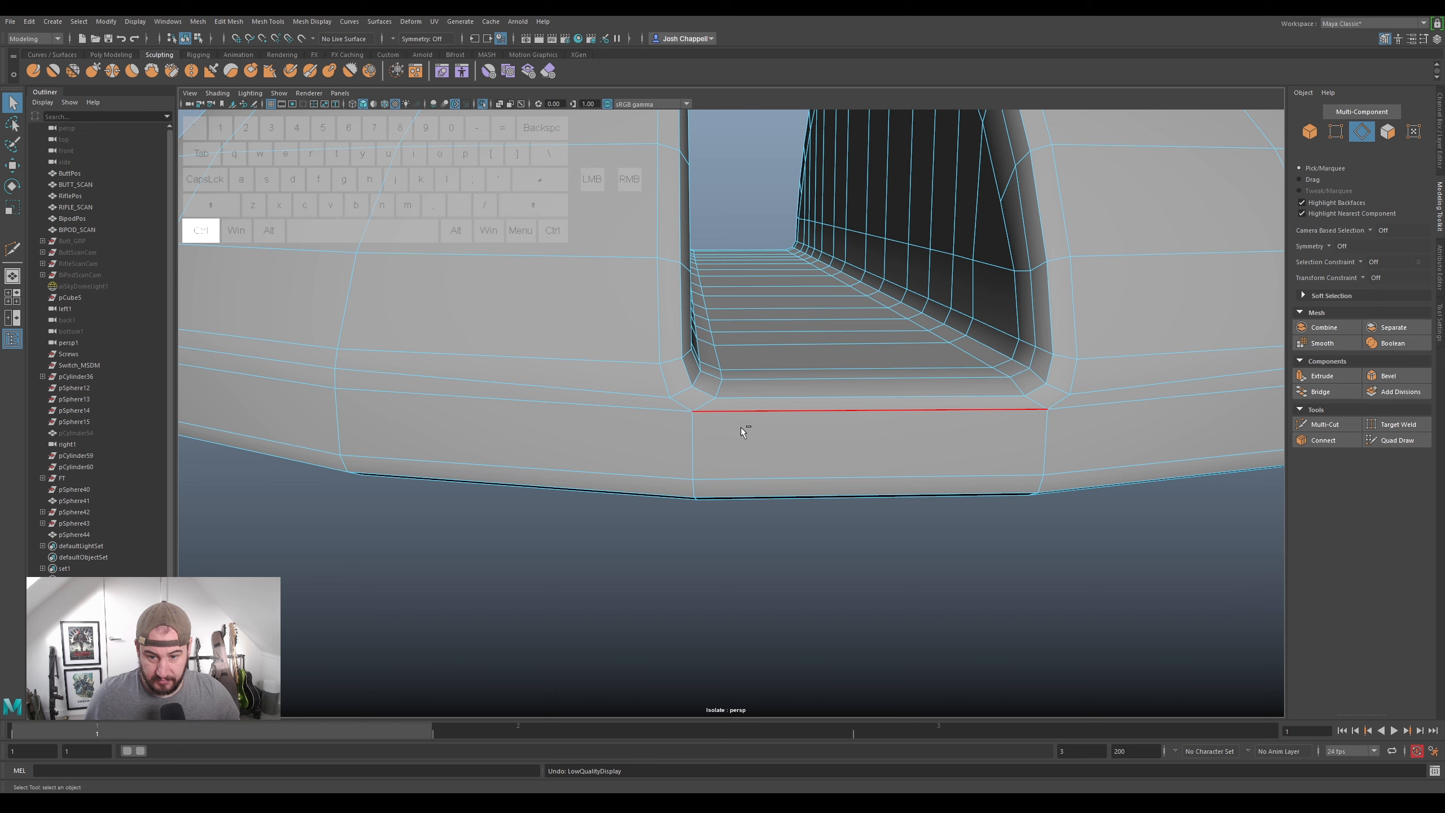
pyautogui.hotkey('ctrl', 'z')
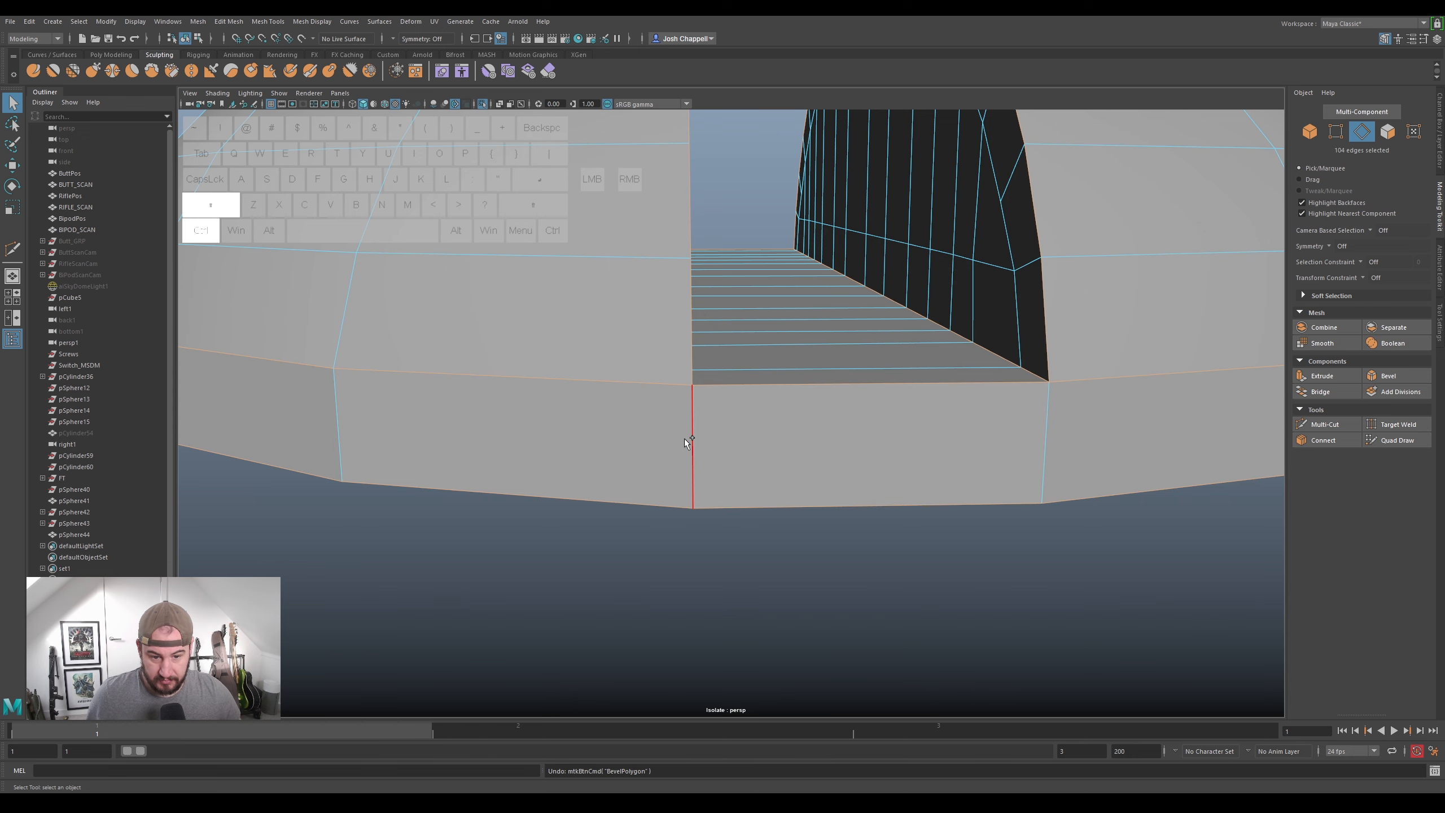
# - Insert an edge loop close to the slot's rim, running along the slot wall and the floor's end edge
pyautogui.keyDown('alt'); pyautogui.moveTo(986, 467); pyautogui.dragTo(973, 410); pyautogui.keyUp('alt')
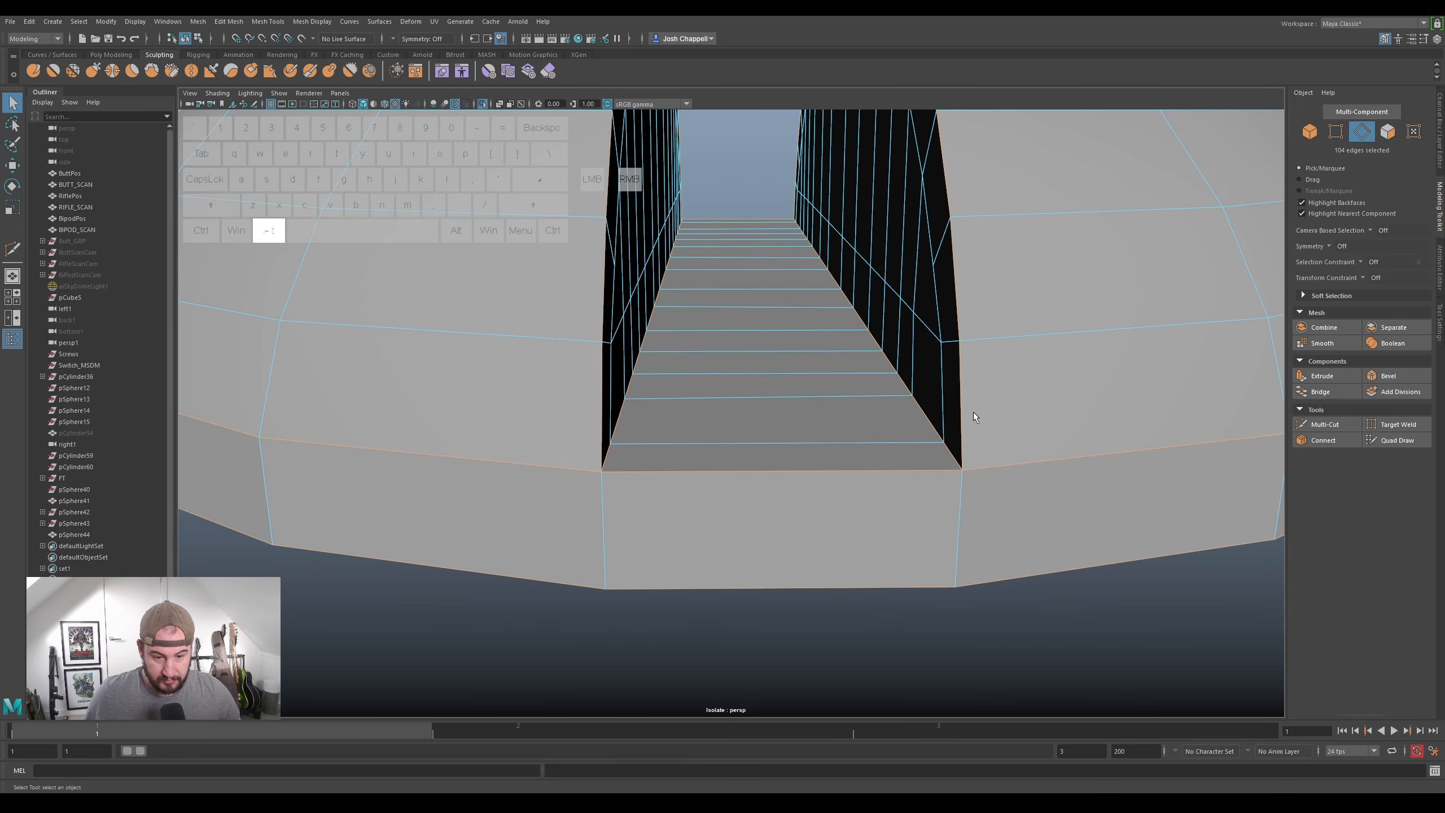
pyautogui.moveTo(946, 397); pyautogui.dragTo(919, 444, button='right')
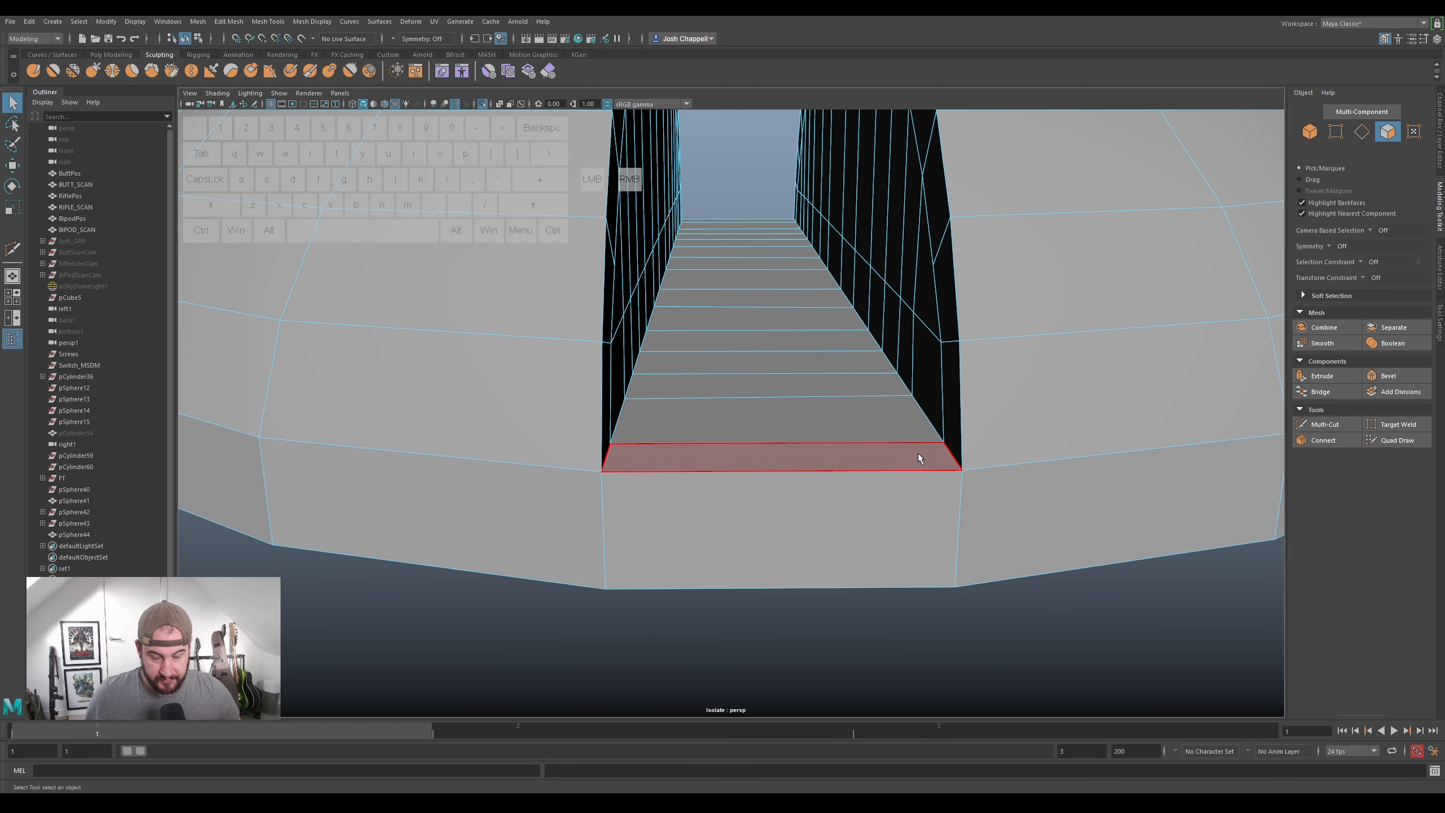
pyautogui.click(951, 426)
pyautogui.keyDown('alt'); pyautogui.moveTo(892, 399); pyautogui.dragTo(813, 420); pyautogui.keyUp('alt')
pyautogui.keyDown('alt'); pyautogui.moveTo(813, 420); pyautogui.dragTo(704, 426, button='middle'); pyautogui.keyUp('alt')
pyautogui.keyDown('alt'); pyautogui.scroll(3, 704, 426); pyautogui.keyUp('alt')
pyautogui.click(1323, 423)
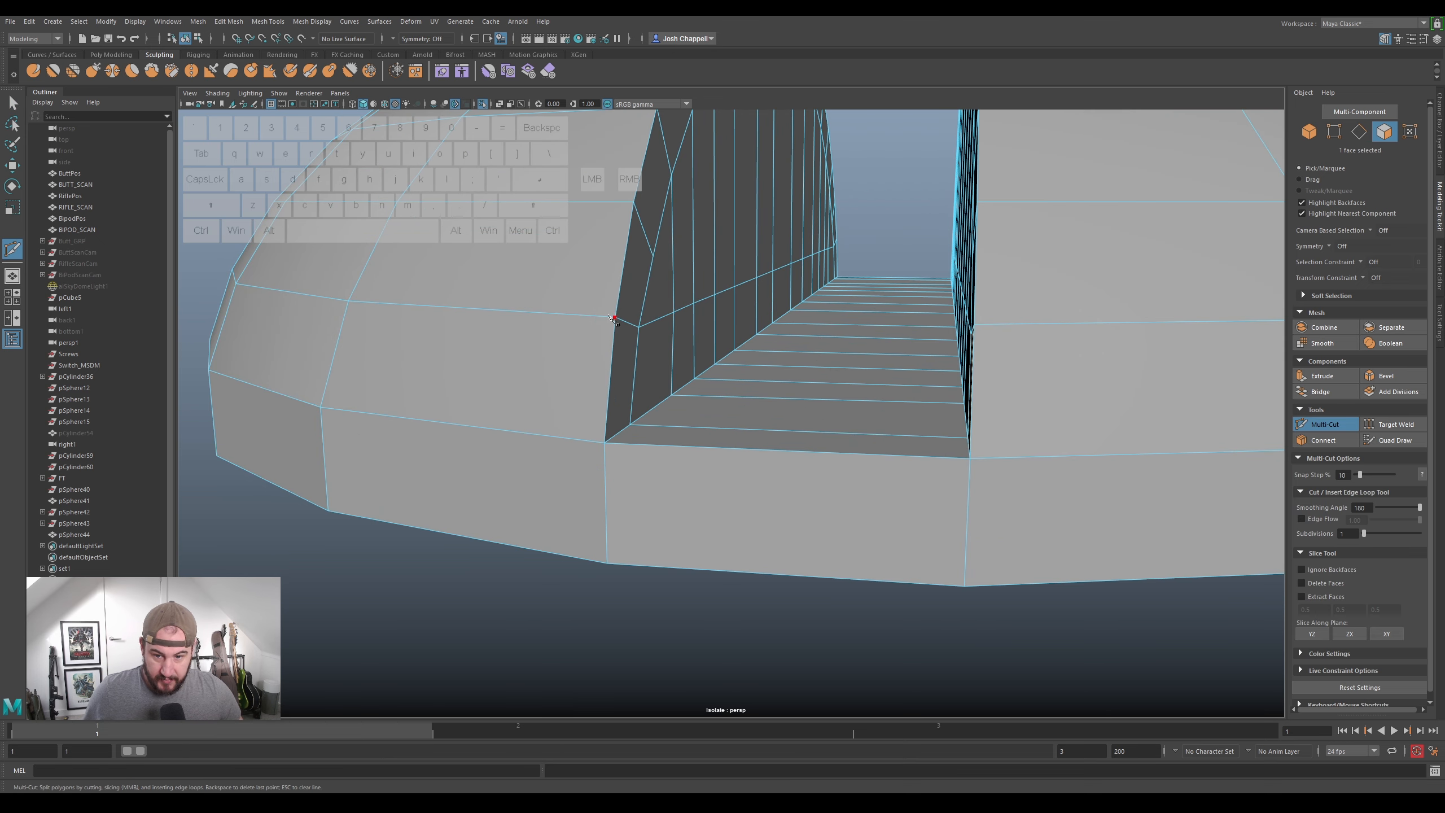
pyautogui.keyDown('alt'); pyautogui.moveTo(646, 373); pyautogui.dragTo(568, 437); pyautogui.keyUp('alt')
pyautogui.click(648, 450)
pyautogui.keyDown('alt'); pyautogui.scroll(3, 661, 394); pyautogui.keyUp('alt')
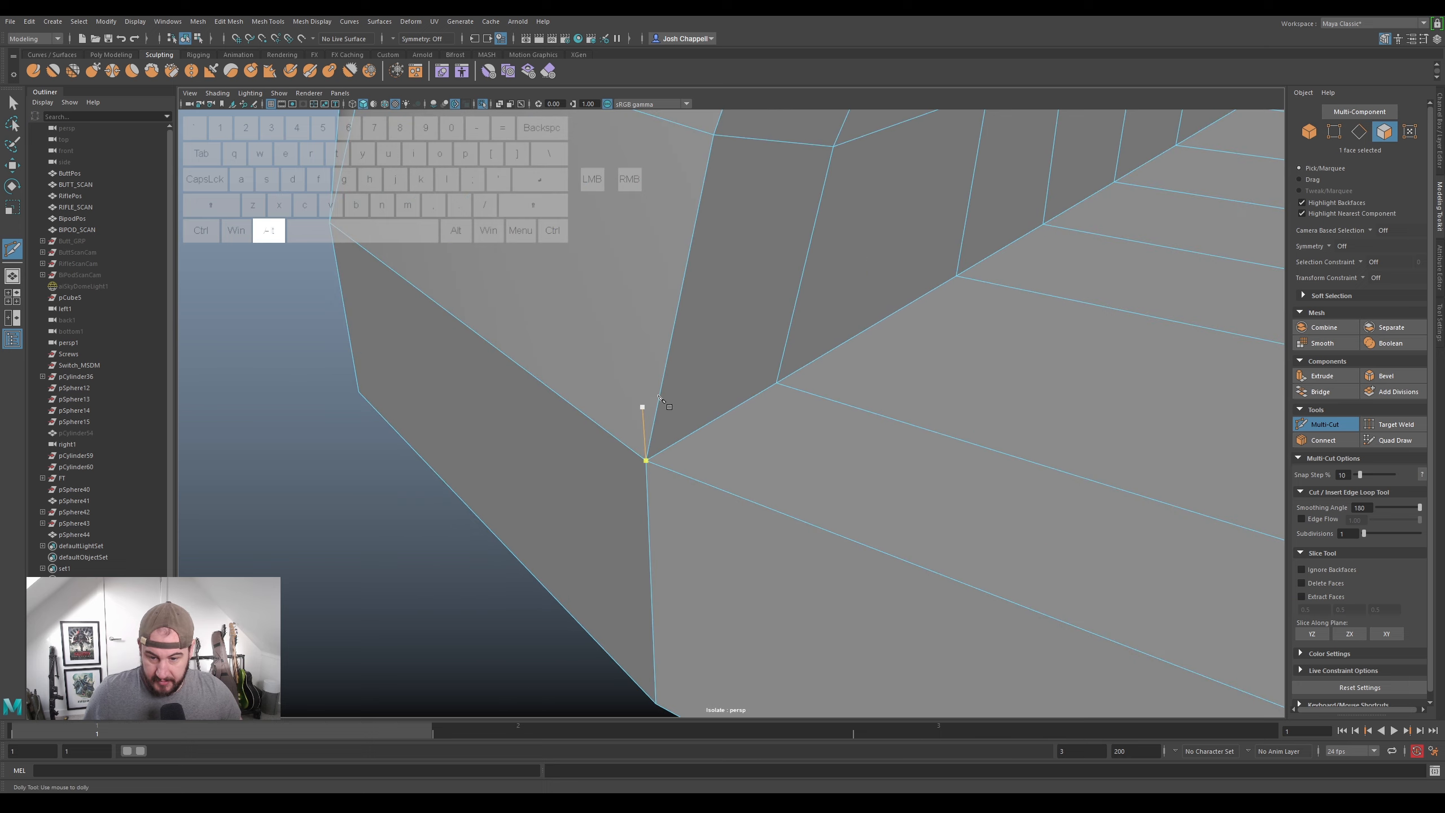
pyautogui.press('ctrl')
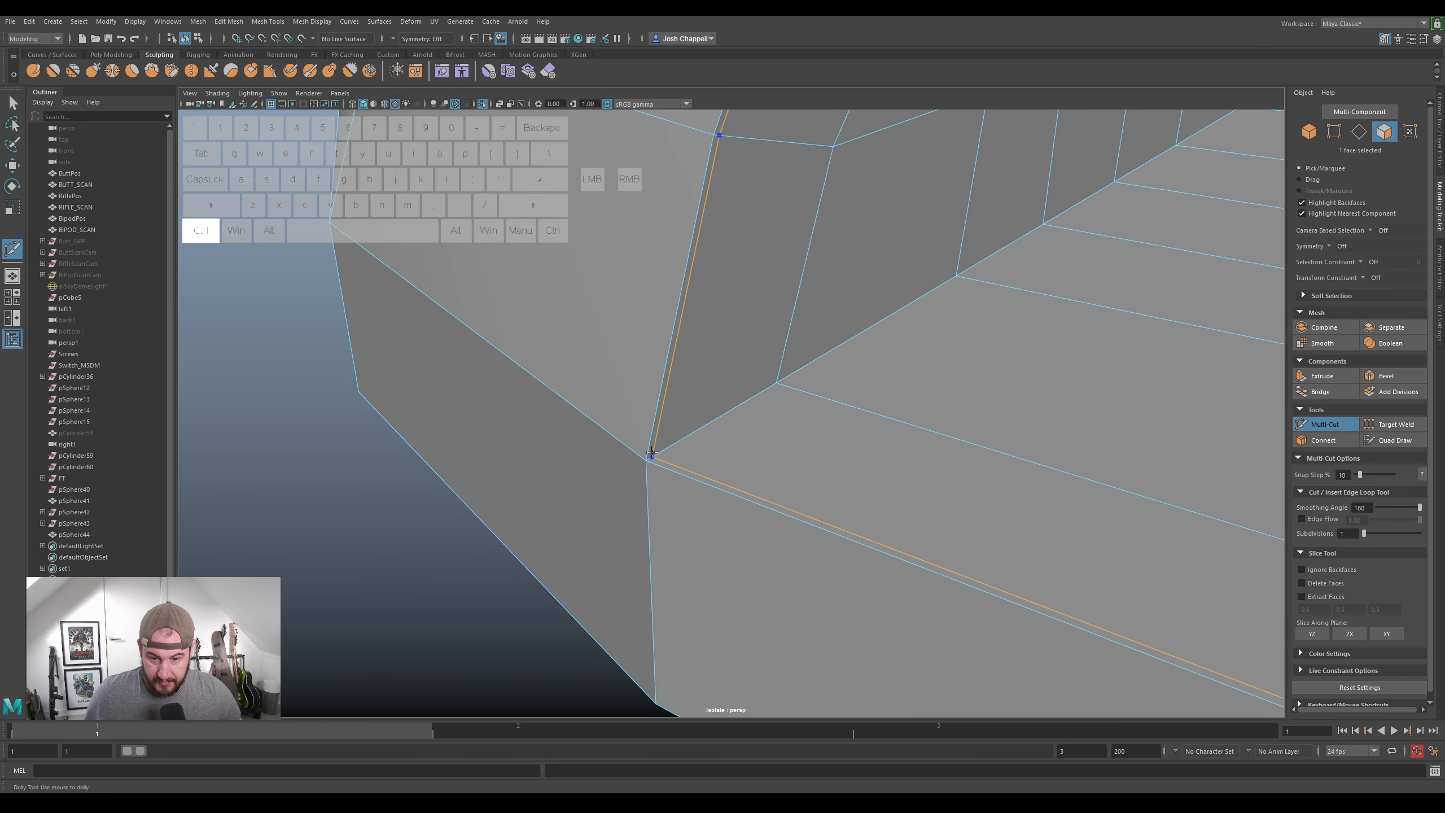
pyautogui.click(778, 384)
# - Preview the slot rim's edge loop smoothed, and inspect the slot's end corner unsmoothed
pyautogui.press('3')
pyautogui.scroll(-5, 945, 415)
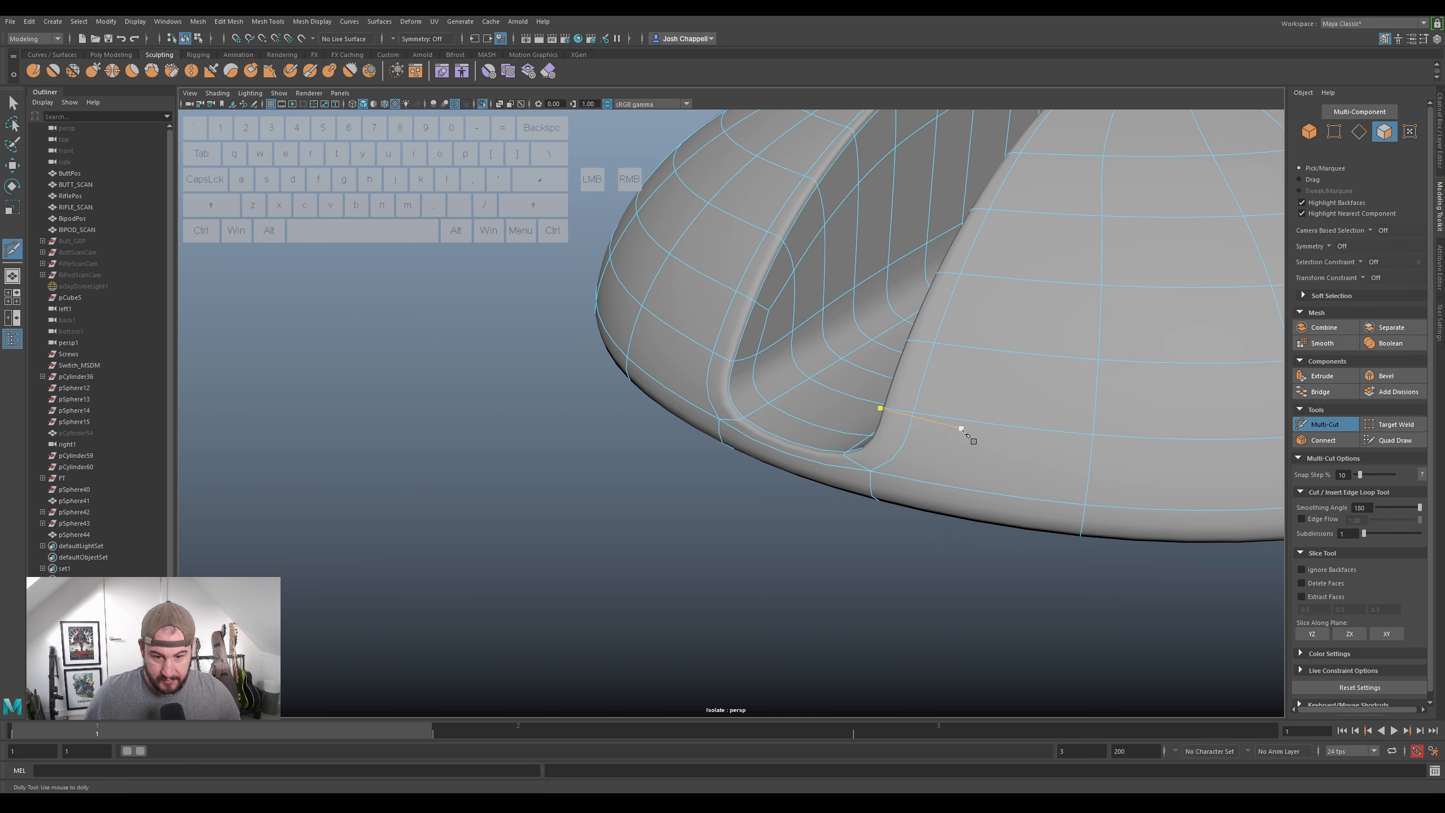
pyautogui.press('1')
pyautogui.press('3')
pyautogui.press('1')
pyautogui.keyDown('alt'); pyautogui.moveTo(819, 428); pyautogui.dragTo(770, 459); pyautogui.keyUp('alt')
pyautogui.keyDown('alt'); pyautogui.scroll(6, 809, 418); pyautogui.keyUp('alt')
pyautogui.scroll(-6, 770, 457)
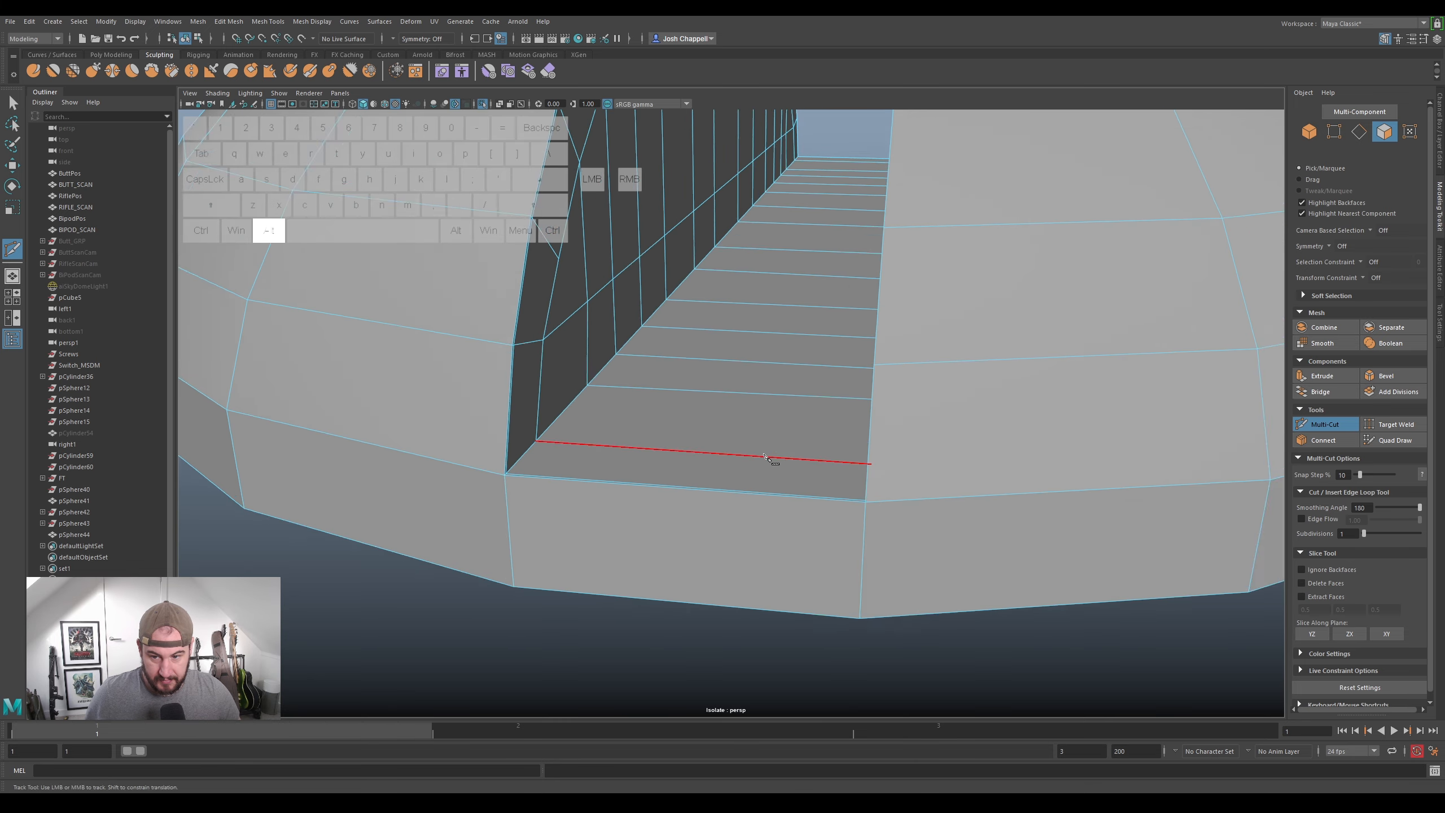
# - Undo the edge loop along the slot's rim and leave the Multi-Cut tool
pyautogui.click(506, 474)
pyautogui.keyDown('alt'); pyautogui.moveTo(617, 512); pyautogui.dragTo(818, 431, button='middle'); pyautogui.keyUp('alt')
pyautogui.keyDown('alt'); pyautogui.moveTo(772, 417); pyautogui.dragTo(756, 419); pyautogui.keyUp('alt')
pyautogui.hotkey('ctrl', 'z')
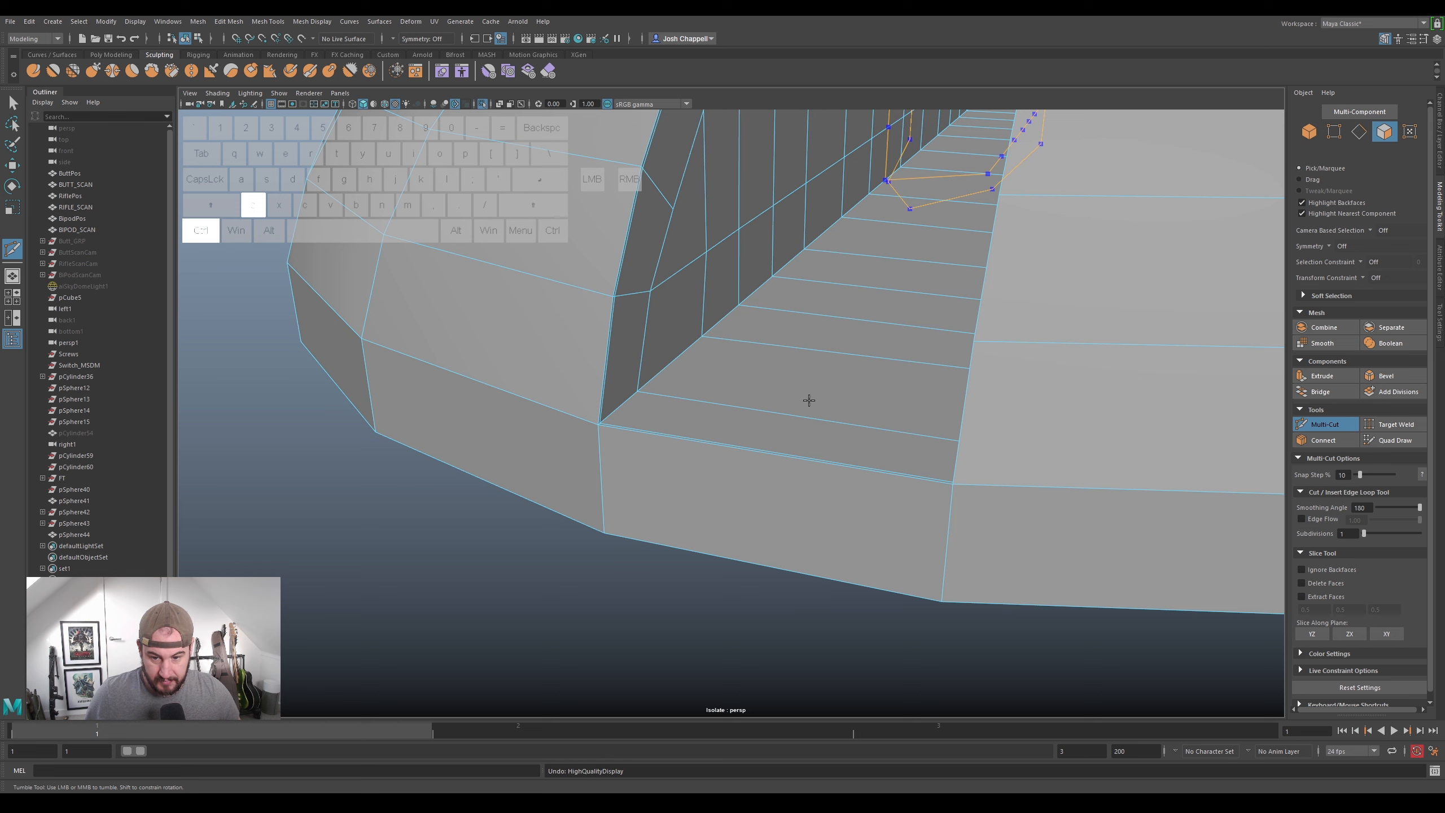
pyautogui.hotkey('ctrl', 'z')
pyautogui.click(1325, 425)
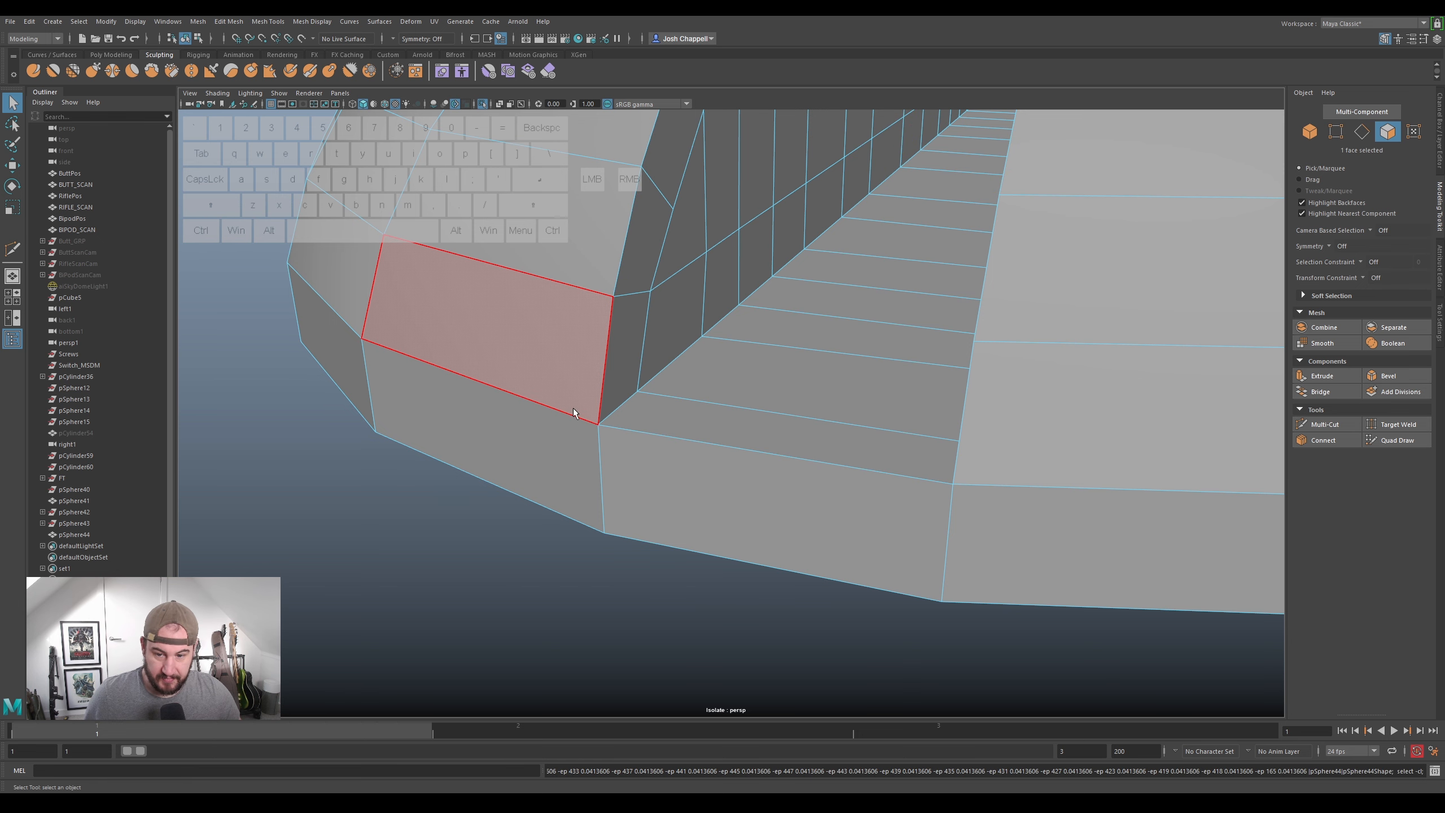
pyautogui.hotkey('ctrl', 'z')
# - Select one half's slot rim and lower ring edges, the adjoining floor end edge, the wall's floor edges and the bottom border
pyautogui.moveTo(615, 377); pyautogui.dragTo(605, 357, button='right')
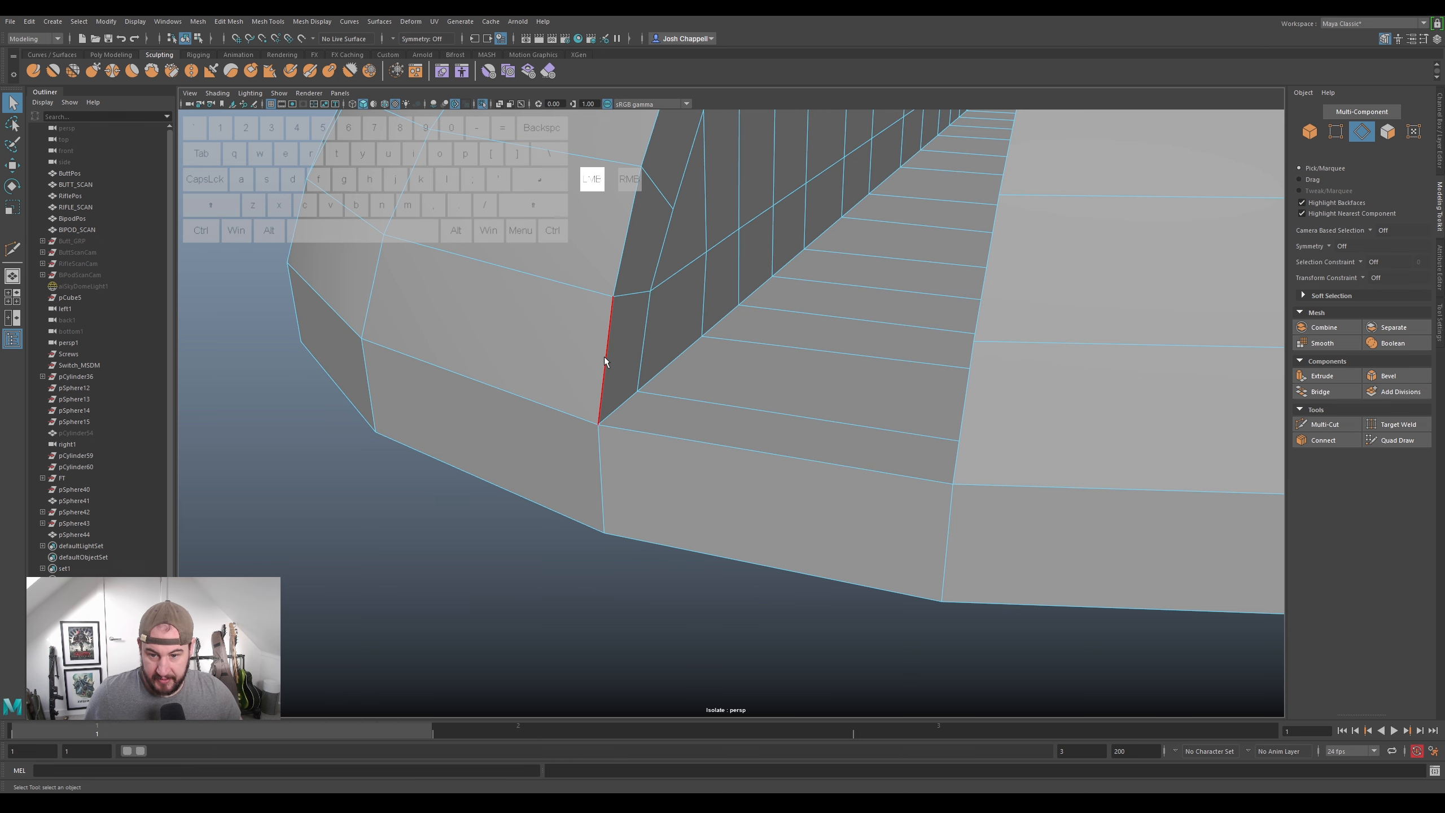
pyautogui.keyDown('ctrl'); pyautogui.keyDown('shift'); pyautogui.click(621, 432); pyautogui.keyUp('shift'); pyautogui.keyUp('ctrl')
pyautogui.keyDown('ctrl'); pyautogui.keyDown('shift'); pyautogui.doubleClick(576, 413); pyautogui.keyUp('shift'); pyautogui.keyUp('ctrl')
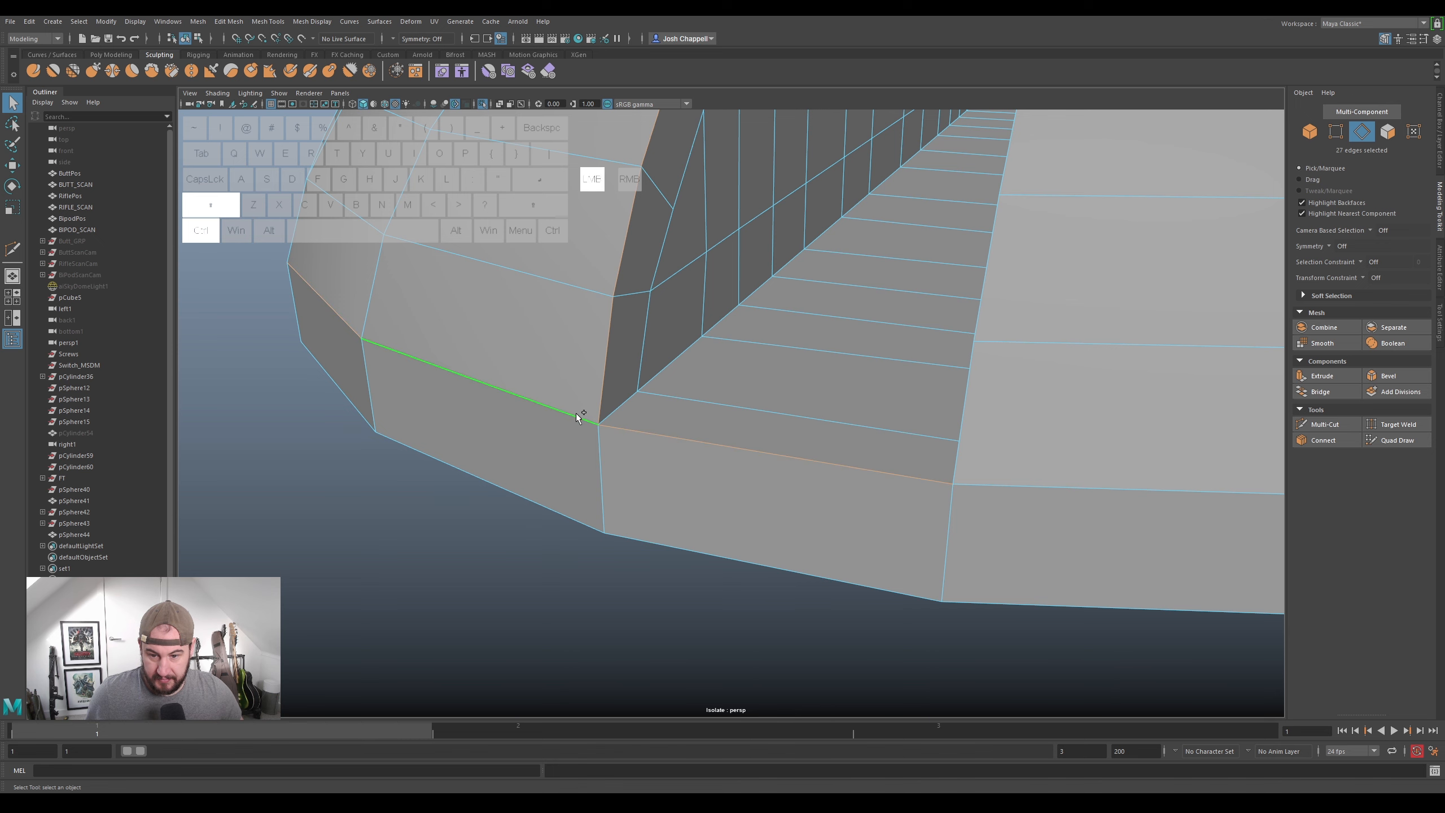
pyautogui.keyDown('ctrl'); pyautogui.keyDown('shift'); pyautogui.doubleClick(661, 378); pyautogui.keyUp('shift'); pyautogui.keyUp('ctrl')
pyautogui.keyDown('ctrl'); pyautogui.keyDown('shift'); pyautogui.doubleClick(564, 516); pyautogui.keyUp('shift'); pyautogui.keyUp('ctrl')
# - Add the opposite slot wall's edges and the two vertical outer band edges at this slot end to the selection
pyautogui.keyDown('alt'); pyautogui.moveTo(786, 541); pyautogui.dragTo(874, 542); pyautogui.keyUp('alt')
pyautogui.keyDown('alt'); pyautogui.moveTo(1104, 522); pyautogui.dragTo(864, 535, button='middle'); pyautogui.keyUp('alt')
pyautogui.keyDown('alt'); pyautogui.moveTo(864, 536); pyautogui.dragTo(895, 532); pyautogui.keyUp('alt')
pyautogui.keyDown('ctrl'); pyautogui.keyDown('shift'); pyautogui.doubleClick(870, 443); pyautogui.keyUp('shift'); pyautogui.keyUp('ctrl')
pyautogui.keyDown('ctrl'); pyautogui.keyDown('shift'); pyautogui.doubleClick(883, 510); pyautogui.keyUp('shift'); pyautogui.keyUp('ctrl')
pyautogui.hotkey('ctrl', 'z')
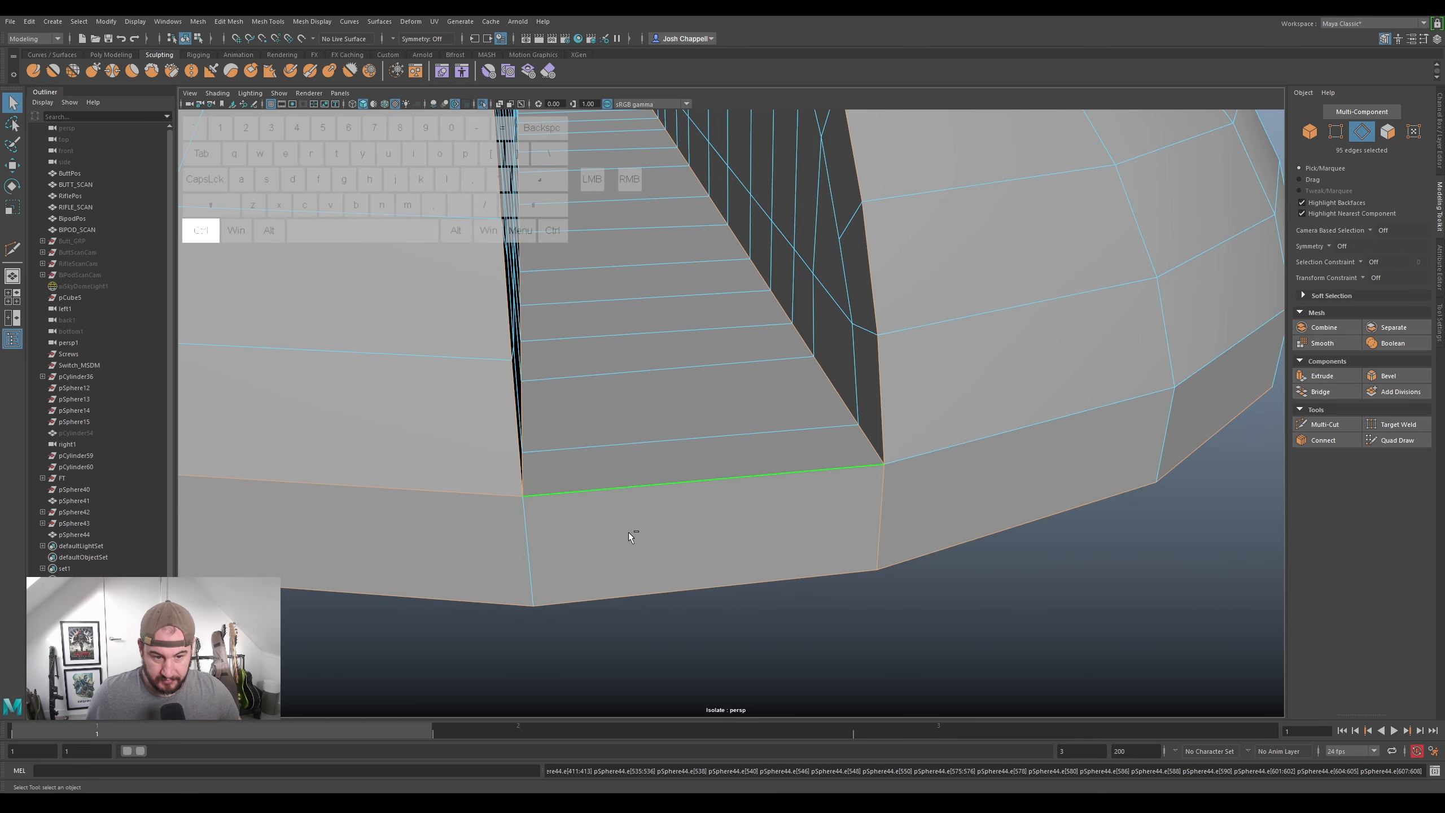
pyautogui.keyDown('ctrl'); pyautogui.keyDown('shift'); pyautogui.doubleClick(527, 551); pyautogui.keyUp('shift'); pyautogui.keyUp('ctrl')
pyautogui.scroll(-6, 845, 475)
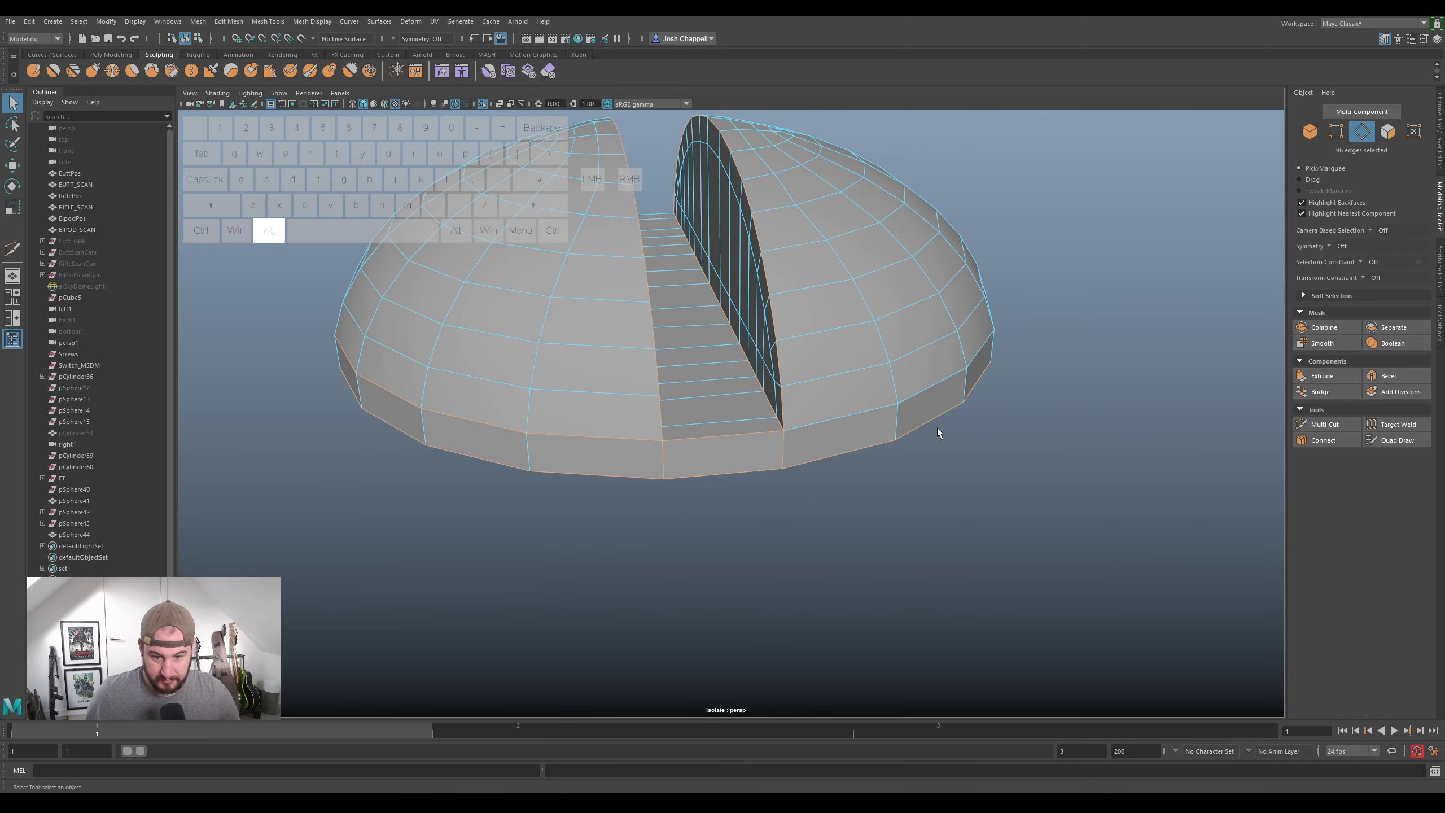
# - Add the floor's end edge at the slot's other end and the remaining half's lower ring edges to the selection
pyautogui.keyDown('alt'); pyautogui.moveTo(938, 433); pyautogui.dragTo(810, 489); pyautogui.keyUp('alt')
pyautogui.scroll(5, 739, 518)
pyautogui.keyDown('shift'); pyautogui.doubleClick(695, 543); pyautogui.keyUp('shift')
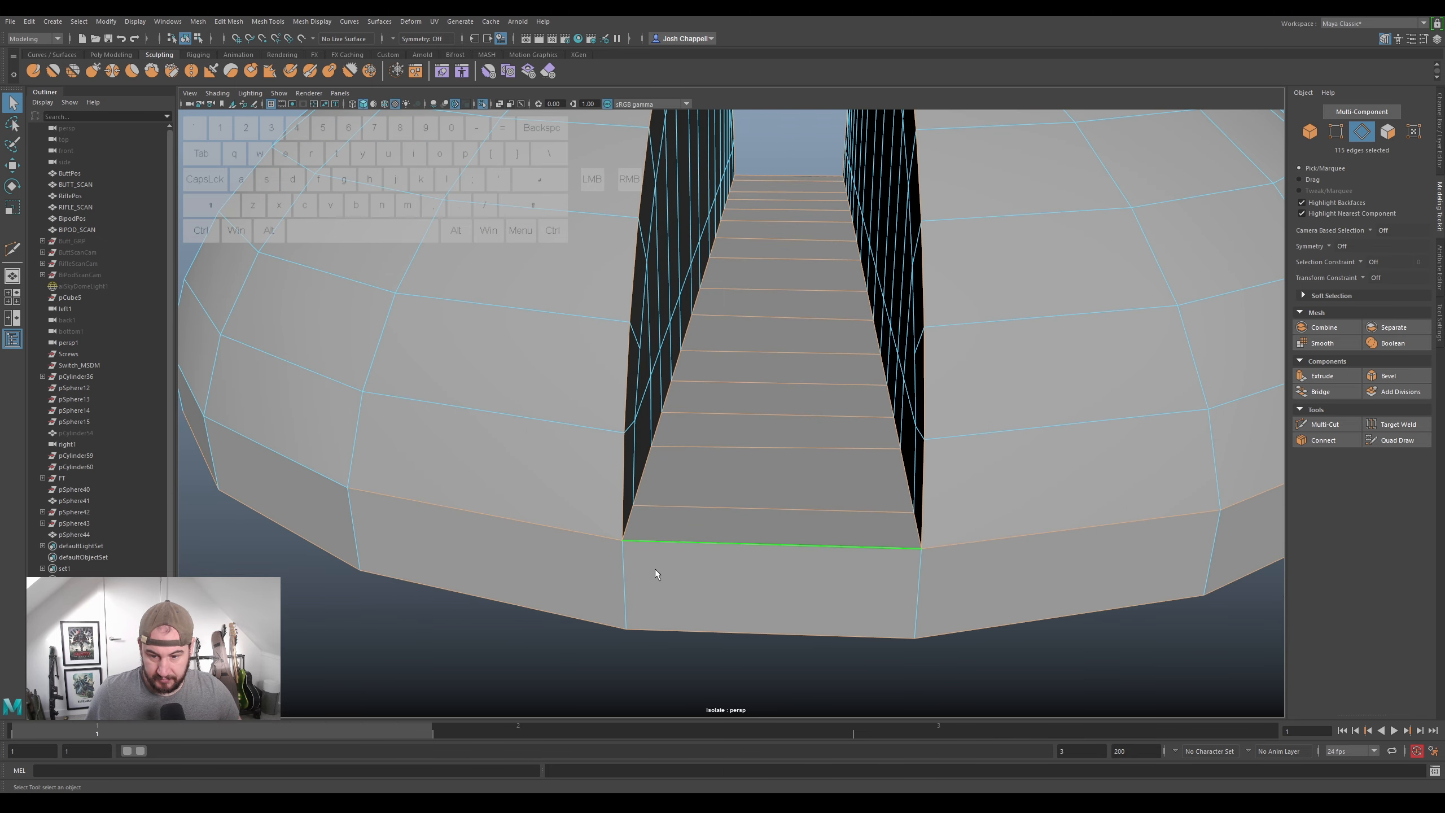
pyautogui.hotkey('ctrl', 'z')
pyautogui.keyDown('ctrl'); pyautogui.keyDown('shift'); pyautogui.doubleClick(313, 474); pyautogui.keyUp('shift'); pyautogui.keyUp('ctrl')
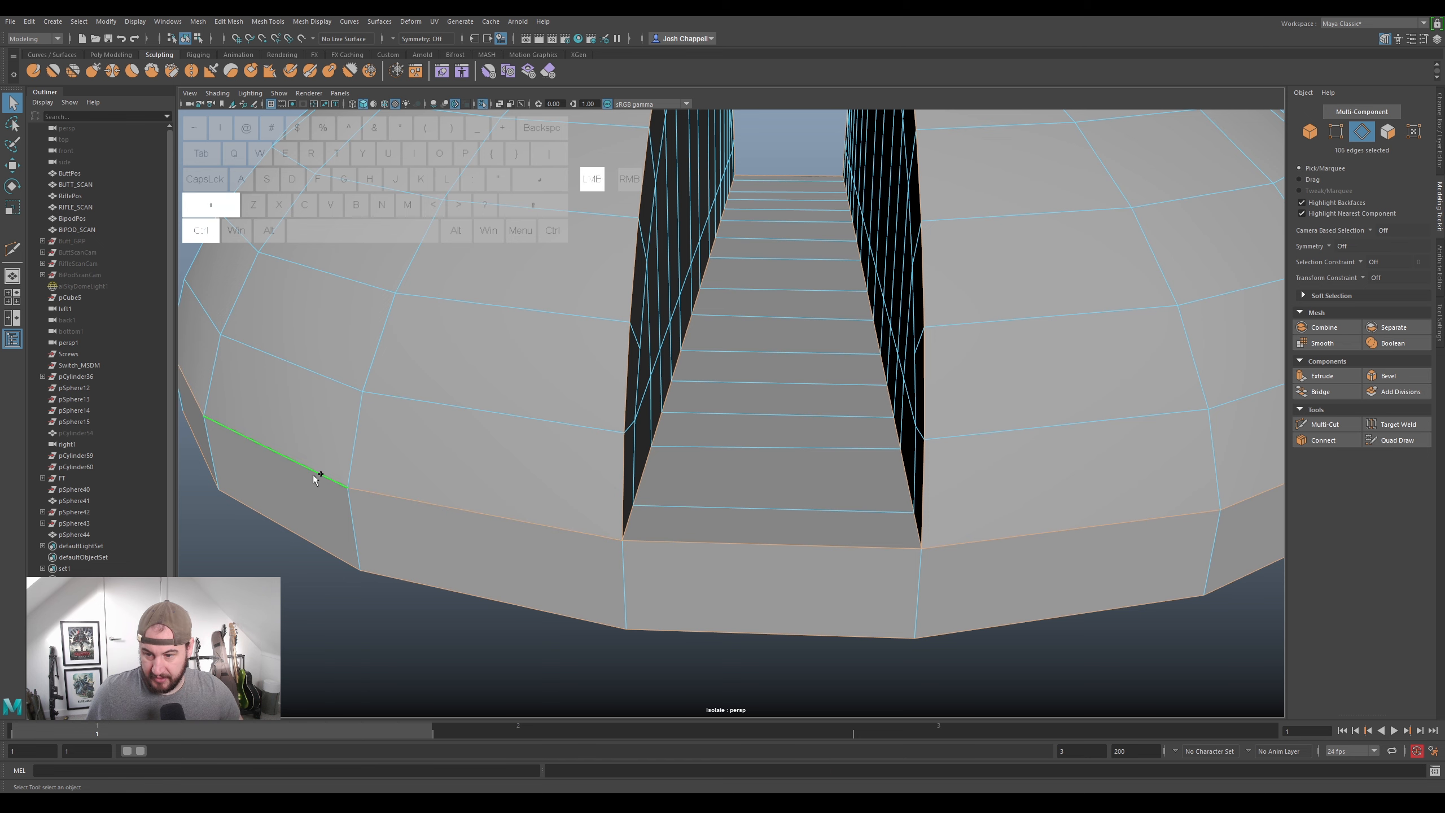
# - Add the vertical outer band edges at this end of the slot to the edge selection and check the head's underside
pyautogui.keyDown('ctrl'); pyautogui.keyDown('shift'); pyautogui.click(914, 583); pyautogui.keyUp('shift'); pyautogui.keyUp('ctrl')
pyautogui.scroll(-6, 916, 570)
pyautogui.keyDown('alt'); pyautogui.moveTo(729, 489); pyautogui.dragTo(935, 491); pyautogui.keyUp('alt')
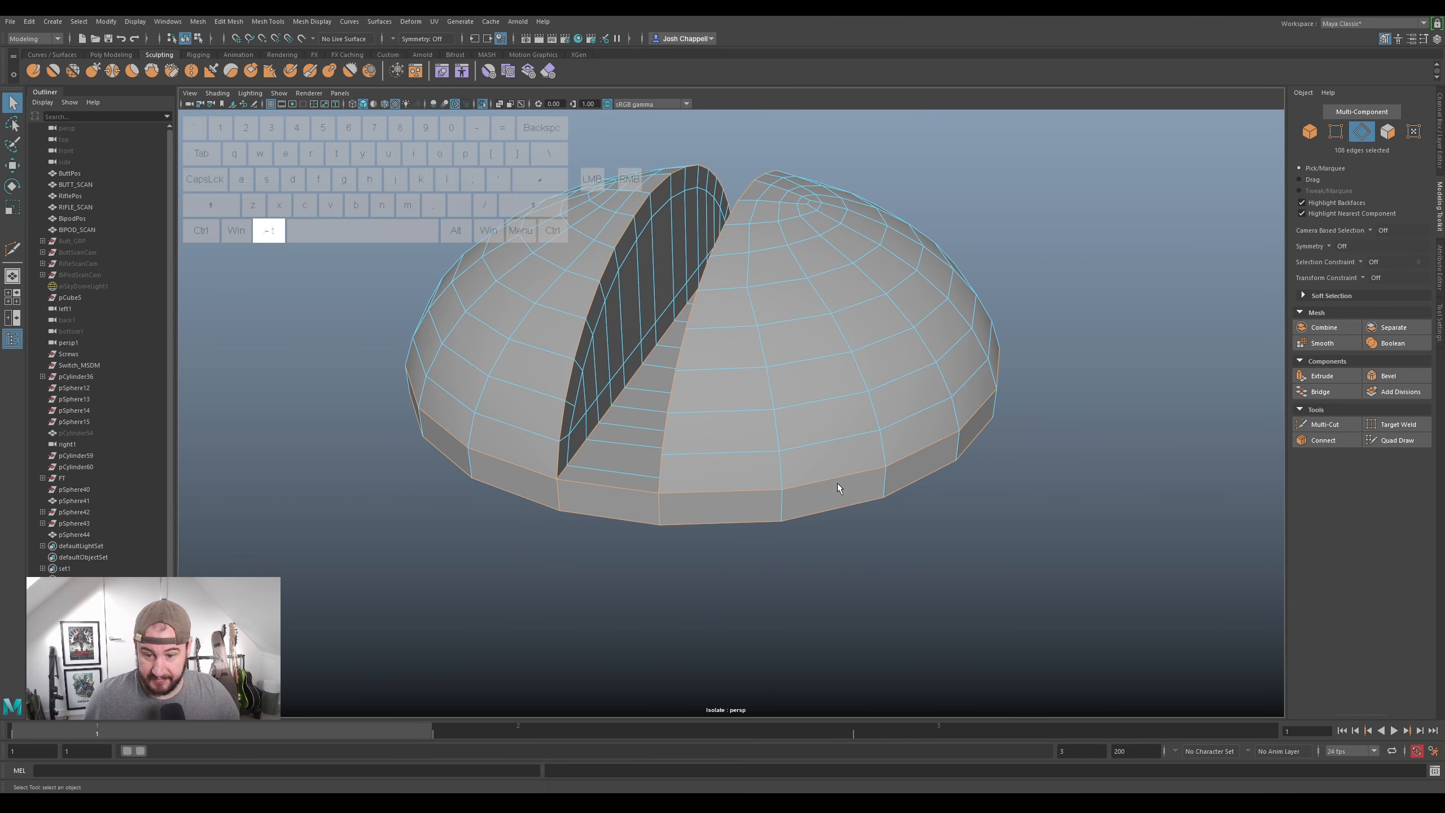
pyautogui.scroll(8, 692, 548)
pyautogui.keyDown('alt'); pyautogui.moveTo(677, 549); pyautogui.dragTo(687, 540); pyautogui.keyUp('alt')
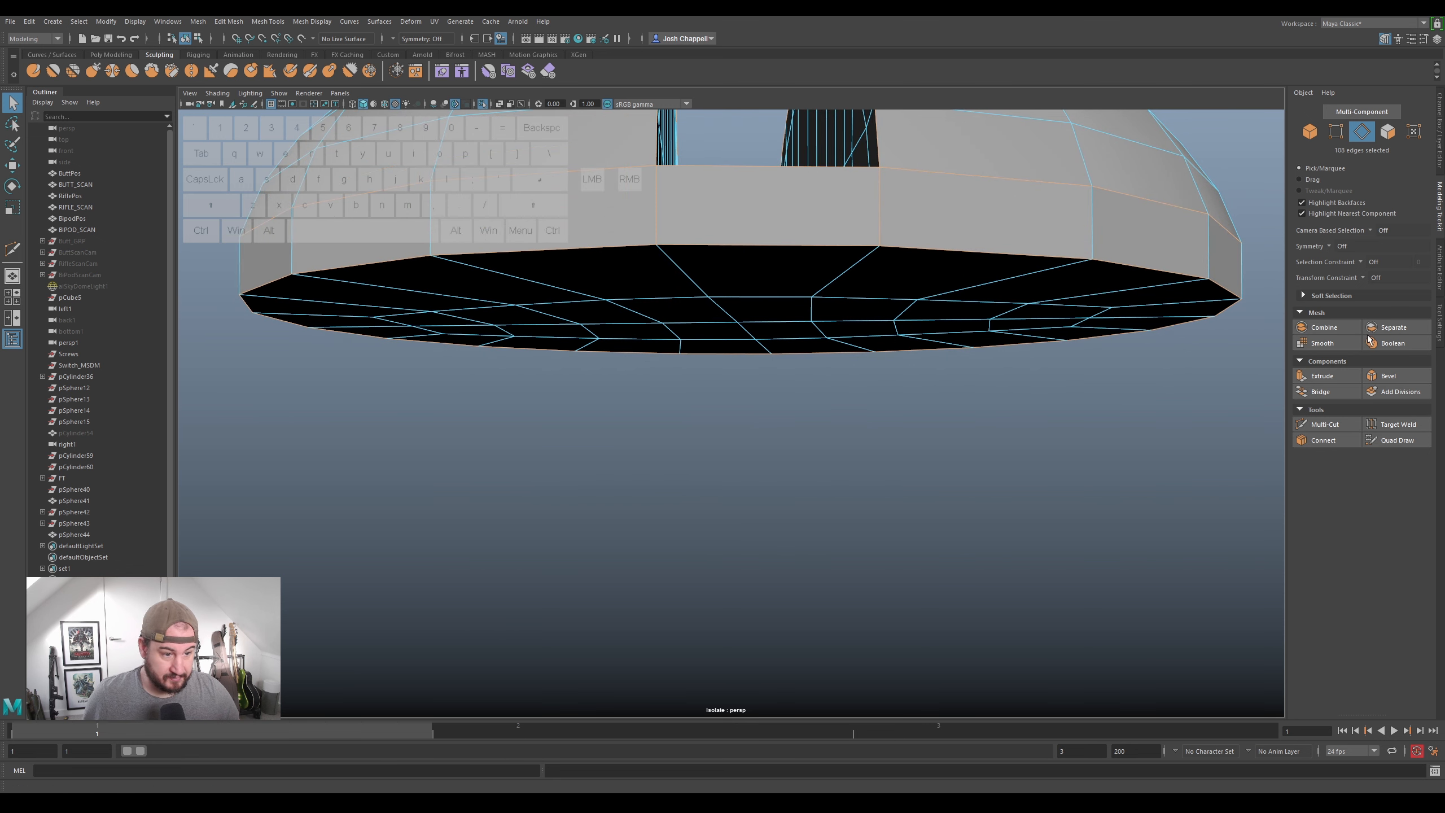
# - Bevel the selected edges with a fraction of 0.5 and 2 segments, and preview the screw head smoothed
pyautogui.click(1387, 377)
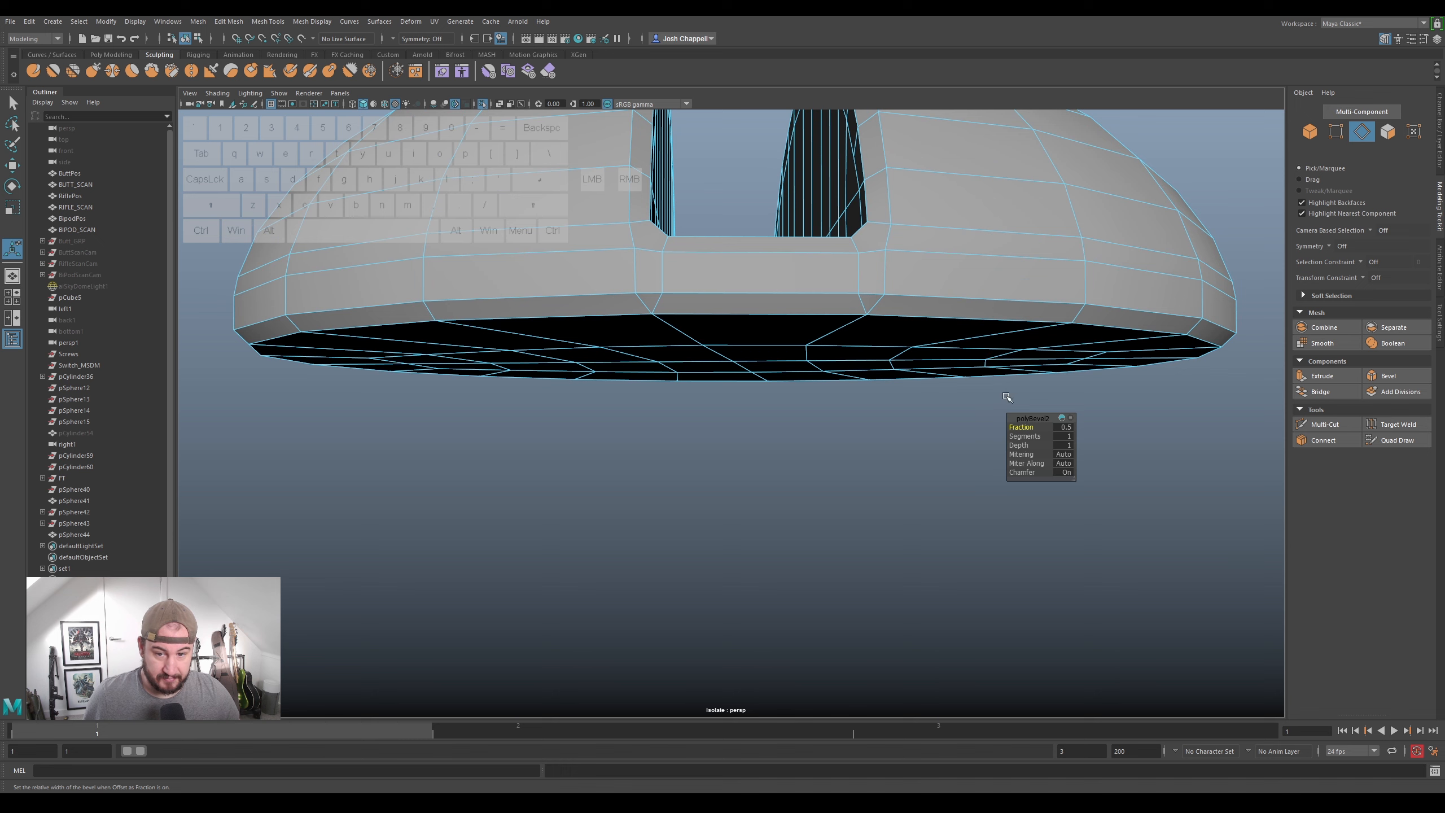
pyautogui.moveTo(1018, 435); pyautogui.dragTo(1026, 436)
pyautogui.keyDown('alt'); pyautogui.moveTo(910, 319); pyautogui.dragTo(891, 331); pyautogui.keyUp('alt')
pyautogui.press('3')
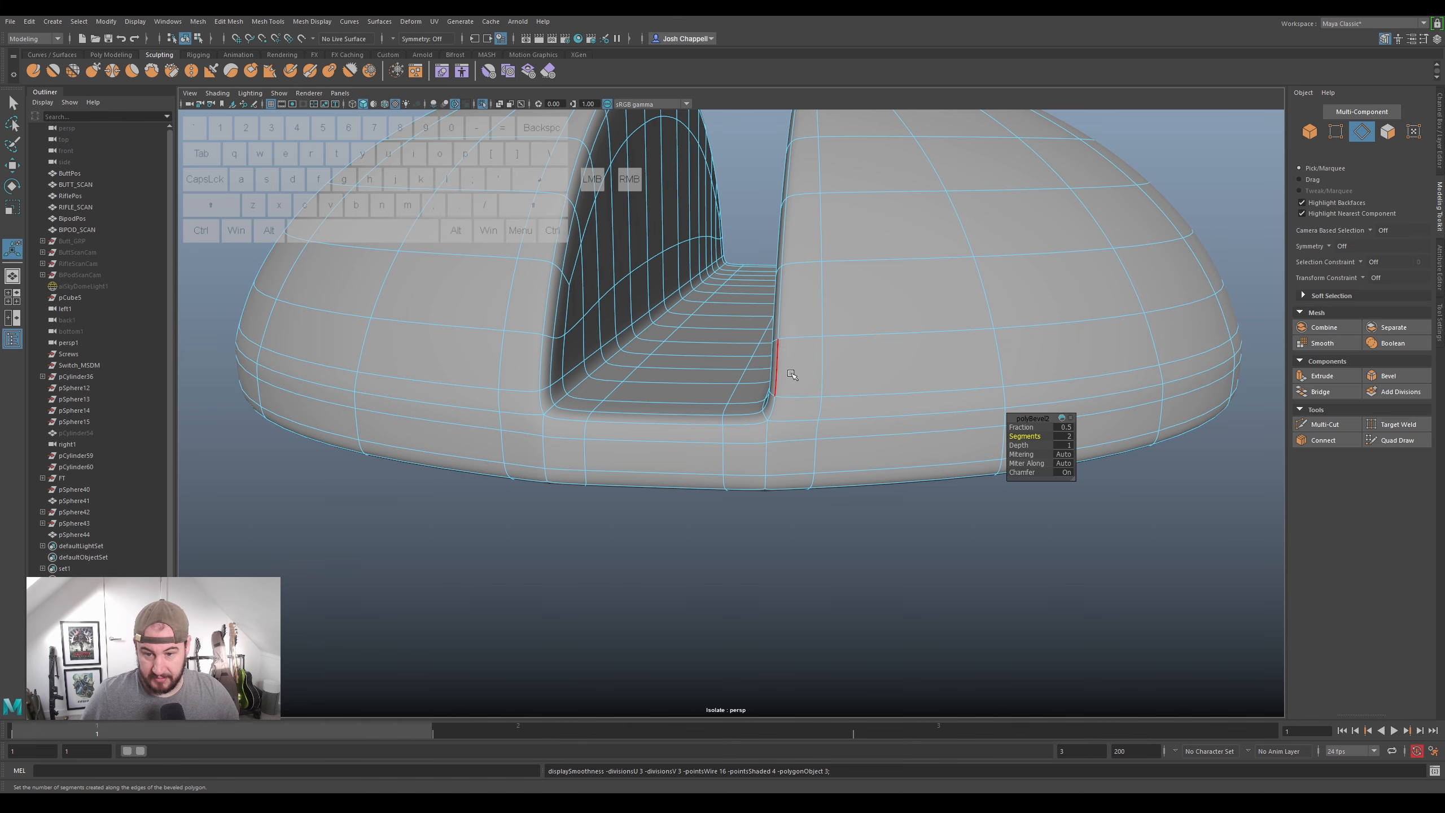
# - Examine the smoothed screw head from the side and above, along the slot and around its ends
pyautogui.keyDown('alt'); pyautogui.moveTo(787, 300); pyautogui.dragTo(787, 399); pyautogui.keyUp('alt')
pyautogui.keyDown('alt'); pyautogui.moveTo(776, 408); pyautogui.dragTo(768, 385); pyautogui.keyUp('alt')
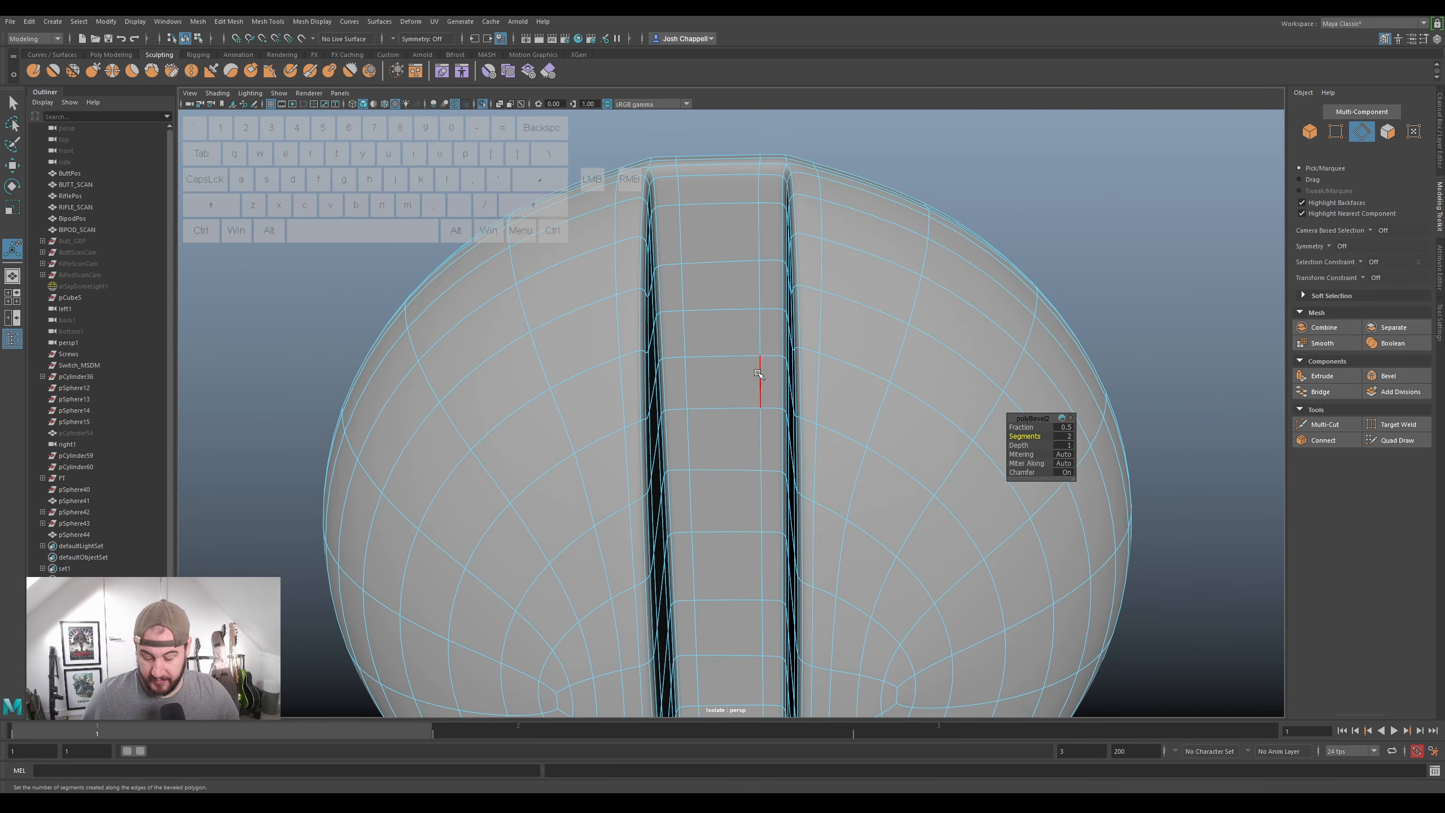
pyautogui.keyDown('alt'); pyautogui.moveTo(765, 265); pyautogui.dragTo(762, 541); pyautogui.keyUp('alt')
pyautogui.press('3')
pyautogui.keyDown('alt'); pyautogui.moveTo(765, 606); pyautogui.dragTo(757, 392); pyautogui.keyUp('alt')
pyautogui.keyDown('alt'); pyautogui.moveTo(756, 393); pyautogui.dragTo(770, 496, button='middle'); pyautogui.keyUp('alt')
pyautogui.scroll(4, 771, 497)
# - Show the cage over the smooth preview and nudge the lower corner vertices at one end of the slot slightly inward
pyautogui.moveTo(704, 278); pyautogui.dragTo(726, 255, button='right')
pyautogui.press('2')
pyautogui.keyDown('alt'); pyautogui.moveTo(802, 269); pyautogui.dragTo(778, 244); pyautogui.keyUp('alt')
pyautogui.keyDown('alt'); pyautogui.moveTo(778, 244); pyautogui.dragTo(762, 313, button='middle'); pyautogui.keyUp('alt')
pyautogui.scroll(3, 765, 277)
pyautogui.scroll(-1, 766, 277)
pyautogui.scroll(-5, 762, 312)
pyautogui.keyDown('alt'); pyautogui.moveTo(763, 319); pyautogui.dragTo(733, 542); pyautogui.keyUp('alt')
pyautogui.keyDown('alt'); pyautogui.moveTo(734, 538); pyautogui.dragTo(792, 543, button='right'); pyautogui.keyUp('alt')
pyautogui.keyDown('alt'); pyautogui.moveTo(793, 544); pyautogui.dragTo(794, 502, button='middle'); pyautogui.keyUp('alt')
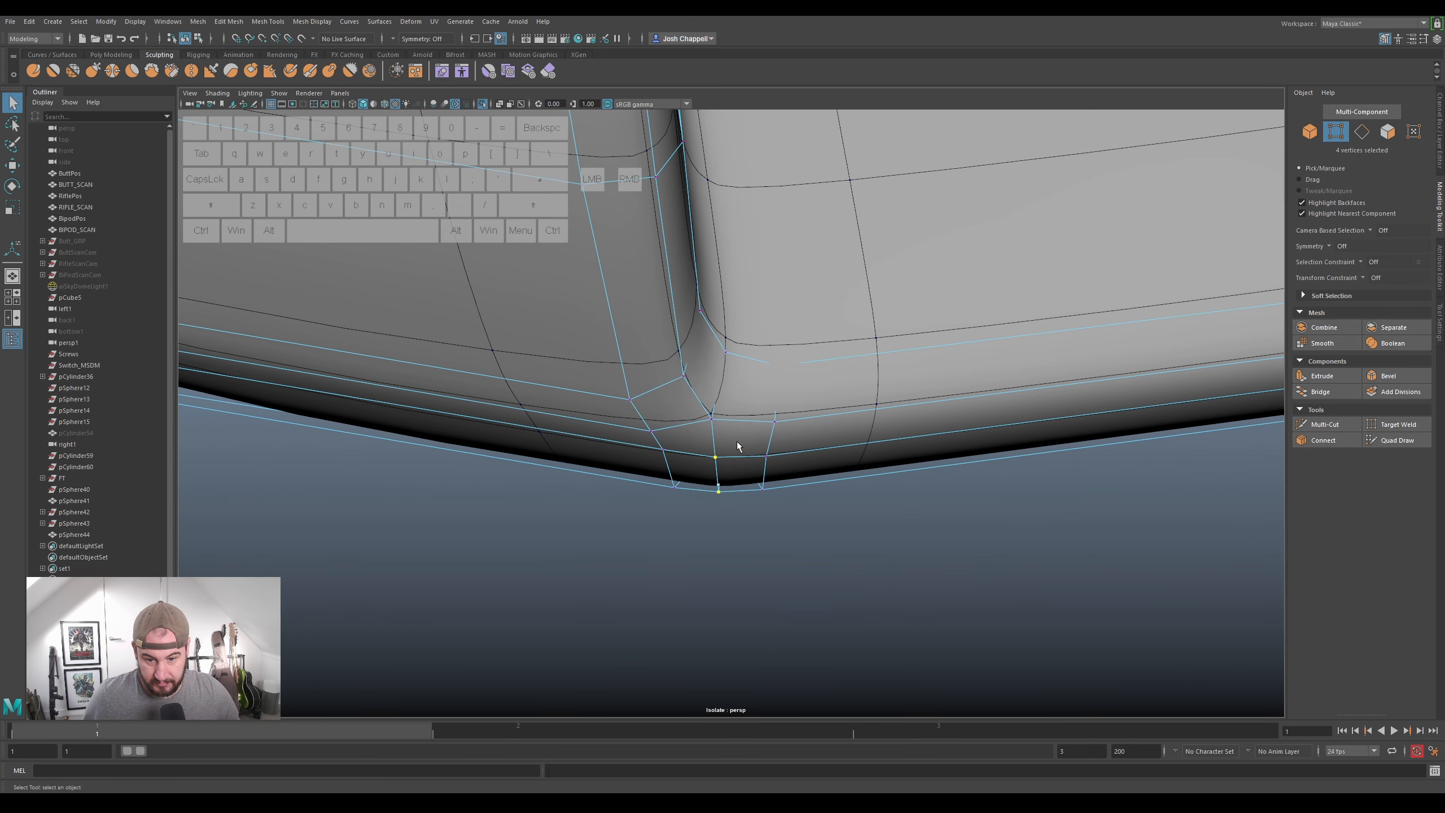
pyautogui.press('w')
pyautogui.moveTo(711, 524)
pyautogui.mouseDown()
pyautogui.moveTo(832, 507)
pyautogui.moveTo(700, 527)
pyautogui.mouseUp()
pyautogui.keyDown('alt'); pyautogui.scroll(5, 711, 495); pyautogui.keyUp('alt')
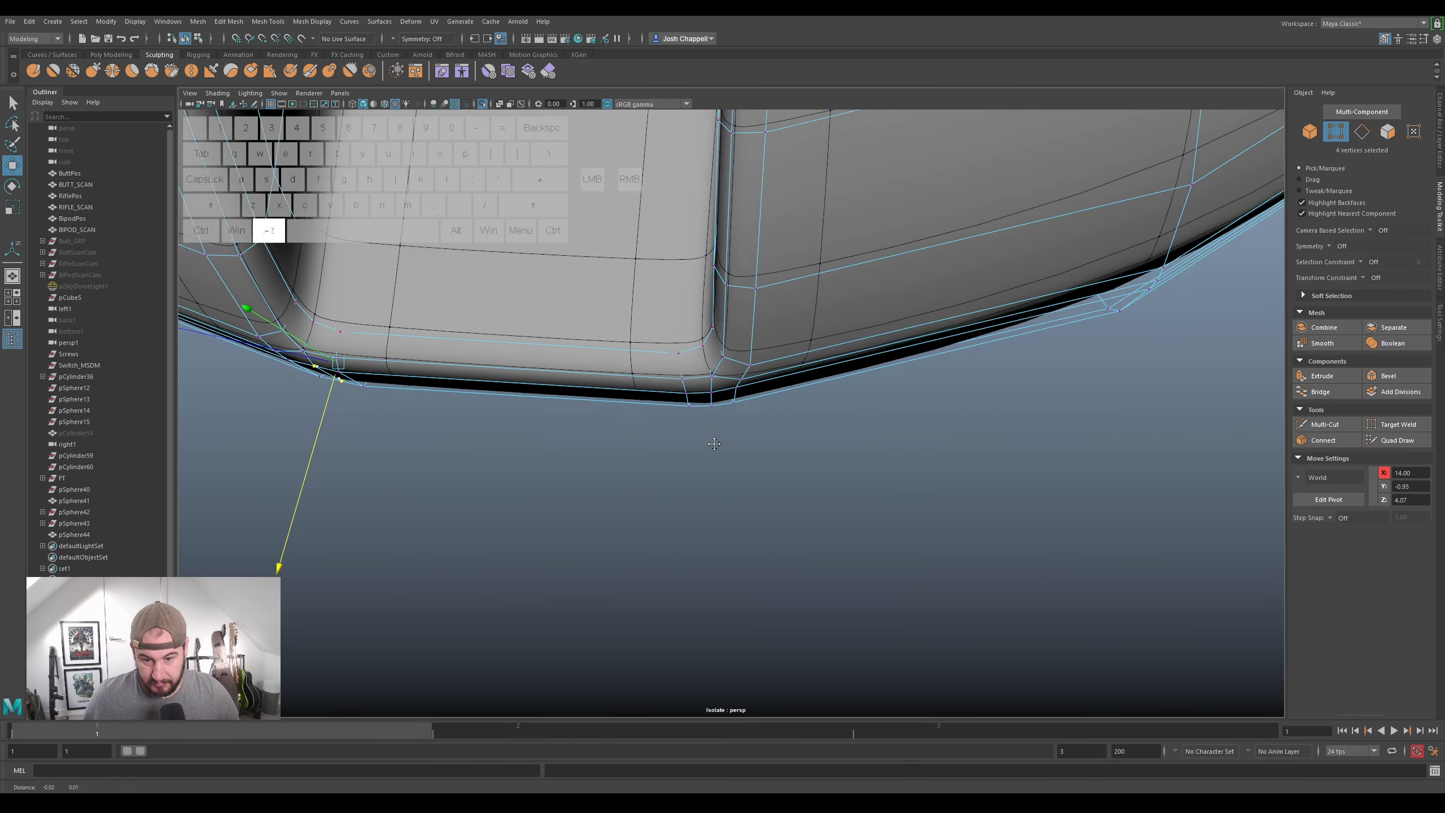
pyautogui.moveTo(726, 474); pyautogui.dragTo(706, 398)
# - Examine the opposite end of the slot, comparing its smoothed and unsmoothed shape
pyautogui.scroll(-6, 682, 470)
pyautogui.keyDown('alt'); pyautogui.scroll(-3, 706, 399); pyautogui.keyUp('alt')
pyautogui.keyDown('alt'); pyautogui.moveTo(551, 432); pyautogui.dragTo(795, 322, button='middle'); pyautogui.keyUp('alt')
pyautogui.keyDown('alt'); pyautogui.moveTo(796, 322); pyautogui.dragTo(933, 419); pyautogui.keyUp('alt')
pyautogui.keyDown('alt'); pyautogui.scroll(-4, 853, 418); pyautogui.keyUp('alt')
pyautogui.keyDown('alt'); pyautogui.moveTo(568, 433); pyautogui.dragTo(739, 421, button='middle'); pyautogui.keyUp('alt')
pyautogui.keyDown('alt'); pyautogui.moveTo(557, 456); pyautogui.dragTo(661, 420); pyautogui.keyUp('alt')
pyautogui.keyDown('alt'); pyautogui.scroll(8, 661, 420); pyautogui.keyUp('alt')
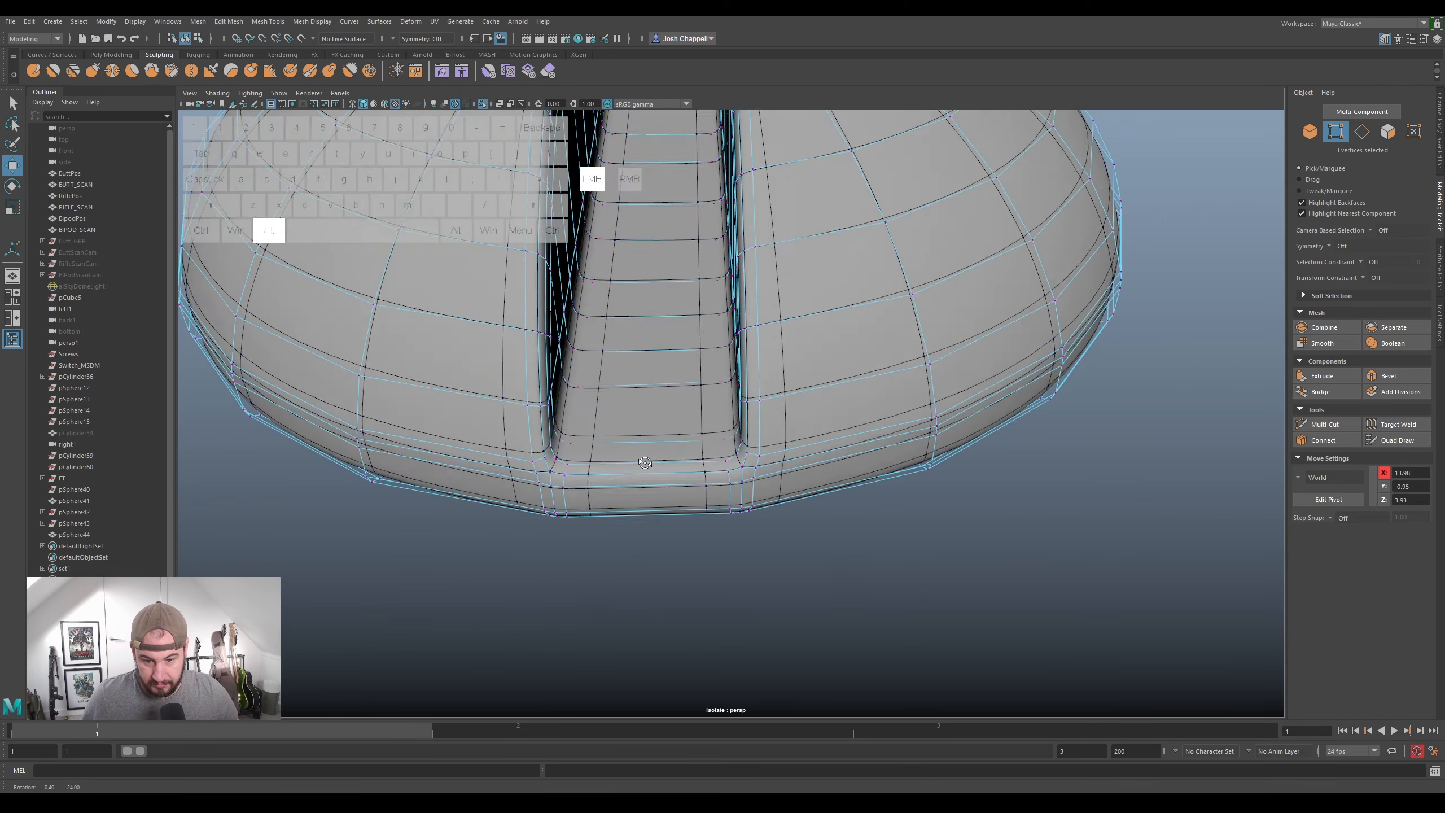
pyautogui.press('3')
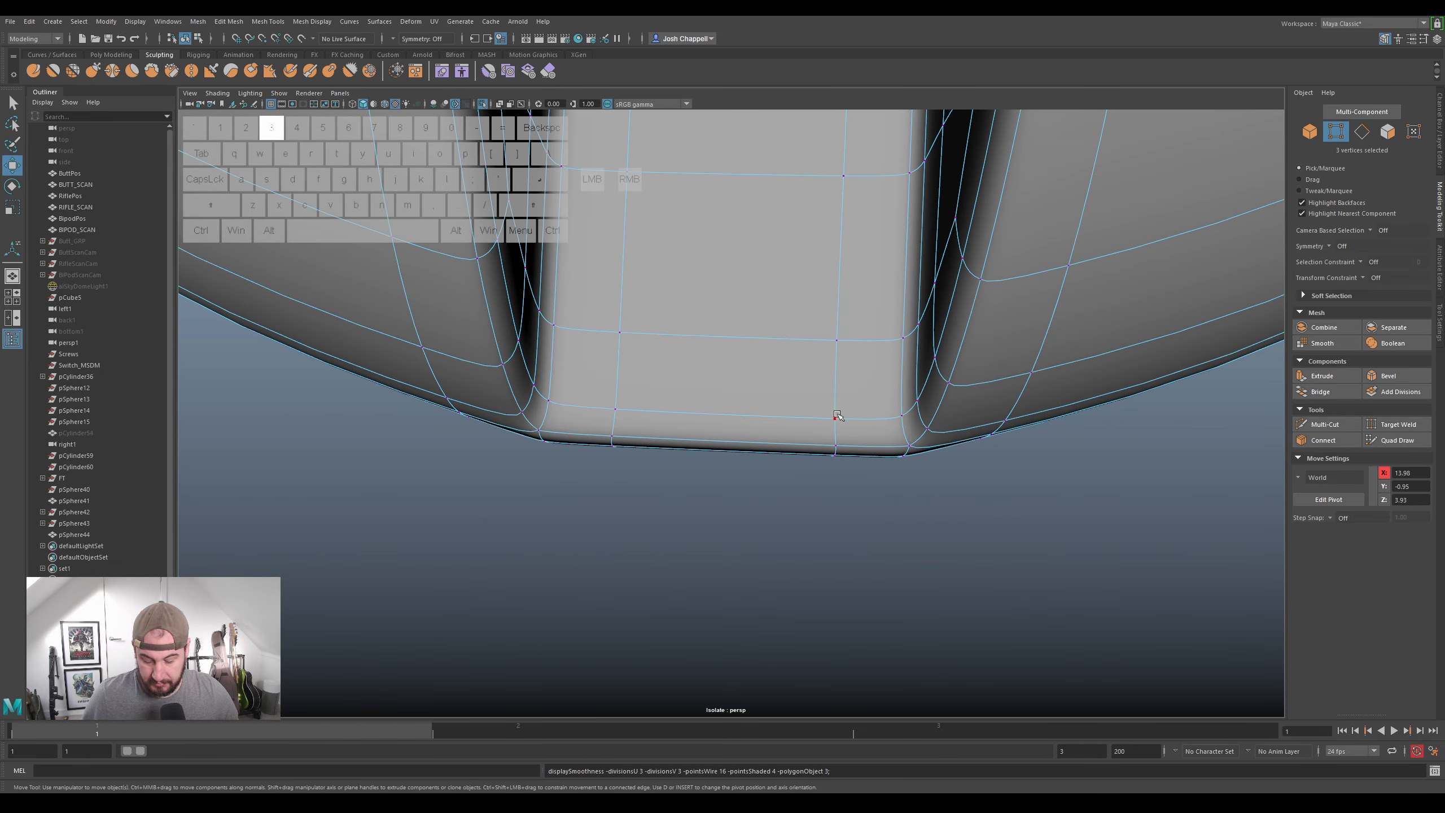
pyautogui.press('1')
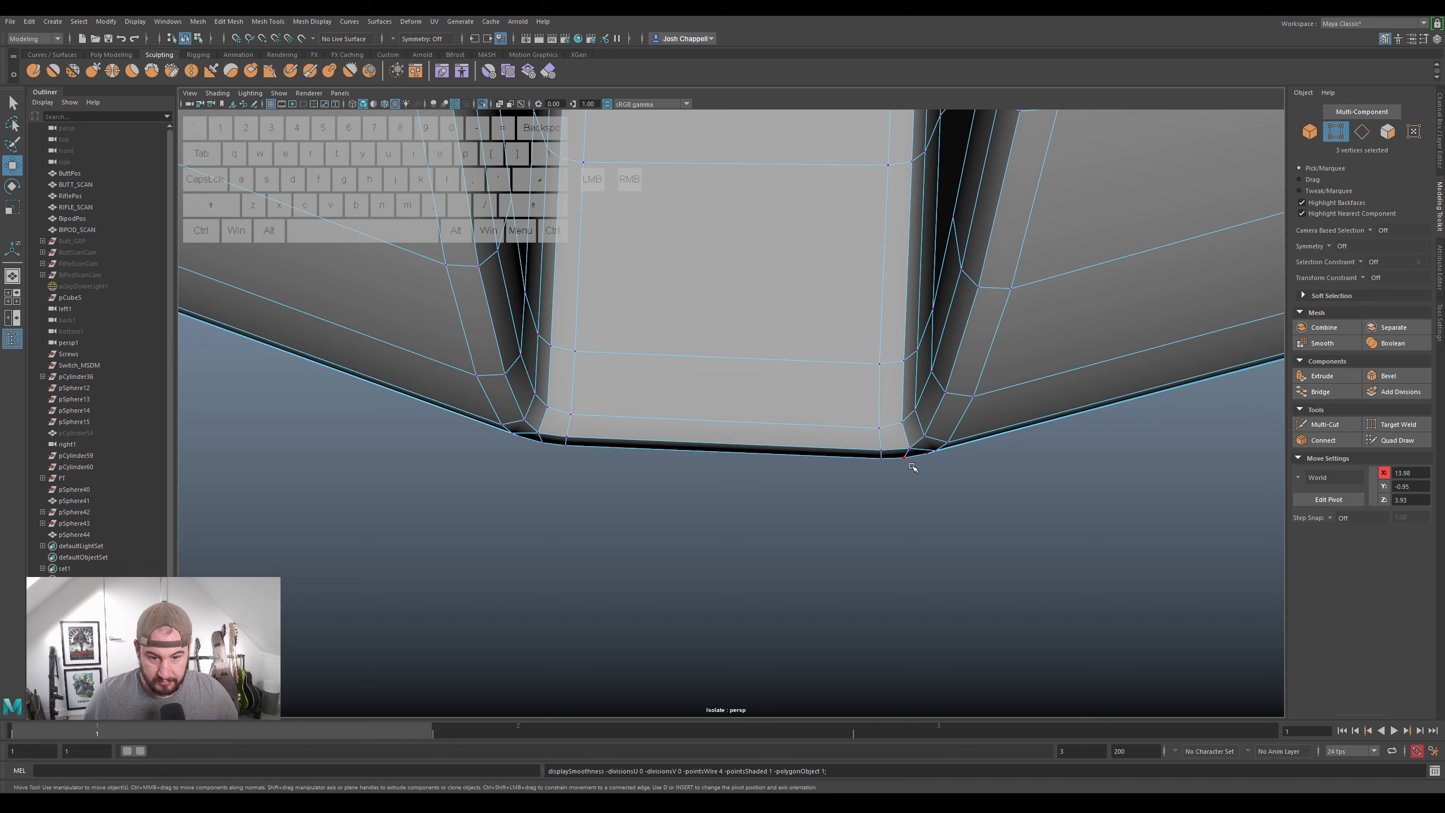
pyautogui.press('2')
# - Nudge the bottom corner vertices on both sides of this slot end slightly inward while previewing the smoothed result
pyautogui.moveTo(867, 427); pyautogui.dragTo(901, 477, button='right')
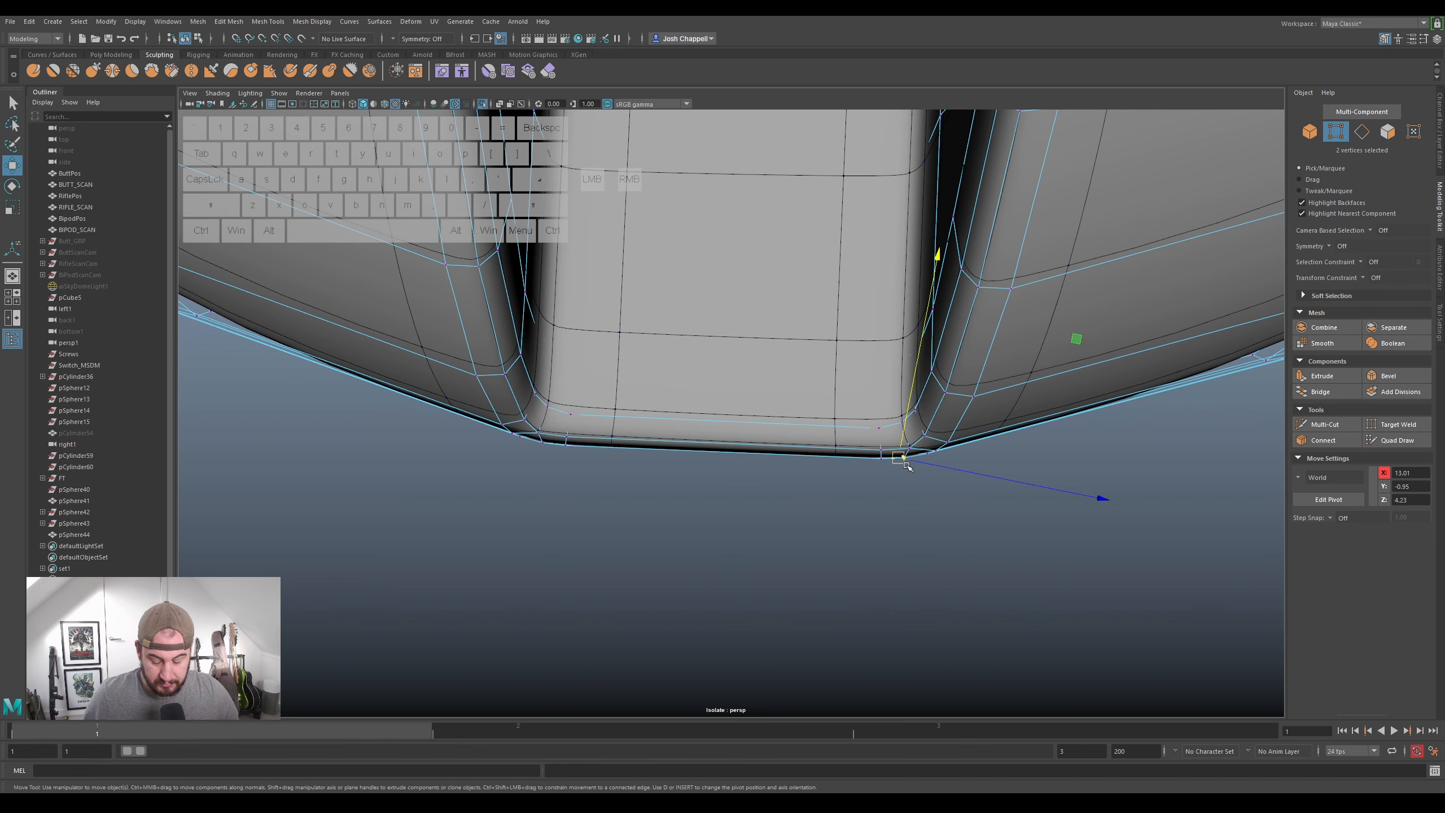
pyautogui.press('3')
pyautogui.moveTo(913, 379); pyautogui.dragTo(914, 376)
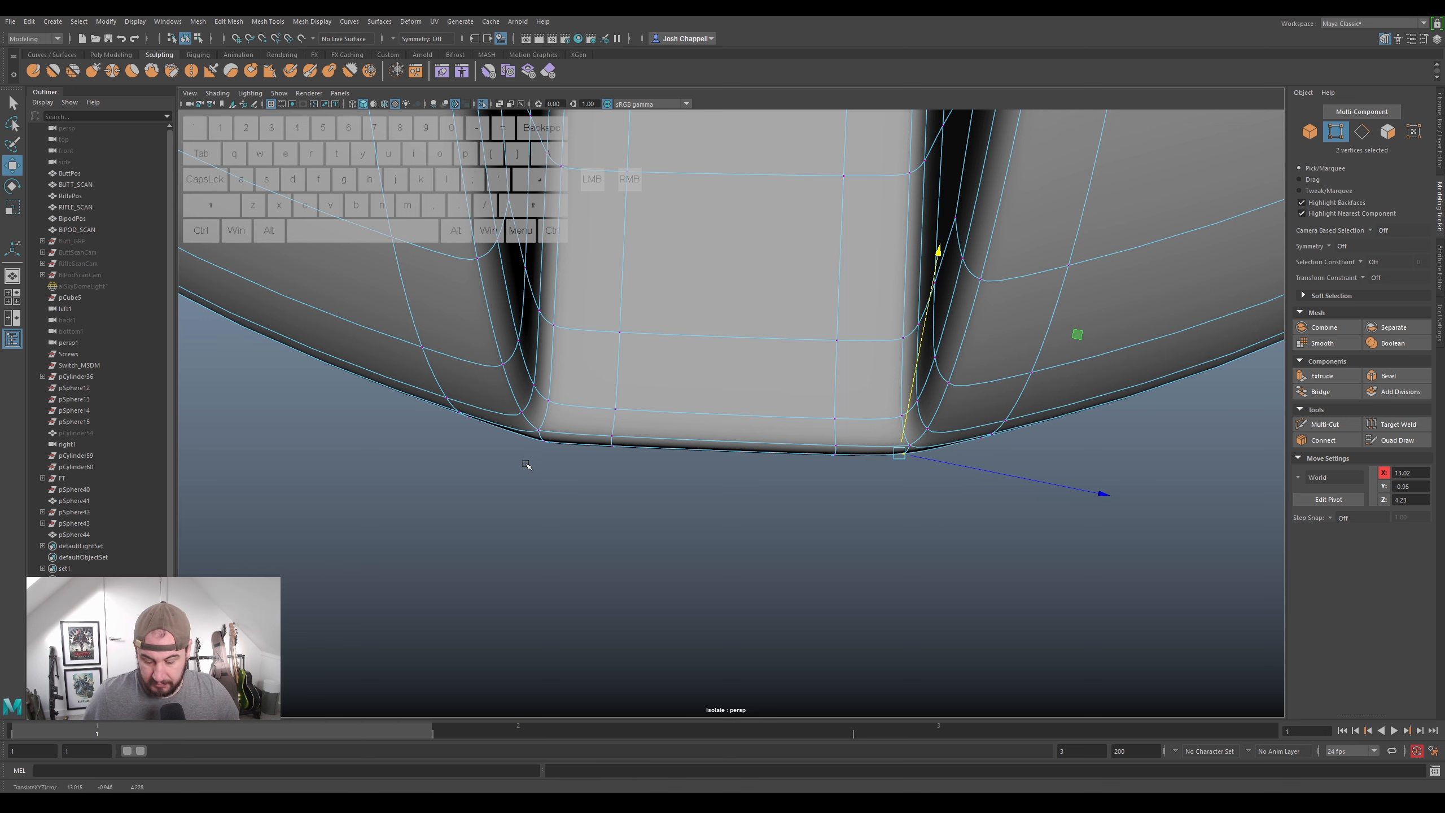
pyautogui.moveTo(536, 457); pyautogui.dragTo(547, 424)
pyautogui.scroll(-8, 680, 526)
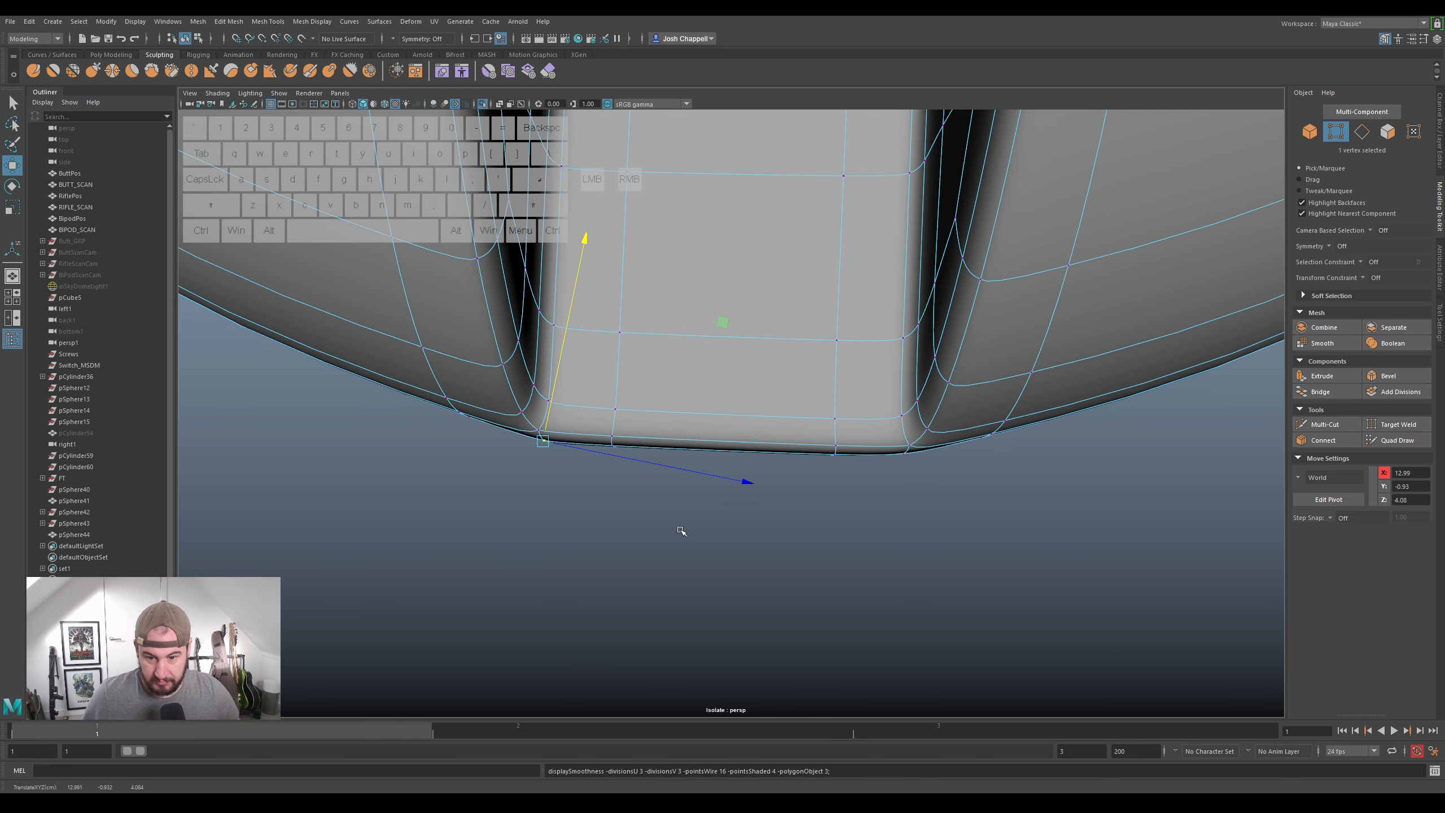
# - Return to object mode, leave isolation, and rotate the screw head about 27.3 degrees around Y to match the scanned slot
pyautogui.keyDown('alt'); pyautogui.moveTo(680, 532); pyautogui.dragTo(733, 413); pyautogui.keyUp('alt')
pyautogui.moveTo(900, 360); pyautogui.dragTo(966, 341, button='right')
pyautogui.click(1190, 294)
pyautogui.scroll(-6, 1001, 310)
pyautogui.keyDown('alt'); pyautogui.moveTo(998, 310); pyautogui.dragTo(750, 475); pyautogui.keyUp('alt')
pyautogui.hotkey('ctrl', '1')
pyautogui.click(671, 419)
pyautogui.press('e')
pyautogui.moveTo(704, 696); pyautogui.dragTo(1059, 624)
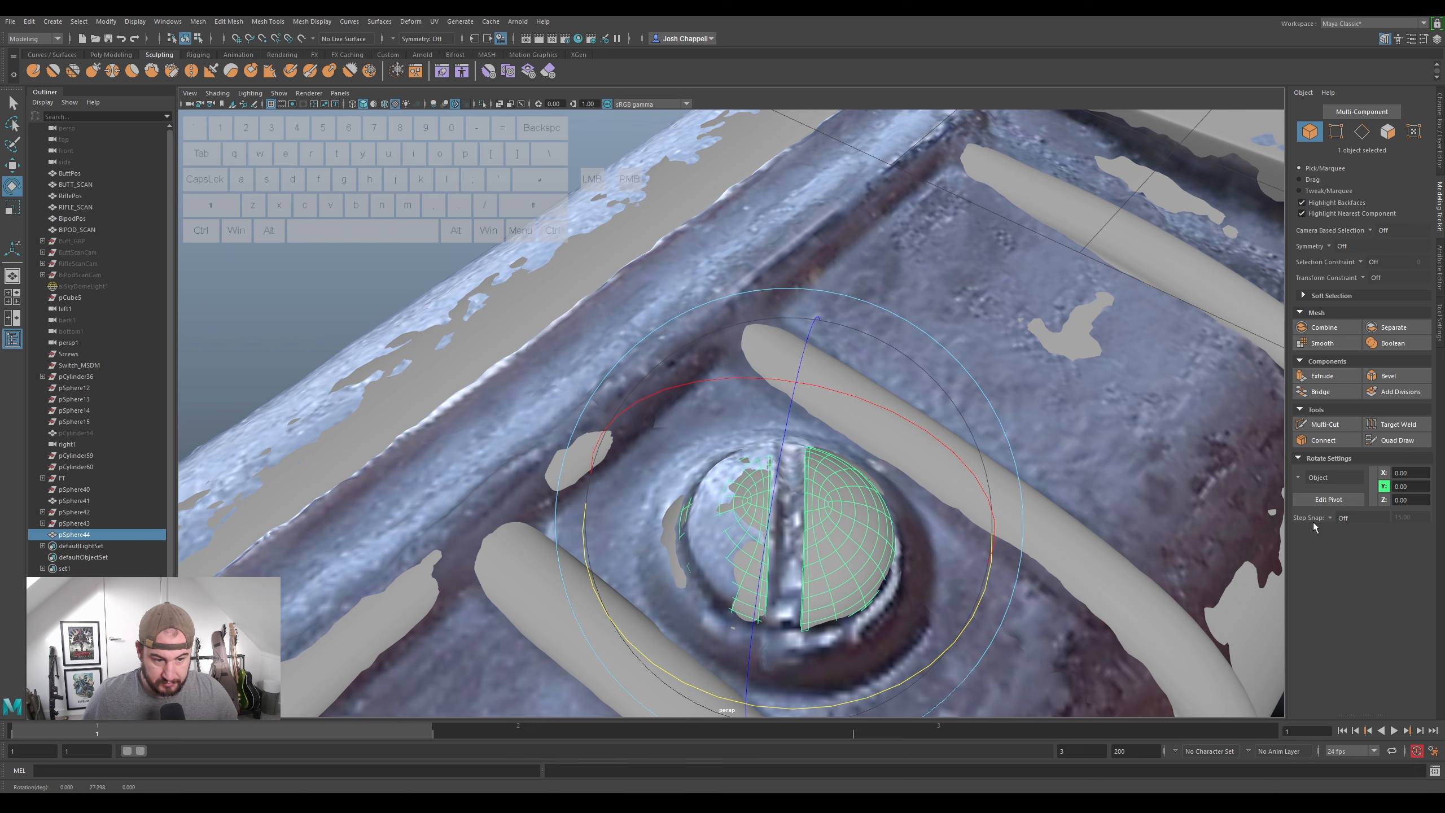
# - Hide the ScanRifle layer and tilt the screw head to about -5.06 degrees in X and -1.38 degrees in Z
pyautogui.click(1440, 123)
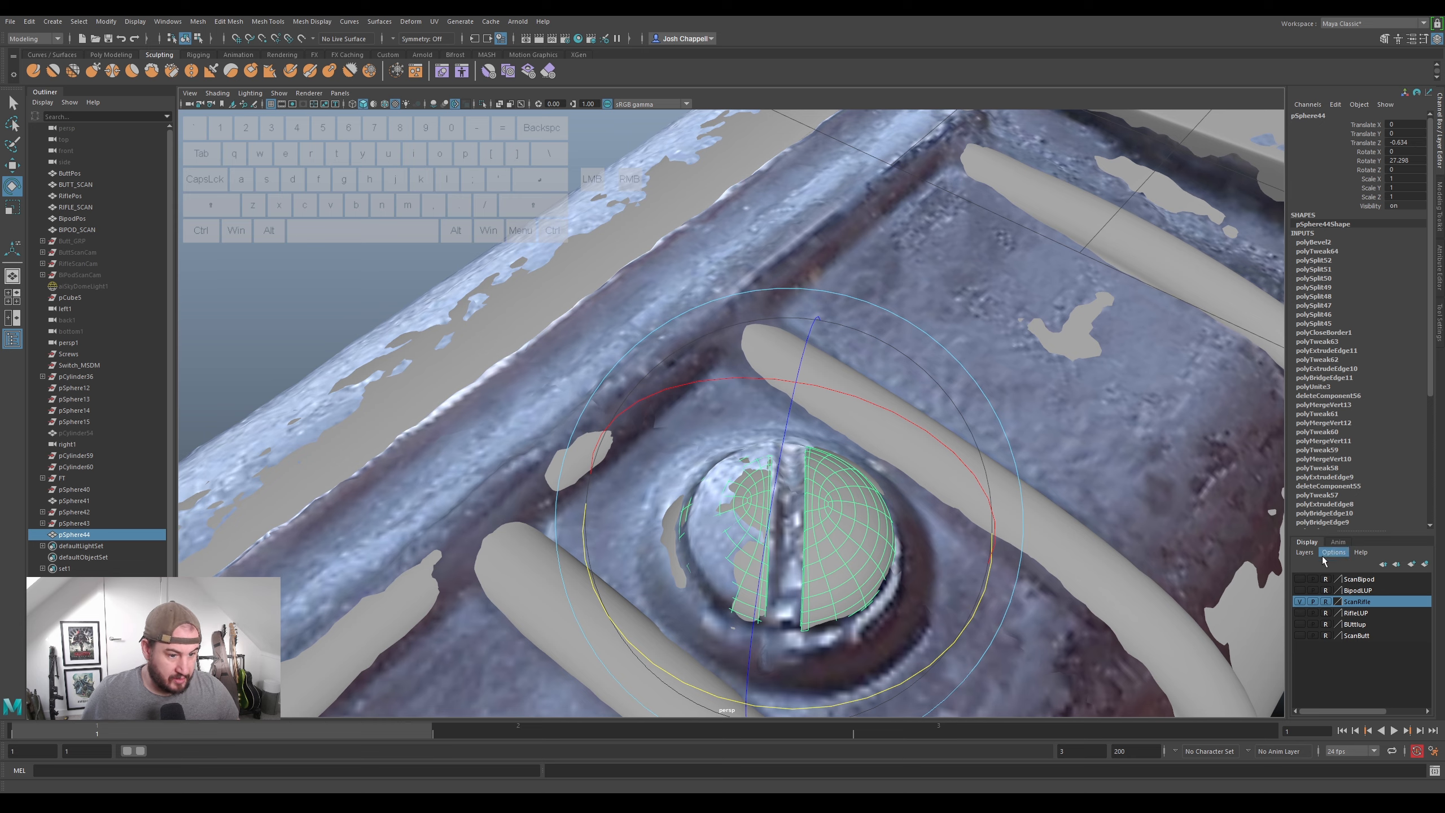
pyautogui.click(1300, 602)
pyautogui.keyDown('alt'); pyautogui.moveTo(887, 432); pyautogui.dragTo(799, 362); pyautogui.keyUp('alt')
pyautogui.moveTo(914, 338); pyautogui.dragTo(768, 440)
pyautogui.moveTo(646, 441); pyautogui.dragTo(715, 565)
# - Scale the screw head uniformly to about 0.918 and move it into its recess at about -0.023 in Y and -0.661 in Z
pyautogui.press('r')
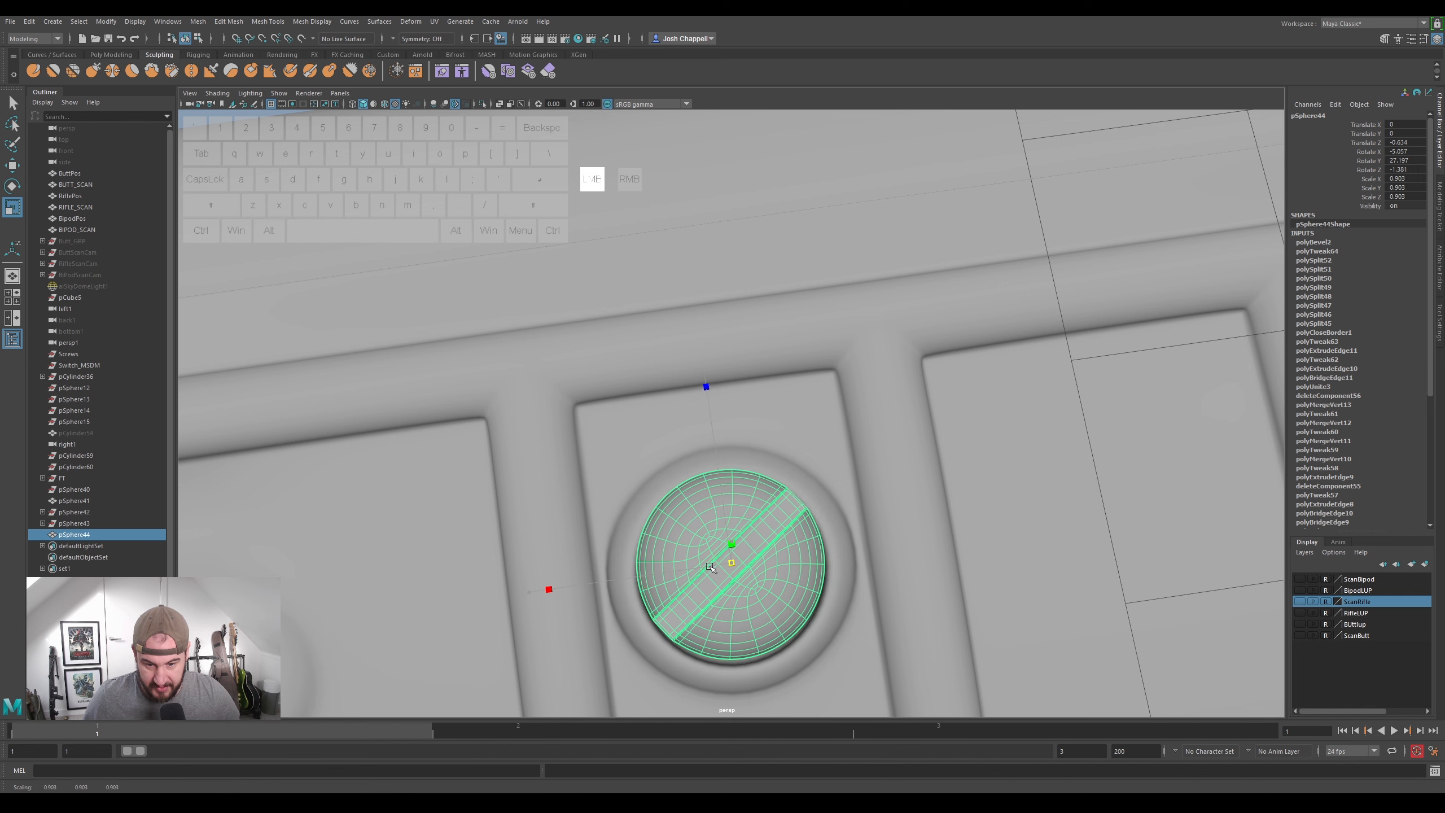
pyautogui.keyDown('alt'); pyautogui.moveTo(773, 603); pyautogui.dragTo(783, 517); pyautogui.keyUp('alt')
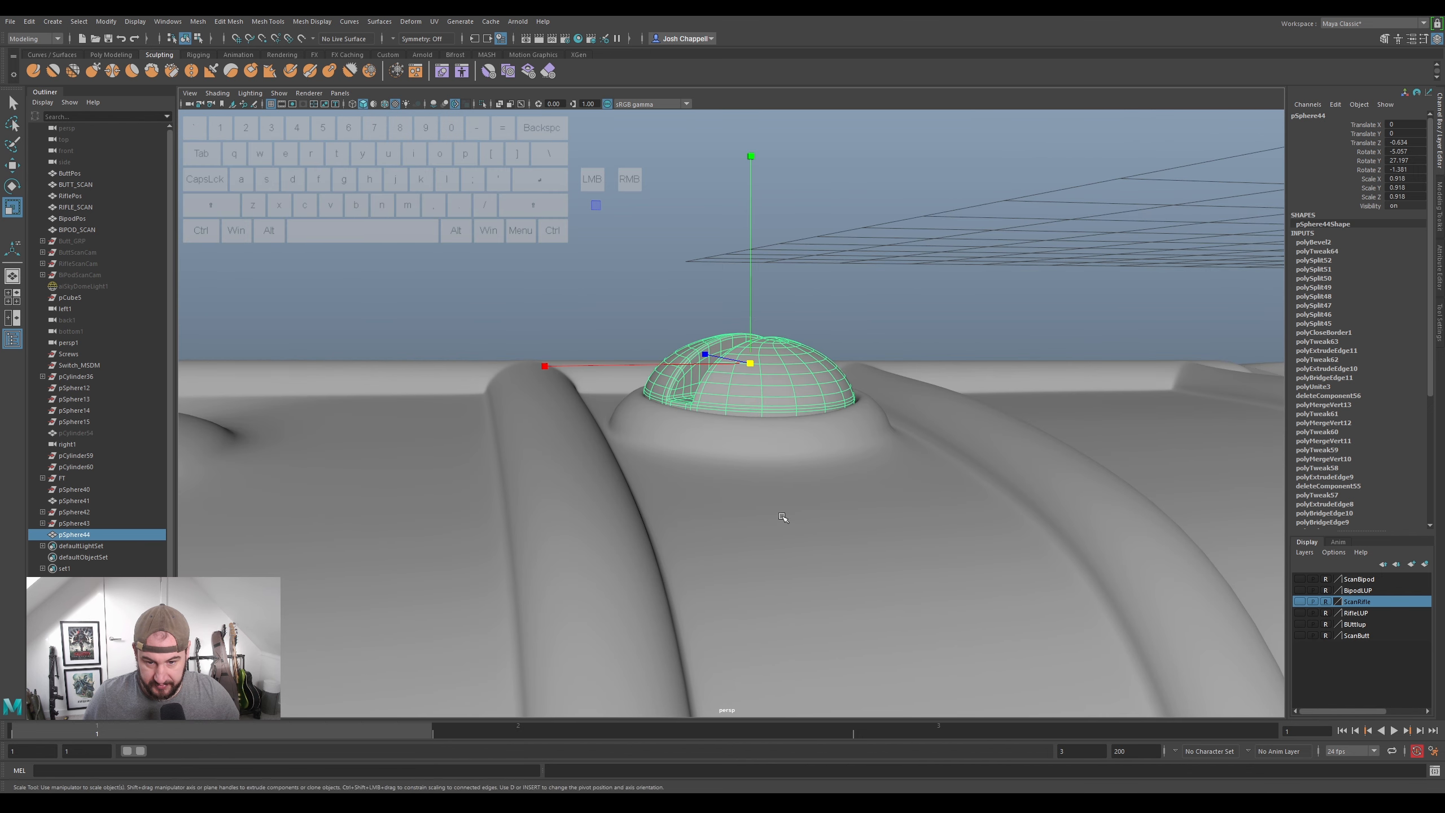
pyautogui.moveTo(708, 352); pyautogui.dragTo(745, 492)
pyautogui.keyDown('alt'); pyautogui.moveTo(751, 500); pyautogui.dragTo(753, 410, button='middle'); pyautogui.keyUp('alt')
pyautogui.press('f')
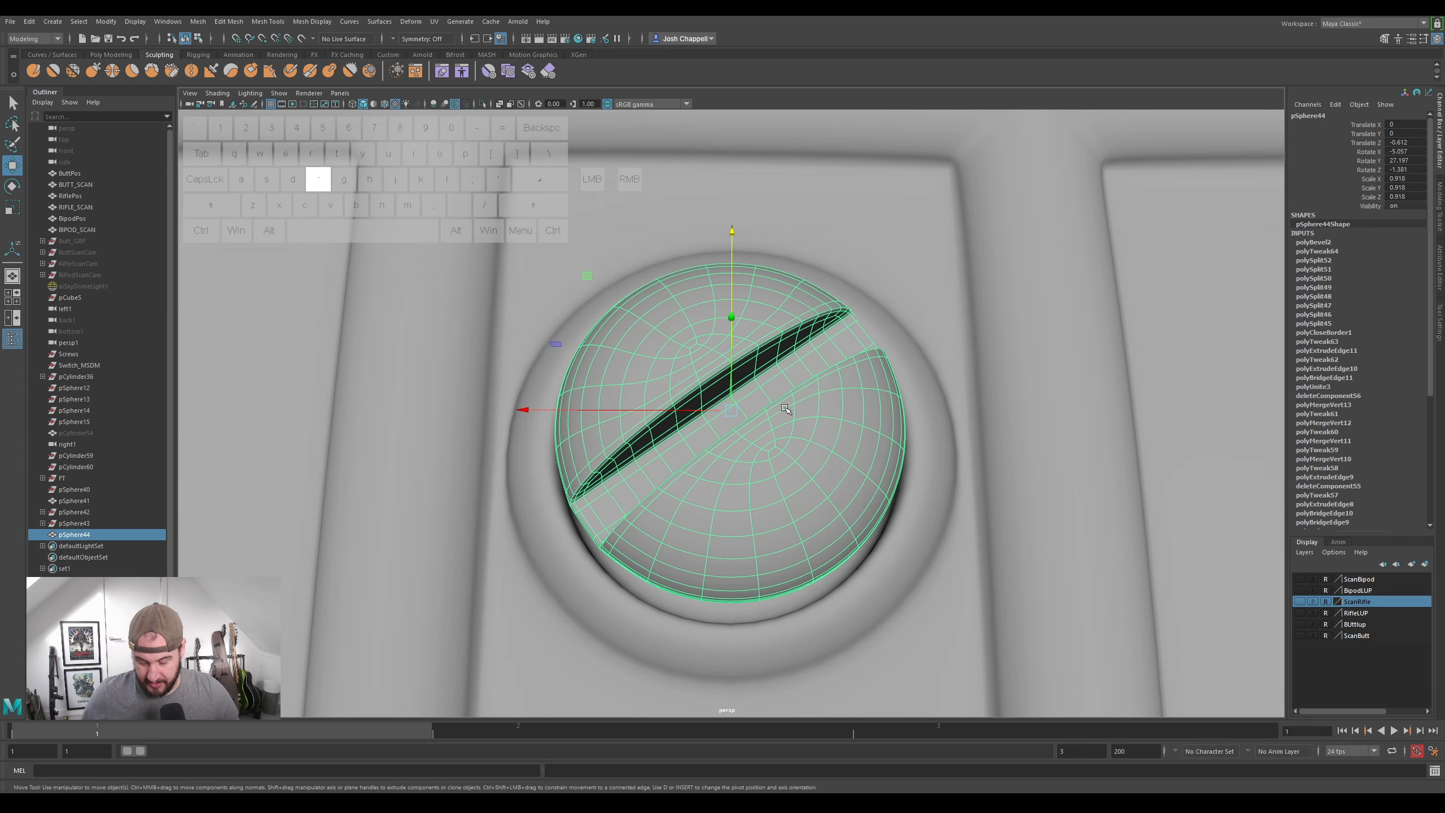
pyautogui.scroll(-1, 783, 457)
pyautogui.moveTo(784, 457)
pyautogui.keyDown('alt'); pyautogui.mouseDown()
pyautogui.moveTo(791, 421)
pyautogui.moveTo(805, 461)
pyautogui.mouseUp(); pyautogui.keyUp('alt')
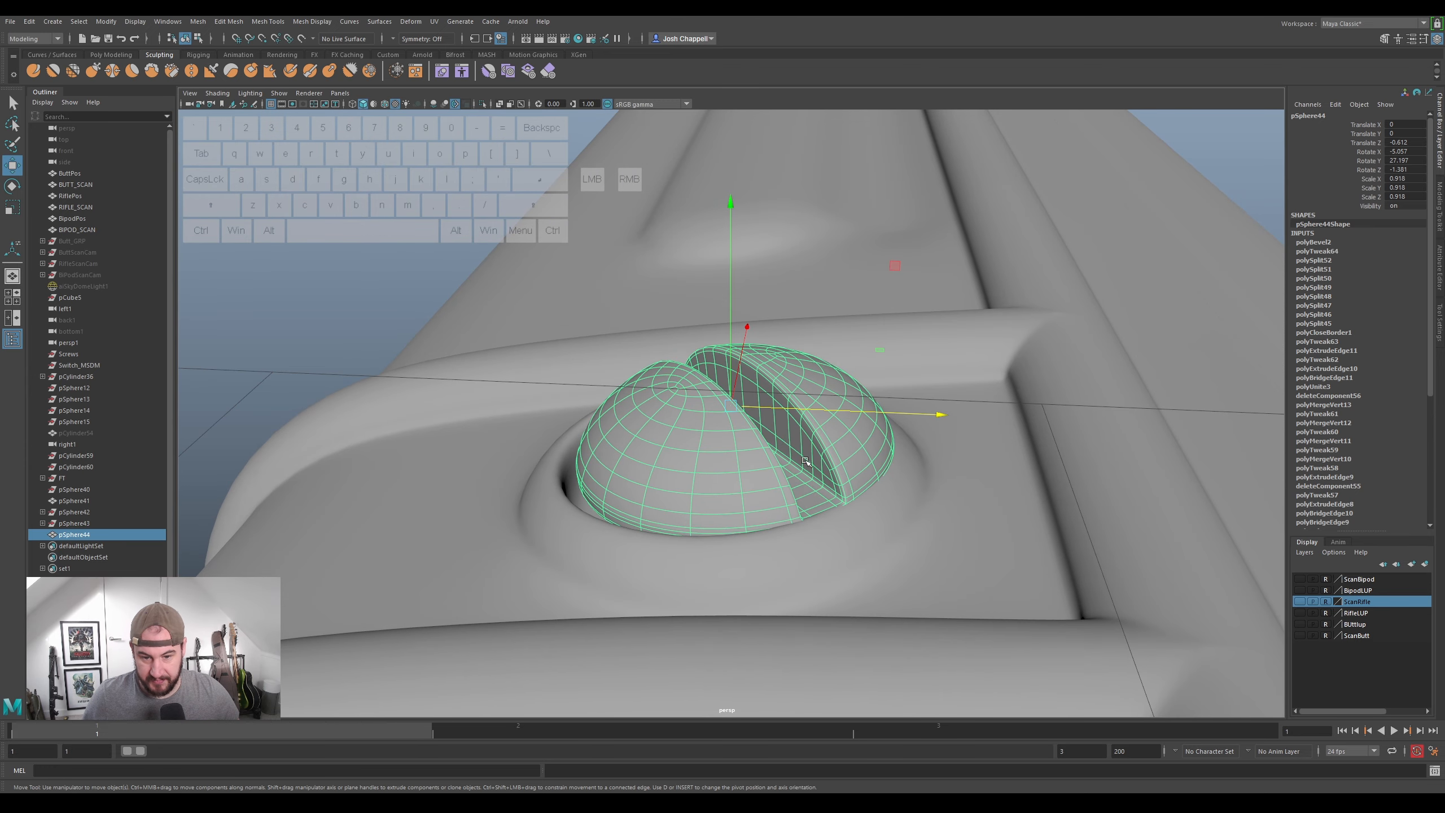
pyautogui.moveTo(799, 408); pyautogui.dragTo(793, 409)
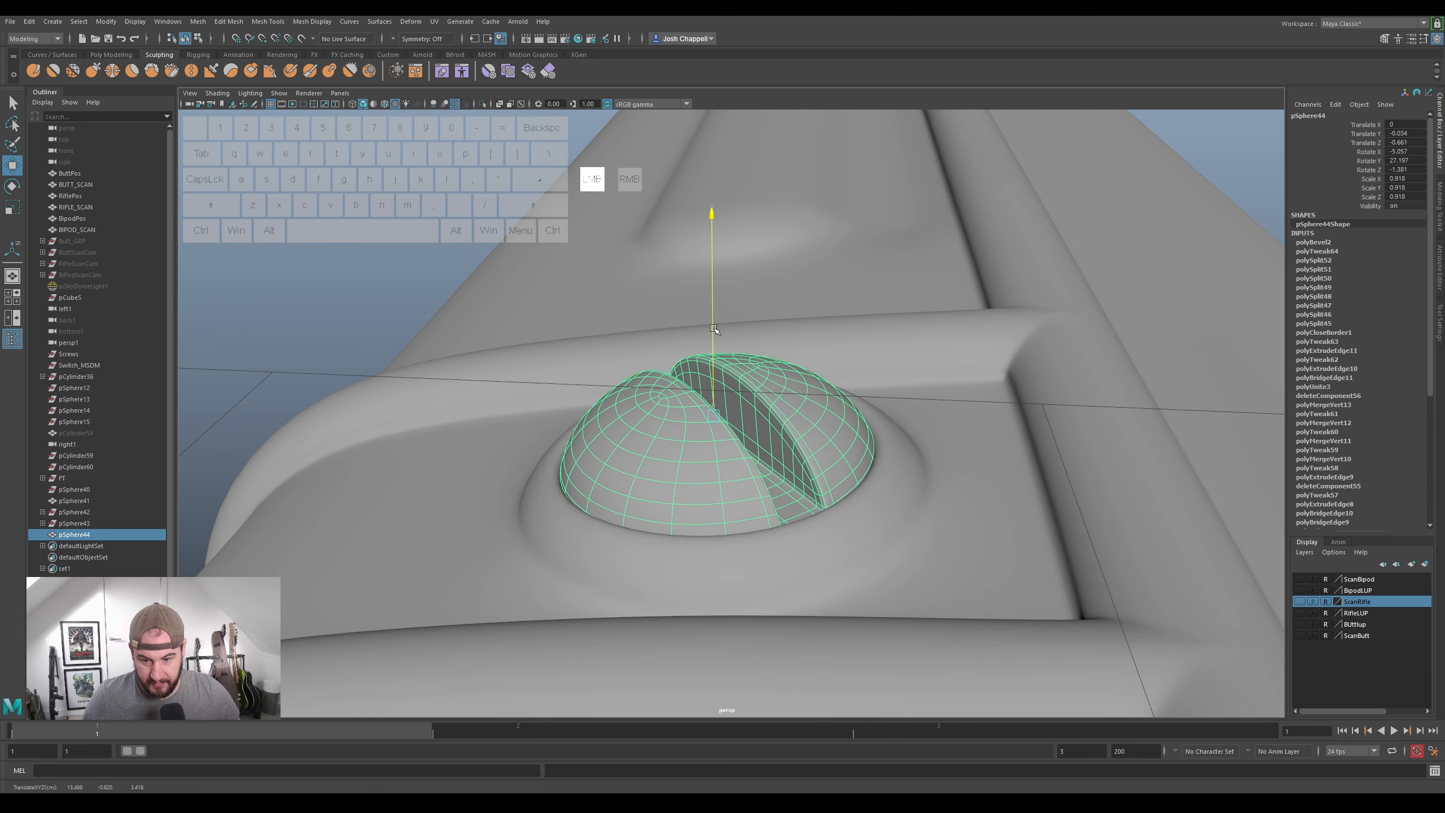
pyautogui.keyDown('alt'); pyautogui.moveTo(714, 331); pyautogui.dragTo(788, 393); pyautogui.keyUp('alt')
pyautogui.moveTo(727, 356); pyautogui.dragTo(727, 357)
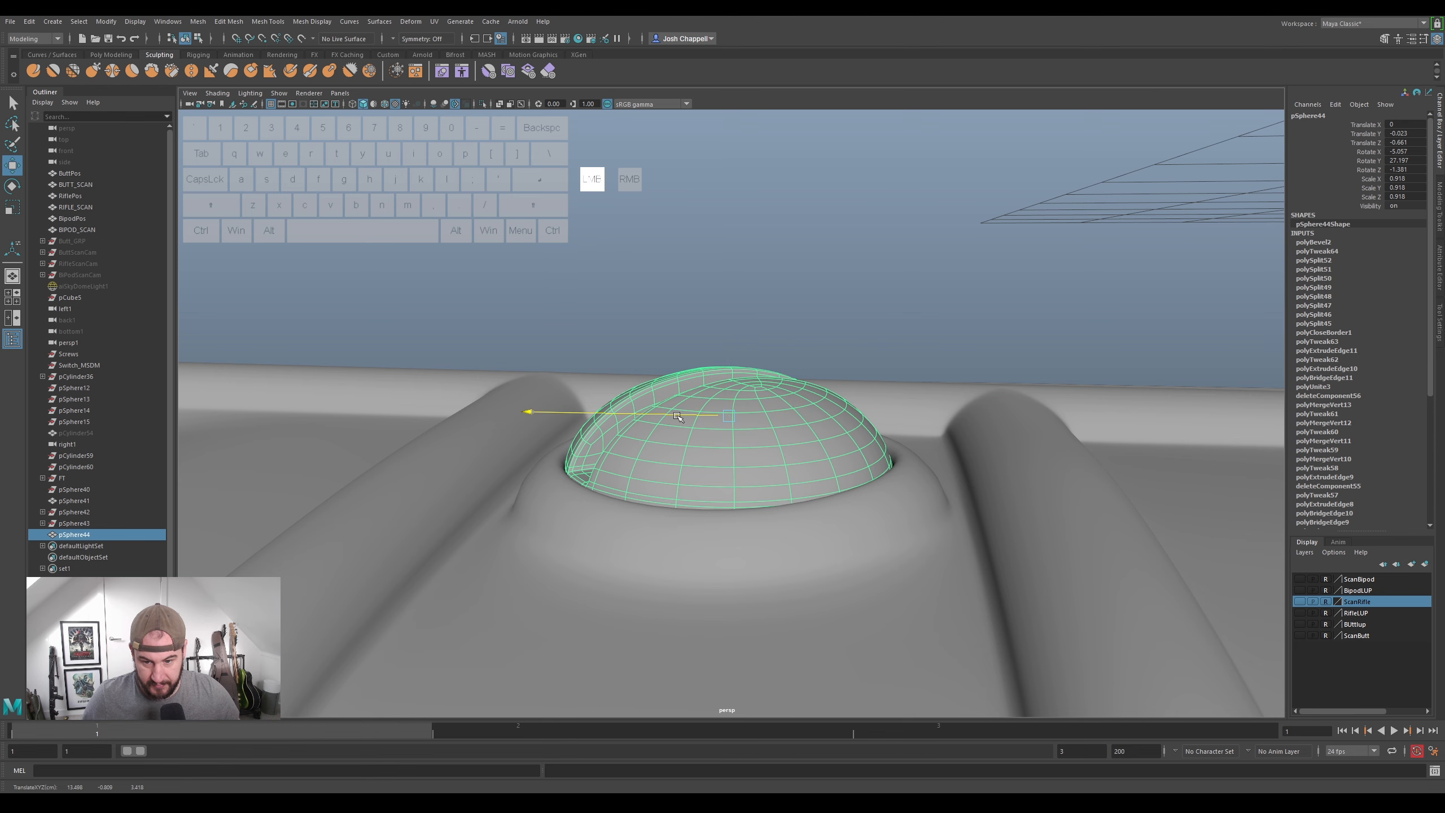
# - Refine the screw head's fit by shifting it to about -0.003 in X, scaling it to 0.912 and lowering it to about -0.07 in Y
pyautogui.keyDown('alt'); pyautogui.moveTo(664, 451); pyautogui.dragTo(709, 514); pyautogui.keyUp('alt')
pyautogui.moveTo(737, 430); pyautogui.dragTo(734, 430)
pyautogui.scroll(-3, 756, 450)
pyautogui.keyDown('alt'); pyautogui.moveTo(808, 487); pyautogui.dragTo(790, 405); pyautogui.keyUp('alt')
pyautogui.scroll(-5, 700, 255)
pyautogui.click(700, 255)
pyautogui.scroll(-4, 699, 254)
pyautogui.keyDown('alt'); pyautogui.moveTo(621, 292); pyautogui.dragTo(720, 428); pyautogui.keyUp('alt')
pyautogui.scroll(4, 725, 401)
pyautogui.scroll(4, 760, 444)
pyautogui.click(722, 429)
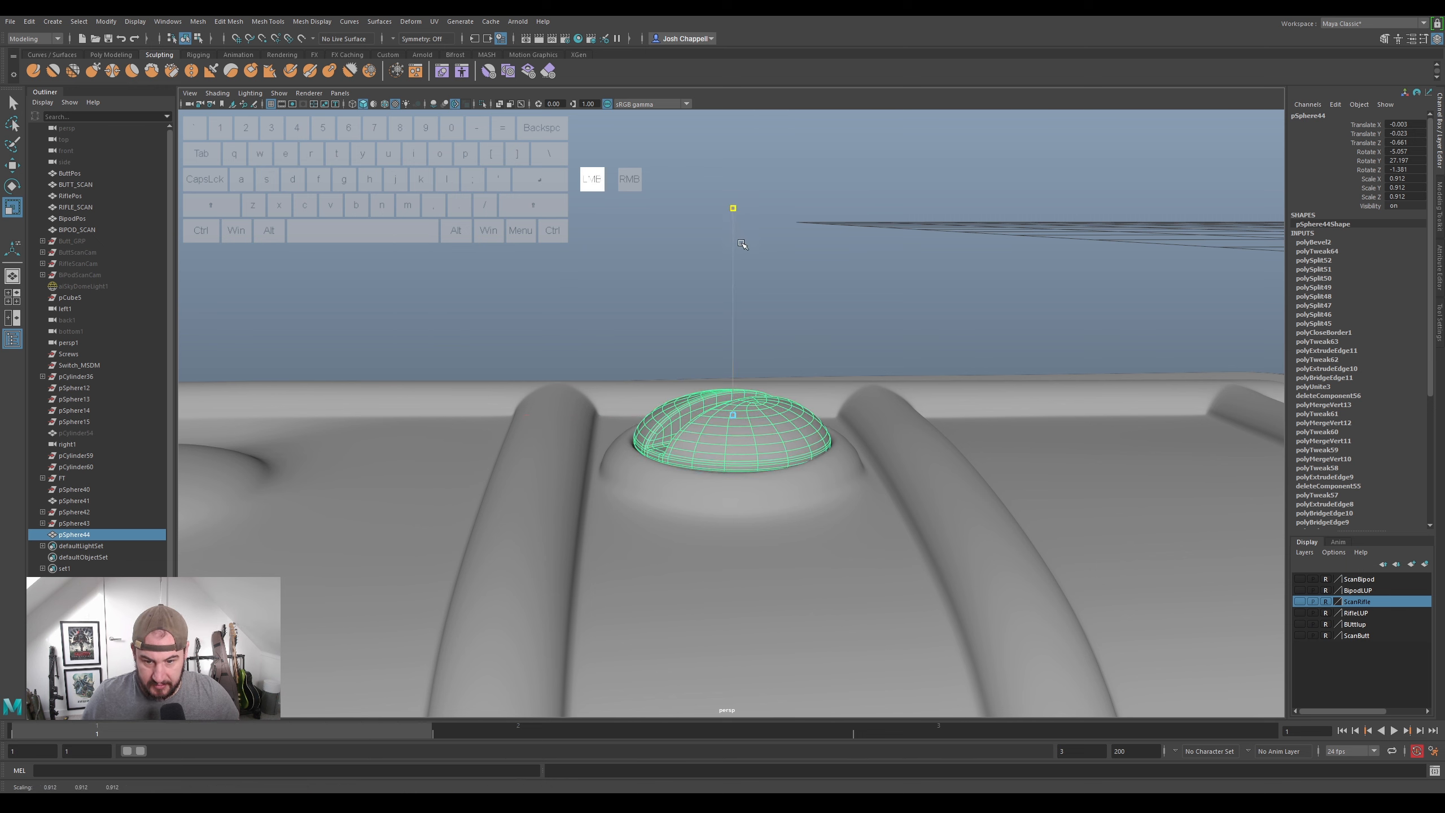
pyautogui.moveTo(742, 256); pyautogui.dragTo(732, 266)
pyautogui.press('w')
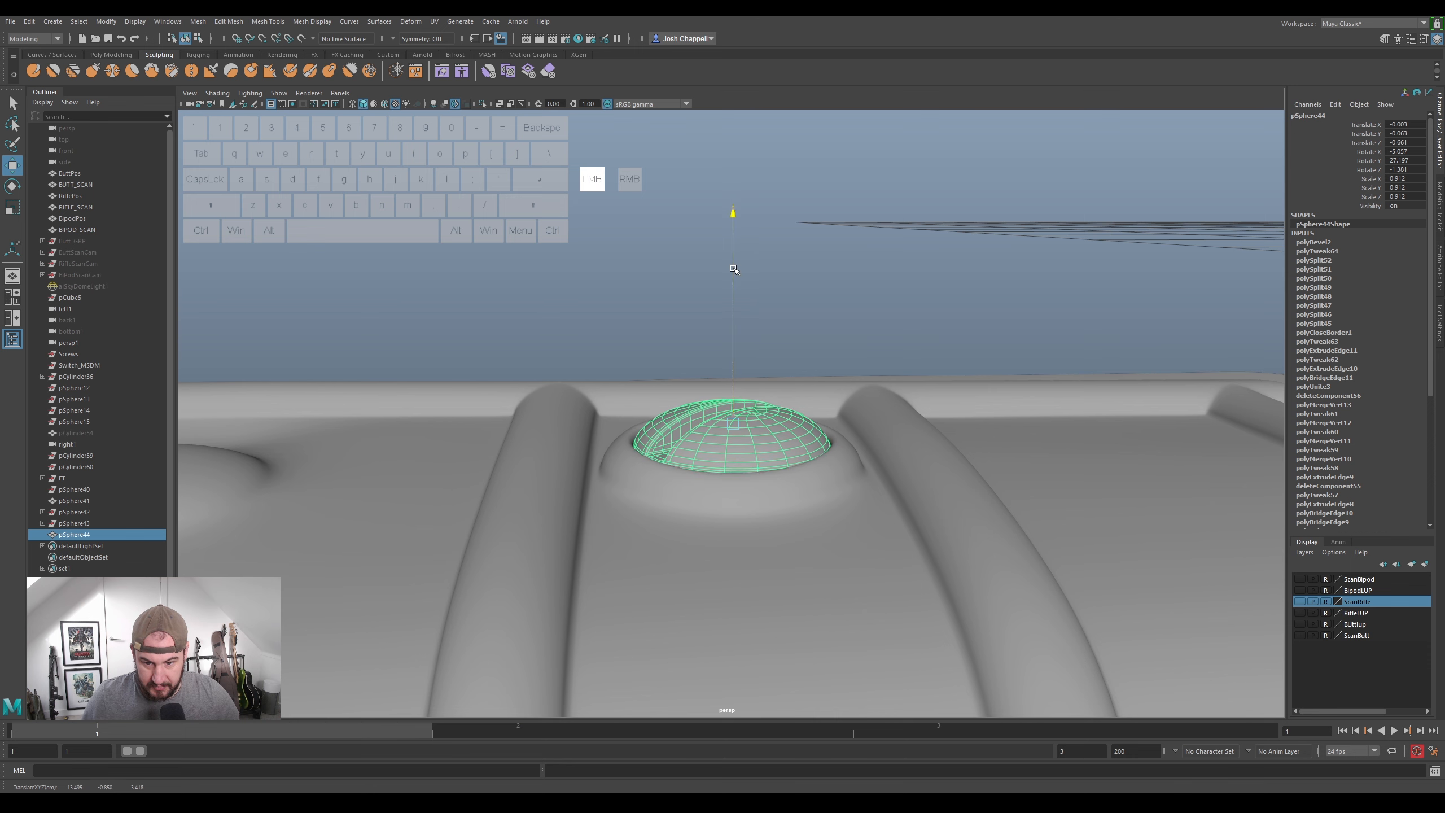
# - Examine the seated screw head from several angles and compare it with the empty front recess along the rifle
pyautogui.keyDown('alt'); pyautogui.moveTo(795, 307); pyautogui.dragTo(803, 278); pyautogui.keyUp('alt')
pyautogui.click(776, 335)
pyautogui.keyDown('alt'); pyautogui.moveTo(775, 336); pyautogui.dragTo(566, 409); pyautogui.keyUp('alt')
pyautogui.keyDown('alt'); pyautogui.scroll(8, 566, 410); pyautogui.keyUp('alt')
pyautogui.keyDown('alt'); pyautogui.moveTo(569, 461); pyautogui.dragTo(649, 396); pyautogui.keyUp('alt')
pyautogui.keyDown('alt'); pyautogui.scroll(-10, 649, 397); pyautogui.keyUp('alt')
pyautogui.keyDown('alt'); pyautogui.moveTo(670, 403); pyautogui.dragTo(842, 381, button='middle'); pyautogui.keyUp('alt')
pyautogui.keyDown('alt'); pyautogui.moveTo(819, 379); pyautogui.dragTo(884, 436); pyautogui.keyUp('alt')
# - Duplicate the screw head and move the copy along the X axis to the front screw recess, at about 25.95
pyautogui.click(886, 432)
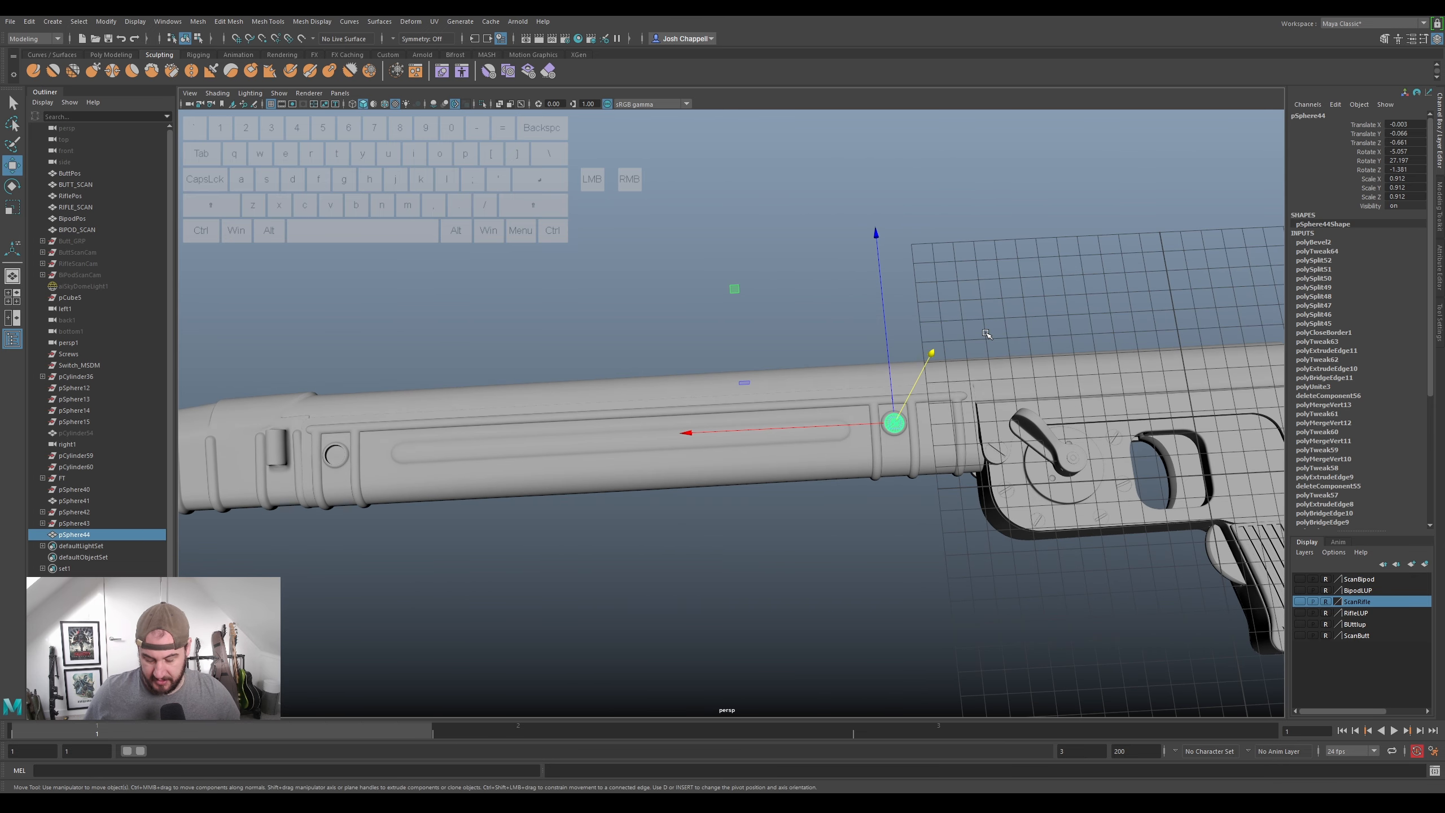
pyautogui.hotkey('ctrl', 'd')
pyautogui.moveTo(771, 431); pyautogui.dragTo(200, 455)
pyautogui.keyDown('alt'); pyautogui.moveTo(512, 410); pyautogui.dragTo(632, 319); pyautogui.keyUp('alt')
pyautogui.keyDown('alt'); pyautogui.moveTo(631, 319); pyautogui.dragTo(796, 296, button='middle'); pyautogui.keyUp('alt')
pyautogui.keyDown('alt'); pyautogui.moveTo(796, 295); pyautogui.dragTo(780, 364); pyautogui.keyUp('alt')
pyautogui.keyDown('alt'); pyautogui.scroll(5, 625, 314); pyautogui.keyUp('alt')
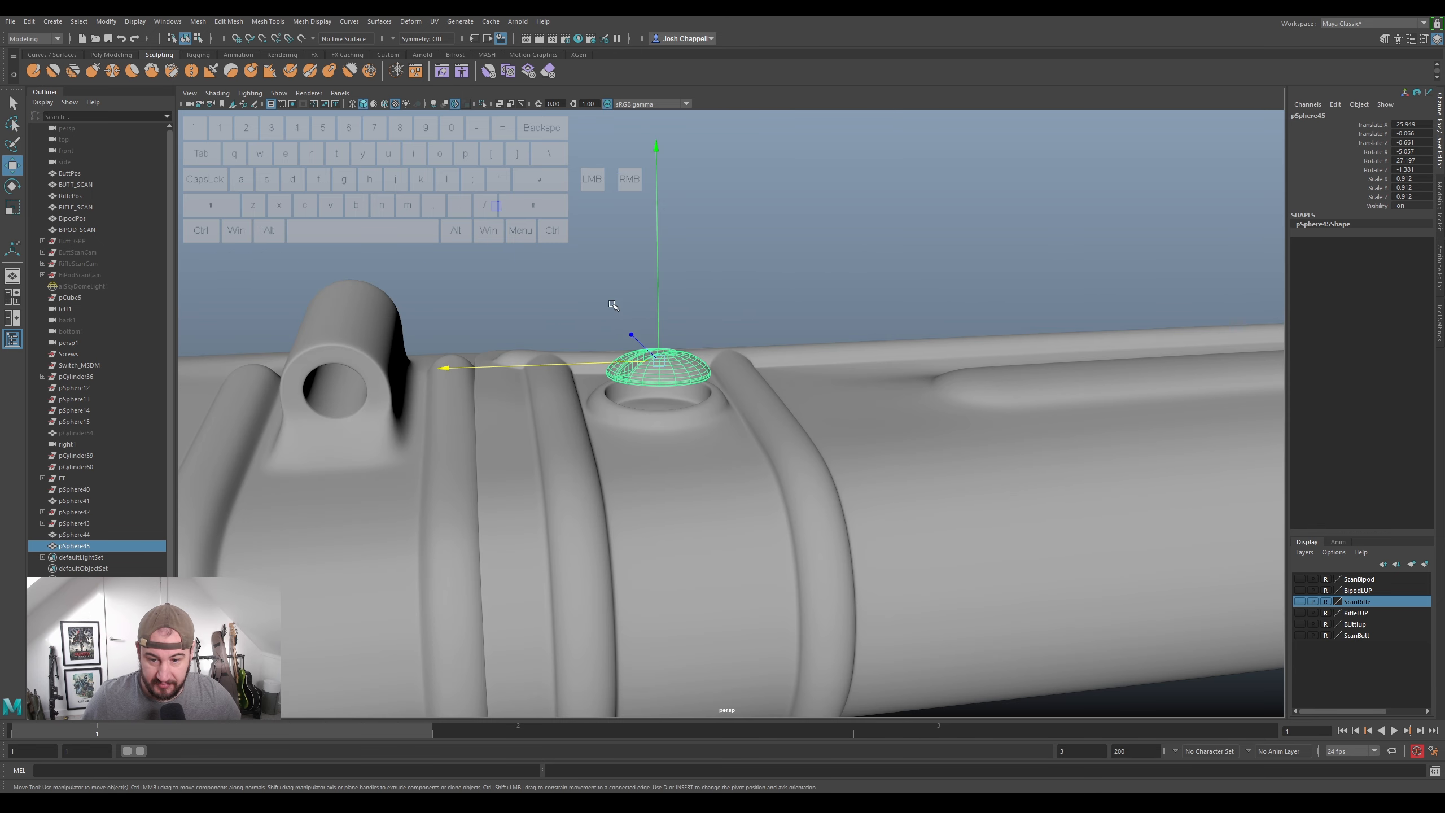
# - Seat the copied screw head in the front recess at about 25.98 in X, -0.28 in Y and -0.77 in Z
pyautogui.moveTo(662, 284); pyautogui.dragTo(638, 370)
pyautogui.keyDown('alt'); pyautogui.moveTo(659, 320); pyautogui.dragTo(631, 269); pyautogui.keyUp('alt')
pyautogui.keyDown('alt'); pyautogui.moveTo(654, 318); pyautogui.dragTo(647, 357); pyautogui.keyUp('alt')
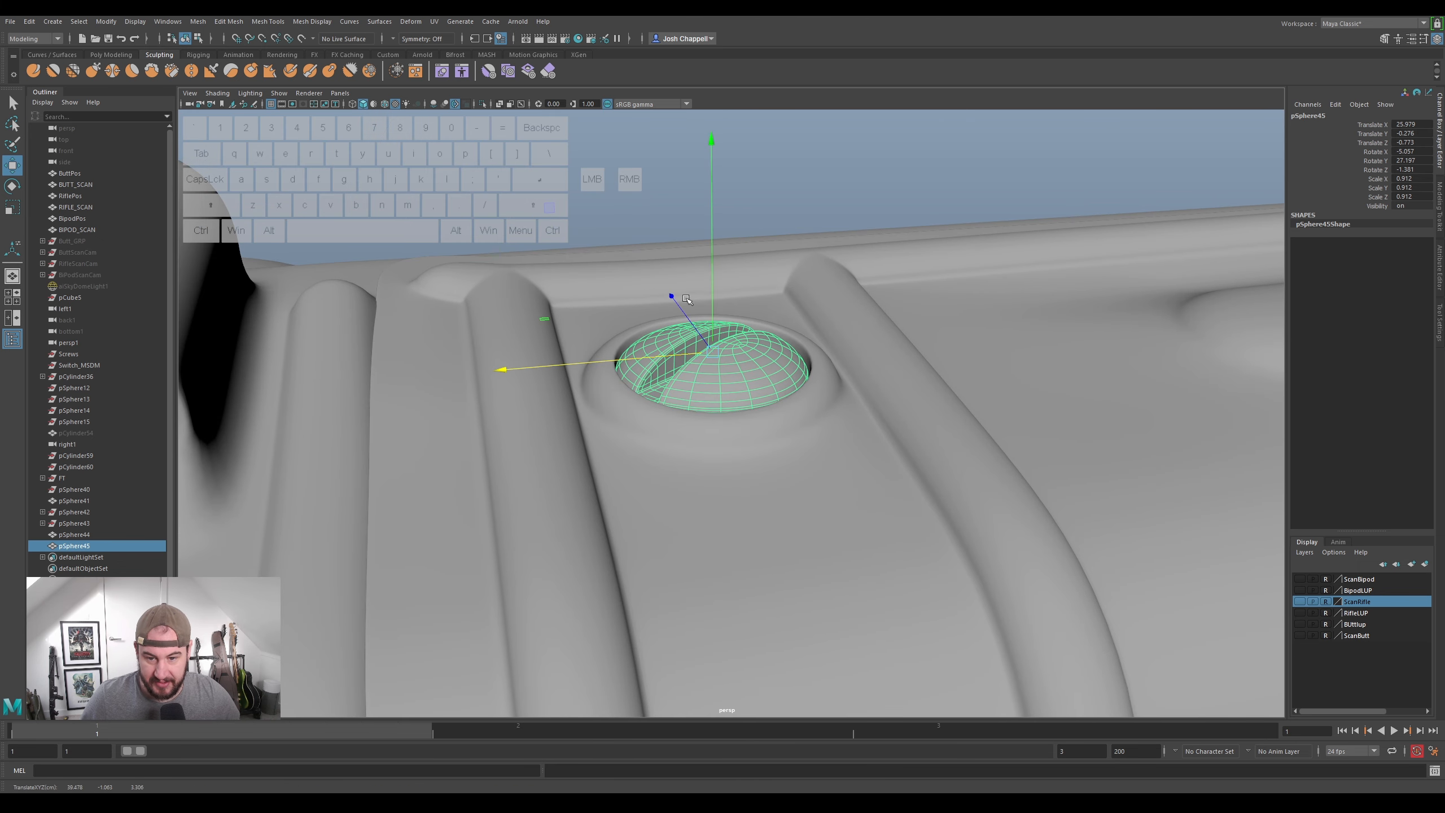
# - Rotate the front screw head so its slot sits at a different angle from the rear one, and deselect it
pyautogui.keyDown('alt'); pyautogui.moveTo(712, 300); pyautogui.dragTo(808, 292); pyautogui.keyUp('alt')
pyautogui.press('e')
pyautogui.moveTo(819, 186); pyautogui.dragTo(640, 316)
pyautogui.press('w')
pyautogui.keyDown('alt'); pyautogui.moveTo(910, 239); pyautogui.dragTo(817, 474); pyautogui.keyUp('alt')
pyautogui.press('e')
pyautogui.click(1089, 160)
# - Examine both screw heads in place along the rifle's side panel from several angles
pyautogui.scroll(-10, 824, 358)
pyautogui.keyDown('alt'); pyautogui.moveTo(821, 361); pyautogui.dragTo(957, 375); pyautogui.keyUp('alt')
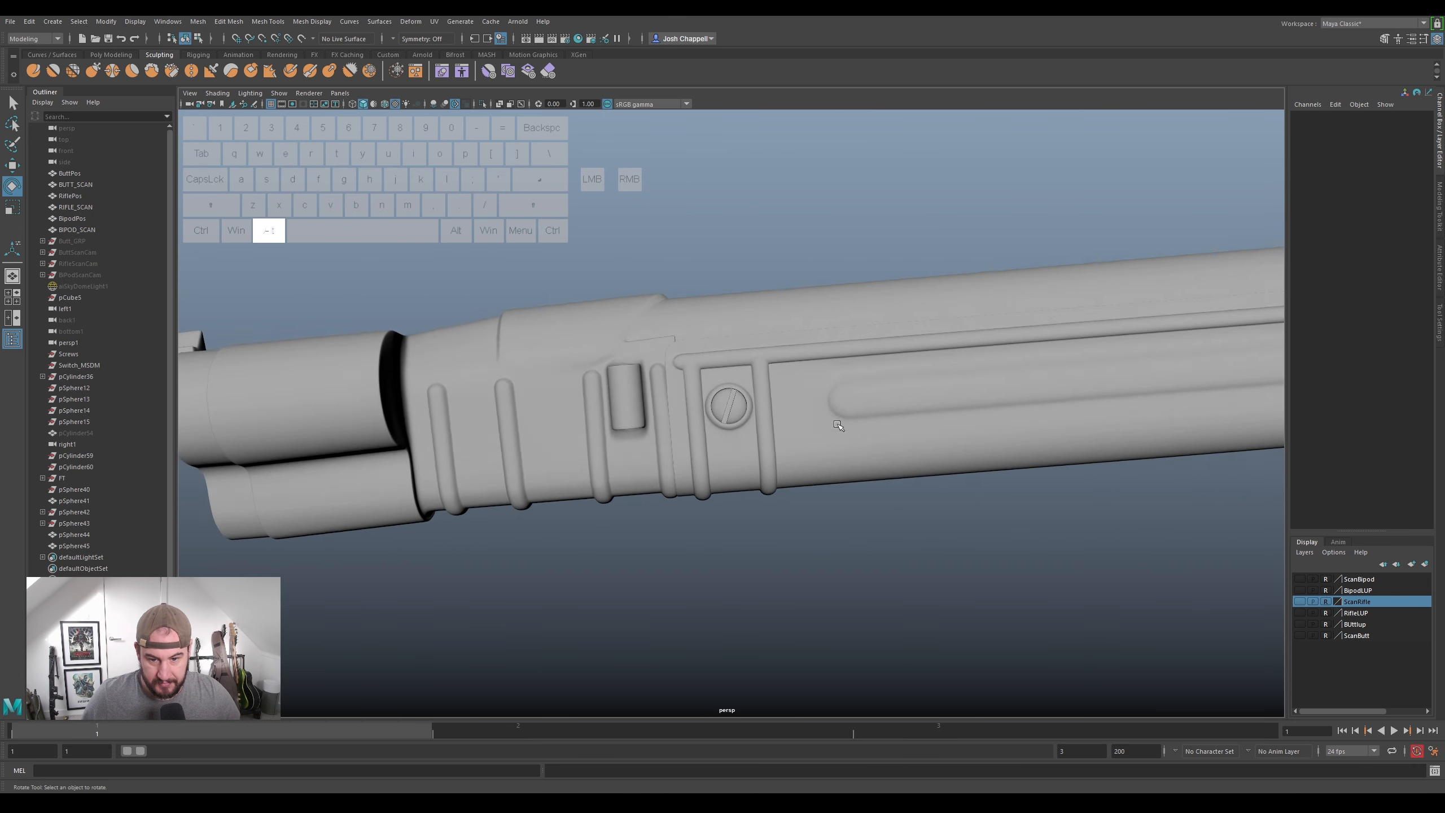
pyautogui.scroll(-8, 957, 375)
pyautogui.keyDown('alt'); pyautogui.moveTo(958, 376); pyautogui.dragTo(894, 388, button='middle'); pyautogui.keyUp('alt')
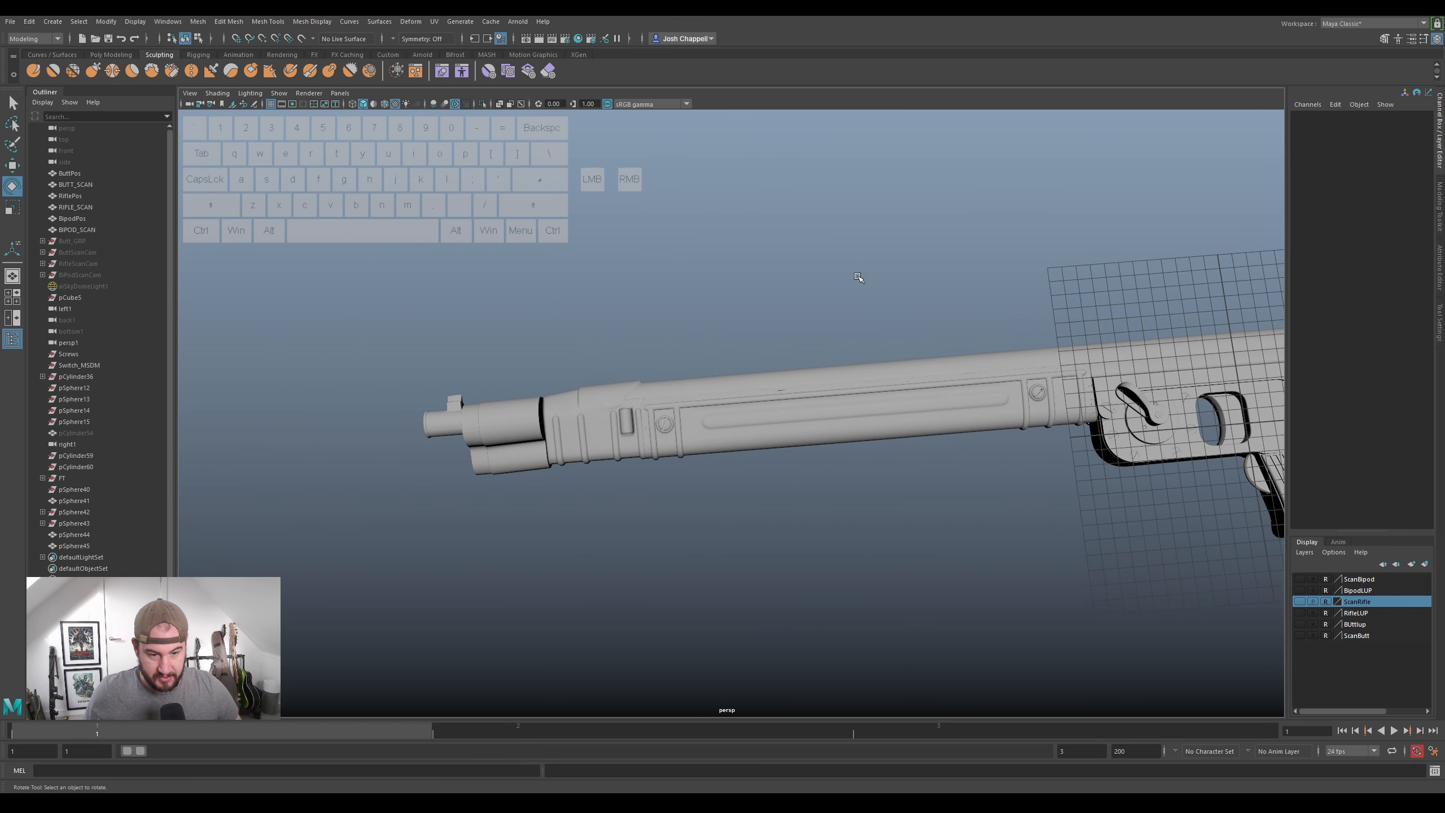
pyautogui.keyDown('alt'); pyautogui.moveTo(662, 174); pyautogui.dragTo(758, 339); pyautogui.keyUp('alt')
pyautogui.scroll(6, 905, 429)
pyautogui.keyDown('alt'); pyautogui.moveTo(936, 435); pyautogui.dragTo(611, 430, button='middle'); pyautogui.keyUp('alt')
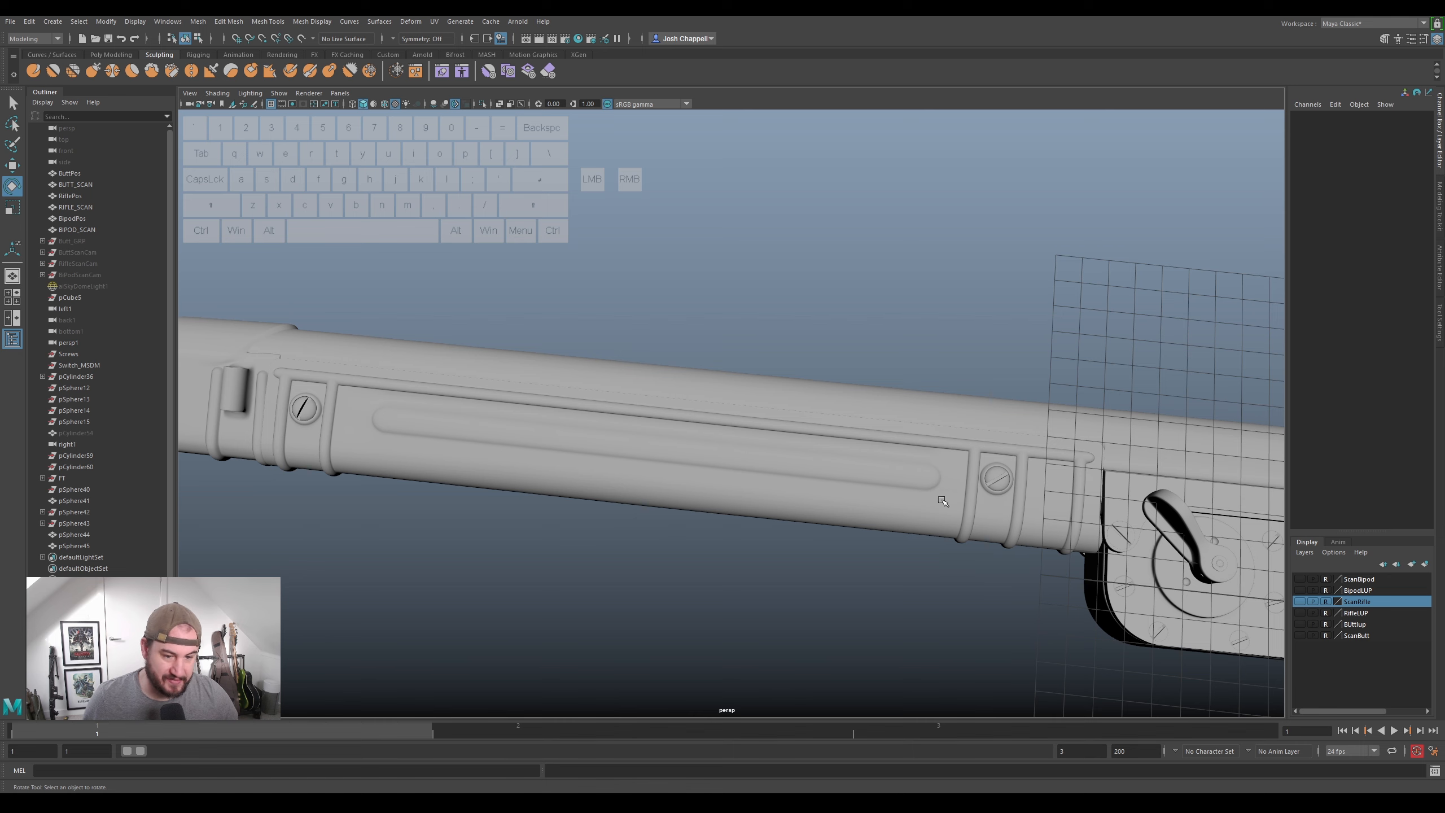
pyautogui.scroll(2, 944, 500)
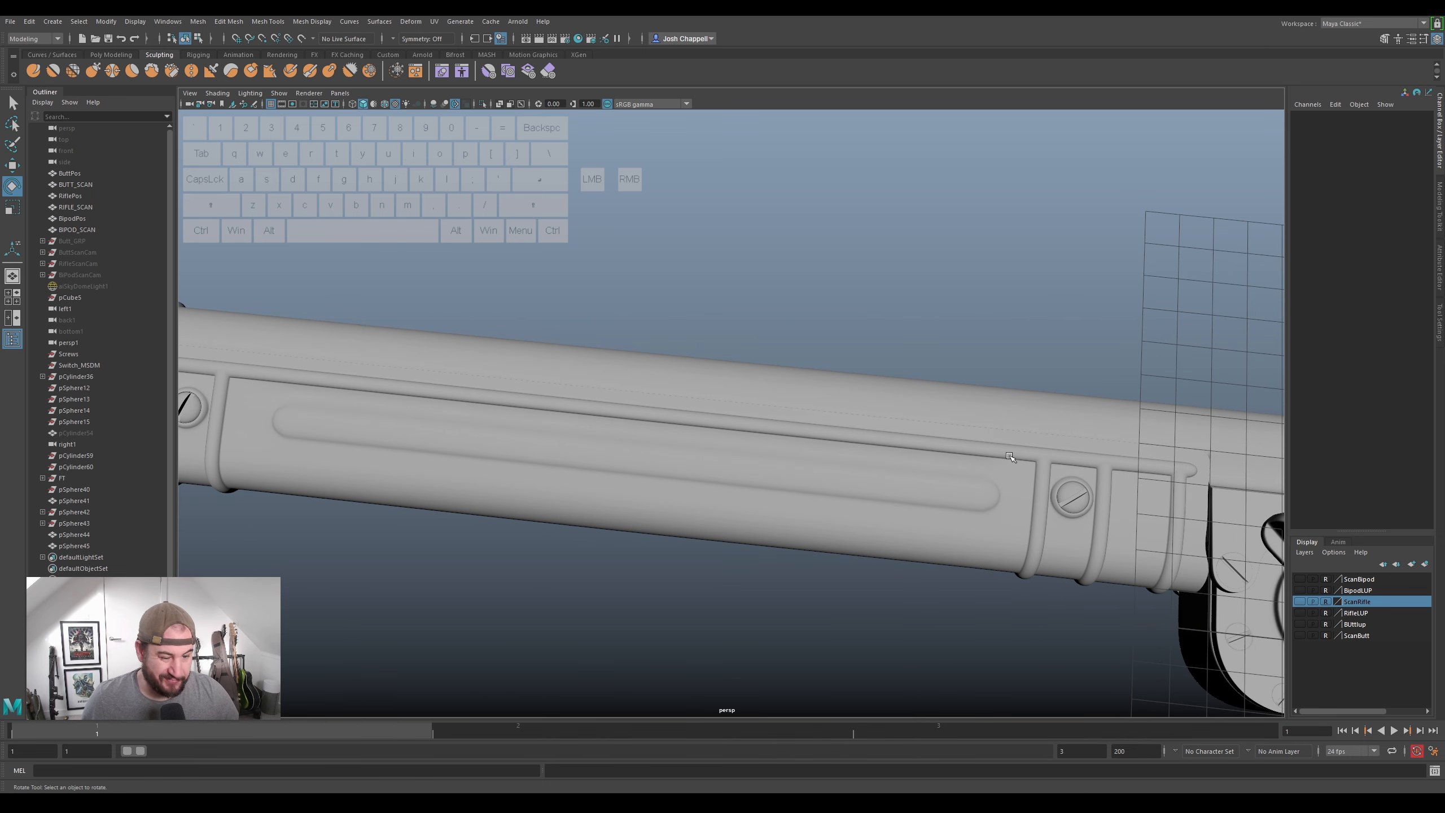
pyautogui.scroll(-1, 985, 405)
# - Hide the viewport grid and frame the whole rifle model for an overall review
pyautogui.click(271, 105)
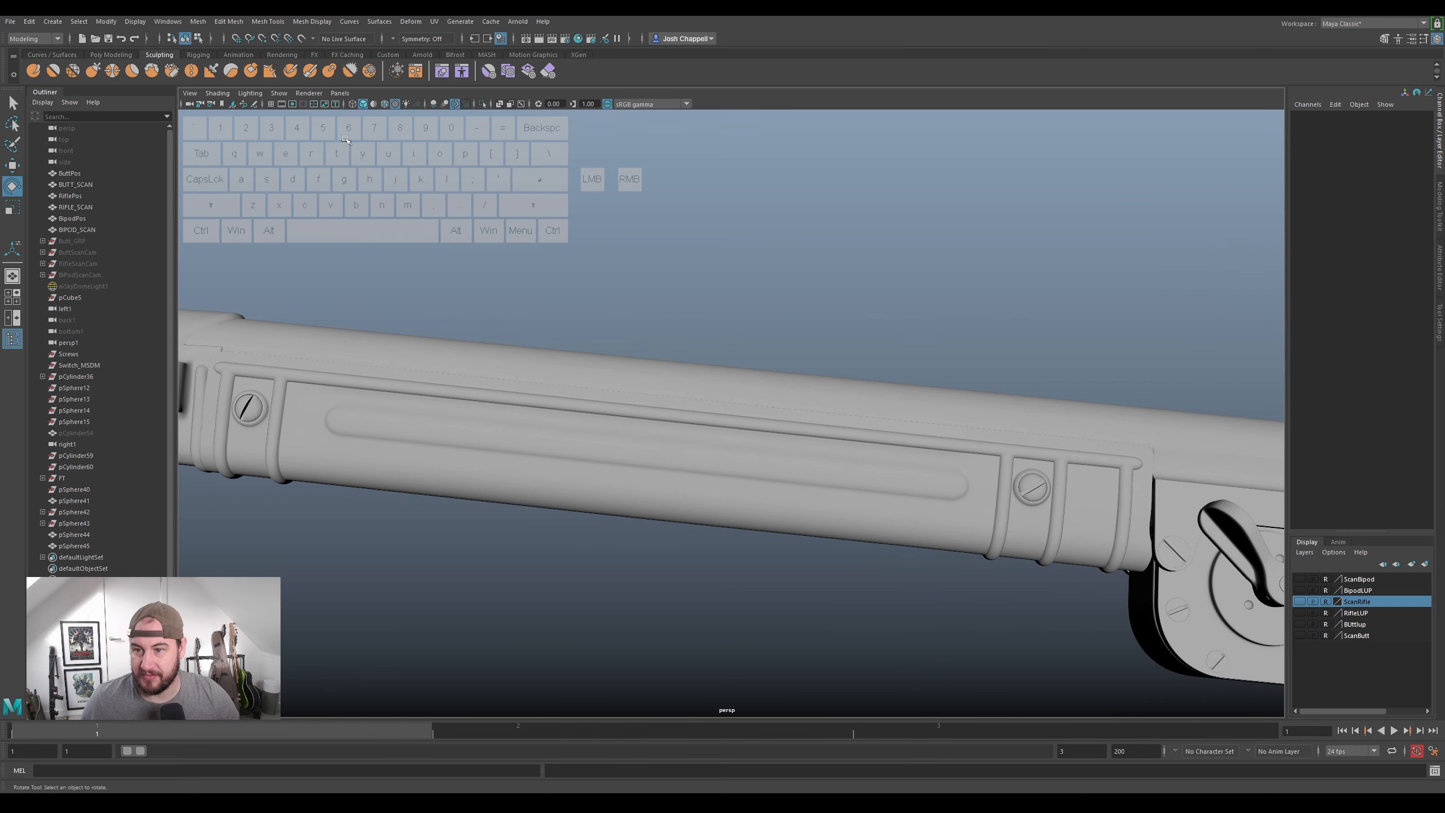
pyautogui.scroll(-7, 745, 280)
pyautogui.keyDown('alt'); pyautogui.moveTo(776, 370); pyautogui.dragTo(594, 316, button='middle'); pyautogui.keyUp('alt')
pyautogui.keyDown('alt'); pyautogui.moveTo(595, 315); pyautogui.dragTo(607, 331); pyautogui.keyUp('alt')
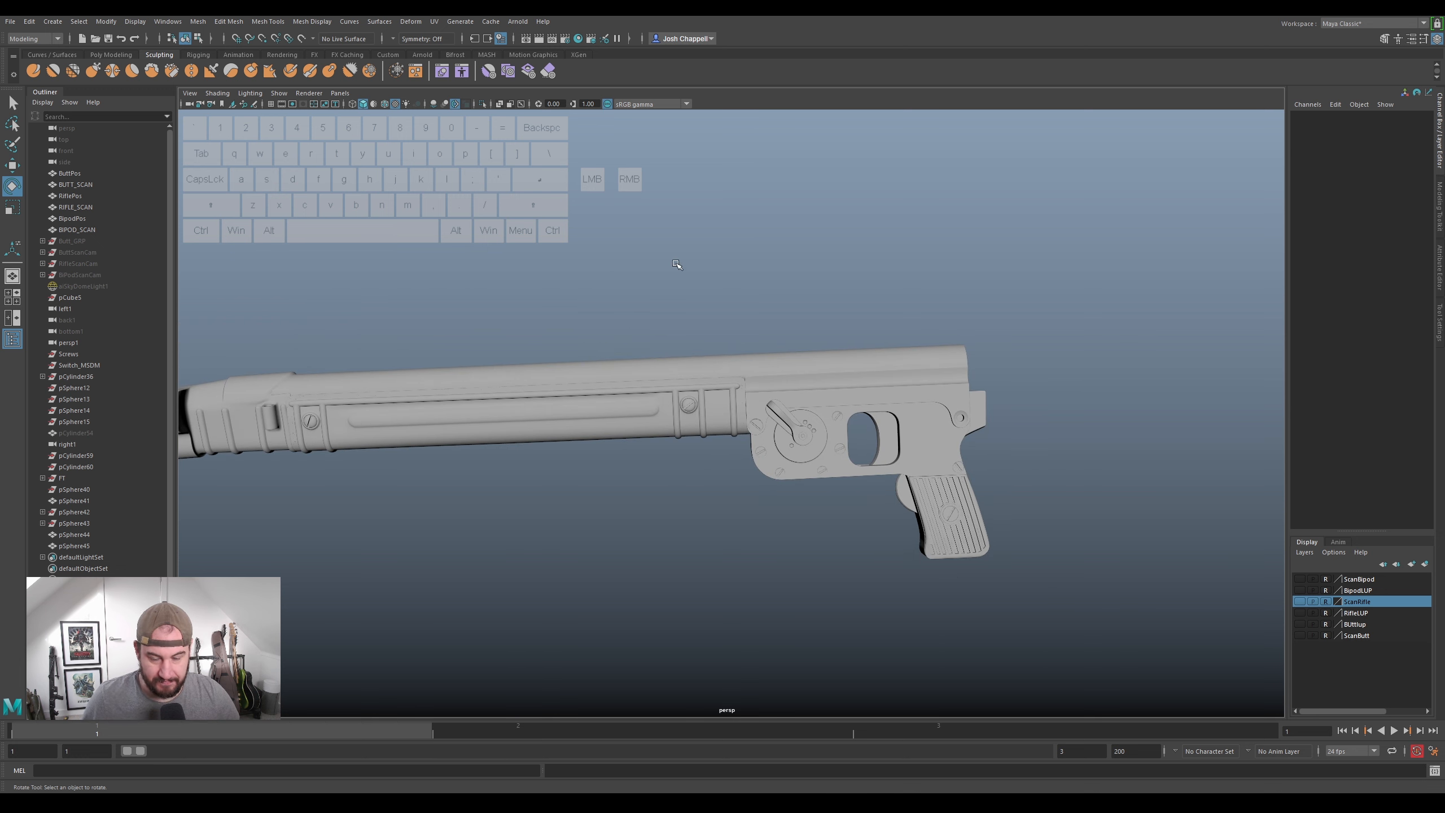
pyautogui.keyDown('alt'); pyautogui.moveTo(676, 284); pyautogui.dragTo(755, 263, button='middle'); pyautogui.keyUp('alt')
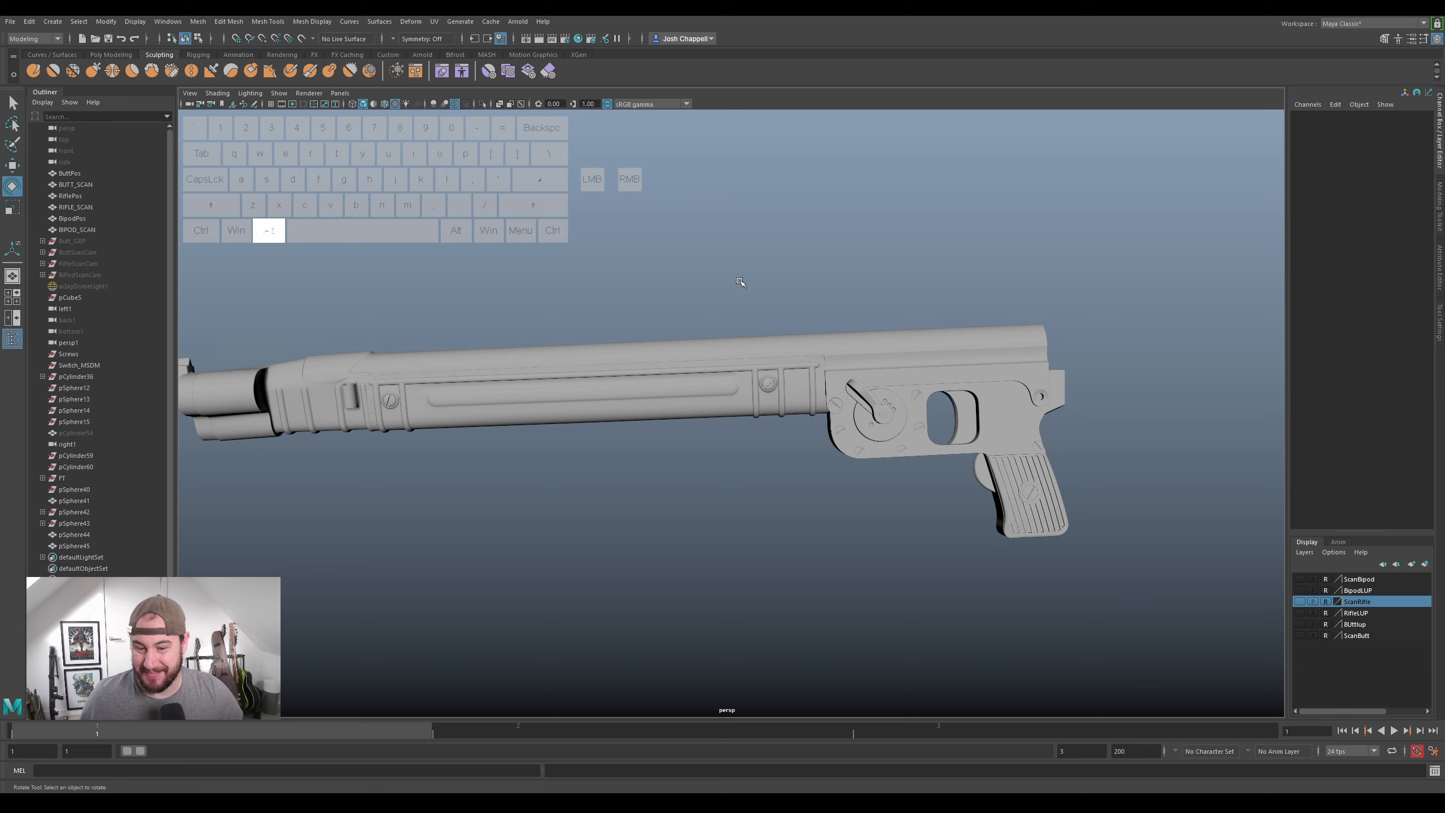
pyautogui.keyDown('alt'); pyautogui.moveTo(734, 276); pyautogui.dragTo(754, 284, button='middle'); pyautogui.keyUp('alt')
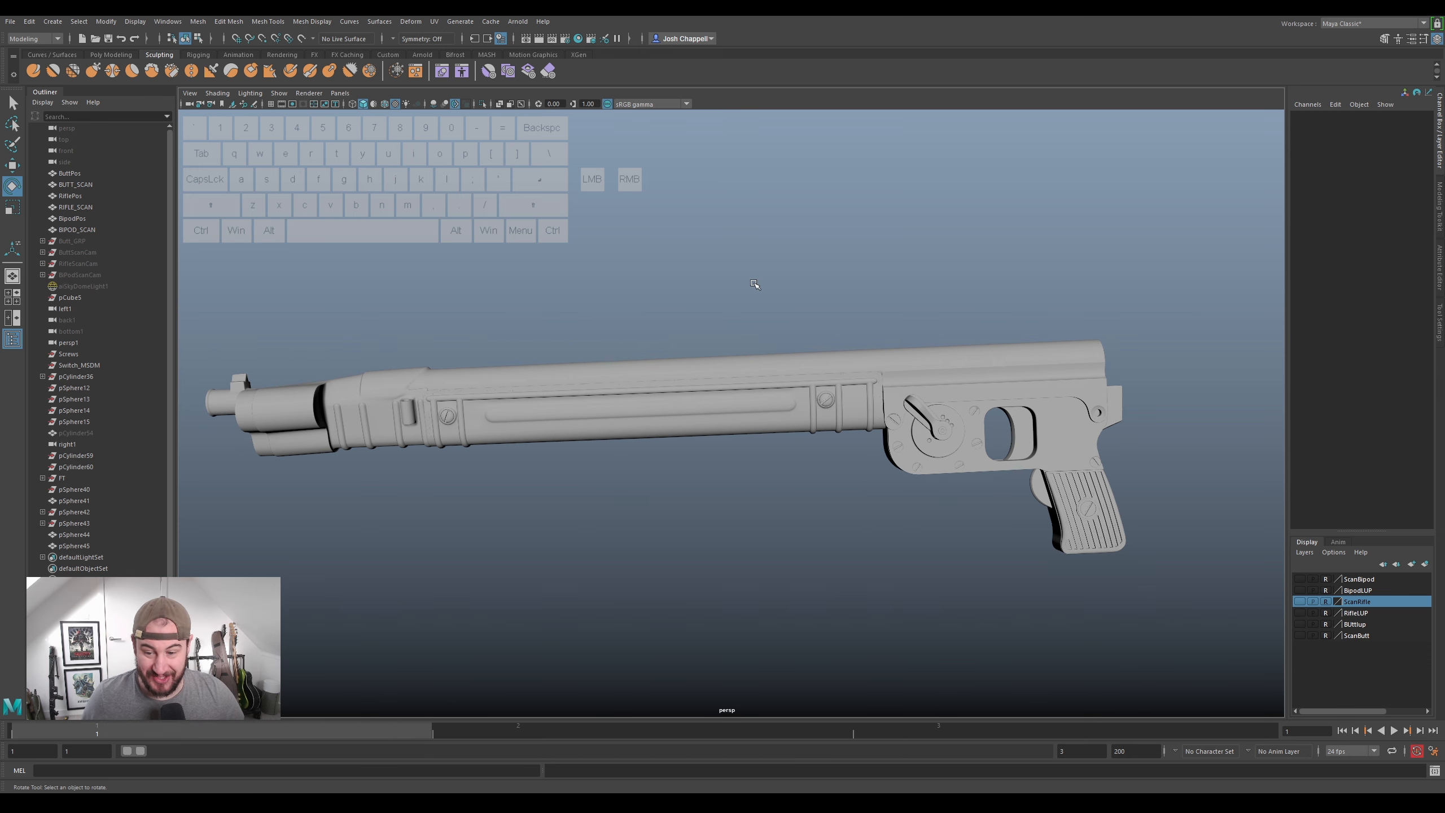
pyautogui.keyDown('alt'); pyautogui.moveTo(702, 375); pyautogui.dragTo(685, 387); pyautogui.keyUp('alt')
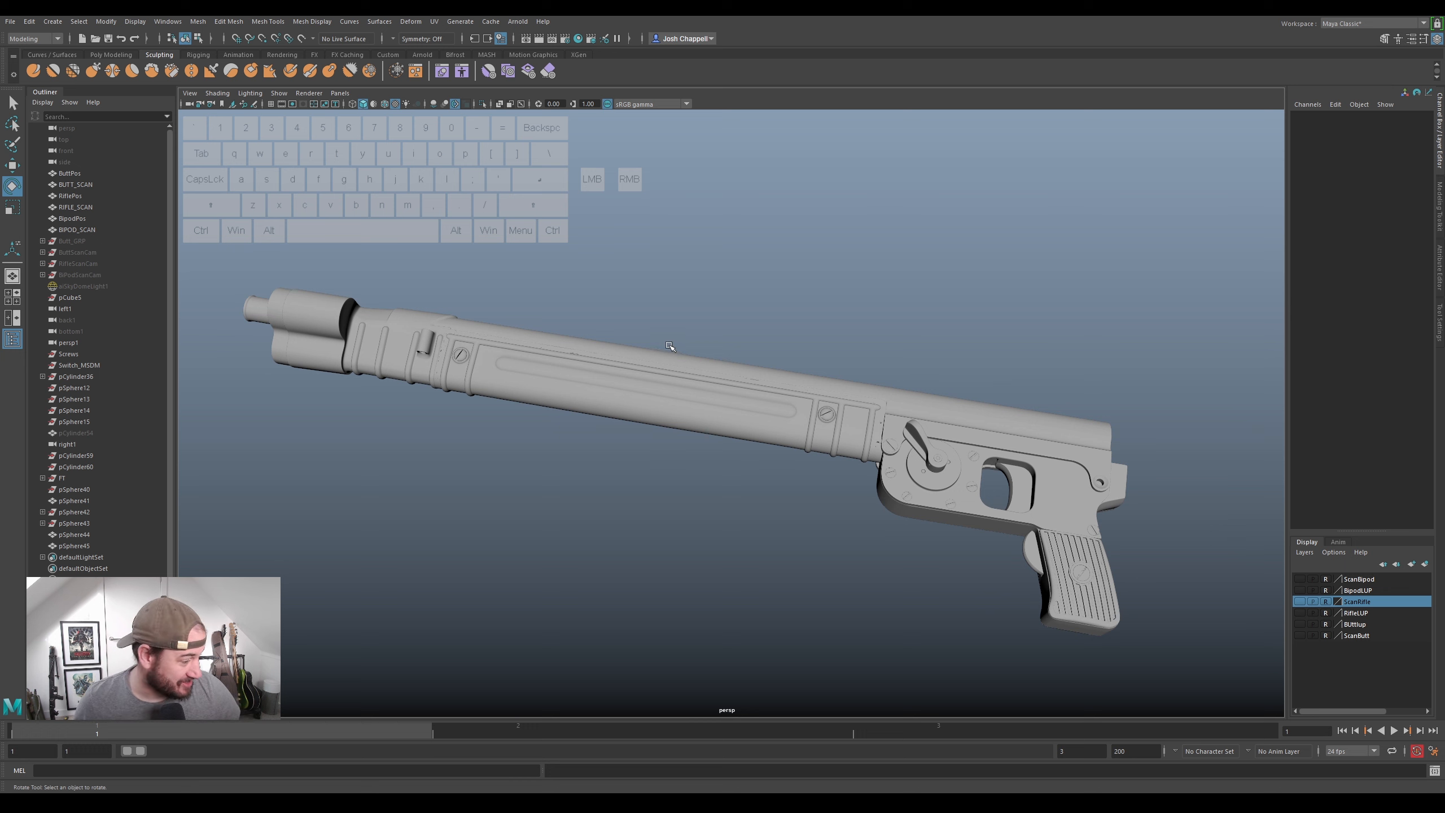